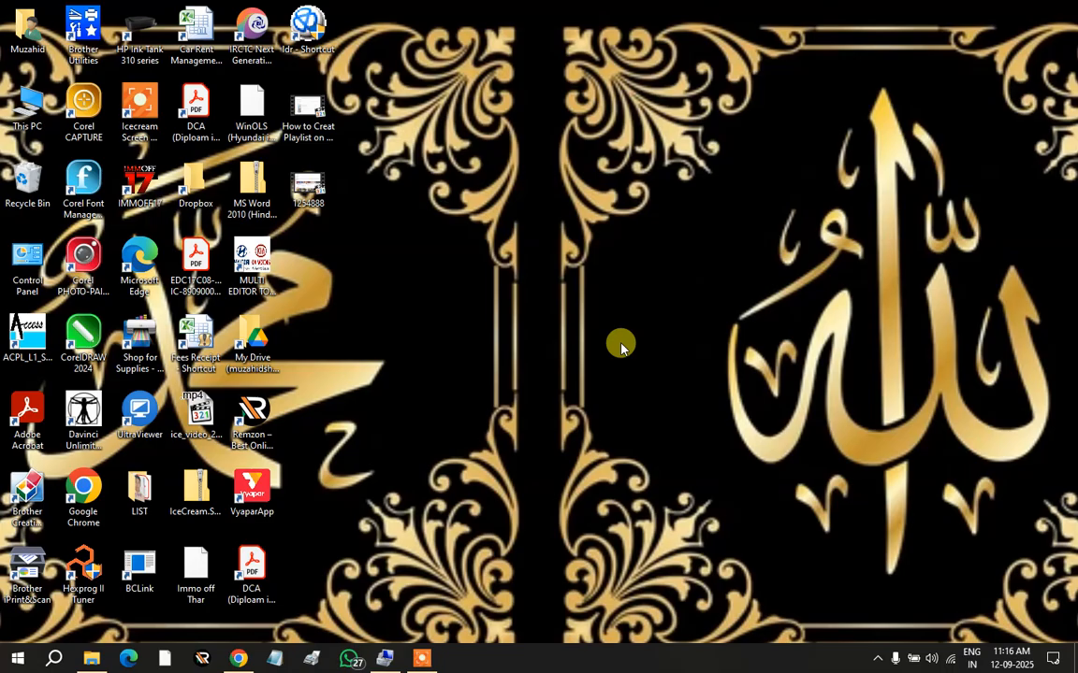
Step: Open the Windows Start menu to reach the installed apps
left_click(17, 659)
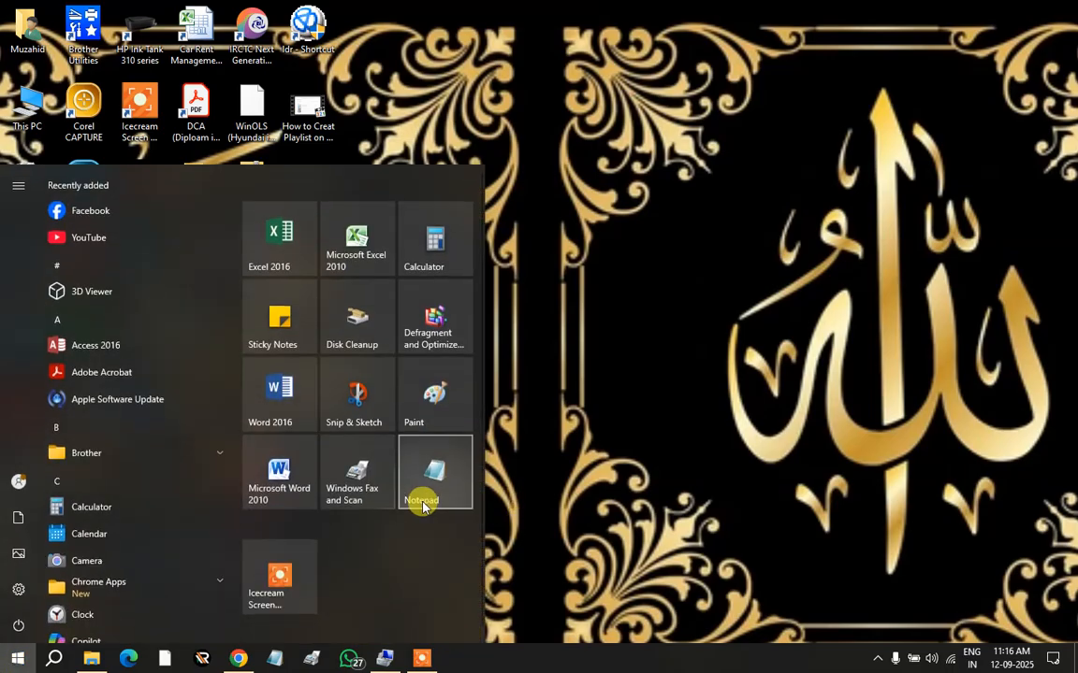
Step: Launch Word 2010, then close the blank Document1 without saving
left_click(280, 483)
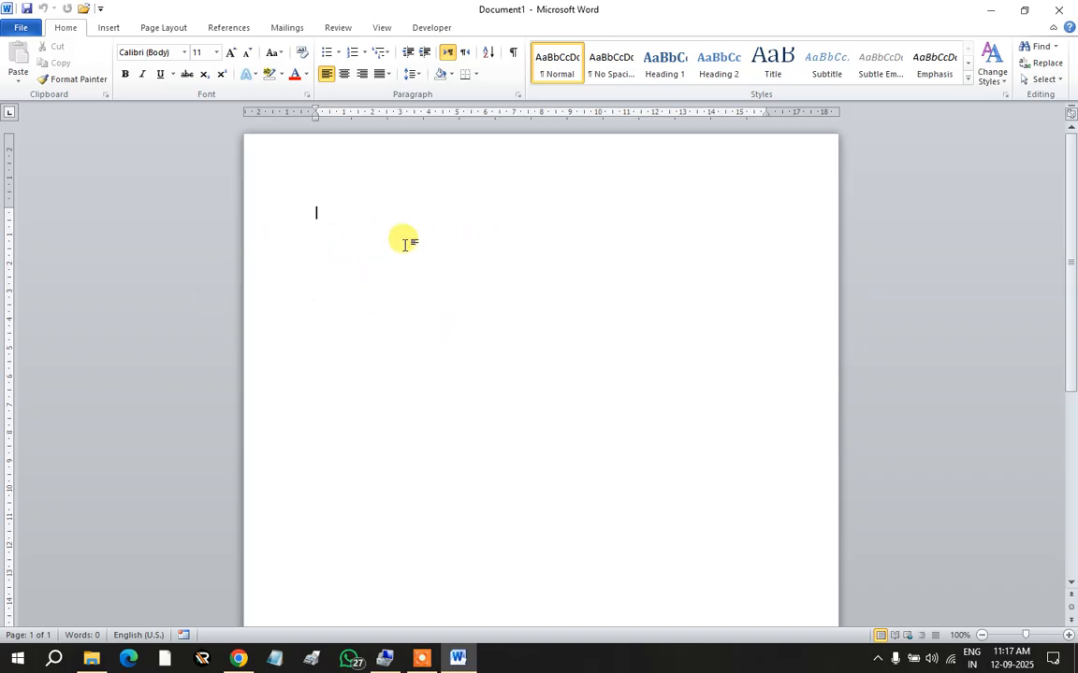
left_click(1063, 13)
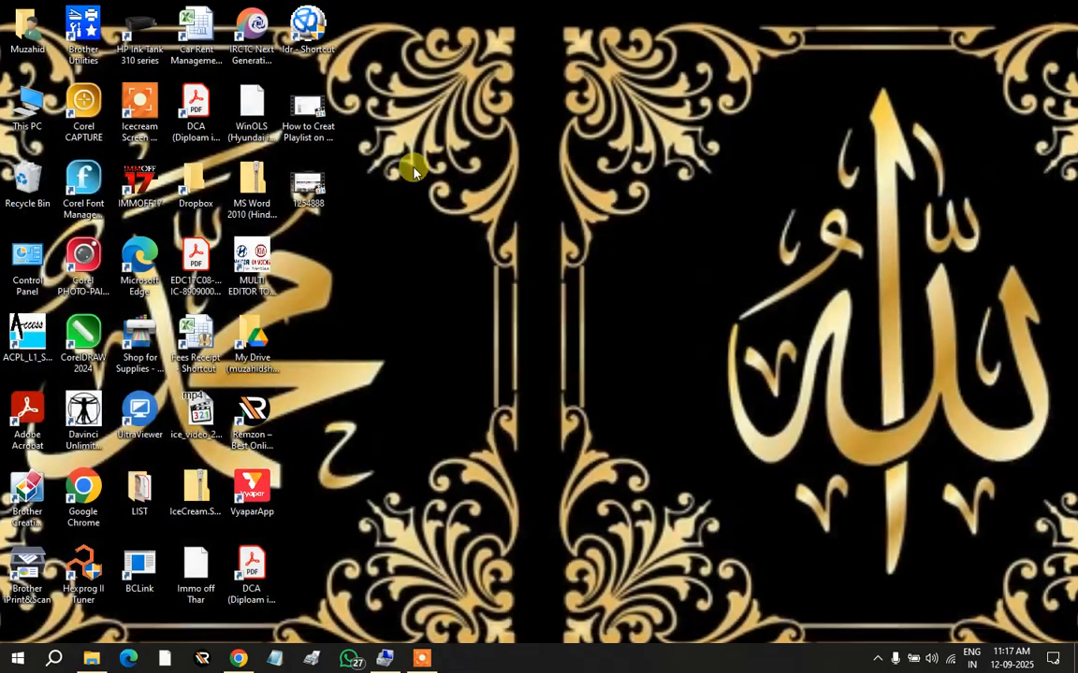
Step: Open the 02-Font document from This PC > Documents > Classes > MS Word 2010
double_click(33, 105)
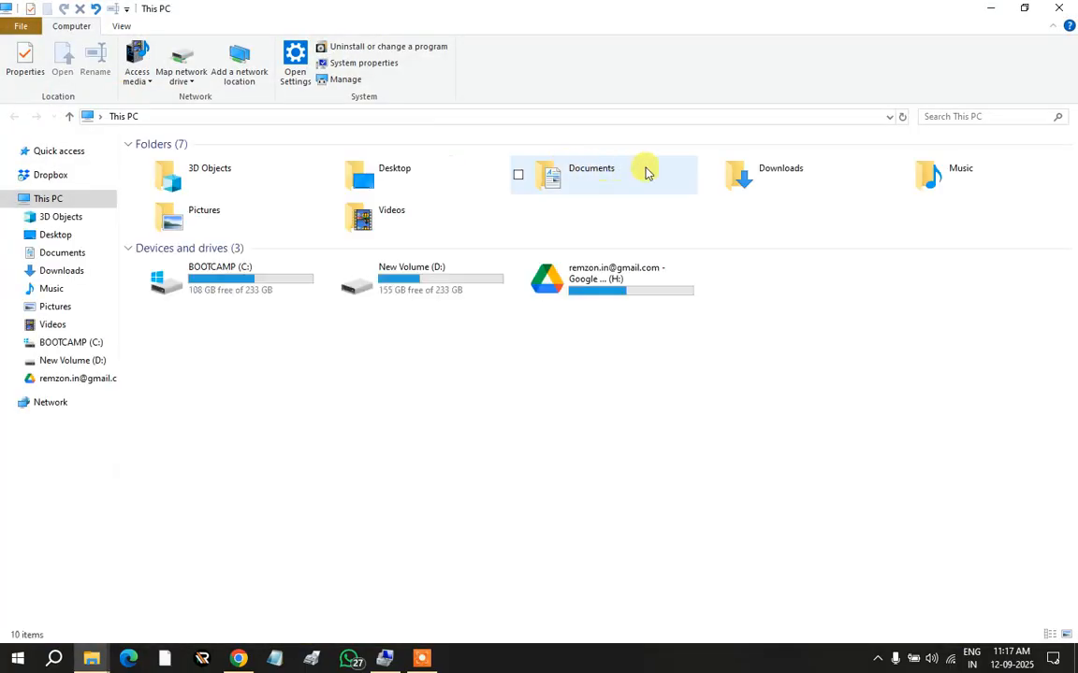
double_click(619, 176)
left_click(161, 184)
double_click(161, 183)
double_click(195, 160)
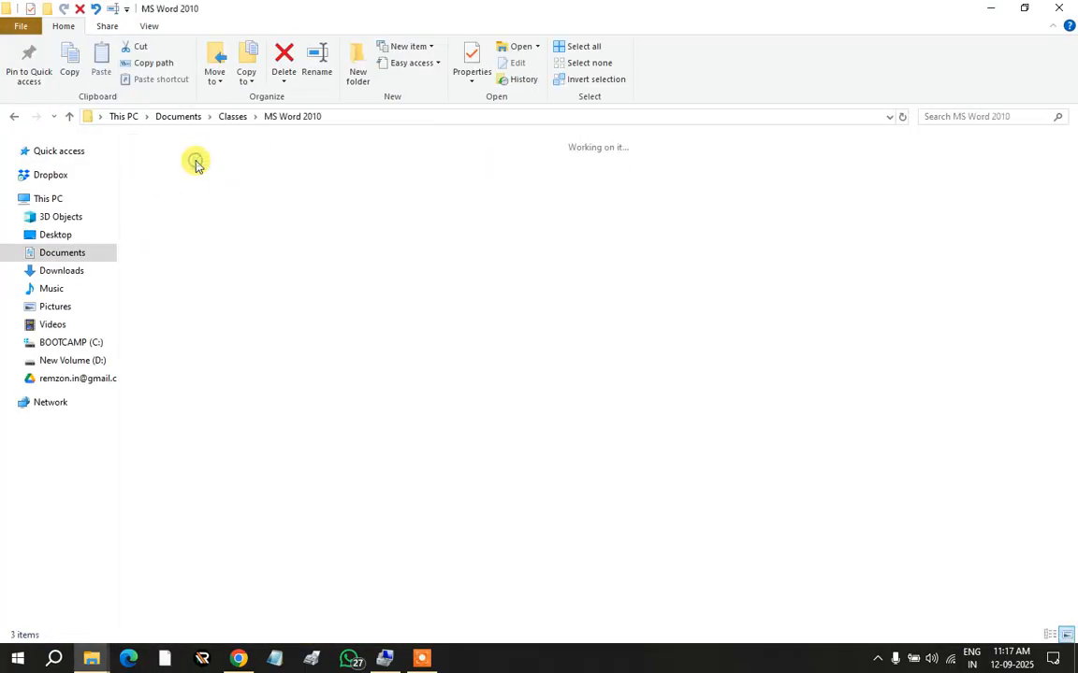
double_click(250, 201)
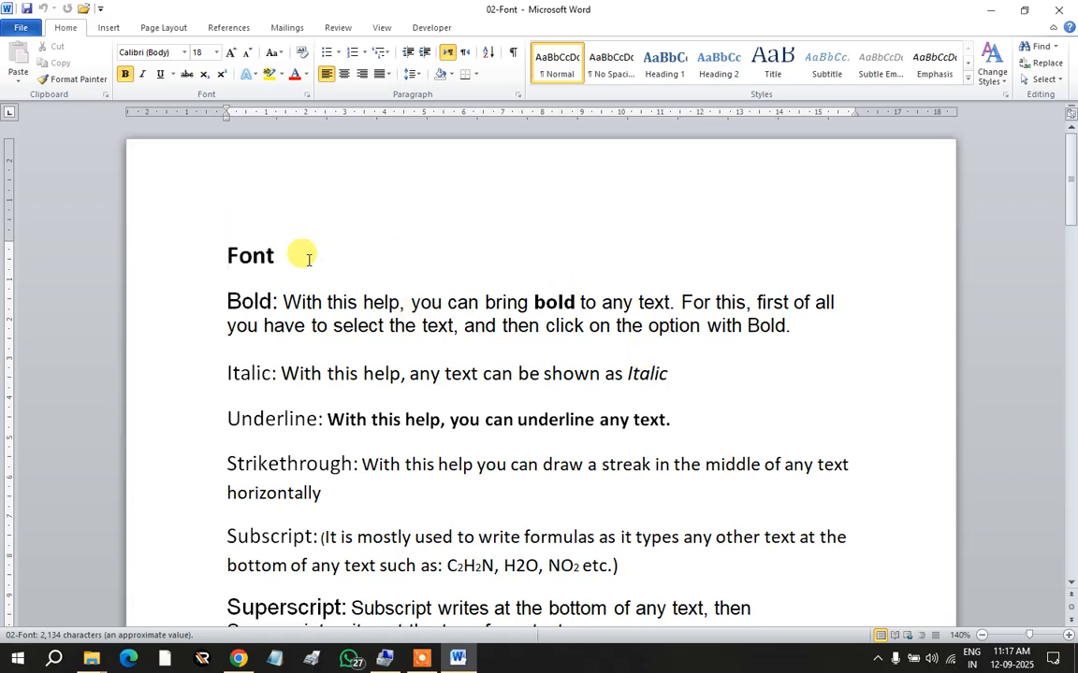
Step: Make the 'Bold:' label bold
left_click_drag(226, 300, 272, 300)
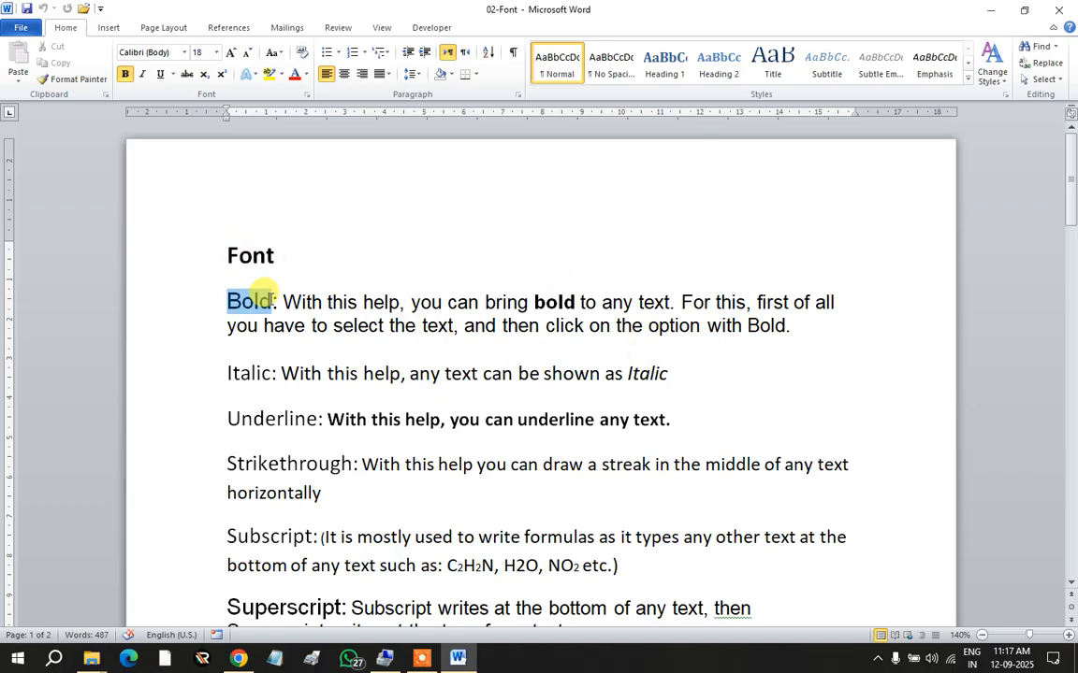
left_click(261, 372)
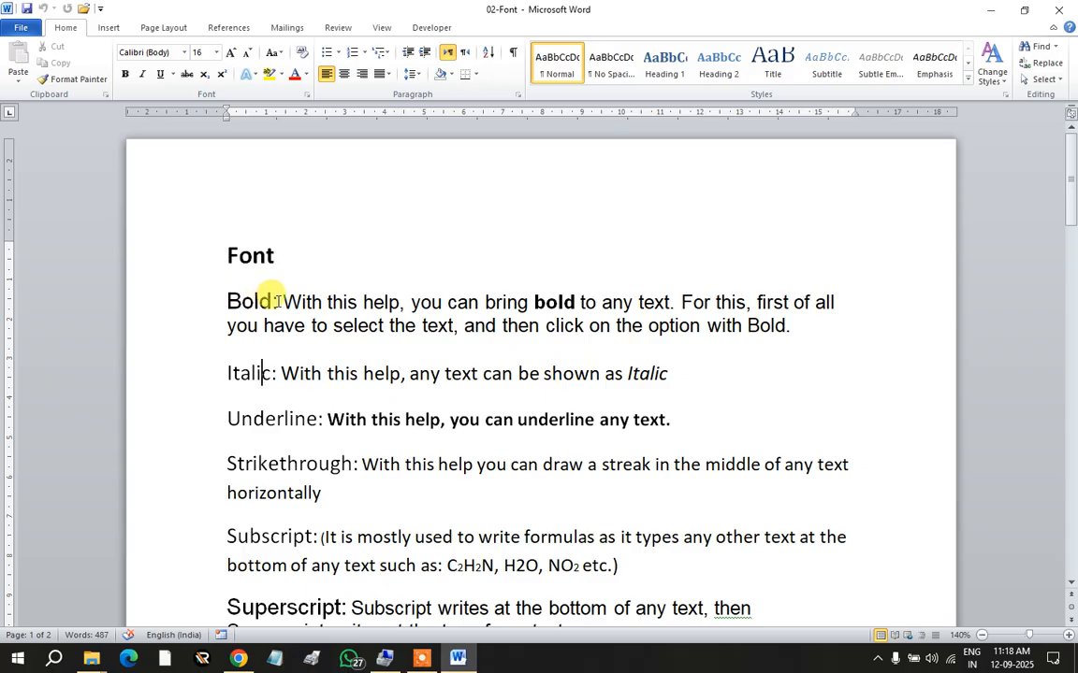
left_click_drag(277, 301, 227, 302)
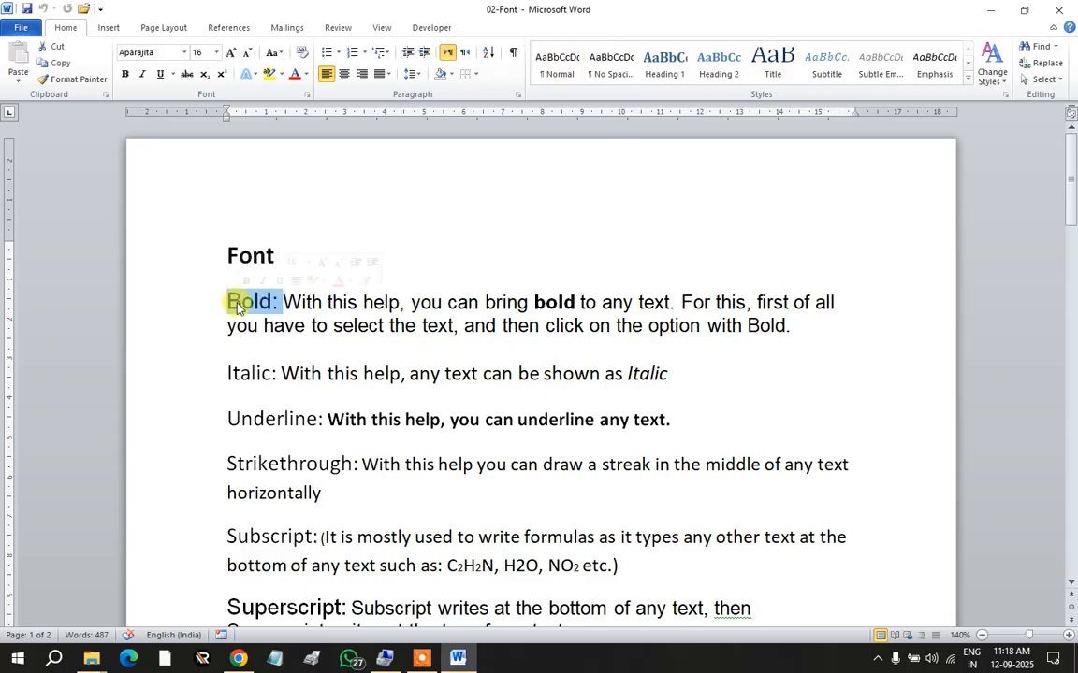
left_click(125, 75)
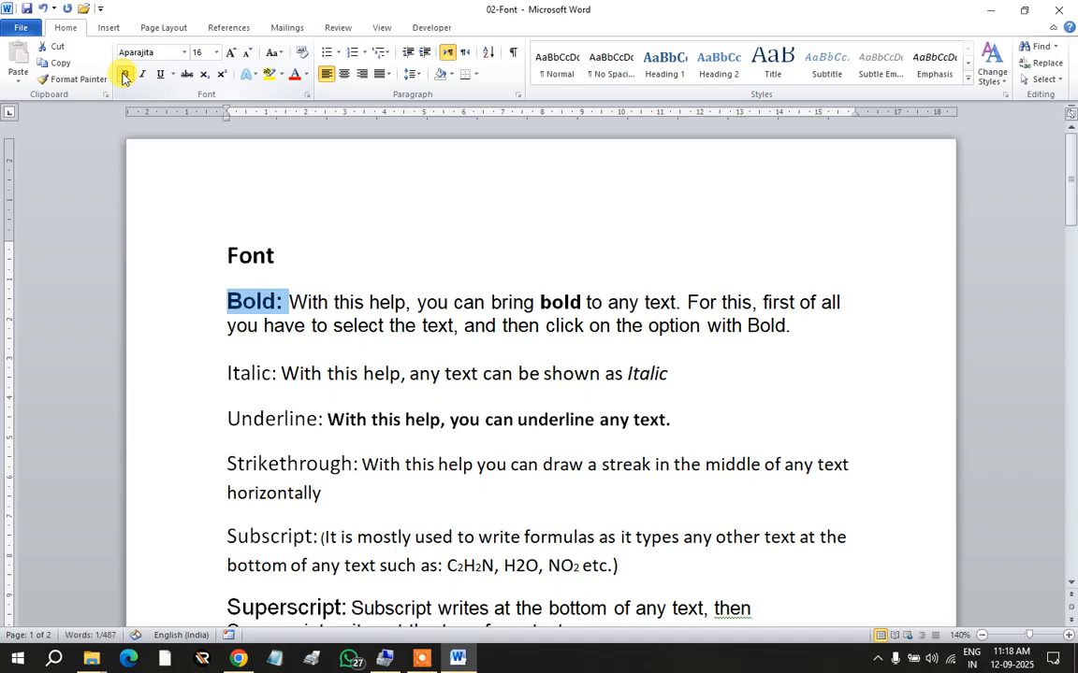
left_click(277, 301)
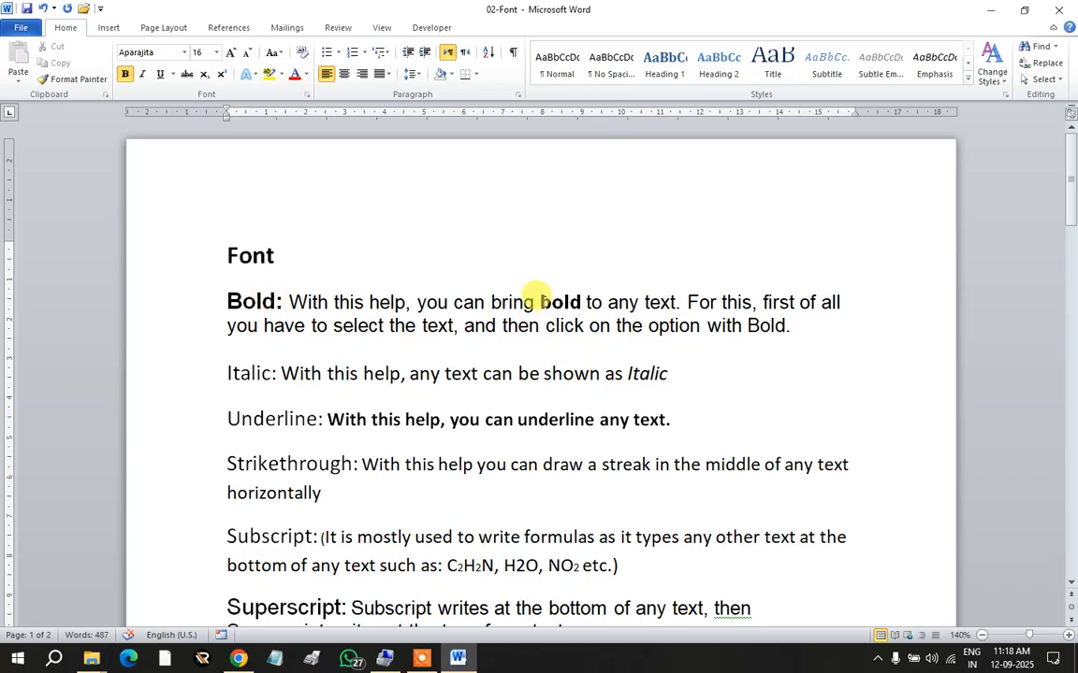
Step: Remove bold from the word 'bold' in the explanatory sentence
left_click_drag(541, 302, 579, 302)
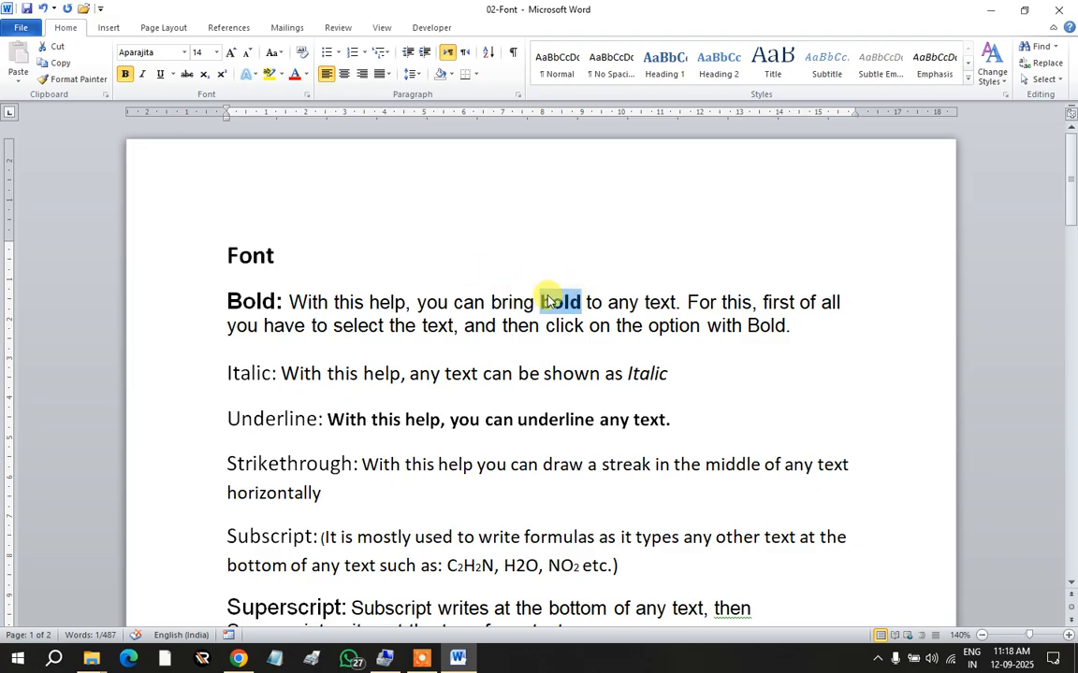
left_click(124, 75)
left_click(513, 333)
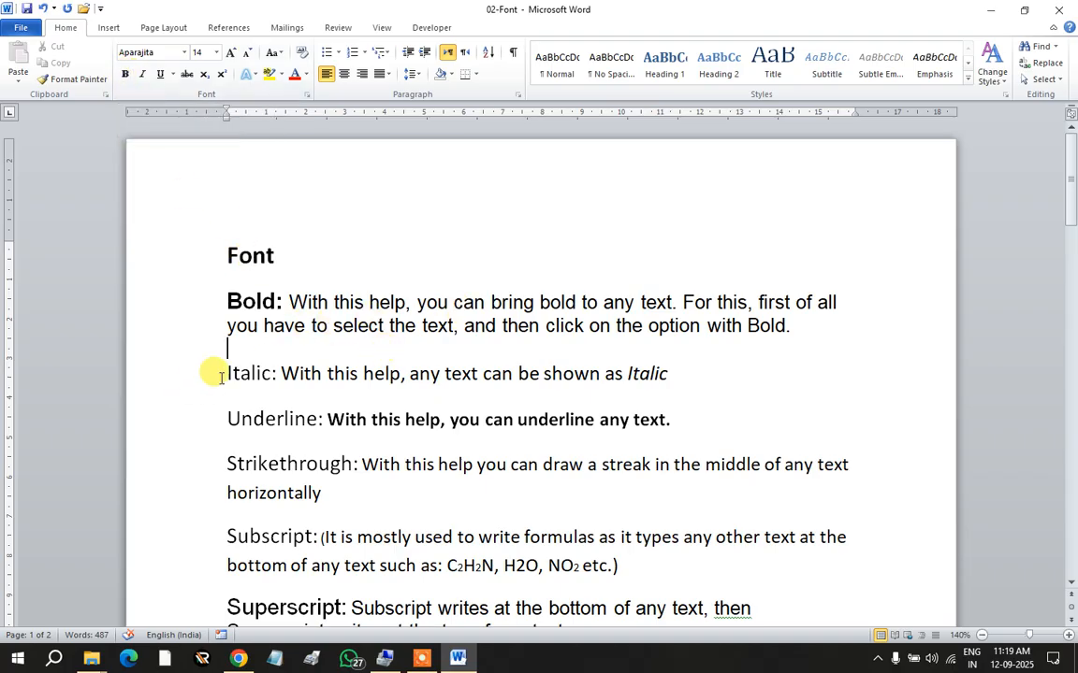
Step: Number the first items '1) Bold:' and '2) Italic:' as plain text, undoing auto-numbering
left_click(225, 301)
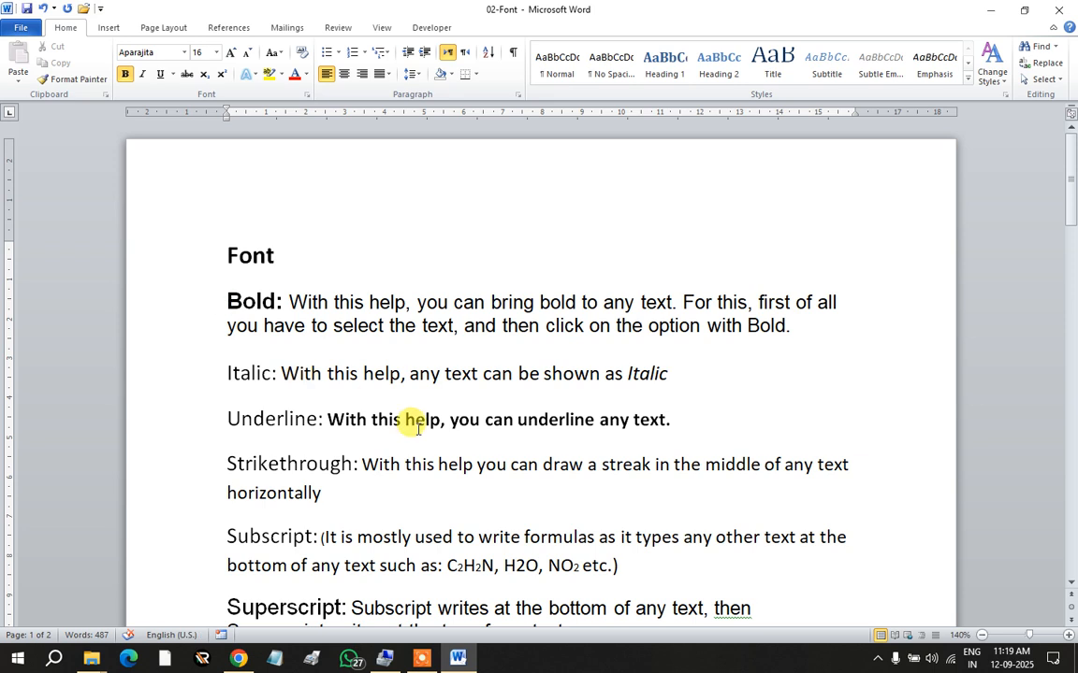
type("1)")
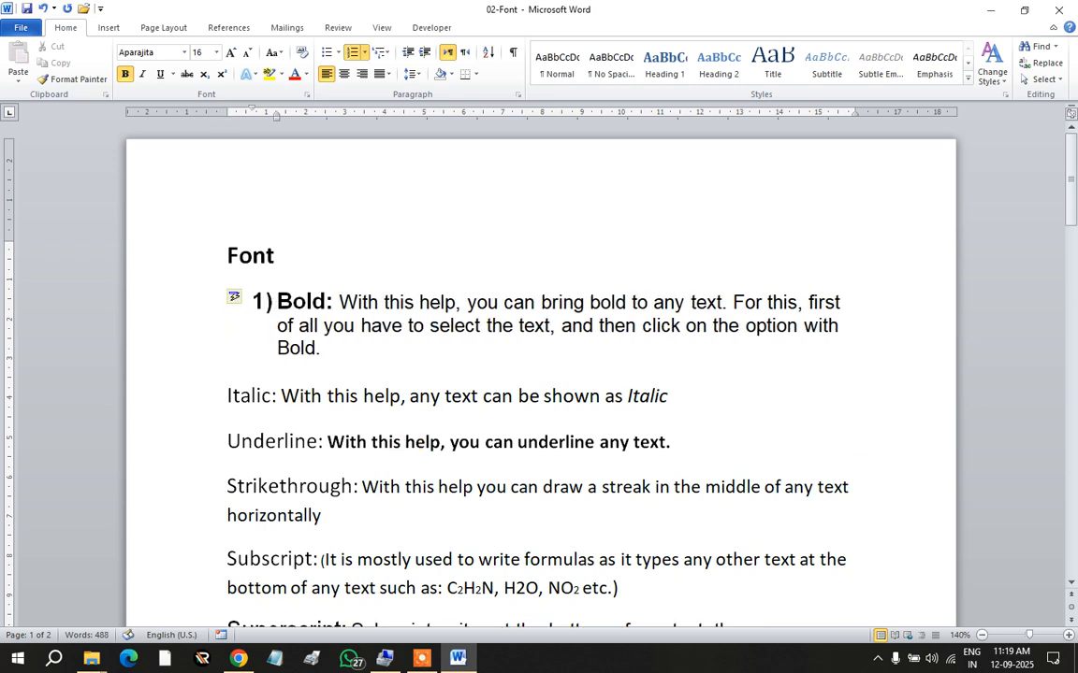
key("ctrl+z")
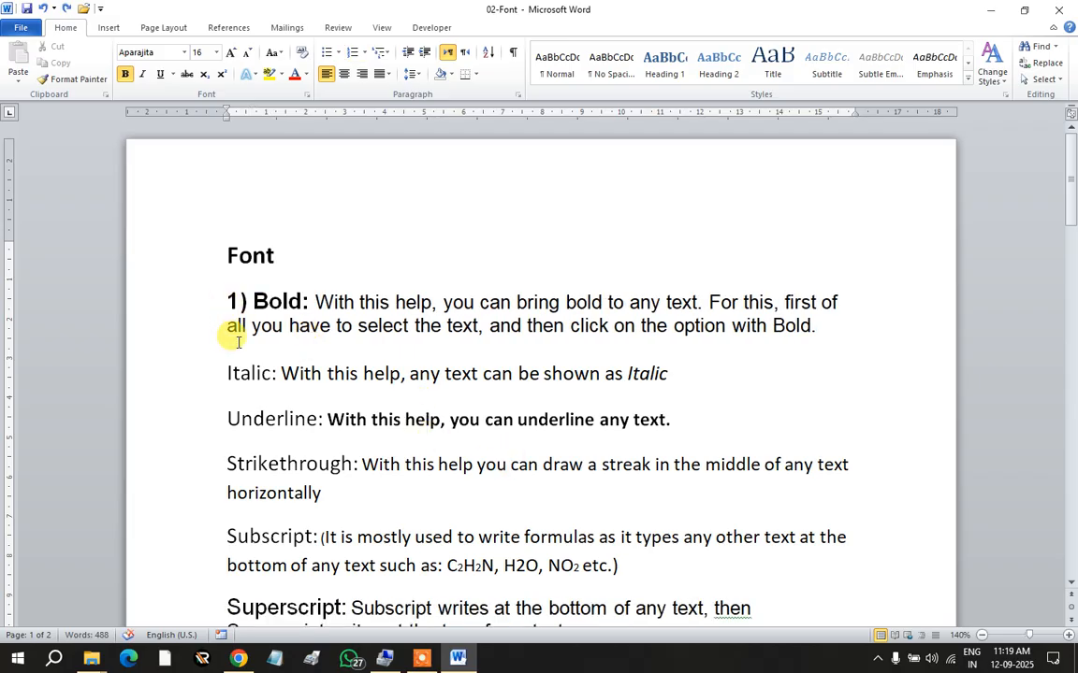
left_click(224, 373)
type("2")
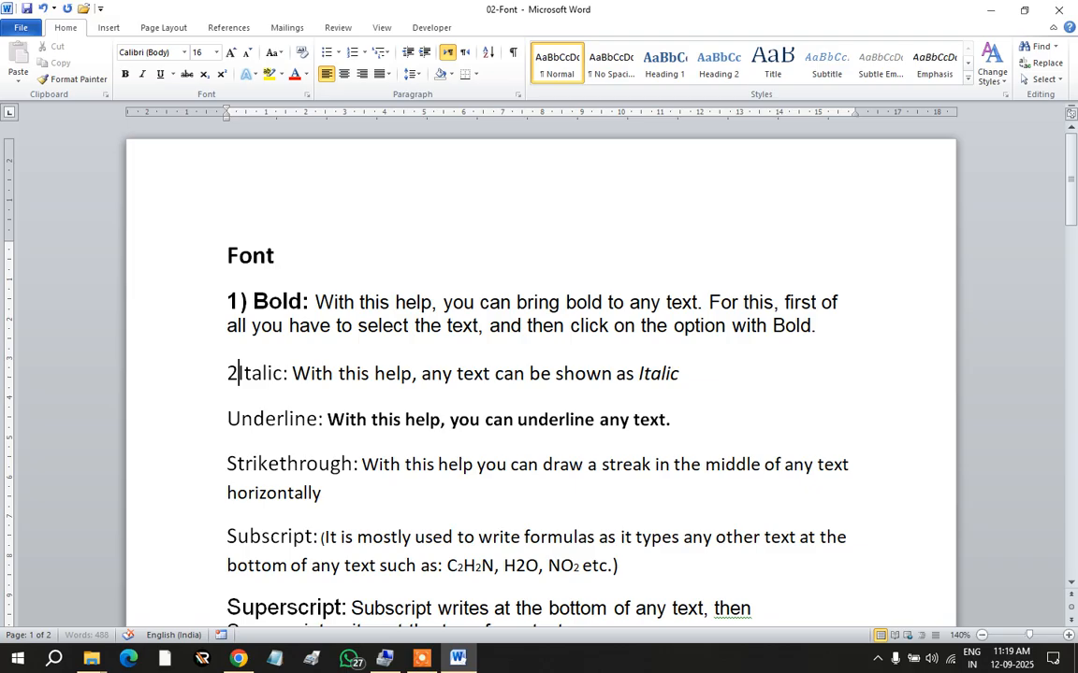
type(")")
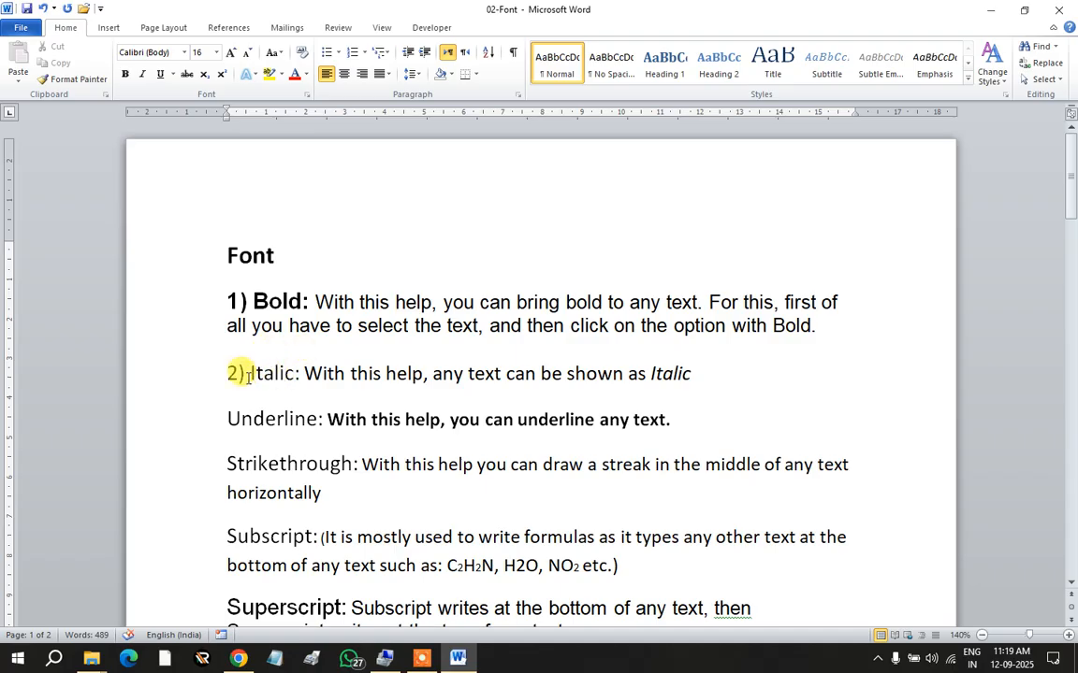
scroll(240, 372, "up", 2, "ctrl")
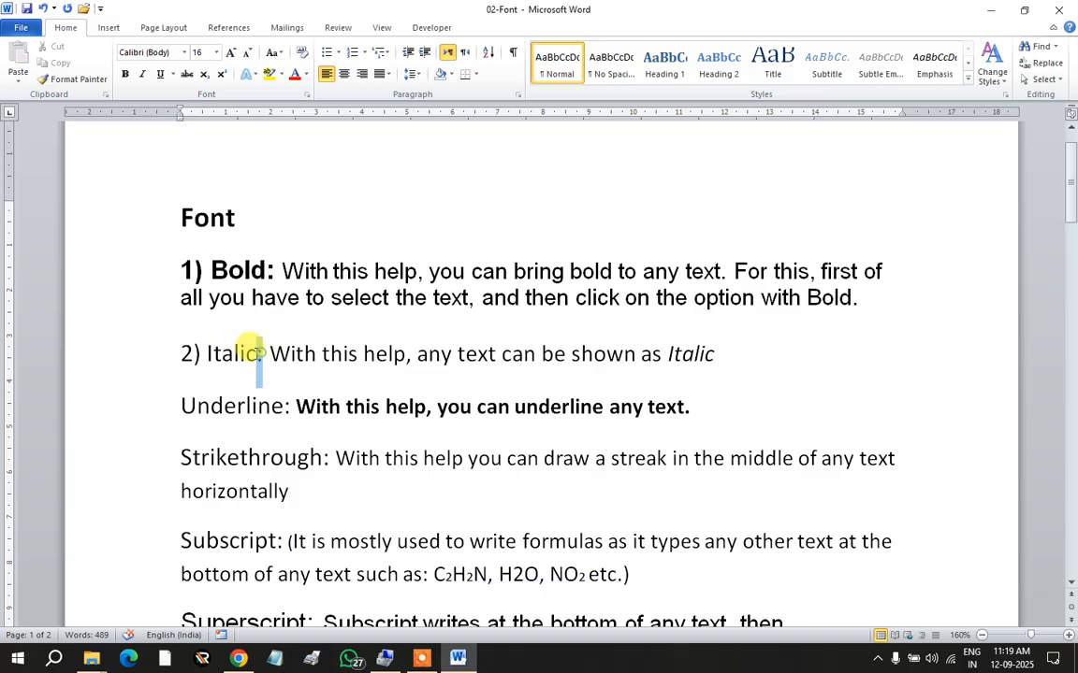
Step: Make the 'Italic:' label bold and italic
left_click_drag(260, 352, 215, 353)
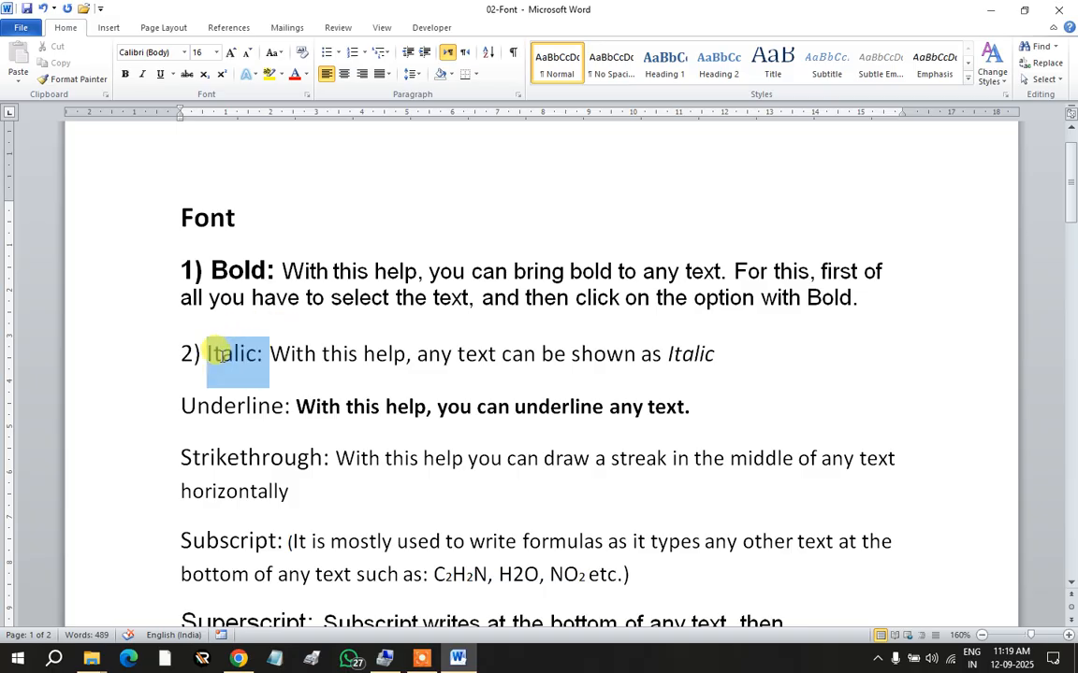
left_click(124, 74)
left_click(269, 353)
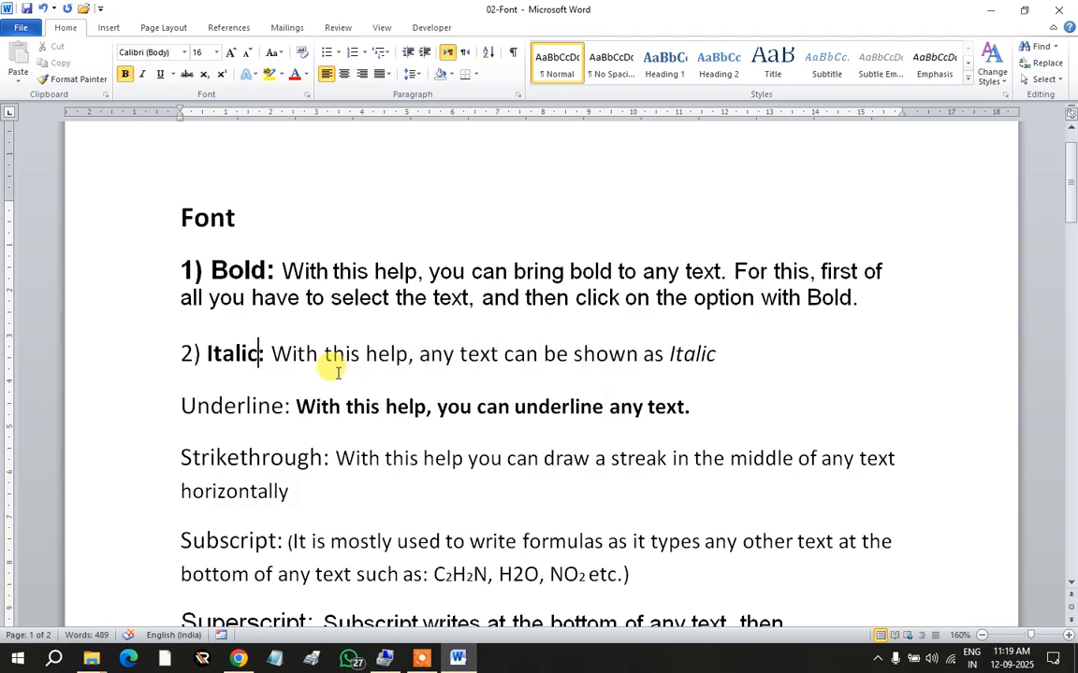
left_click_drag(204, 348, 266, 352)
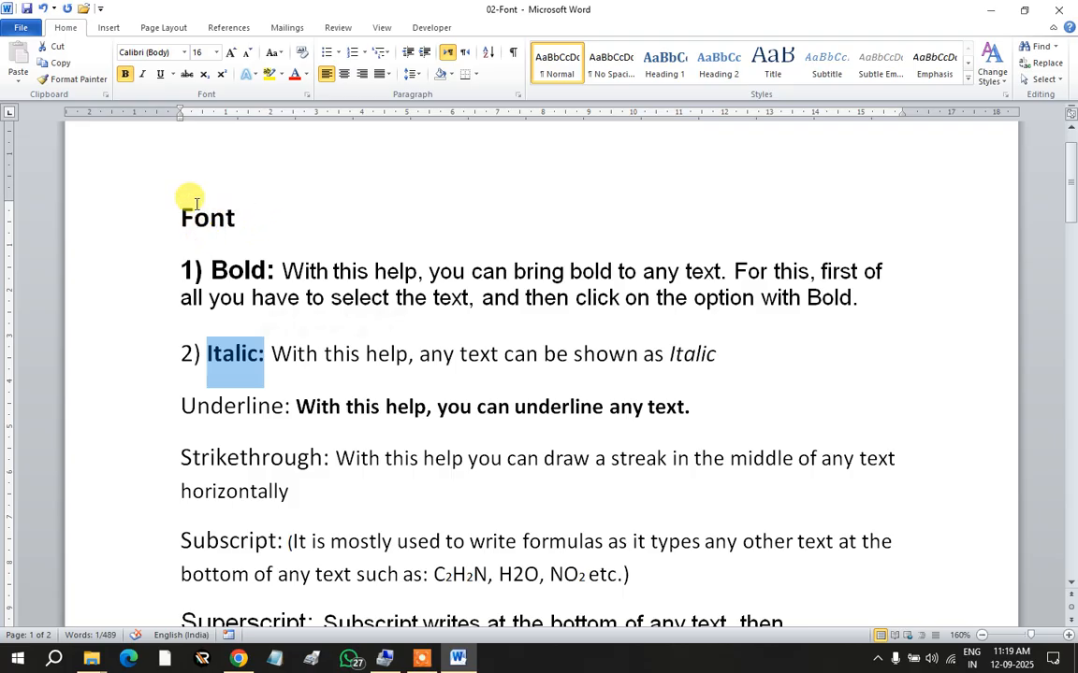
left_click(143, 74)
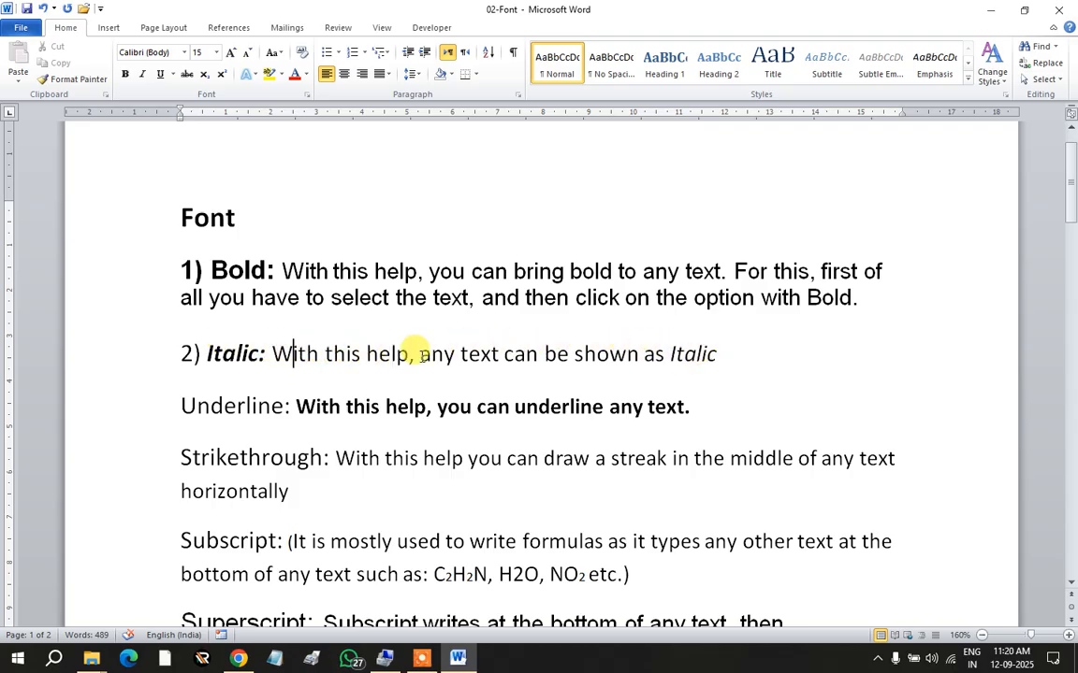
Step: Italicize the Italic sentence except the opening phrase 'With this help,'
left_click_drag(277, 349, 691, 367)
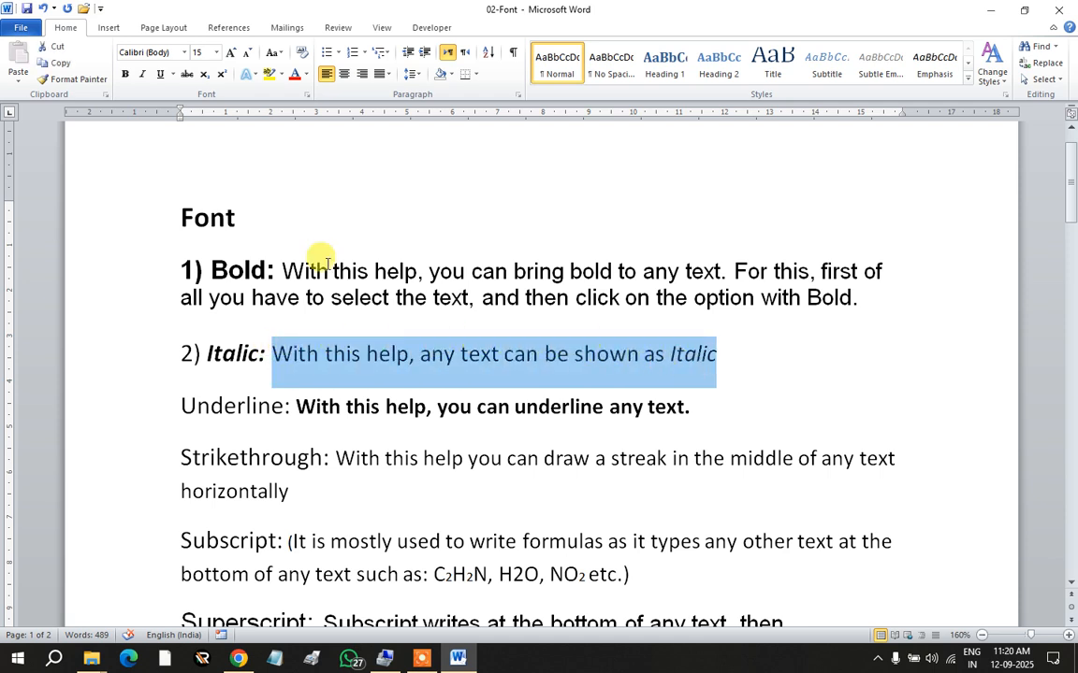
left_click(142, 74)
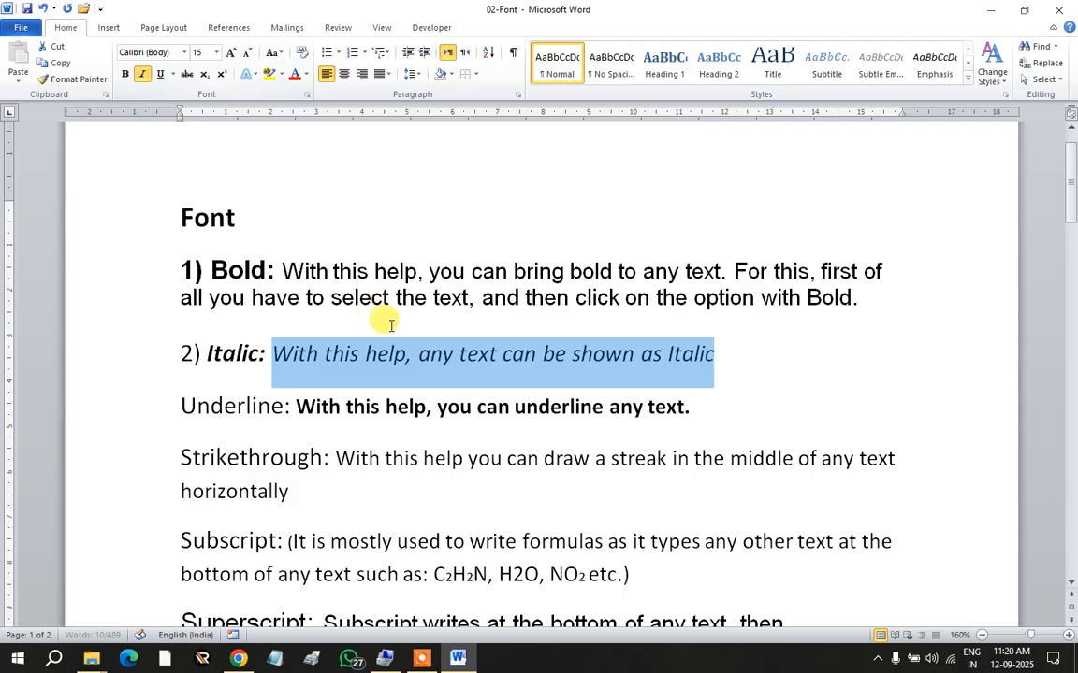
left_click(402, 353)
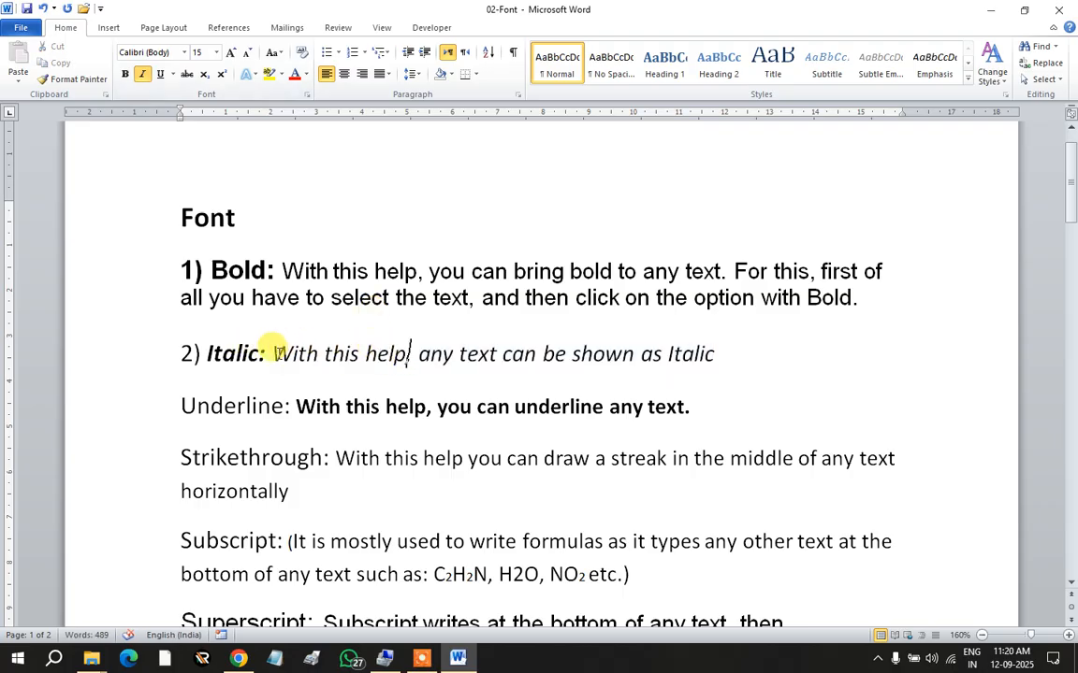
left_click_drag(275, 354, 420, 356)
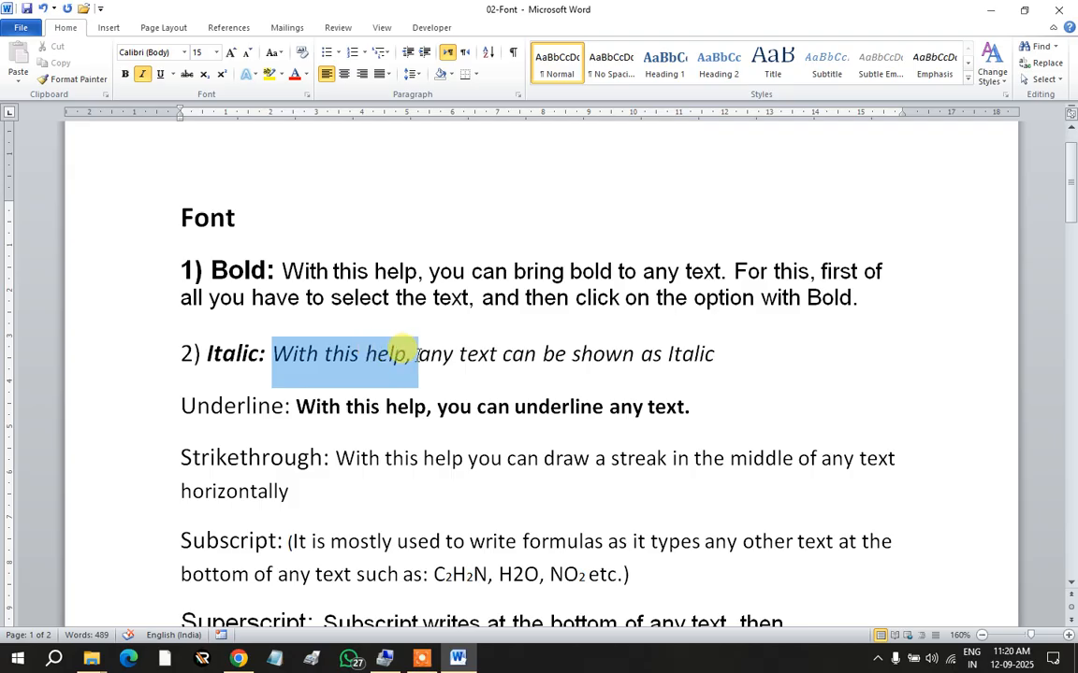
left_click(142, 74)
left_click(446, 350)
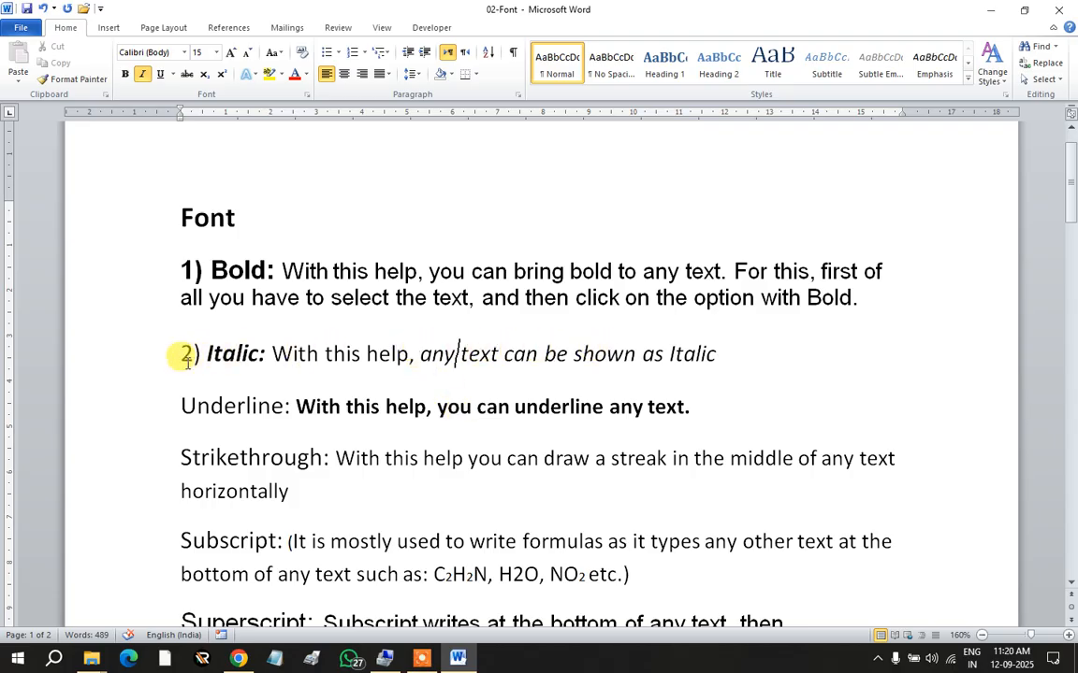
Step: Make the number '2)' bold to match its heading
left_click_drag(177, 347, 200, 352)
left_click(124, 74)
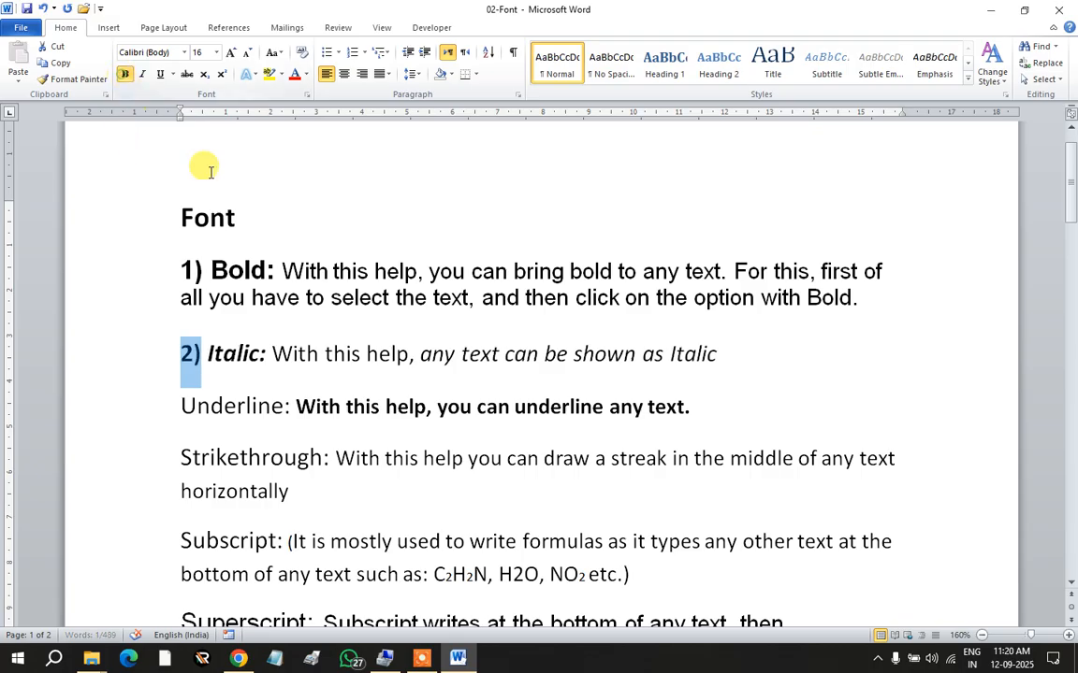
left_click(288, 361)
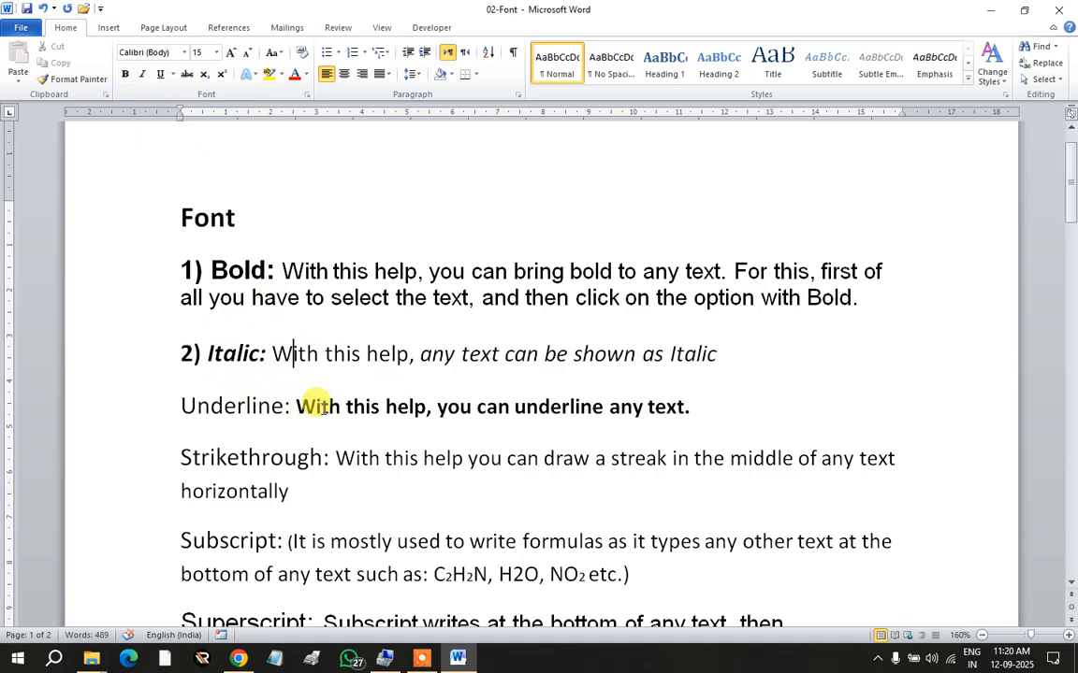
scroll(344, 414, "down", 1)
scroll(344, 414, "down", 1)
scroll(330, 407, "up", 1)
Step: Number the third item '3) Underline:', bold its heading and keep its sentence non-bold
left_click(174, 349)
type("3)")
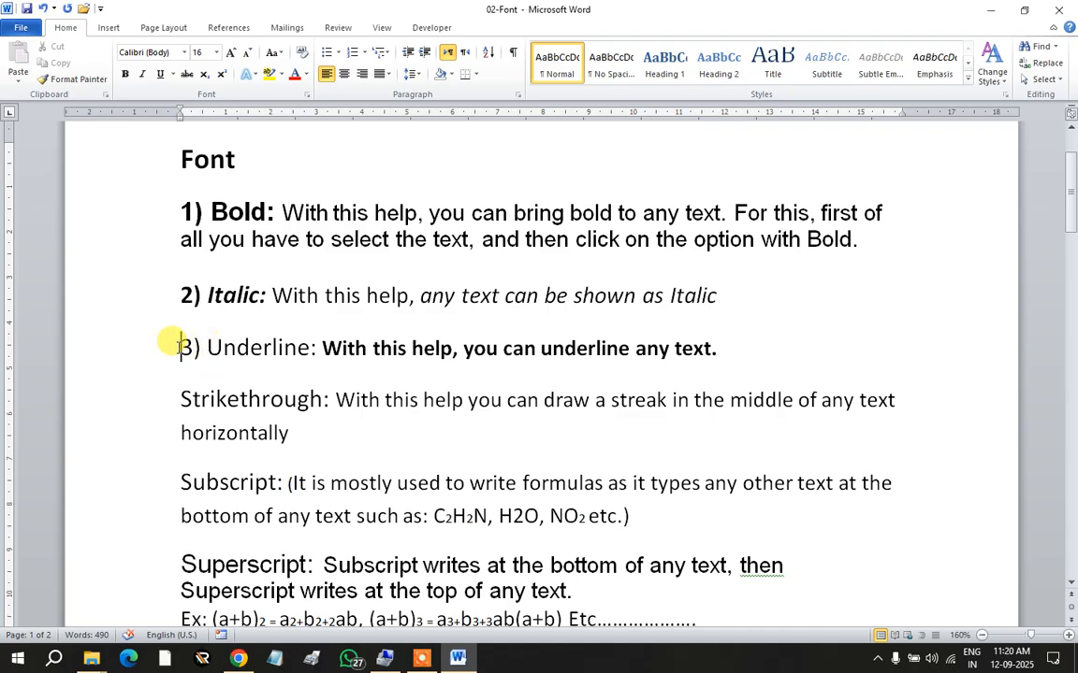
left_click_drag(182, 346, 218, 346)
left_click_drag(315, 347, 319, 348)
left_click(126, 75)
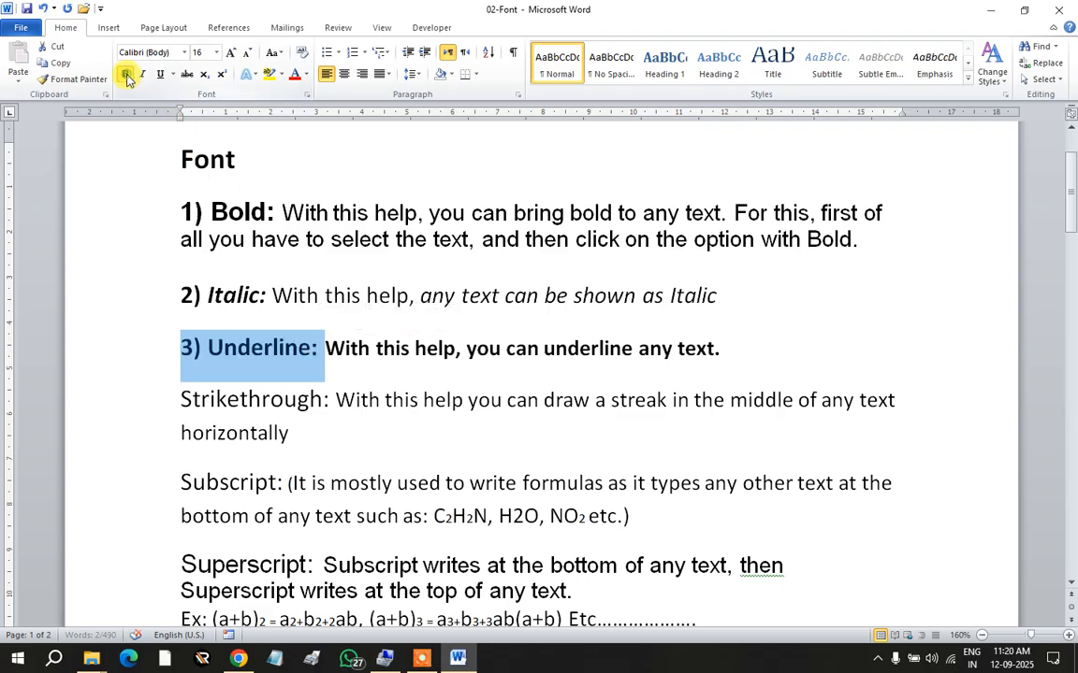
left_click(325, 346)
left_click_drag(326, 345, 715, 351)
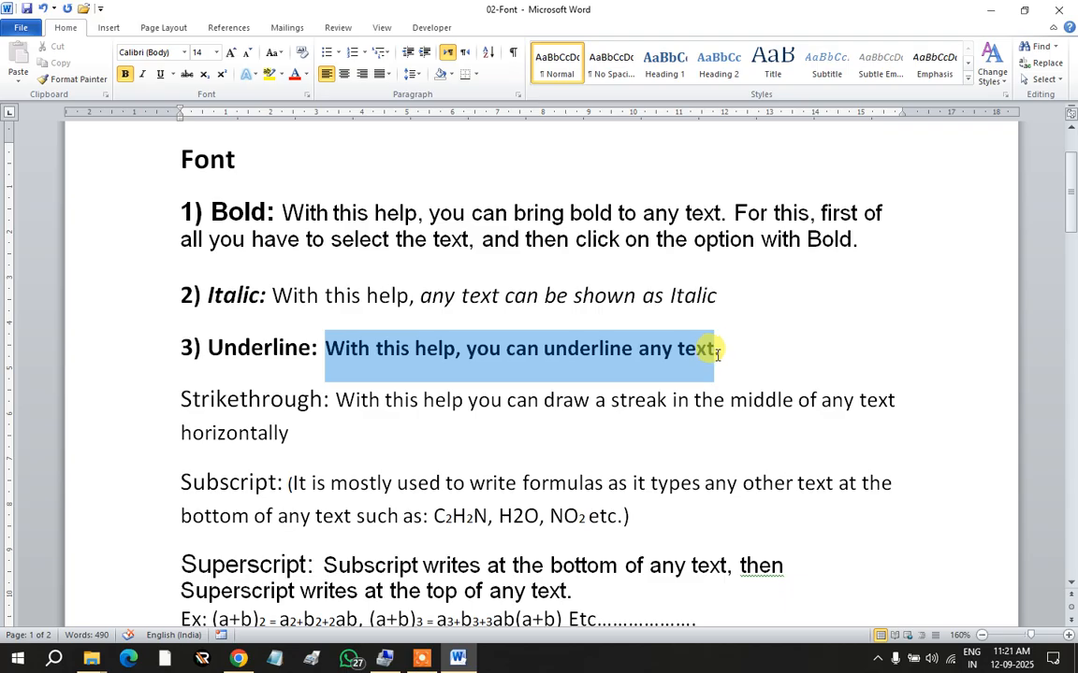
left_click(125, 74)
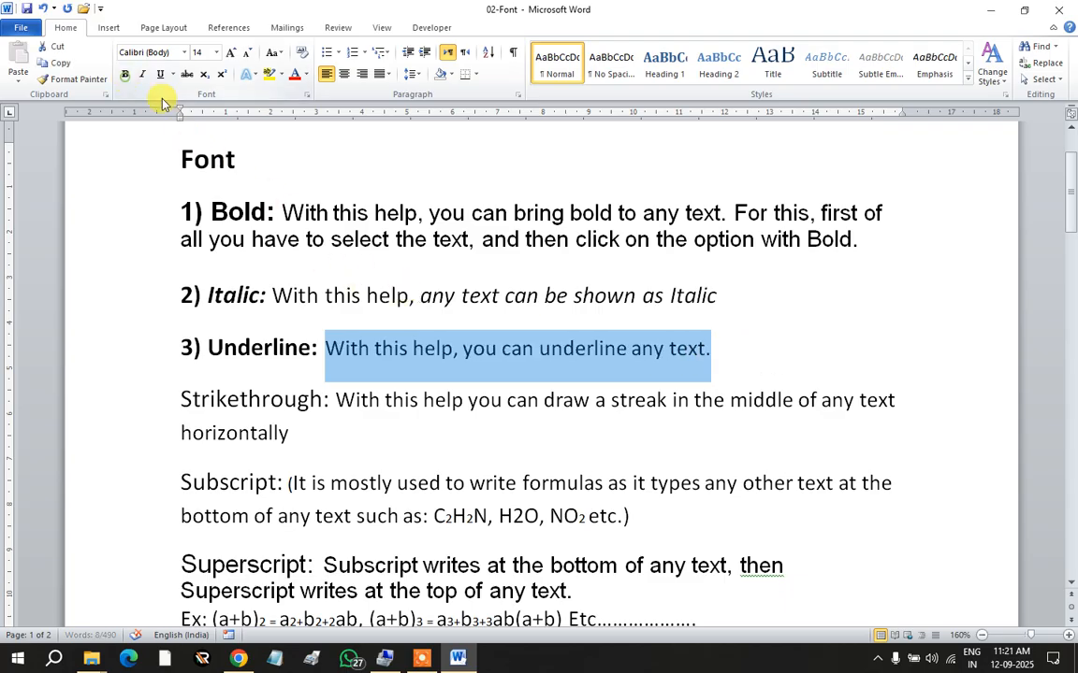
left_click(398, 352)
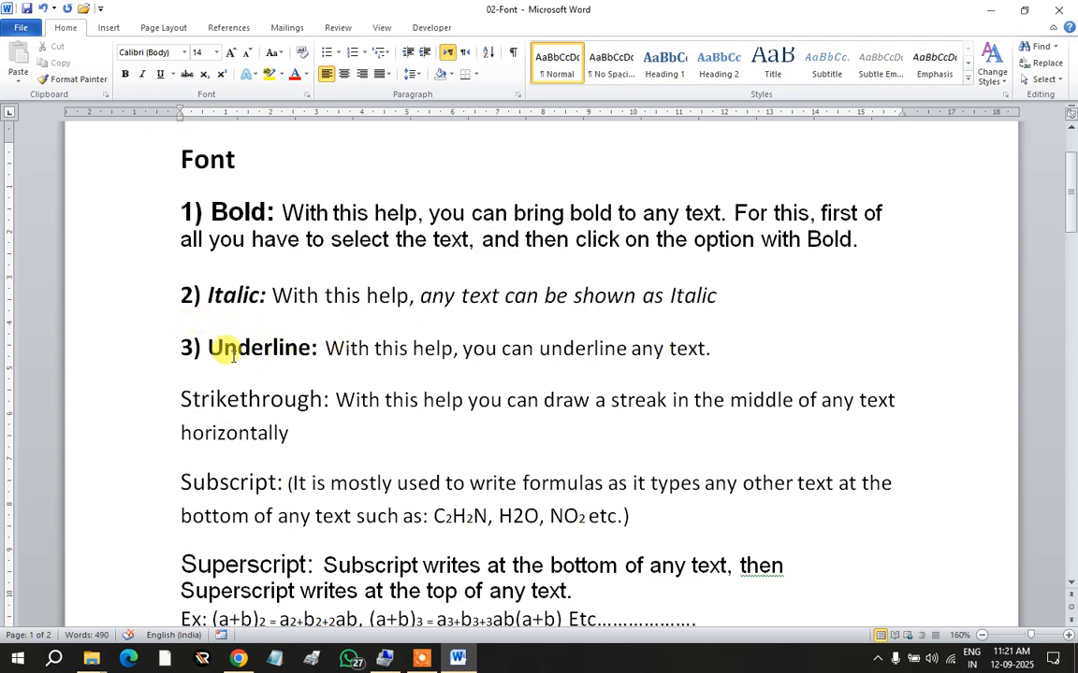
Step: Underline the 'Underline:' heading and bring up the underline style options
left_click_drag(208, 339, 315, 342)
key("ctrl+b")
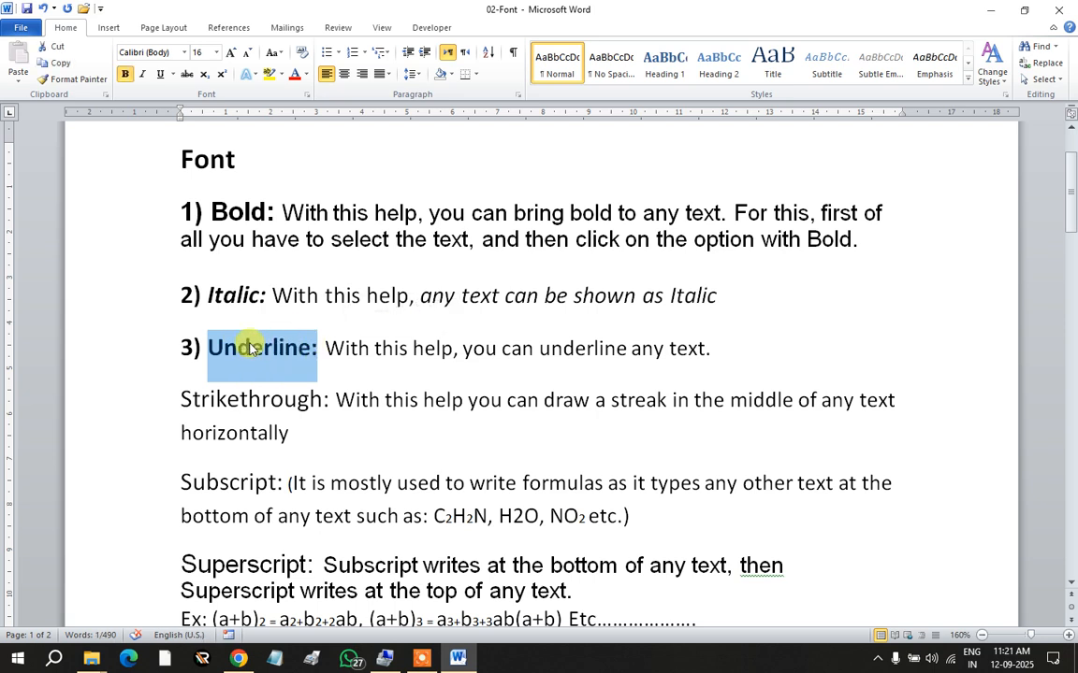
left_click(161, 75)
left_click(173, 75)
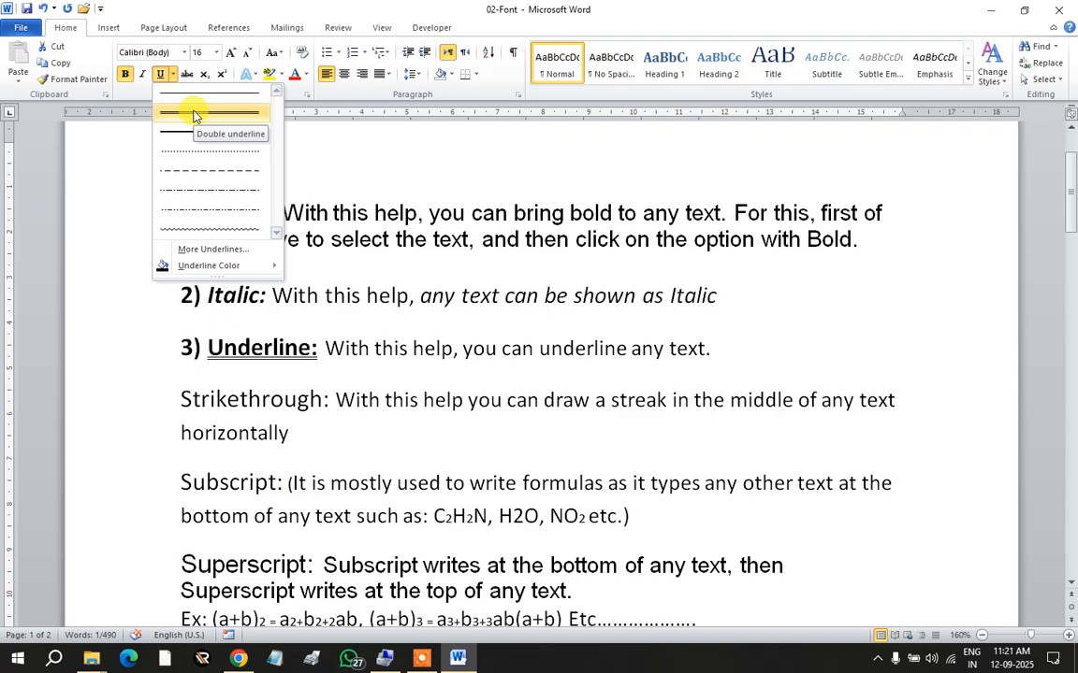
Step: Give the Underline heading a dot-dash underline and its sentence a wavy underline
left_click(194, 214)
left_click(362, 402)
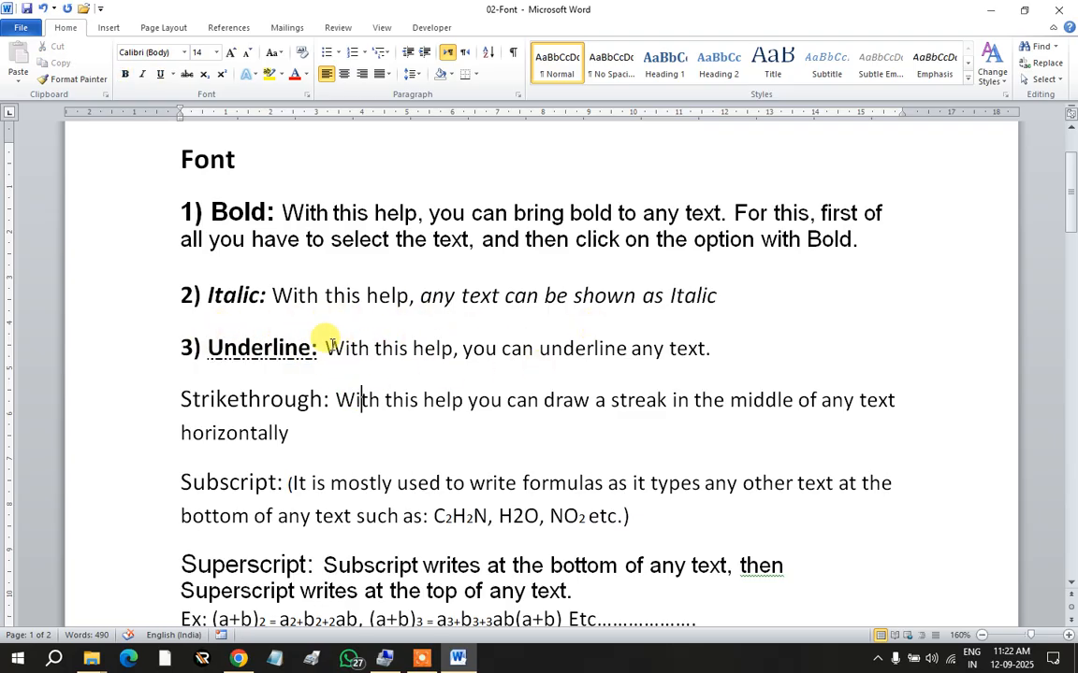
left_click_drag(324, 344, 710, 349)
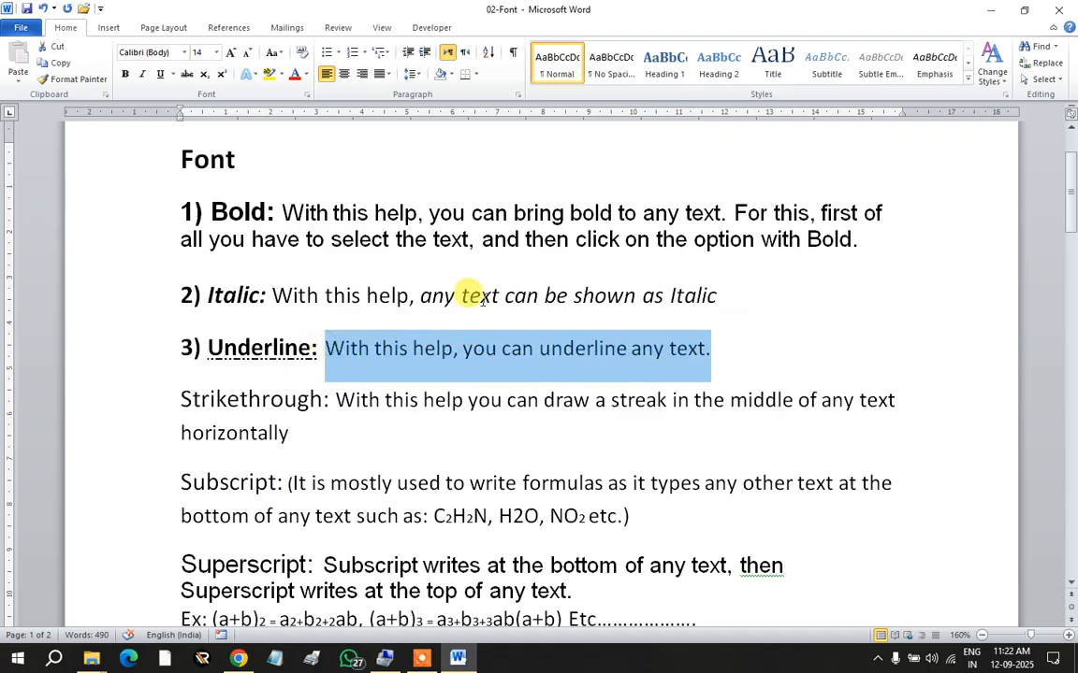
left_click(171, 74)
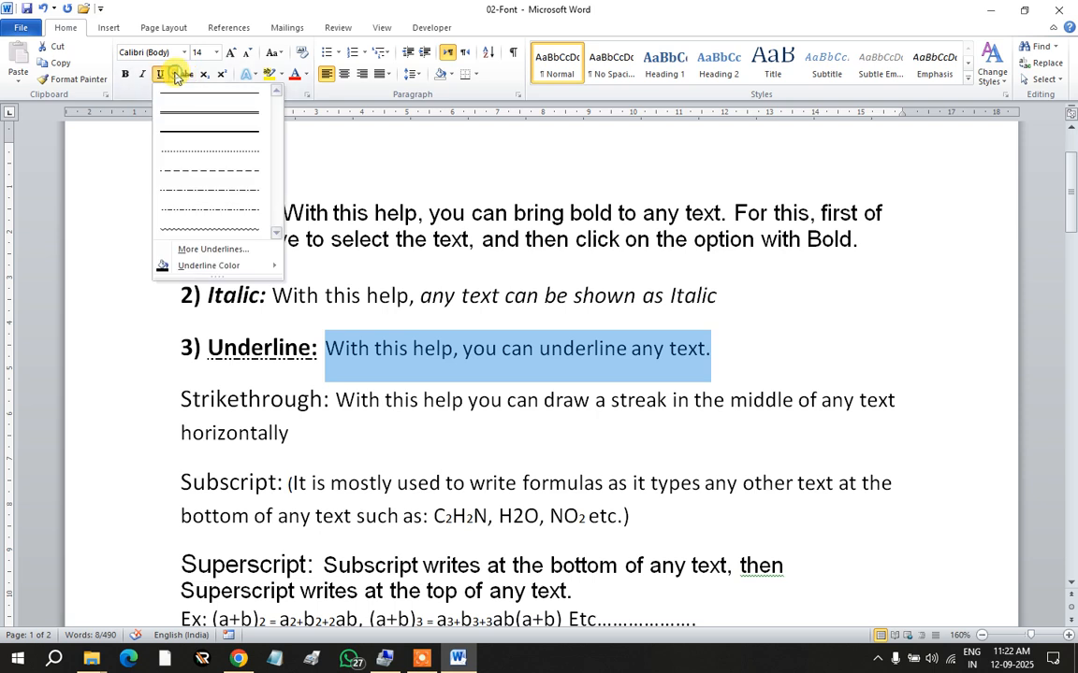
left_click(185, 226)
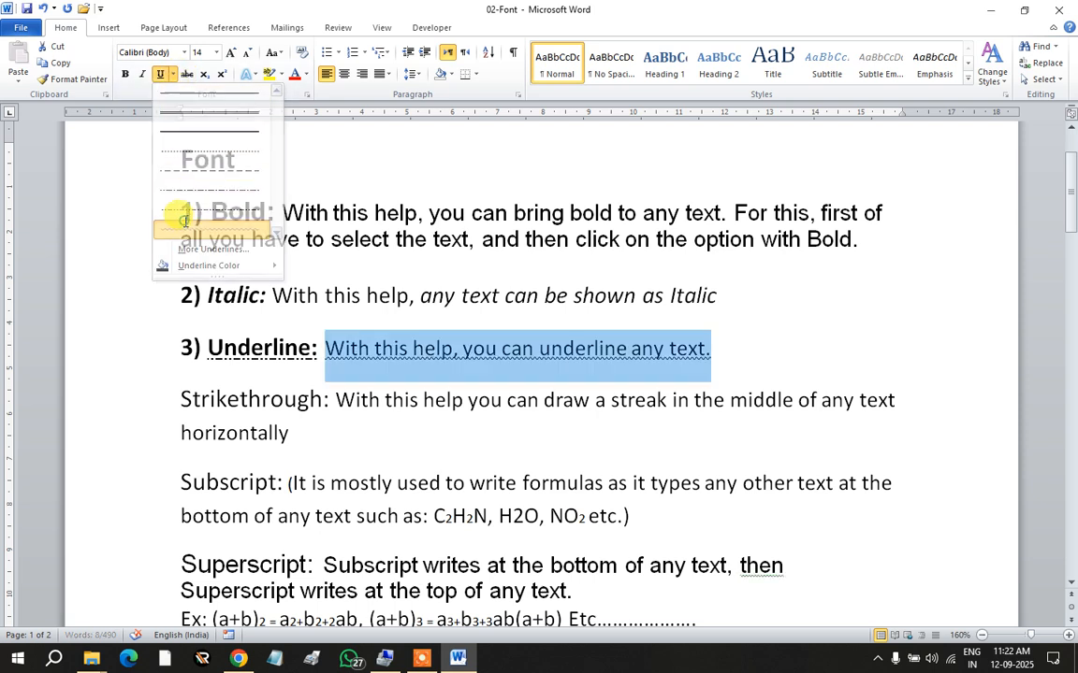
left_click(389, 354)
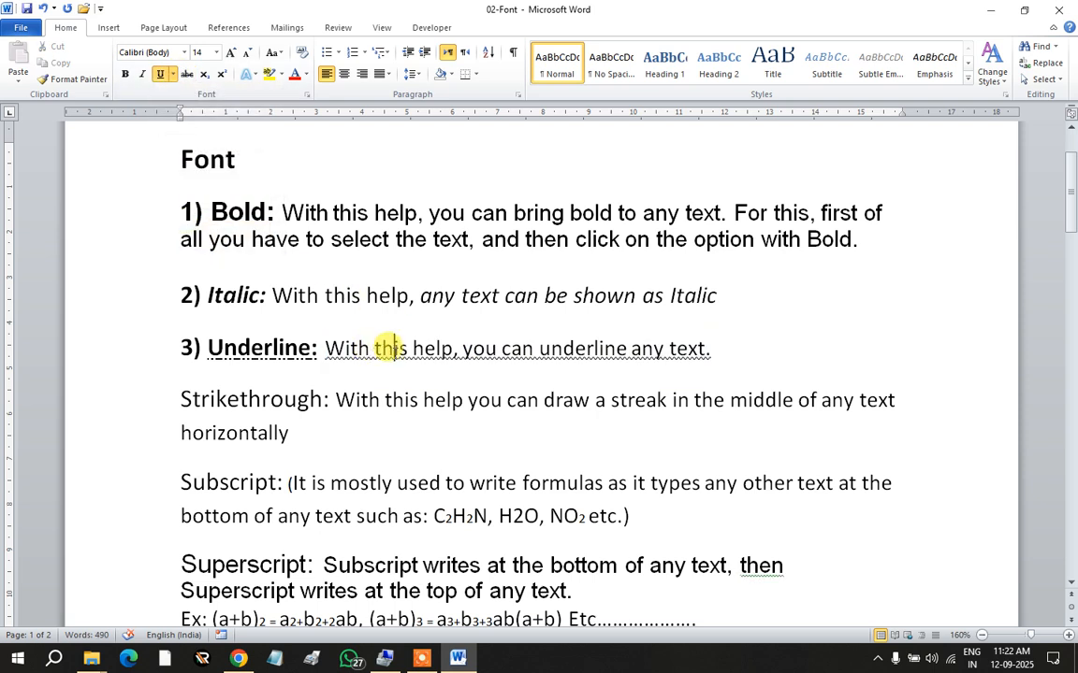
left_click(175, 74)
left_click(483, 335)
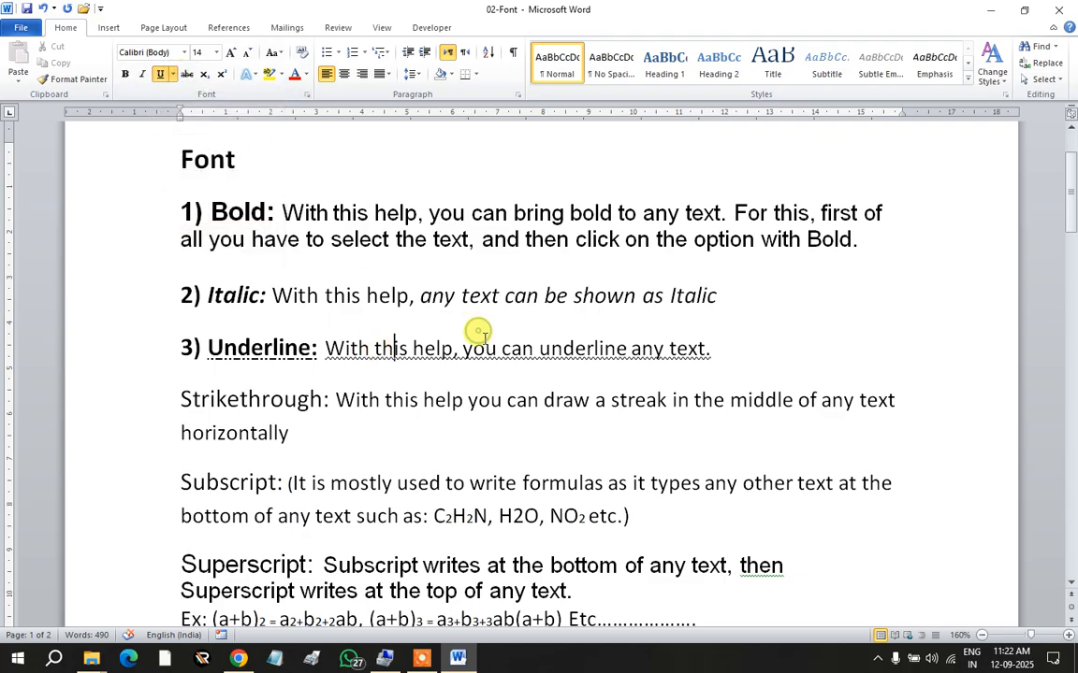
scroll(347, 320, "down", 1)
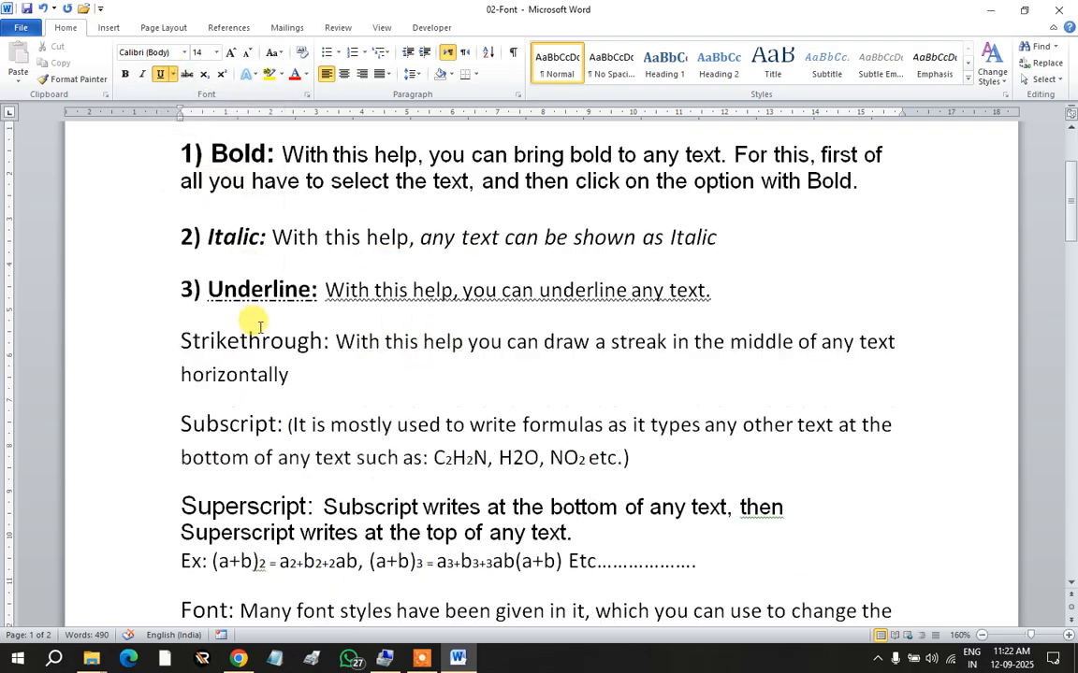
Step: Number the fourth item '4) Strikethrough:' and make that heading bold
left_click(179, 340)
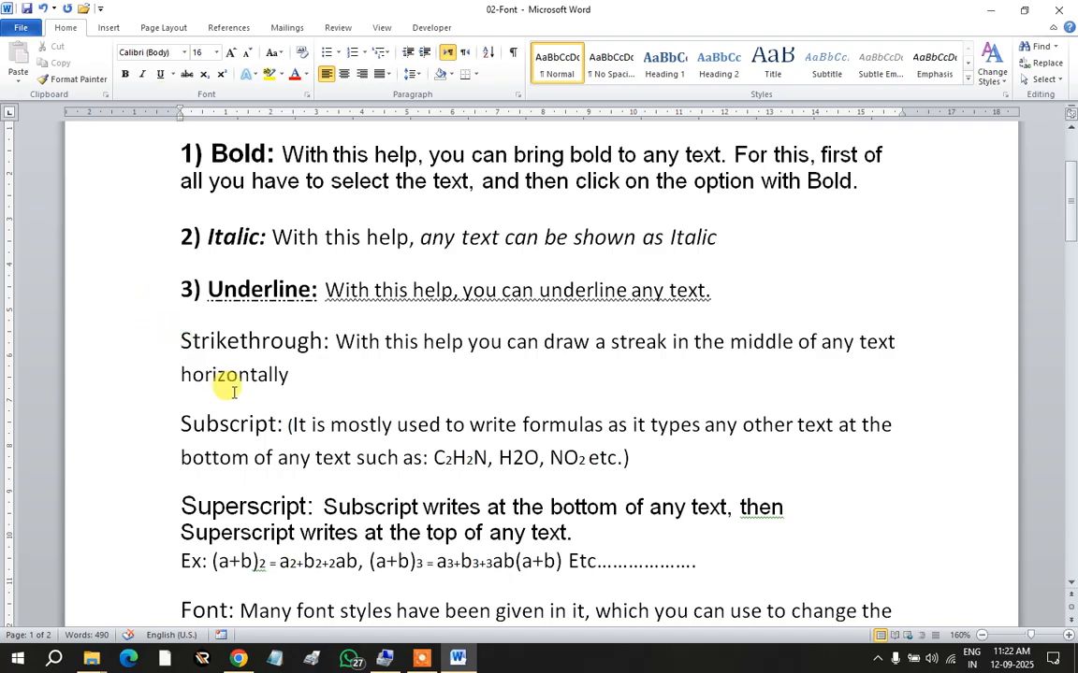
type("4)")
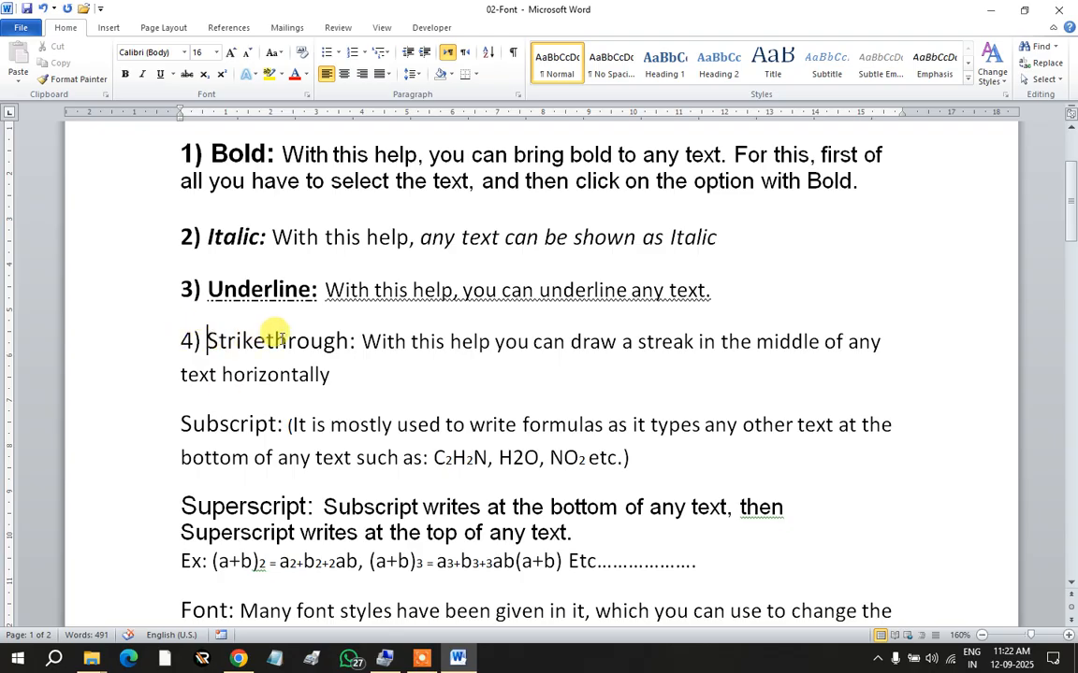
left_click_drag(179, 340, 357, 341)
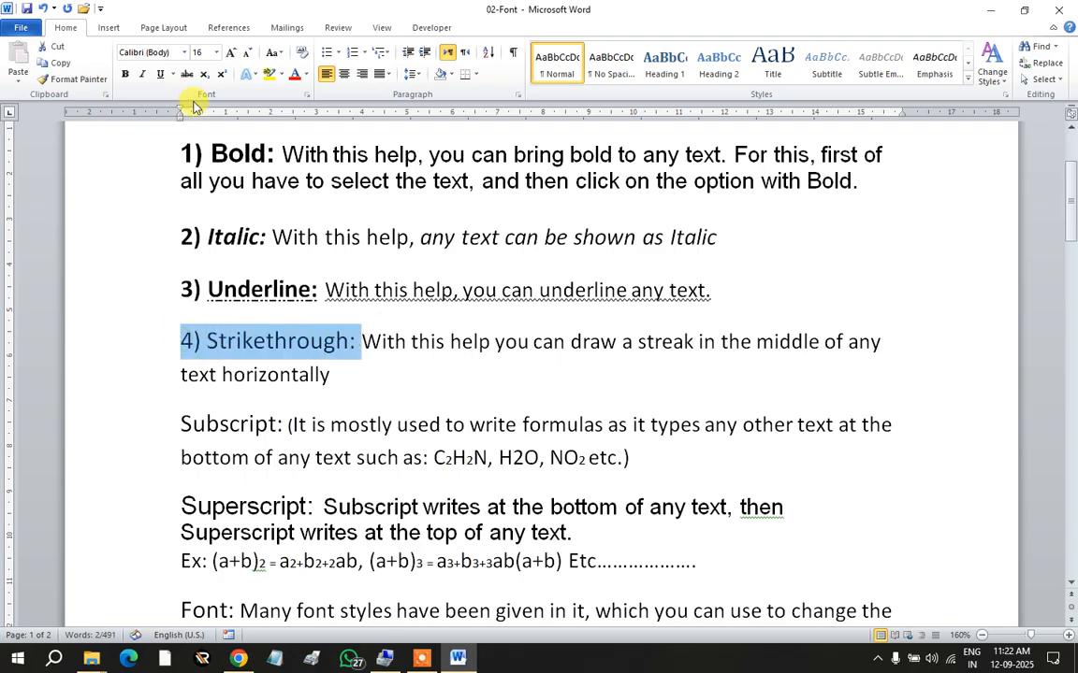
left_click(124, 73)
left_click(392, 355)
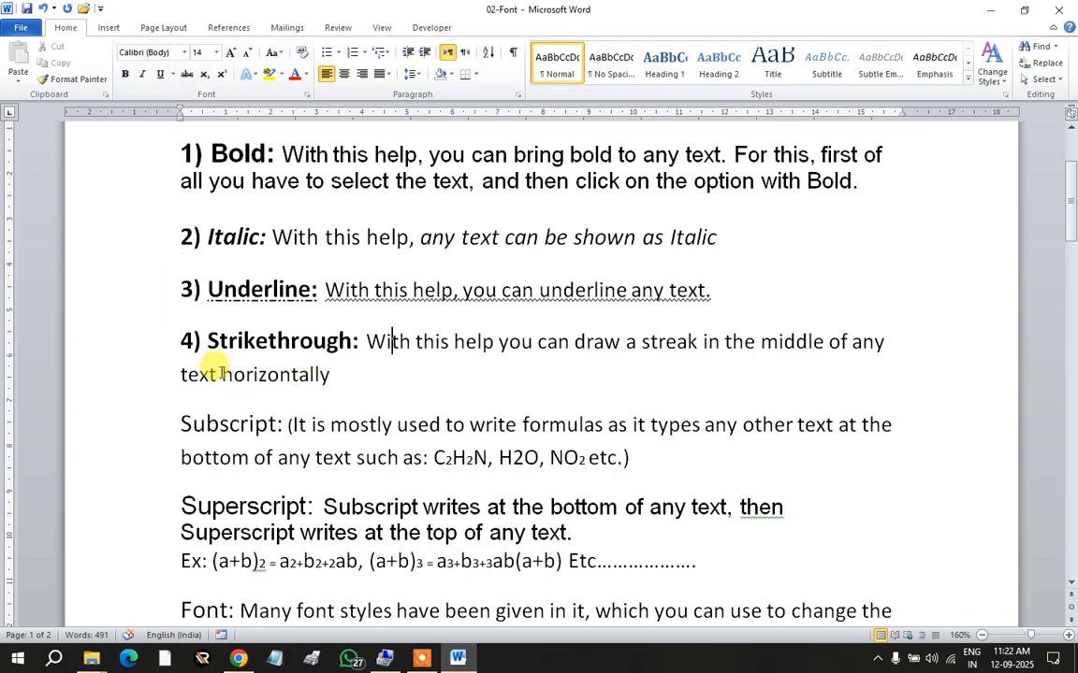
left_click_drag(223, 373, 320, 373)
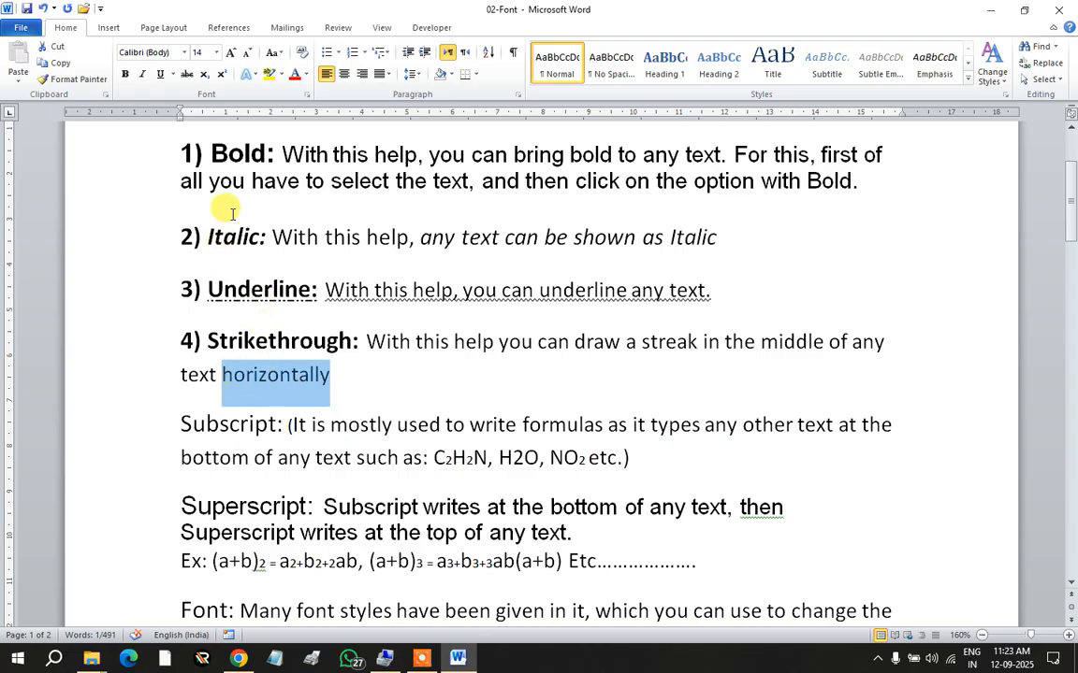
Step: Strike through the word 'horizontally' and the 'Strikethrough:' heading
left_click(187, 75)
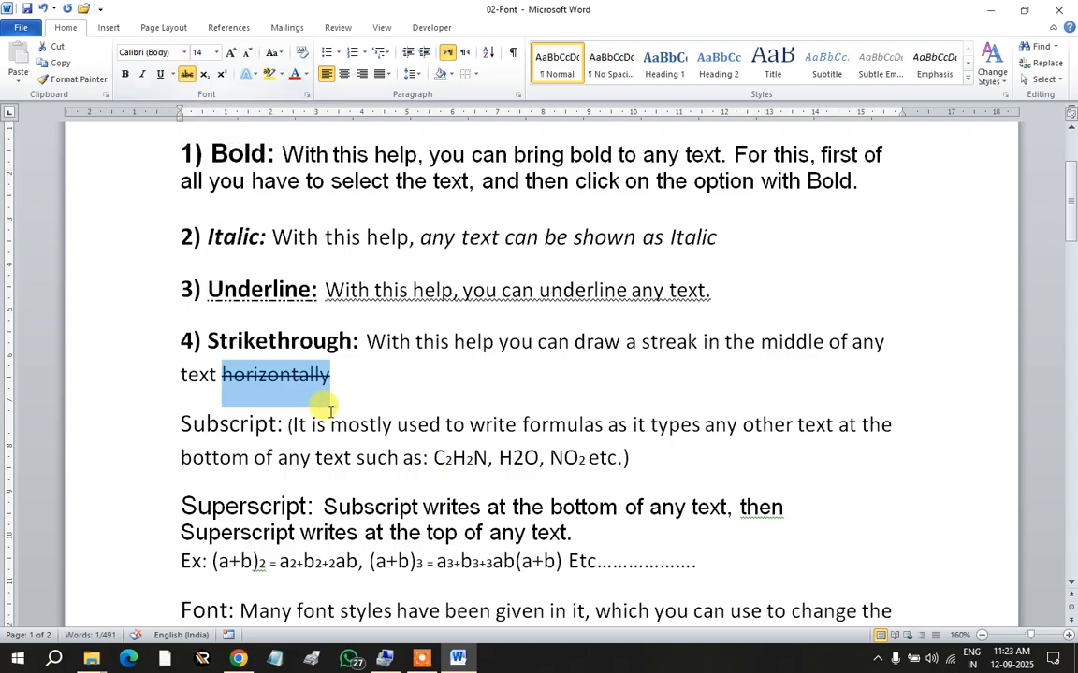
left_click(355, 375)
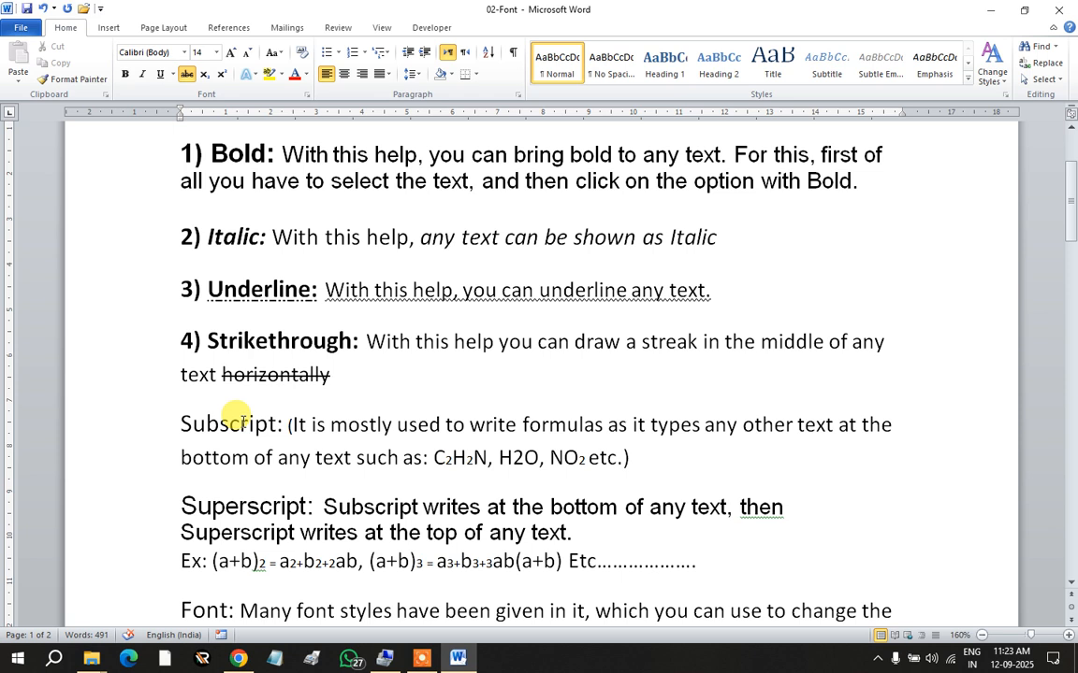
left_click_drag(204, 341, 361, 341)
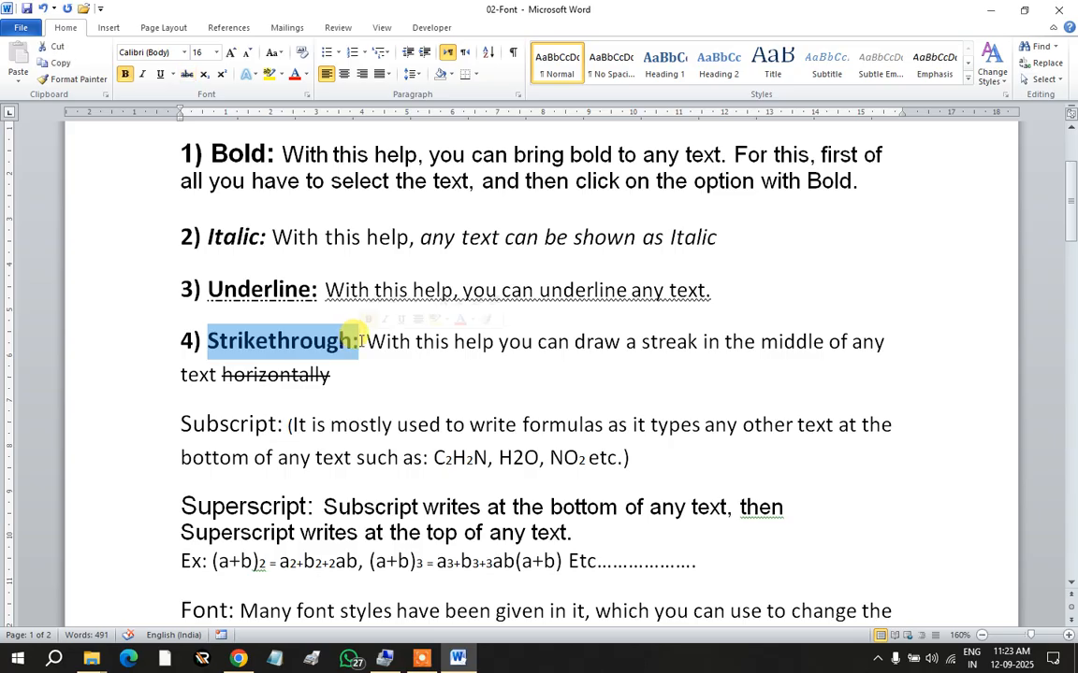
left_click(188, 74)
left_click(332, 374)
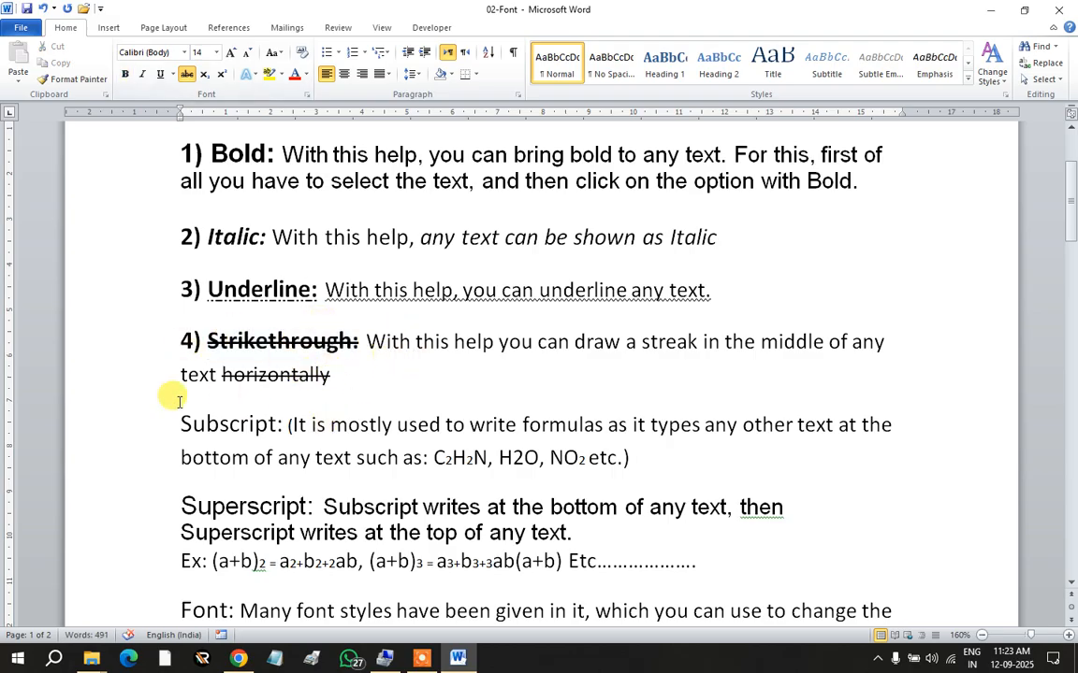
scroll(234, 356, "down", 1)
Step: Prefix the Subscript item with '5) ' and make the '5) Subscript:' heading bold
left_click(173, 366)
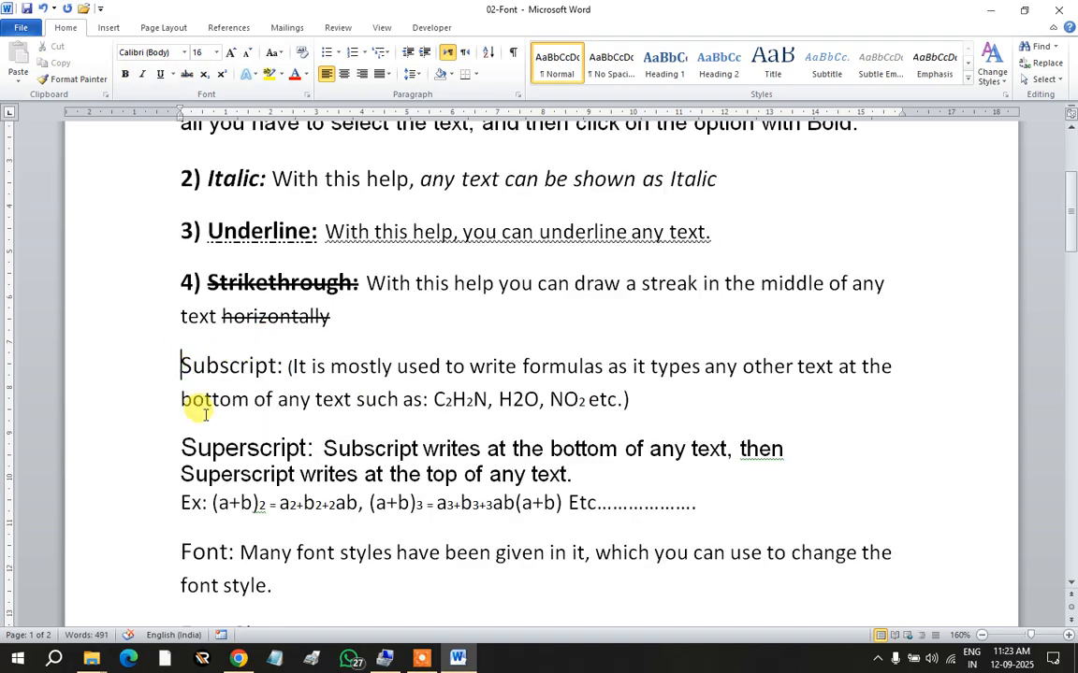
type("5)")
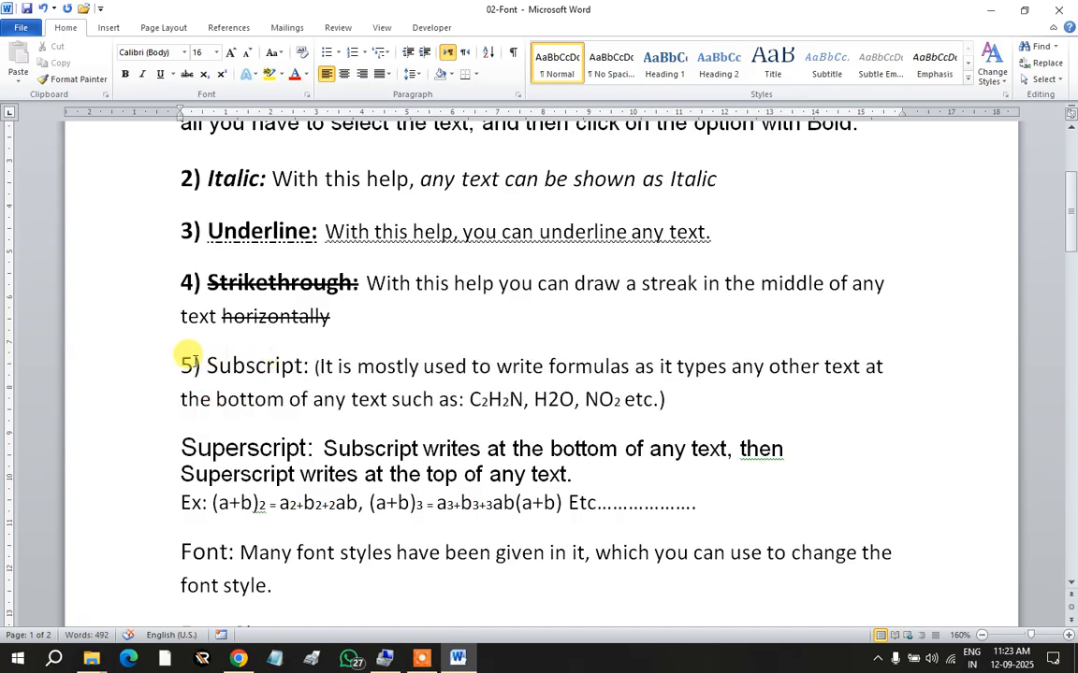
left_click_drag(181, 365, 312, 365)
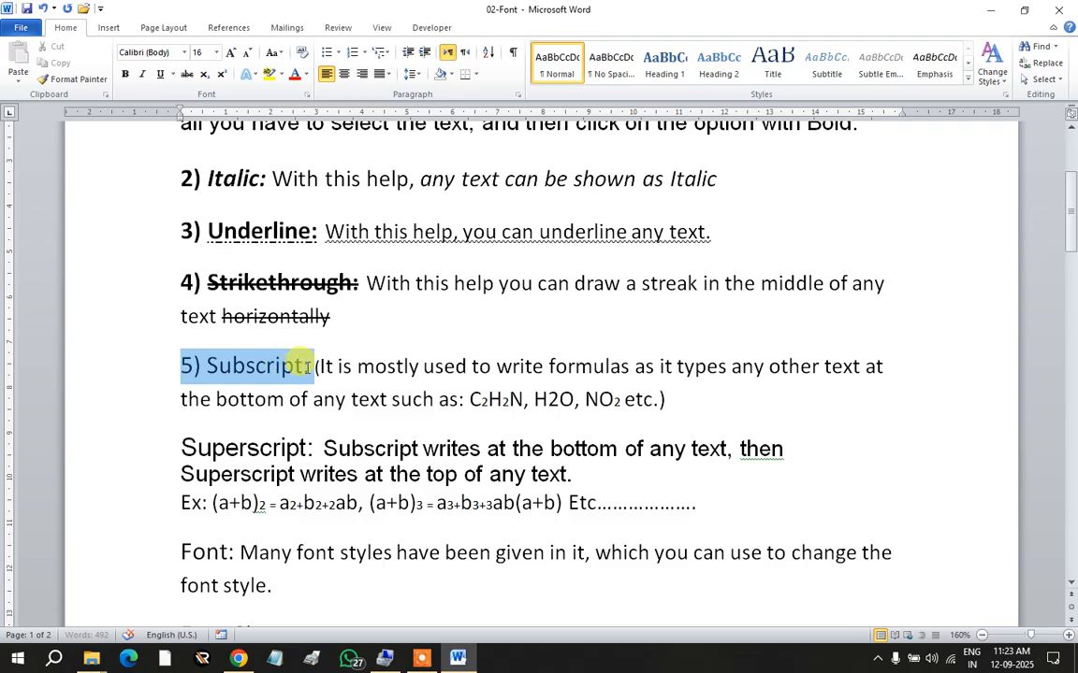
left_click(125, 74)
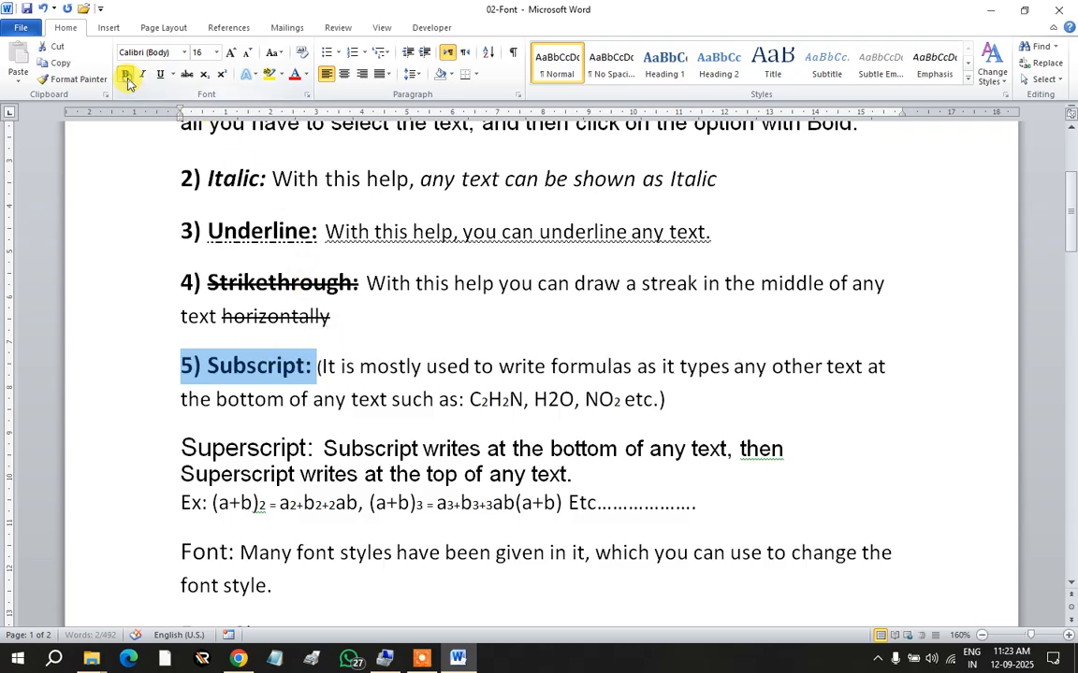
left_click(412, 368)
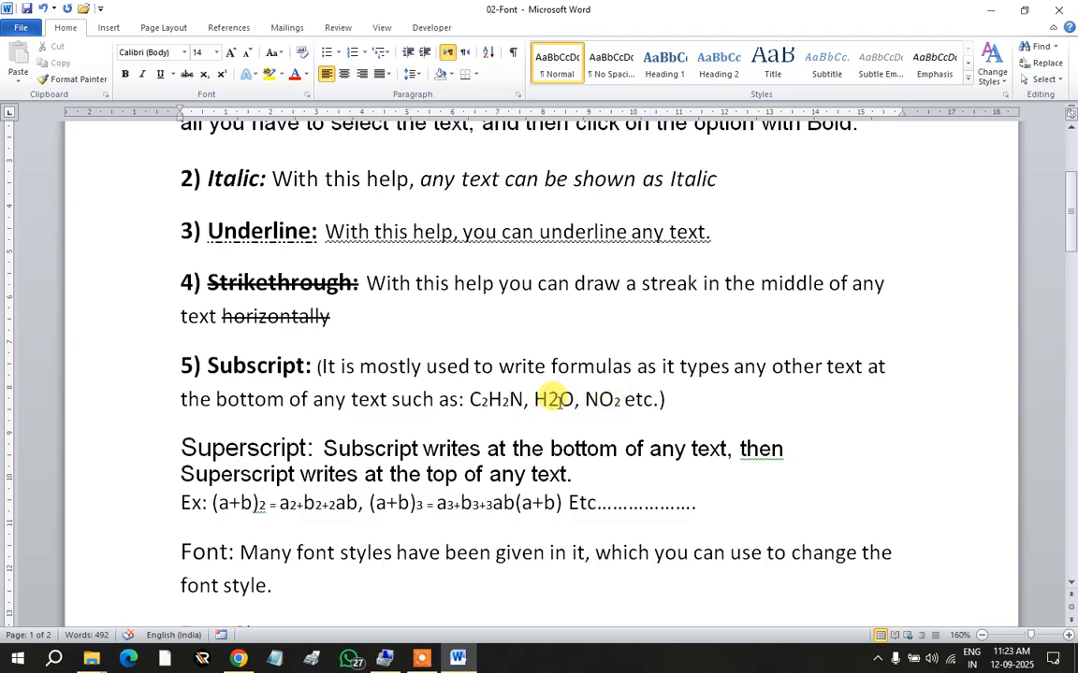
left_click_drag(548, 398, 558, 399)
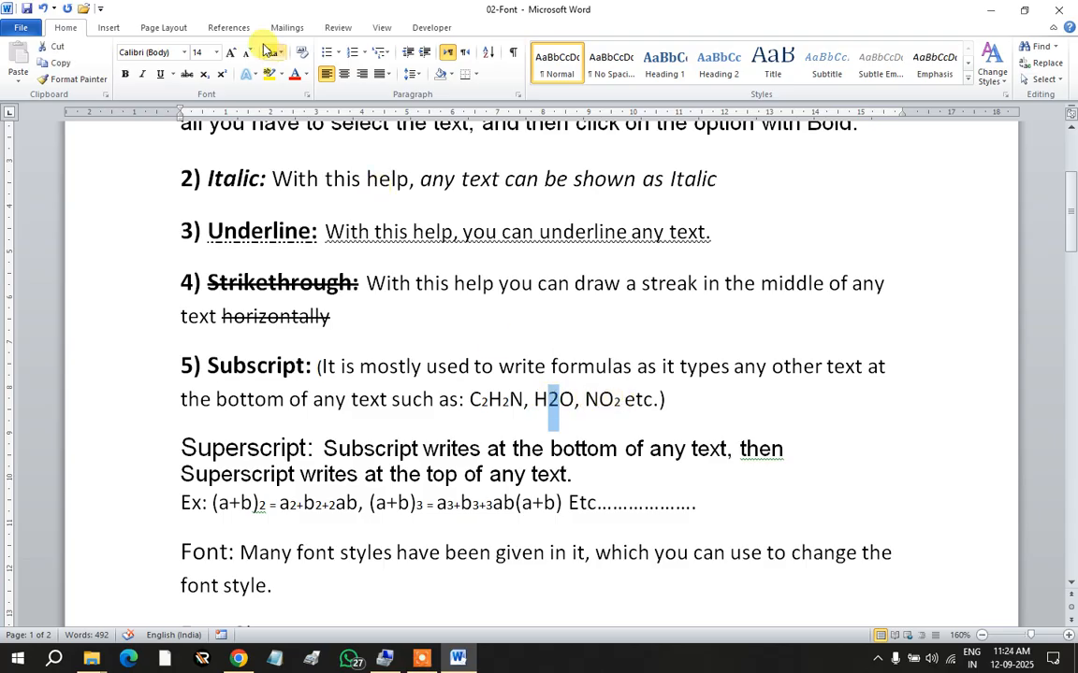
left_click(204, 73)
left_click(550, 399)
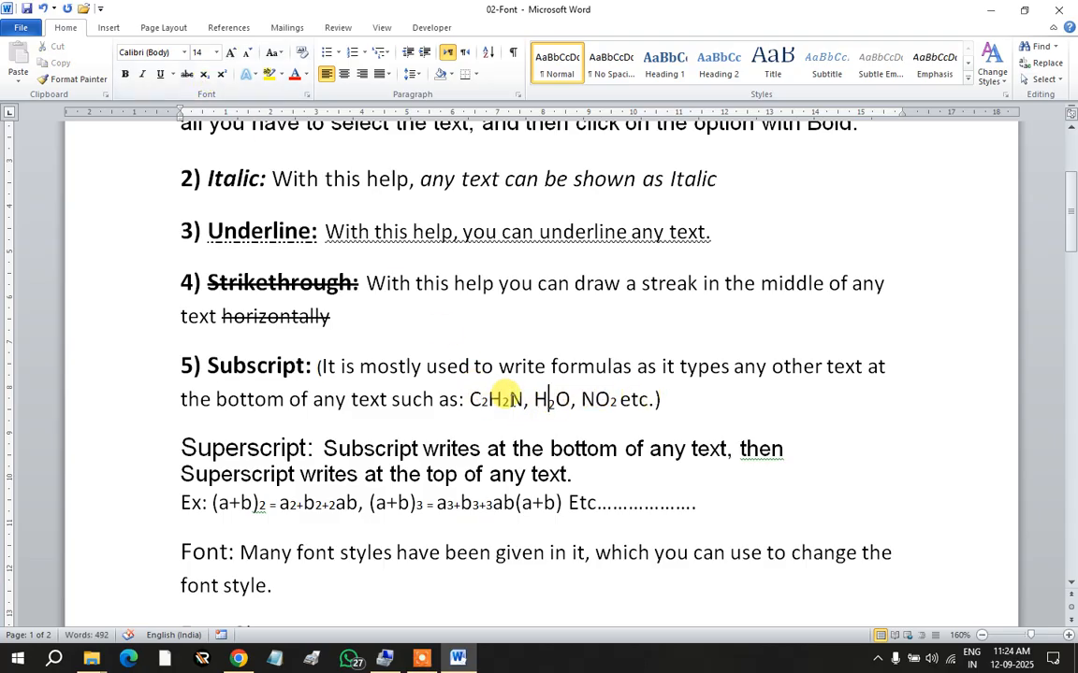
left_click_drag(469, 399, 599, 399)
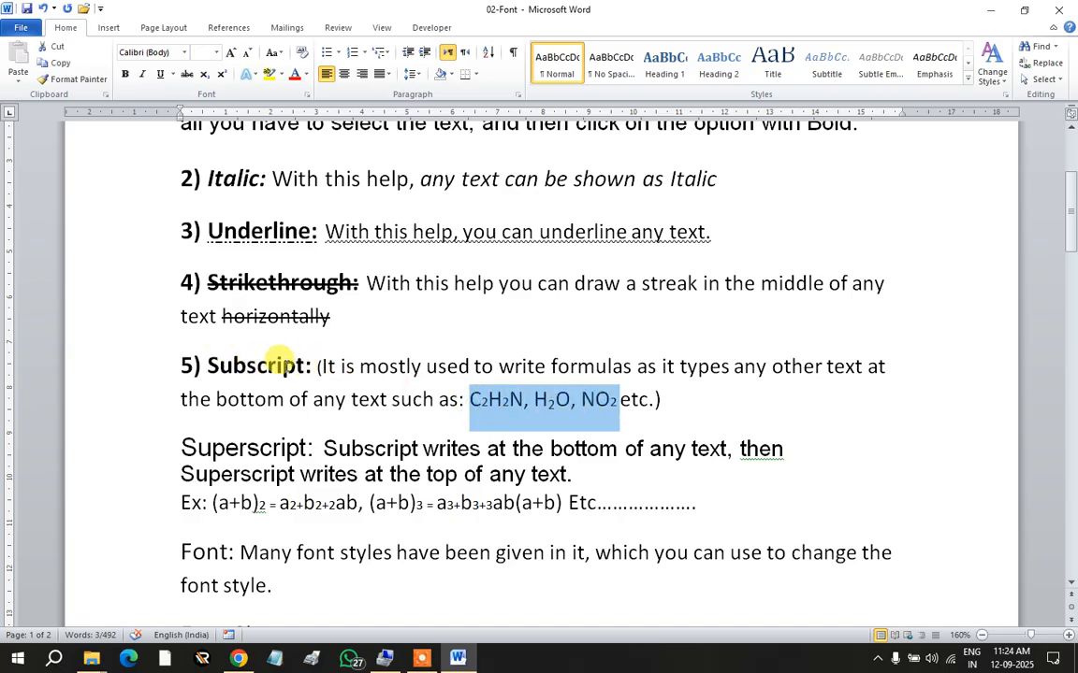
left_click(282, 363)
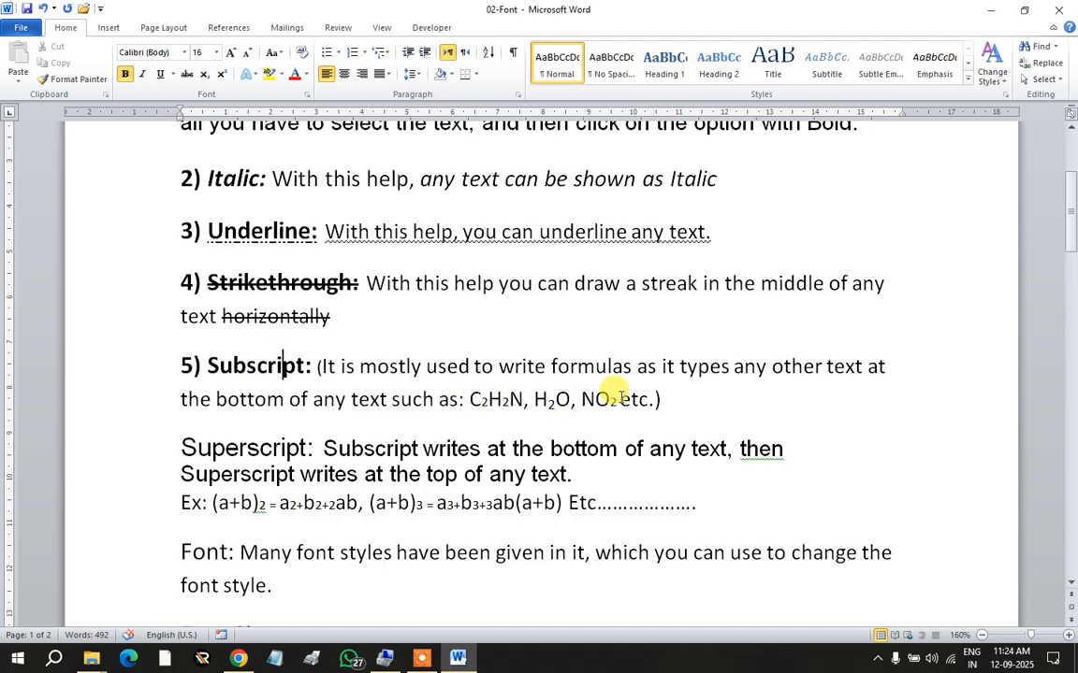
left_click(659, 399)
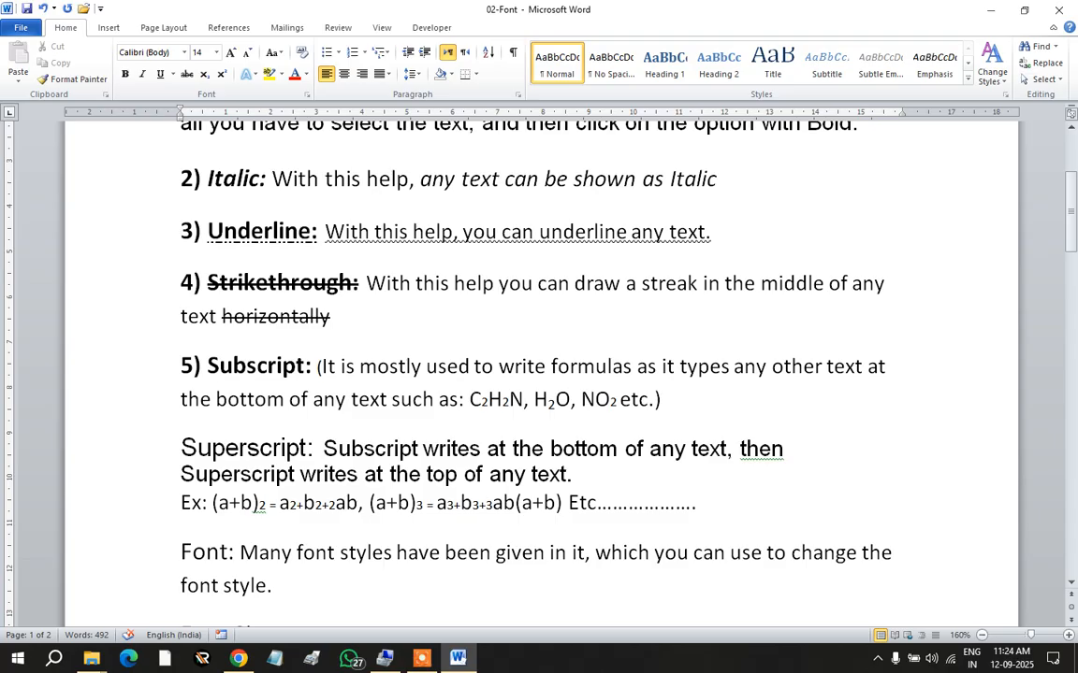
Step: Type a2+b2+2ab at the end of the Subscript paragraph after 'etc.)'
key("Return")
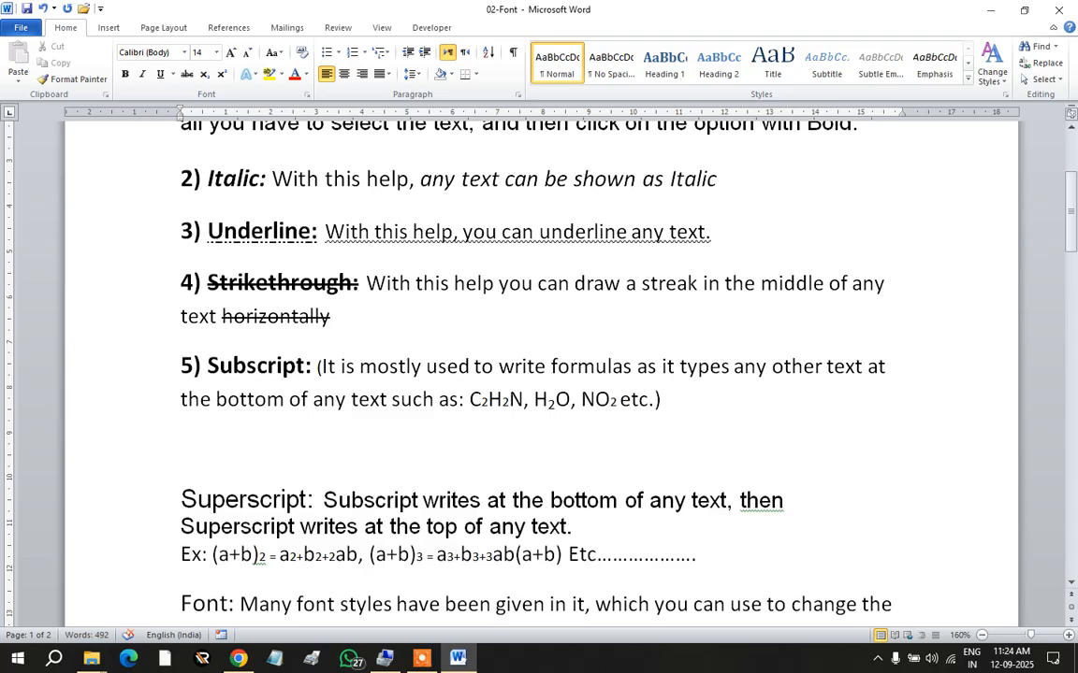
type("A2")
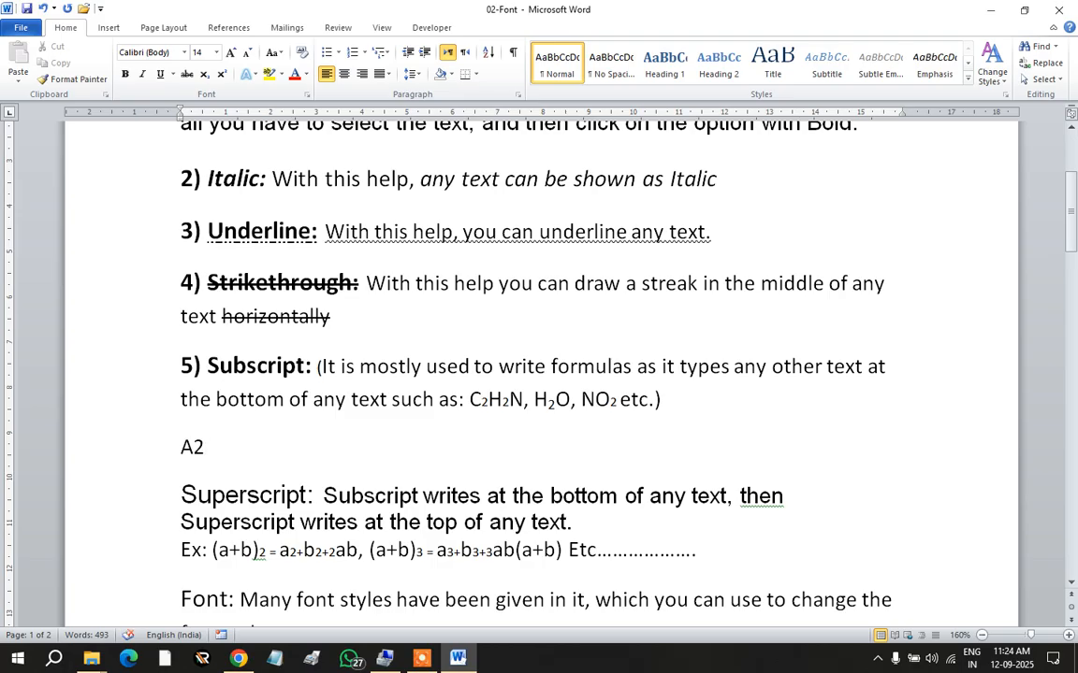
key("BackSpace")
key("BackSpace")
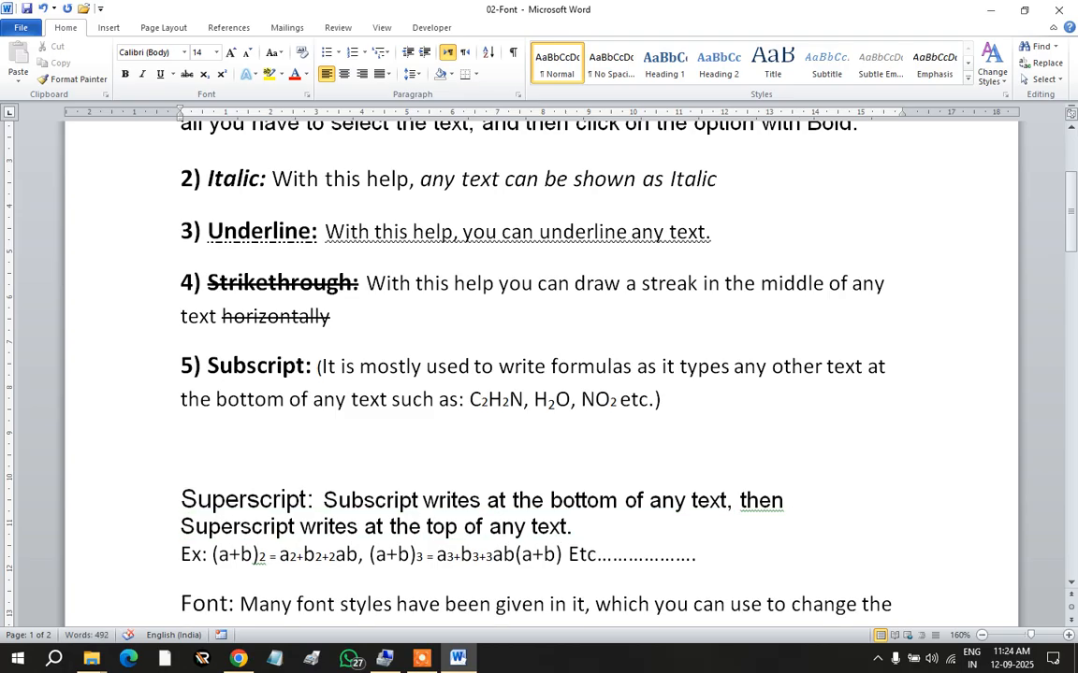
left_click(722, 447)
type("a")
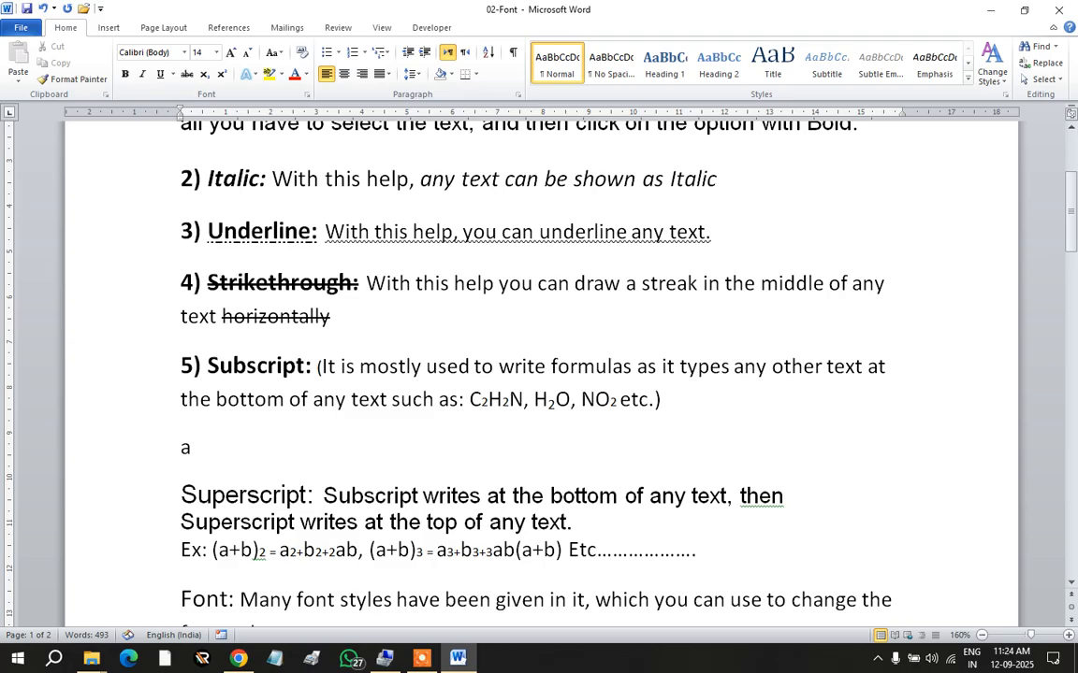
key("BackSpace")
type("A2")
key("BackSpace")
key("BackSpace")
key("BackSpace")
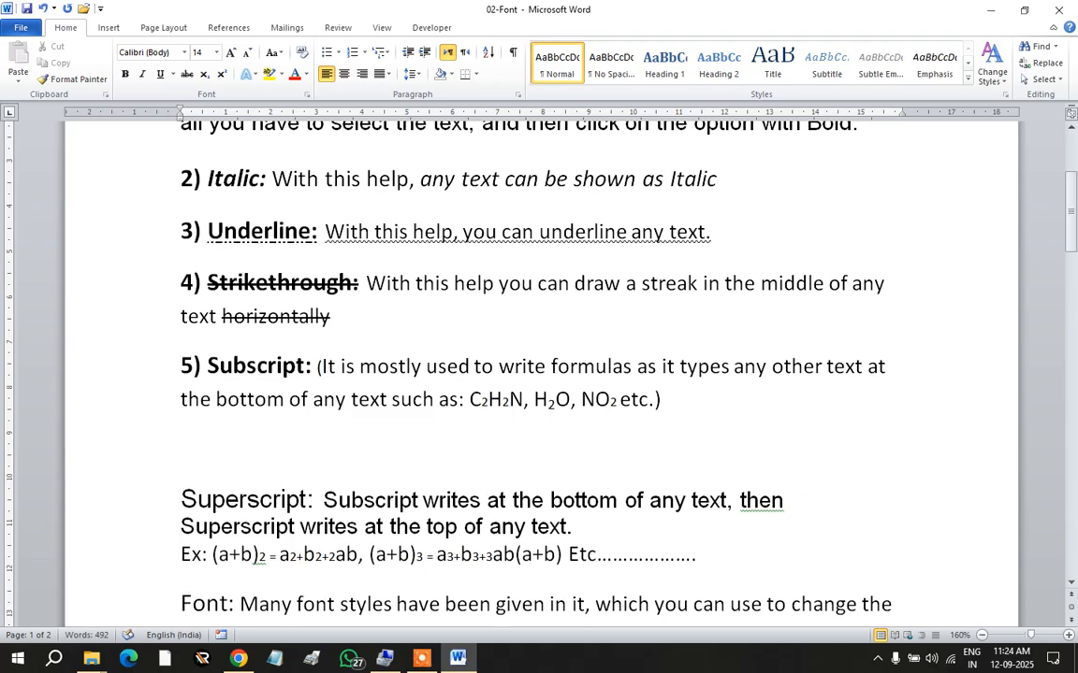
type("a")
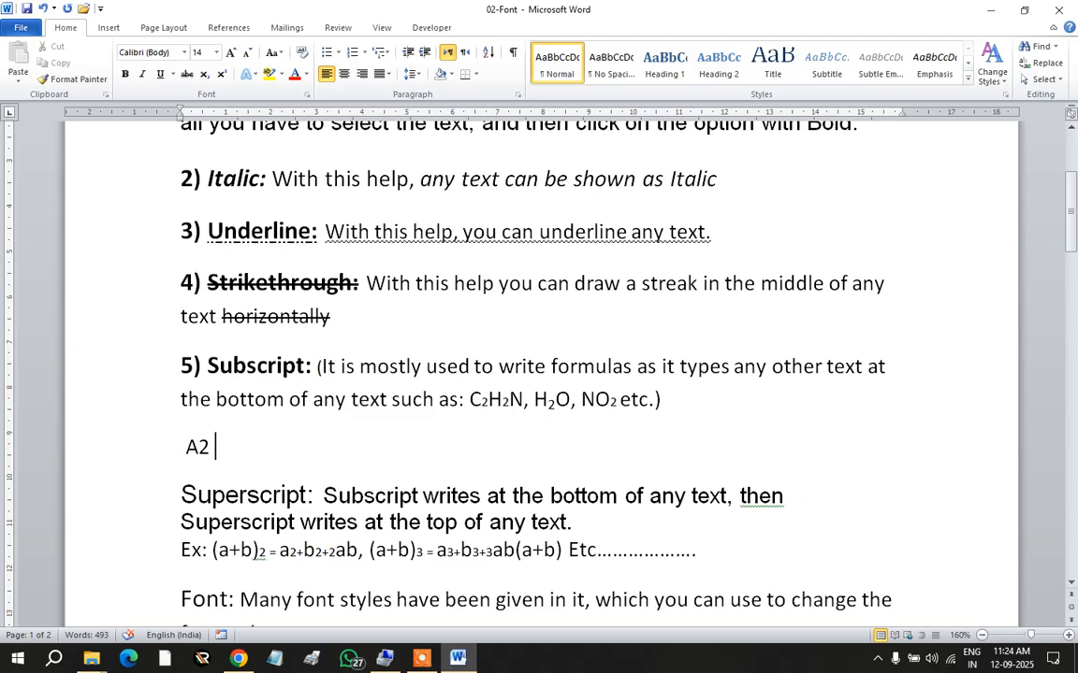
key("BackSpace")
key("BackSpace")
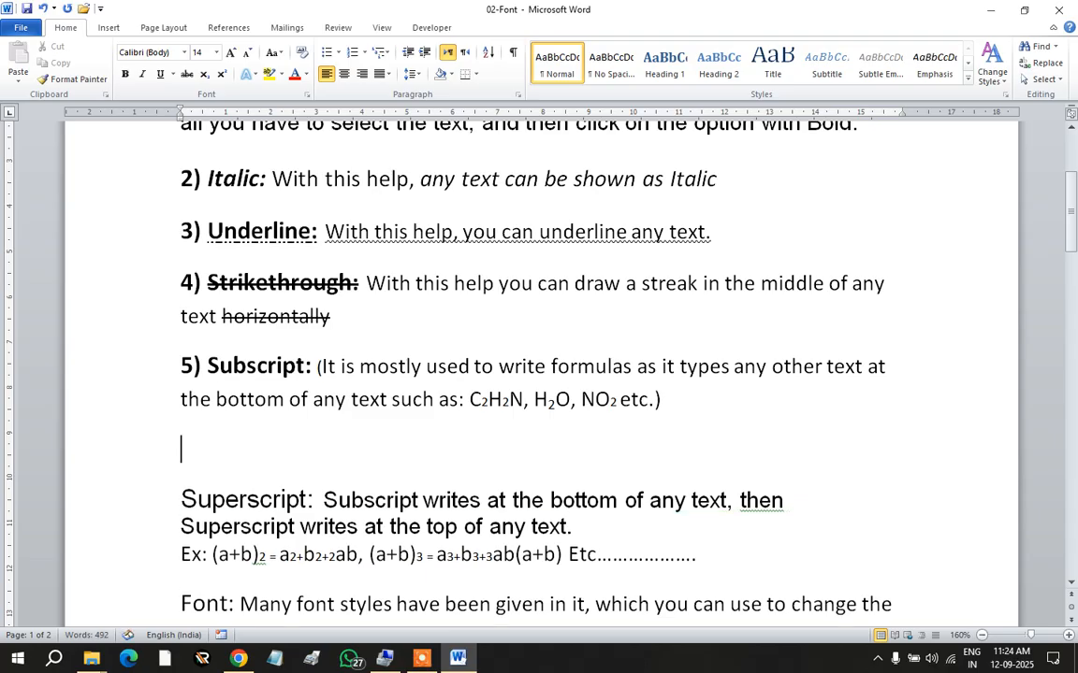
key("BackSpace")
type("a")
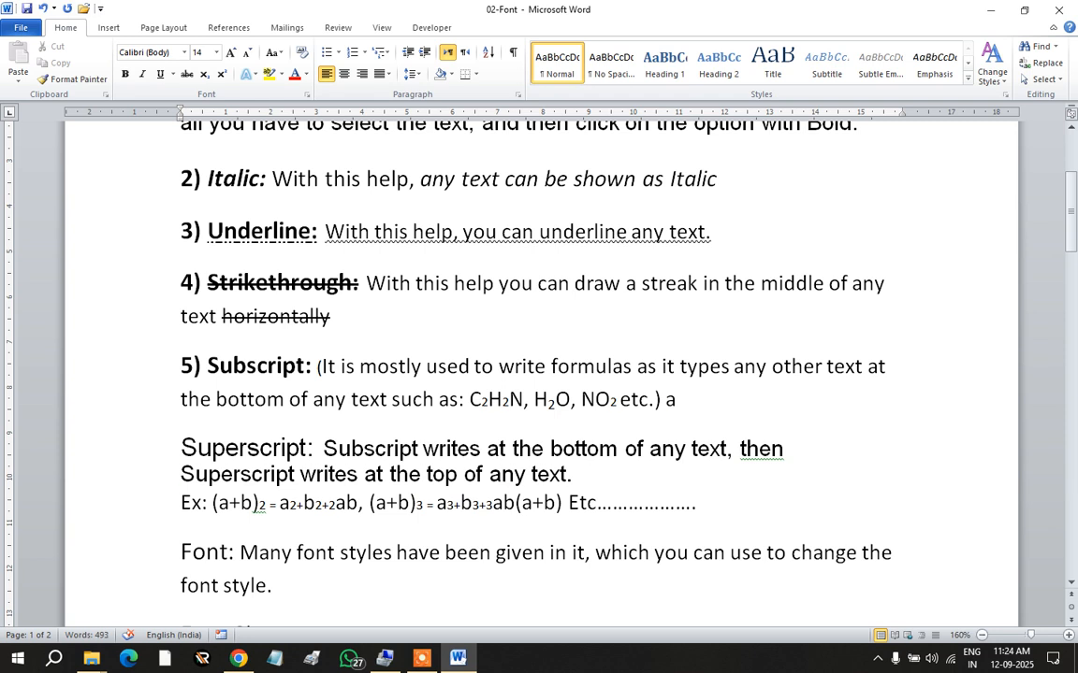
type("2+b2")
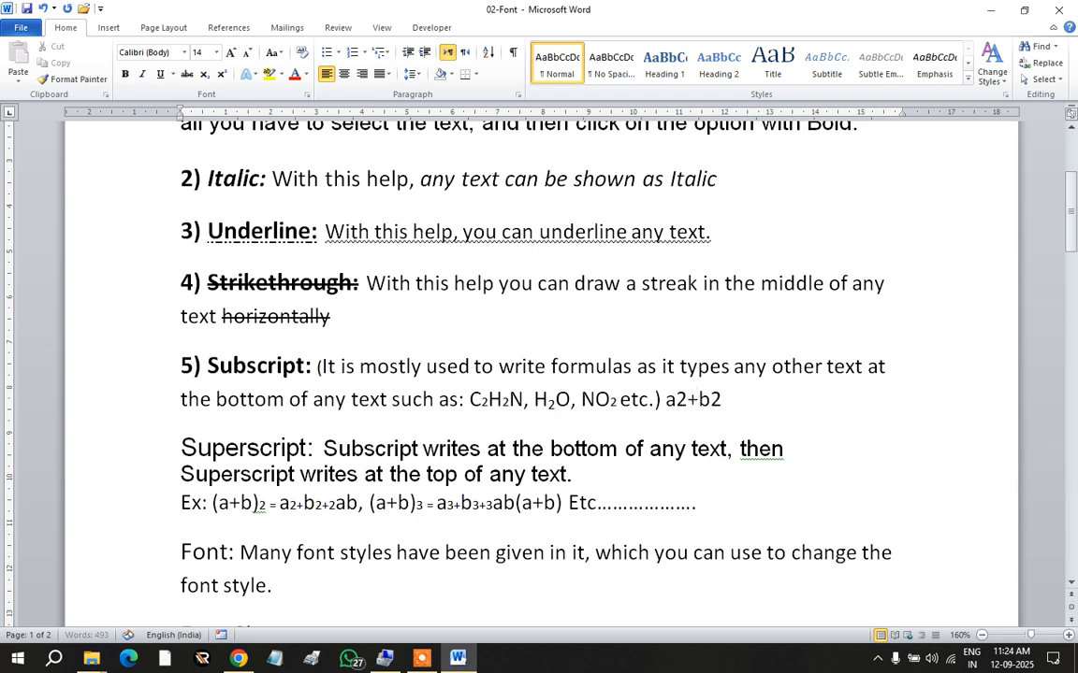
type("+2ab")
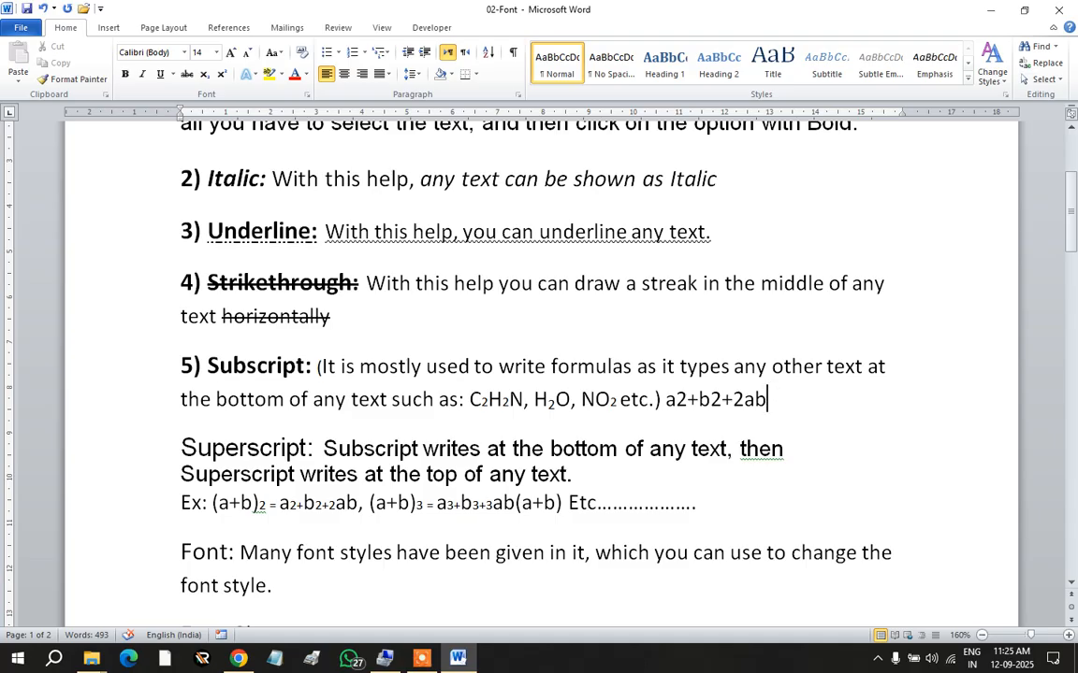
Step: Insert '(a+b)2=' before a2 so the formula reads (a+b)2=a2+b2+2ab
left_click(664, 399)
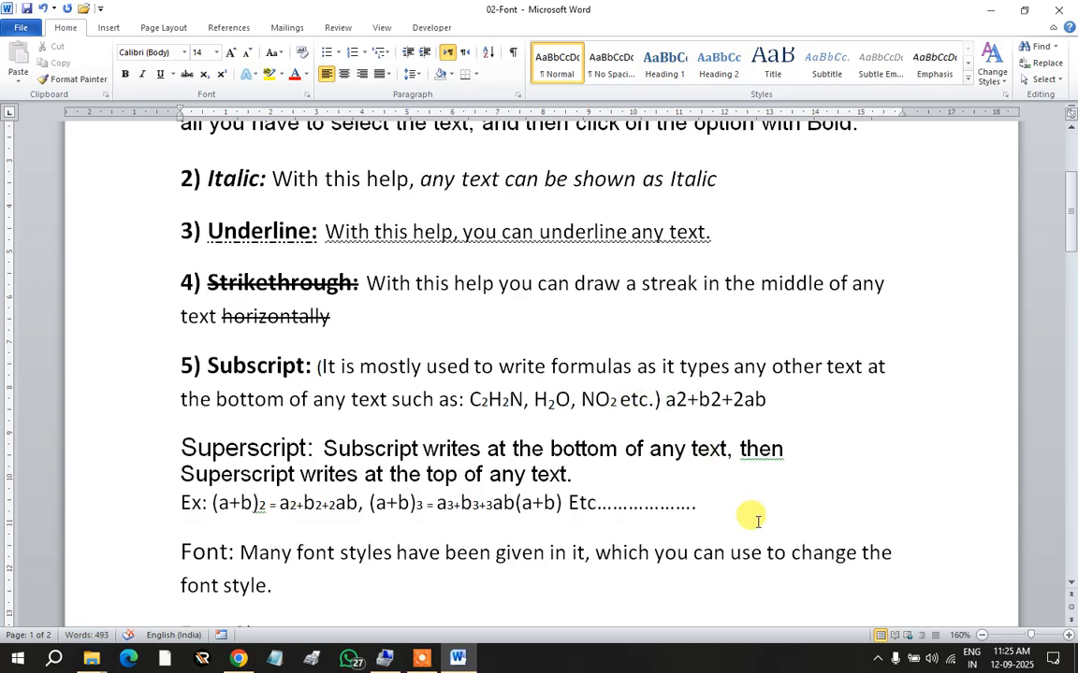
type("(")
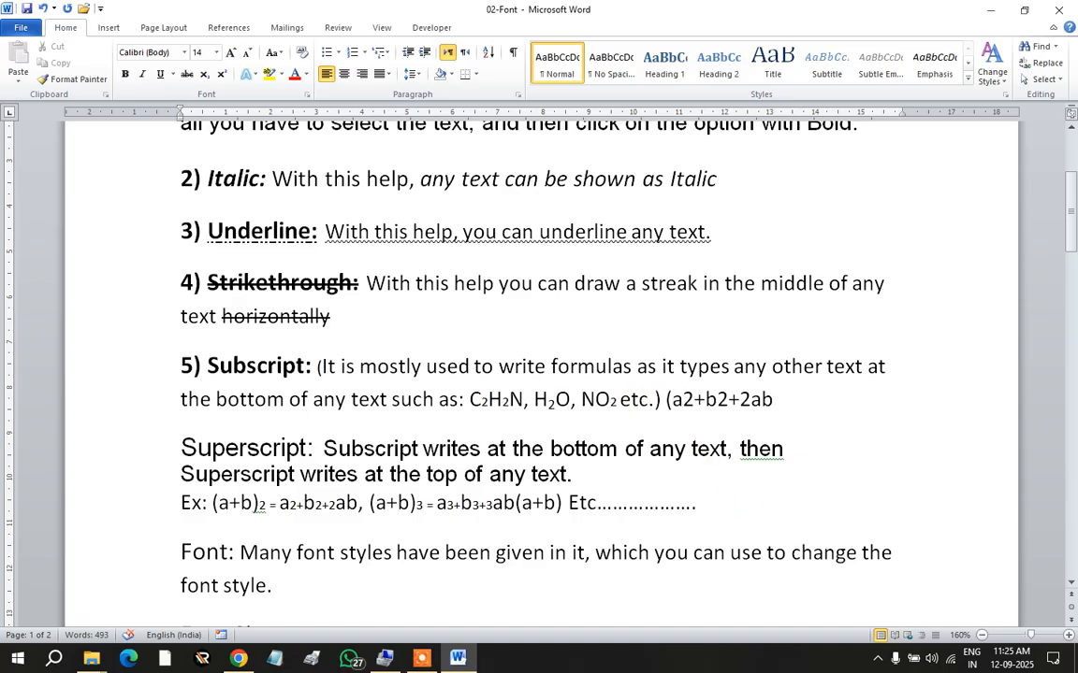
type("a+")
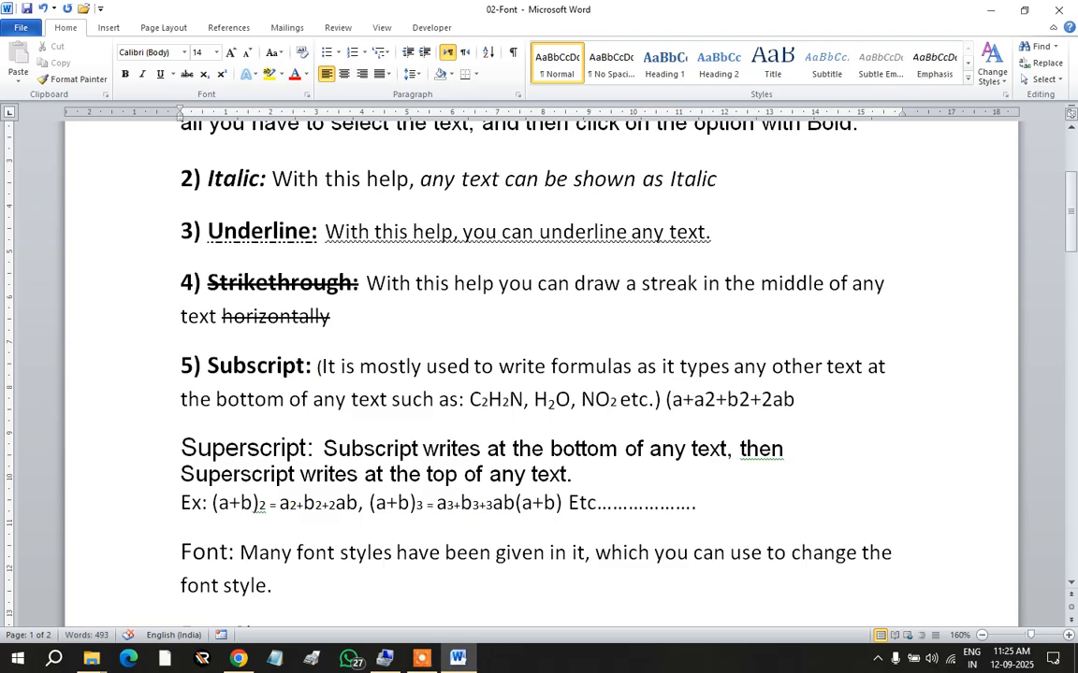
type("b)")
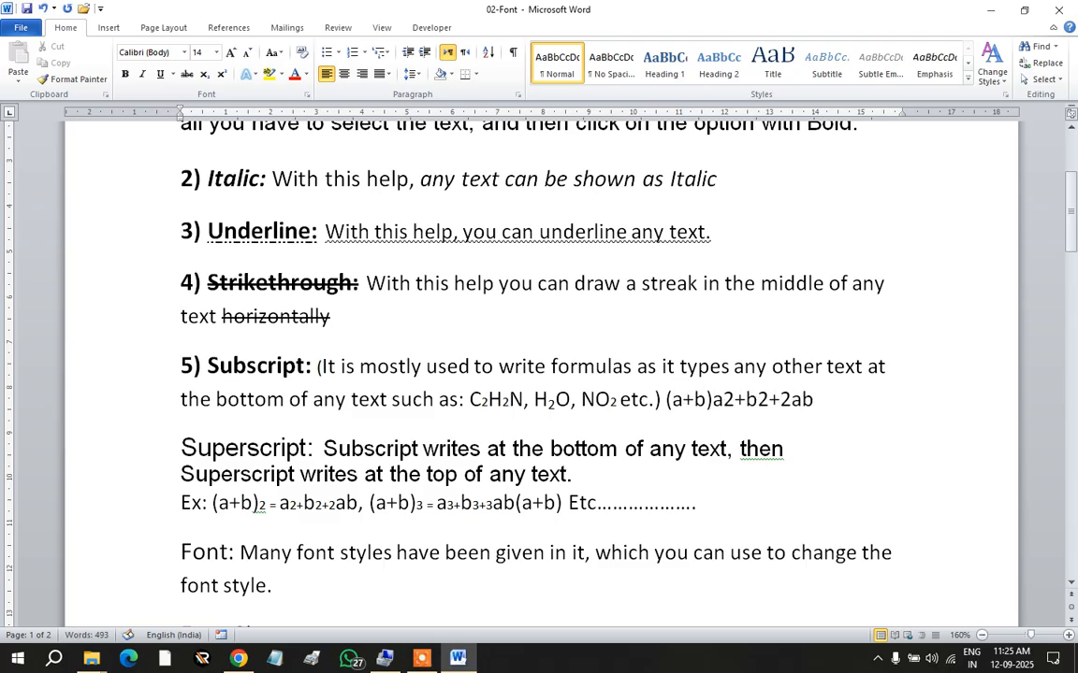
type("2=")
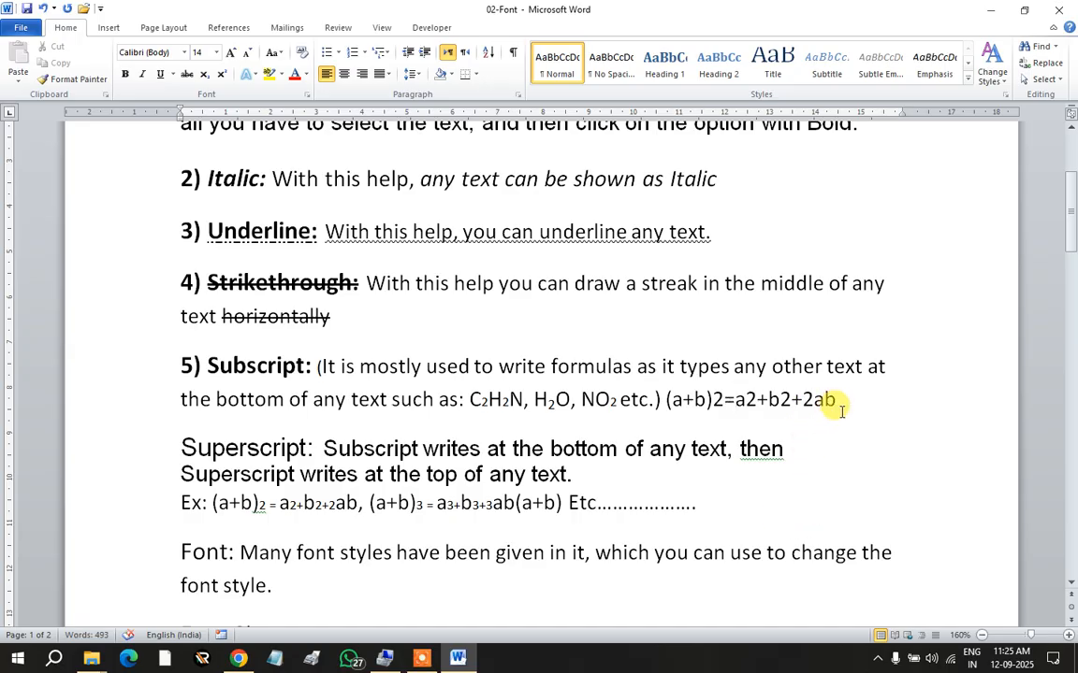
key("End")
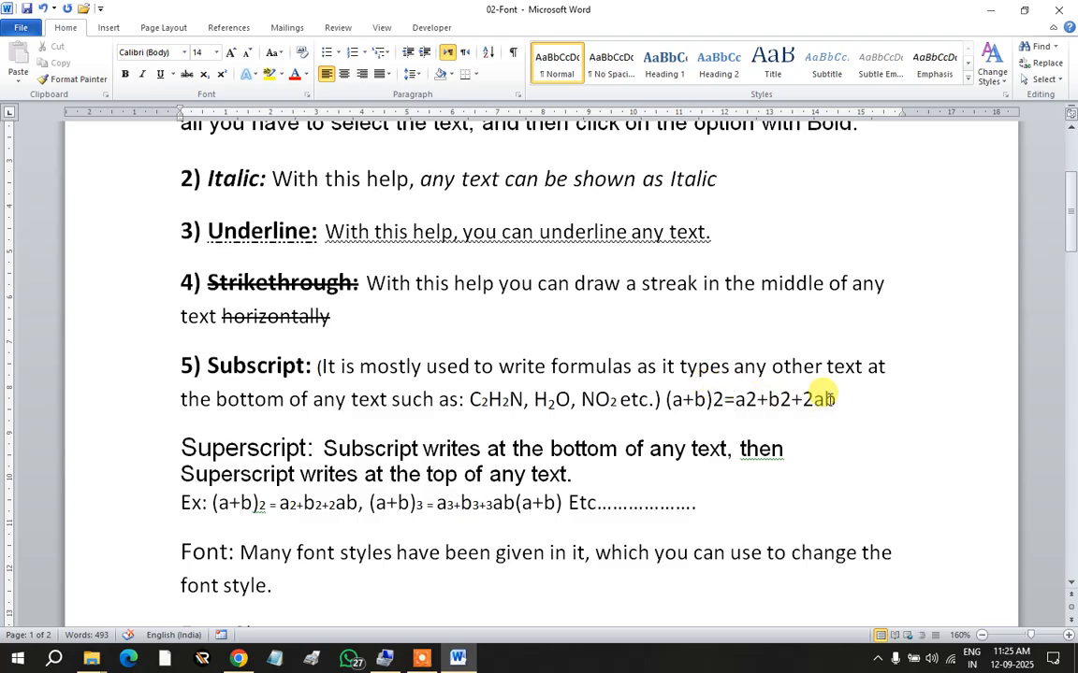
Step: Zoom the page in to 260% so the formula line appears larger
scroll(861, 402, "down", 3)
scroll(867, 409, "up", 1, "ctrl")
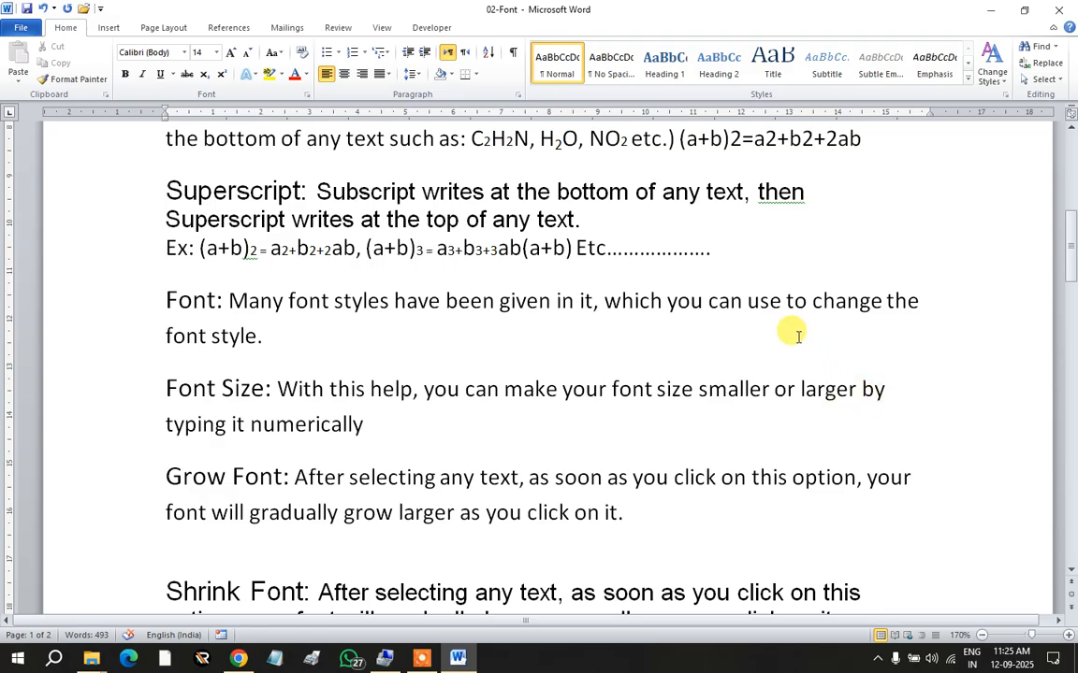
scroll(797, 244, "up", 3)
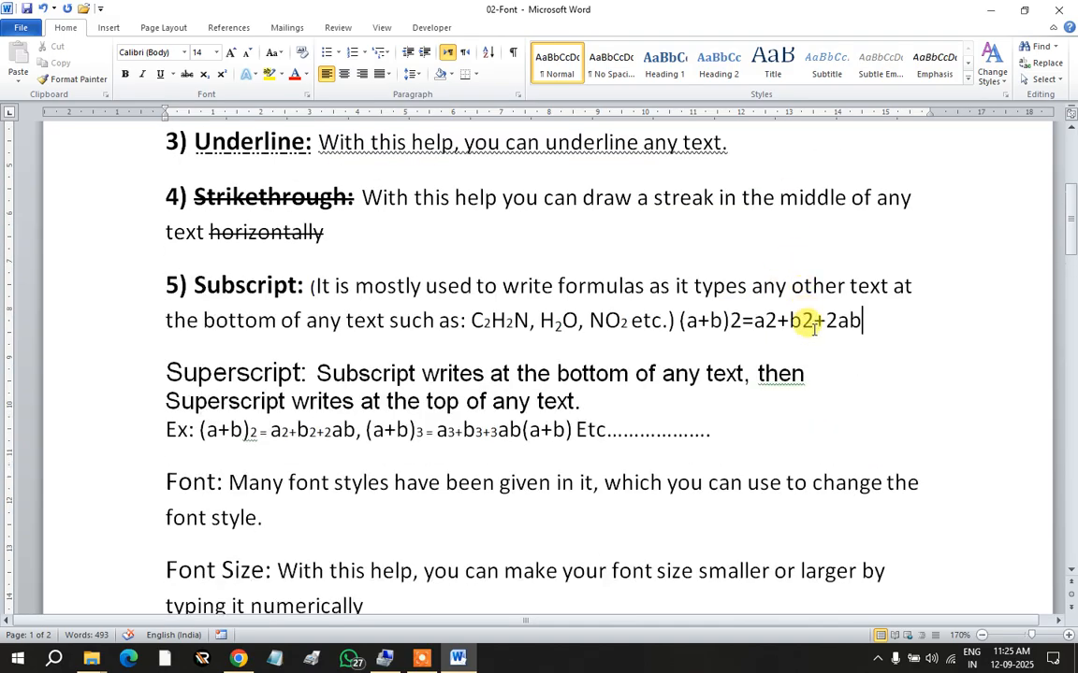
scroll(746, 320, "down", 3)
scroll(786, 227, "up", 3, "ctrl")
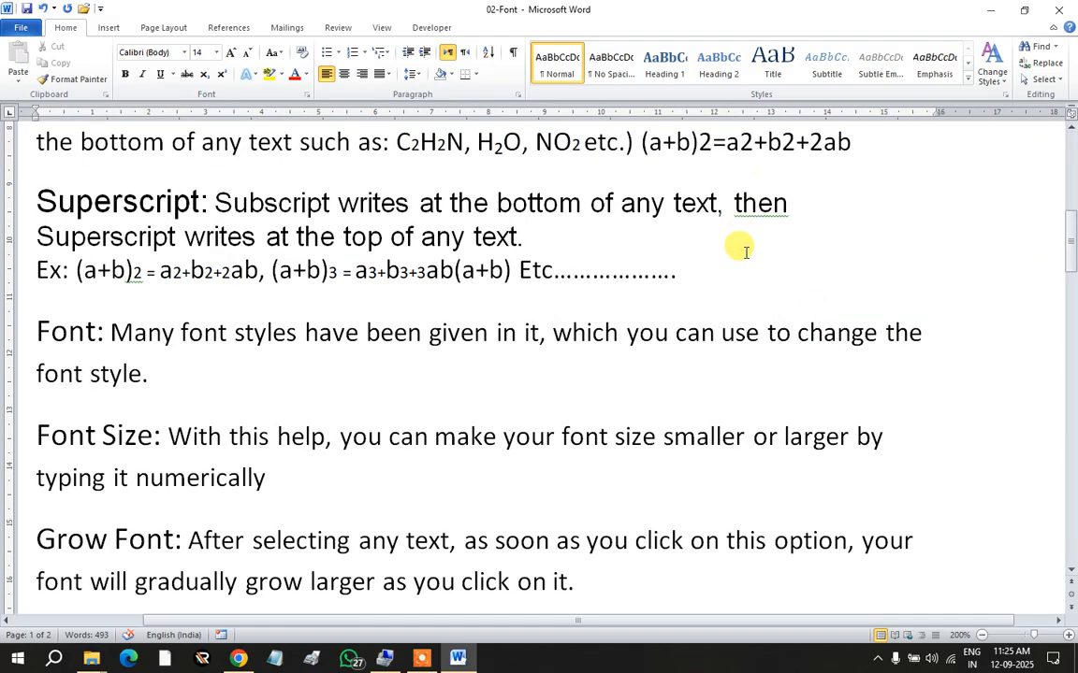
scroll(748, 257, "up", 3)
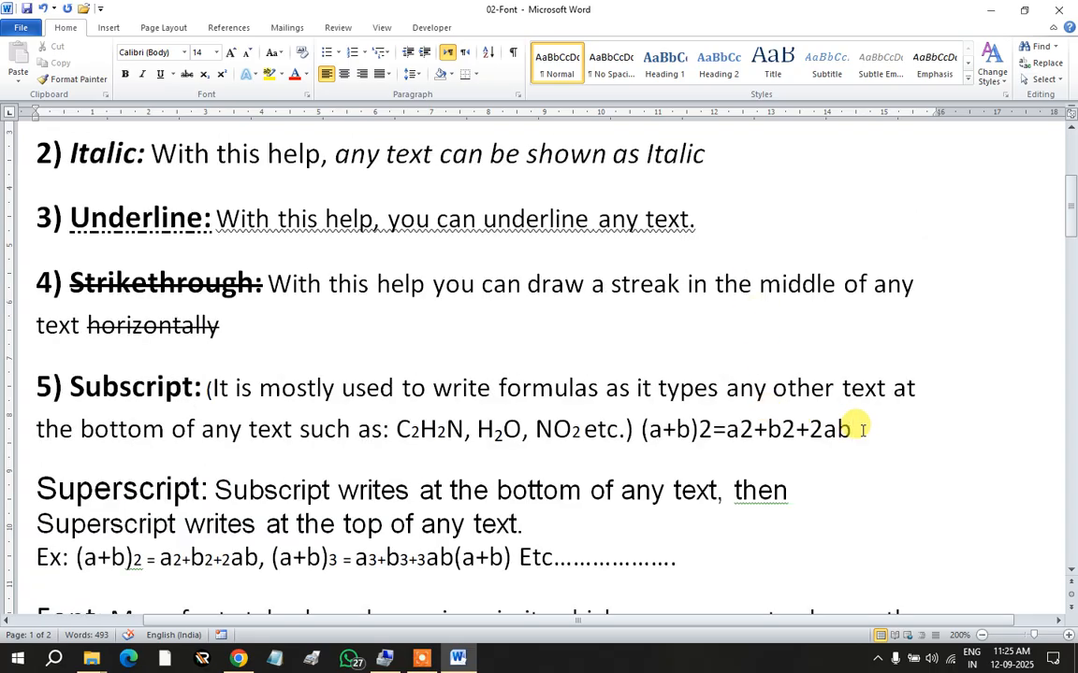
scroll(859, 428, "down", 3)
scroll(796, 143, "up", 3)
scroll(796, 143, "up", 1, "ctrl")
scroll(796, 143, "up", 1)
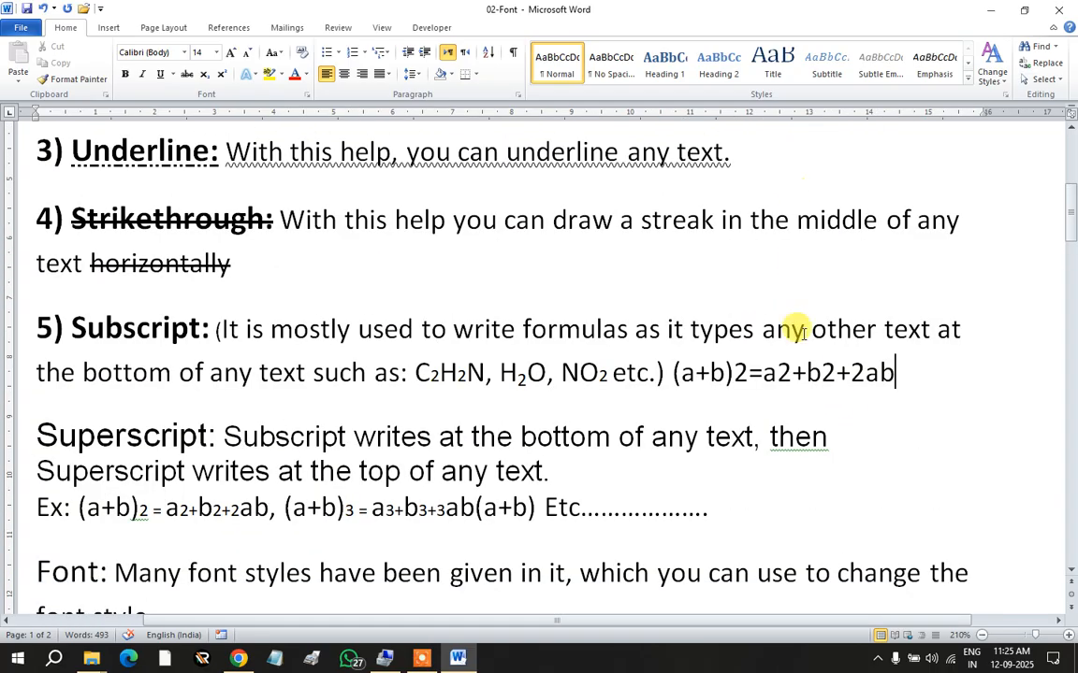
left_click(1068, 635)
left_click(1068, 635)
left_click(1068, 635)
left_click(1069, 635)
left_click(1068, 635)
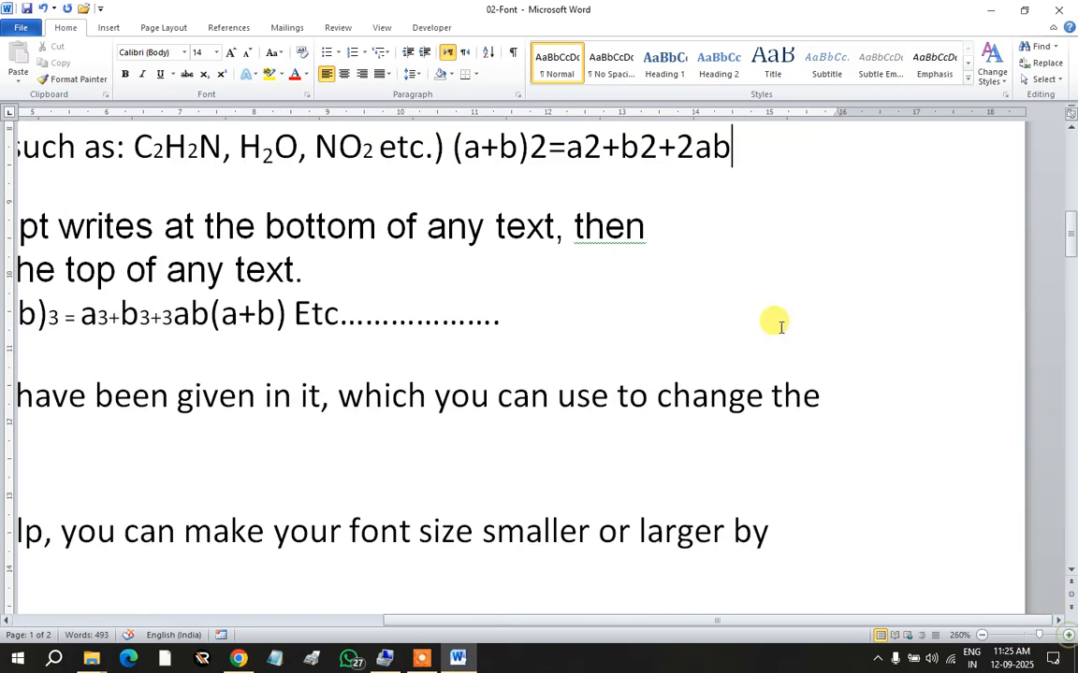
scroll(625, 265, "up", 2)
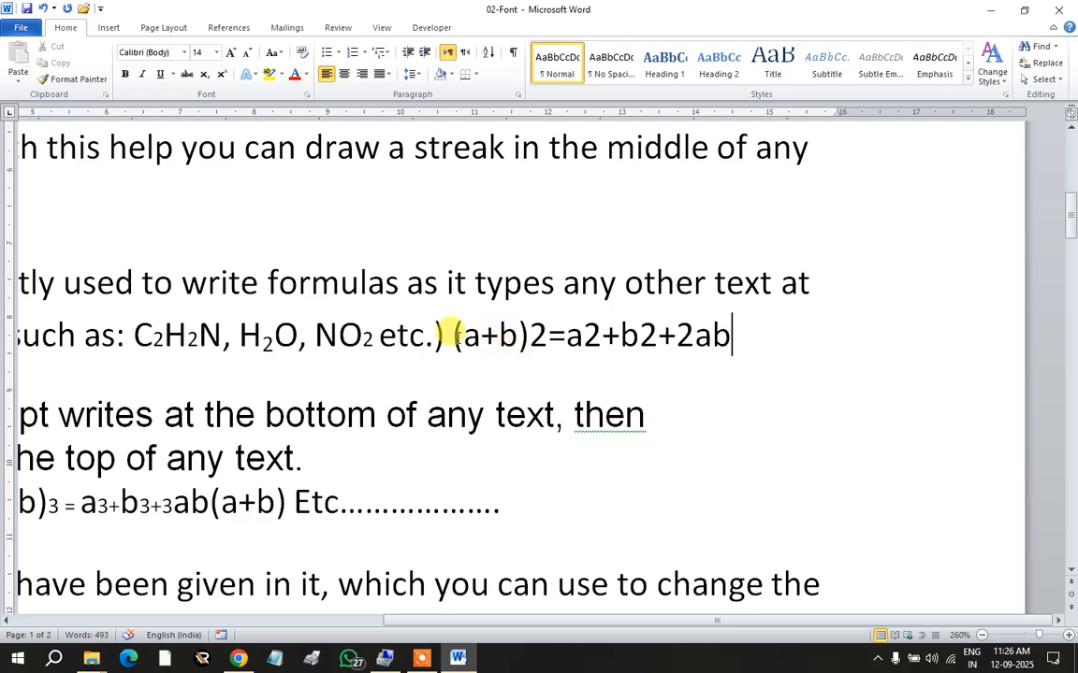
Step: Move the (a+b)2=a2+b2+2ab formula onto its own line below the Superscript example line
left_click_drag(452, 334, 715, 342)
key("ctrl+c")
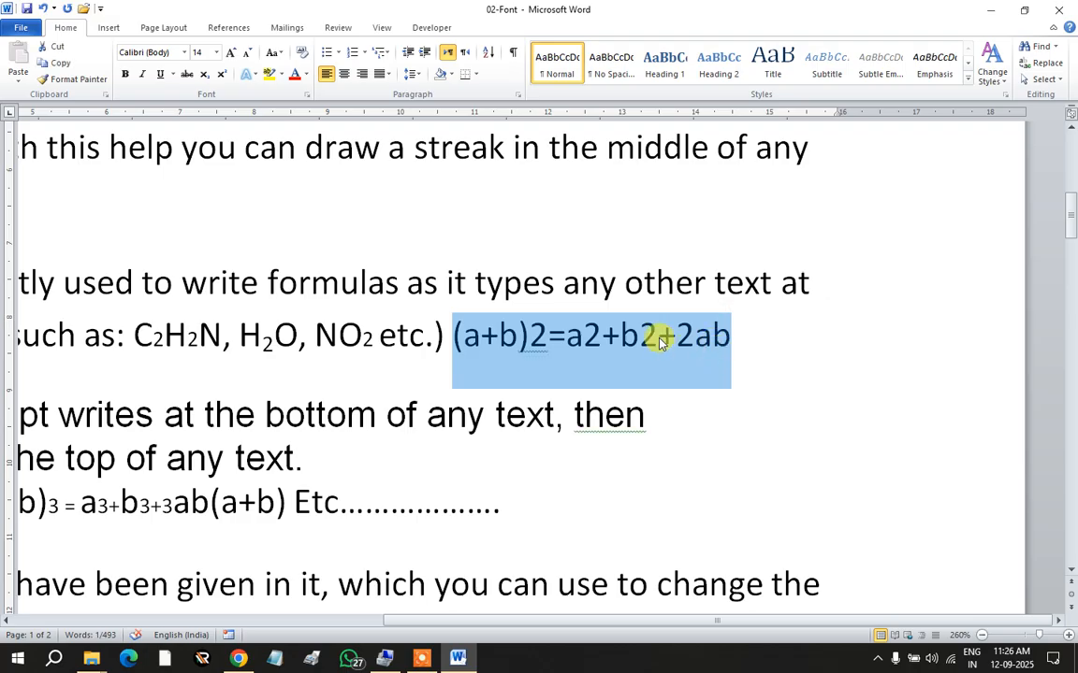
key("BackSpace")
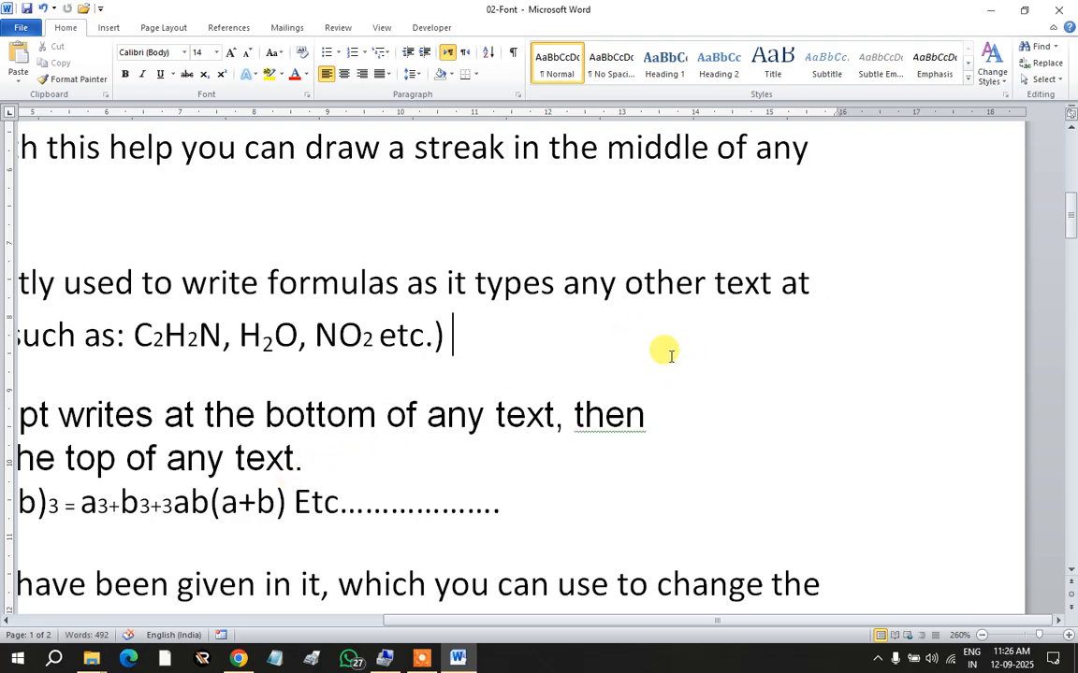
scroll(655, 346, "down", 2)
scroll(657, 348, "down", 2)
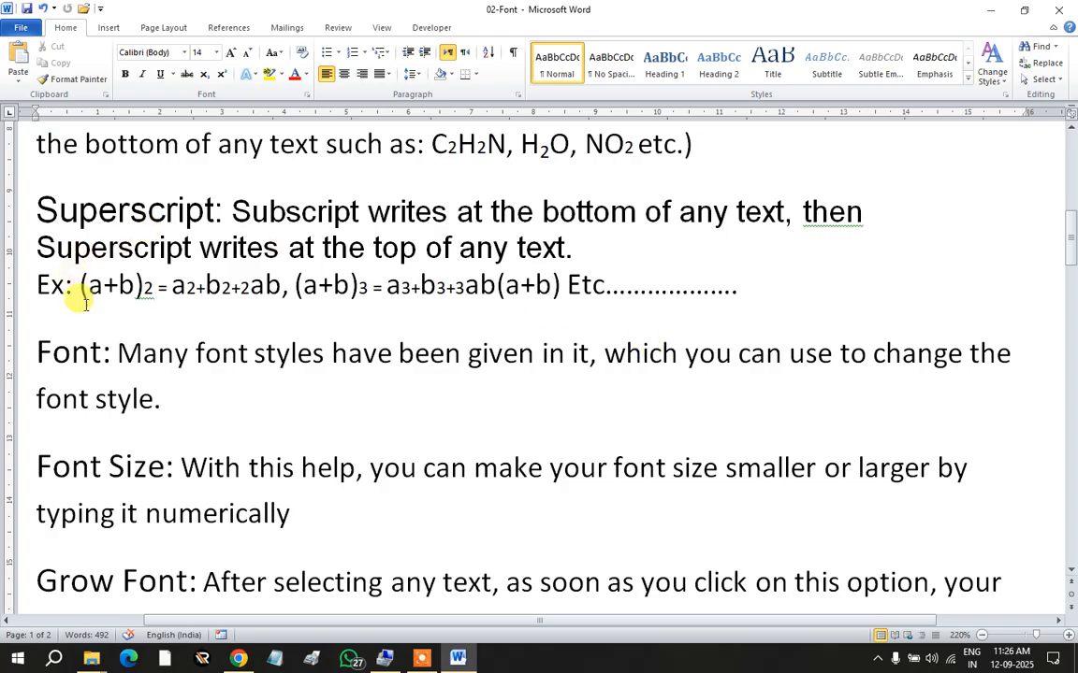
scroll(97, 228, "up", 2)
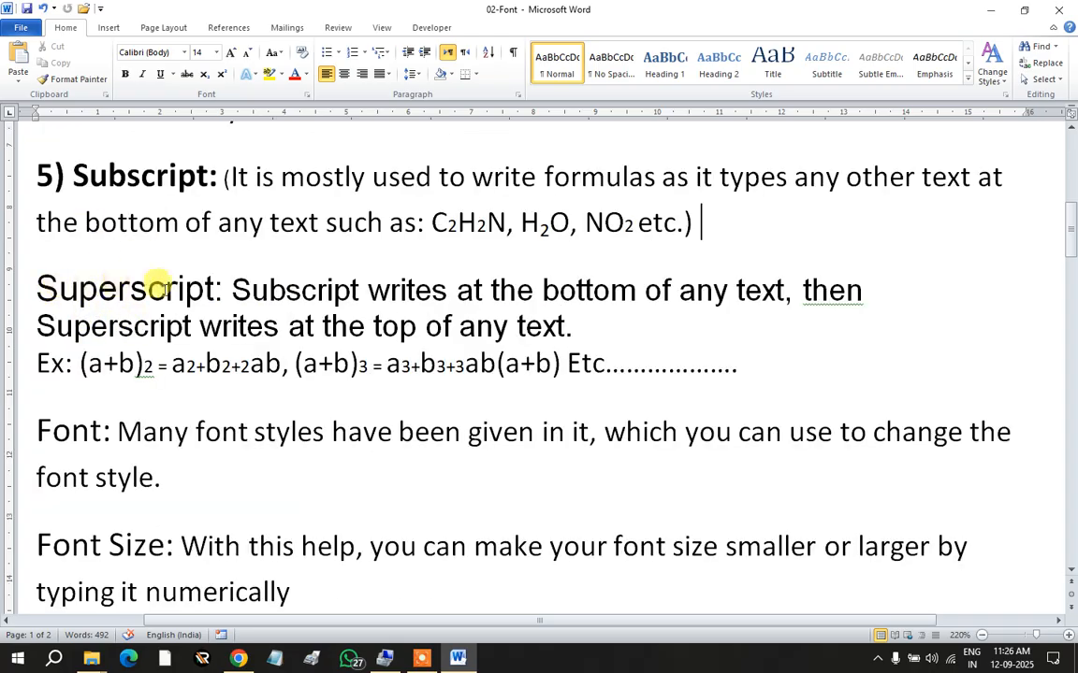
left_click(753, 367)
key("Return")
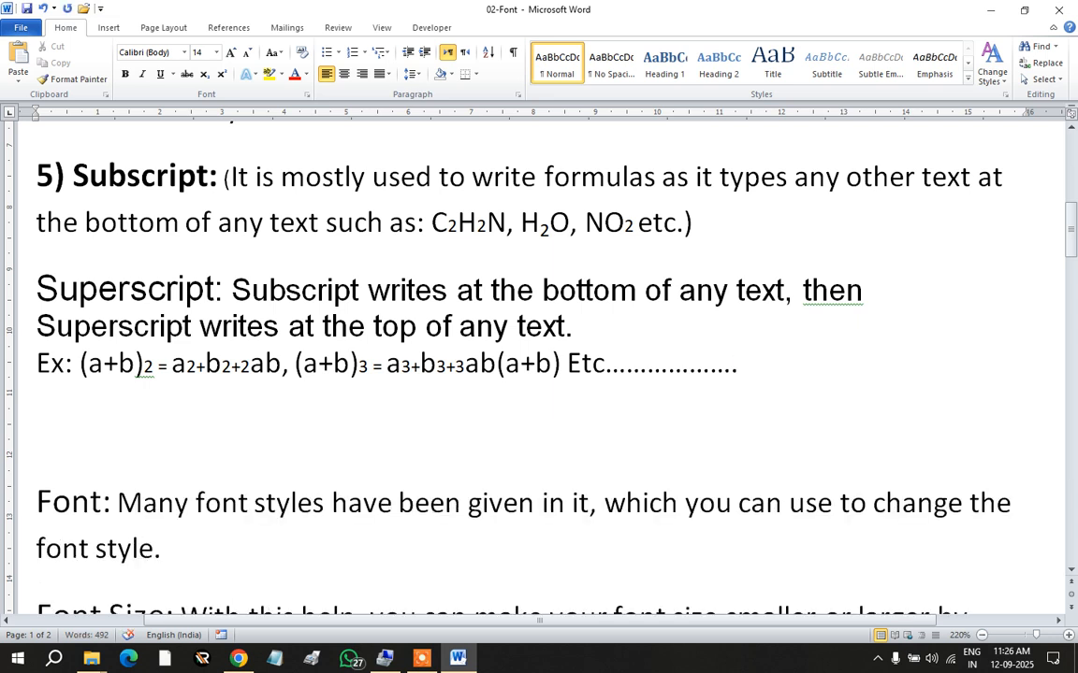
key("ctrl+v")
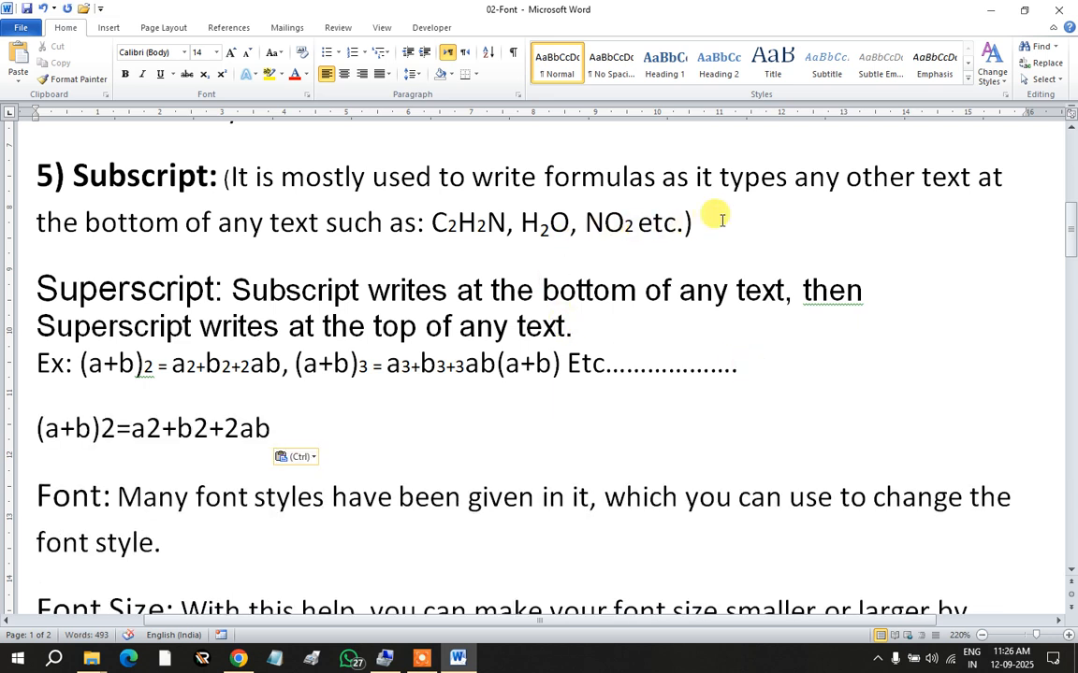
left_click(709, 221)
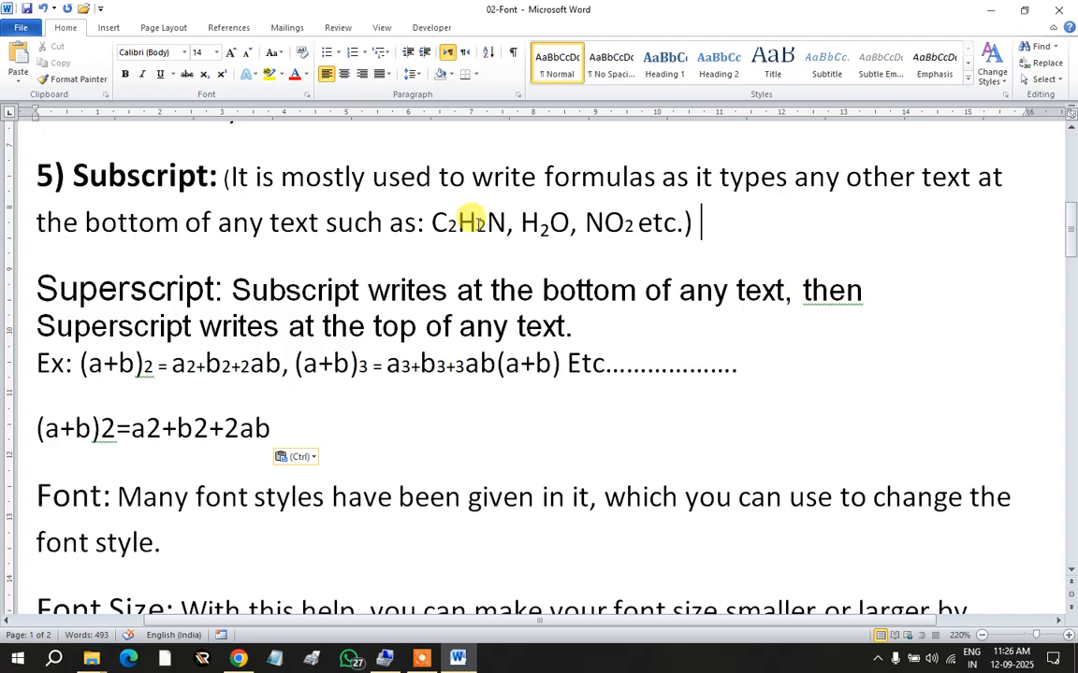
Step: Clear the existing formatting from the formulas C2H2N, H2O and NO2
left_click_drag(431, 222, 635, 223)
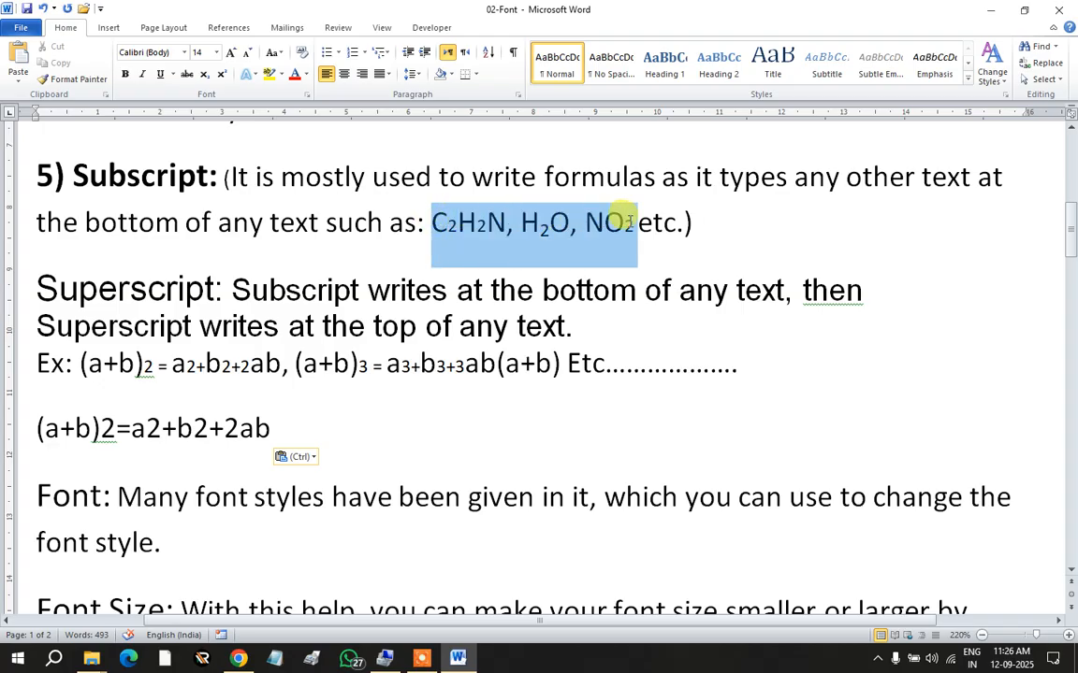
left_click(301, 54)
left_click(599, 223)
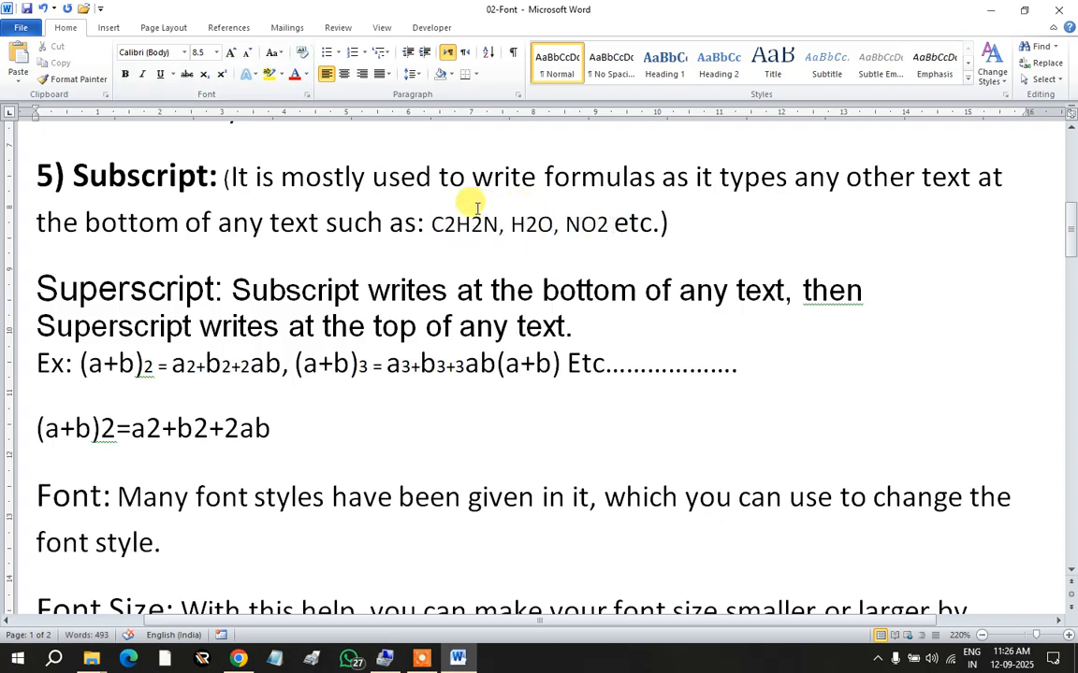
scroll(476, 206, "up", 2)
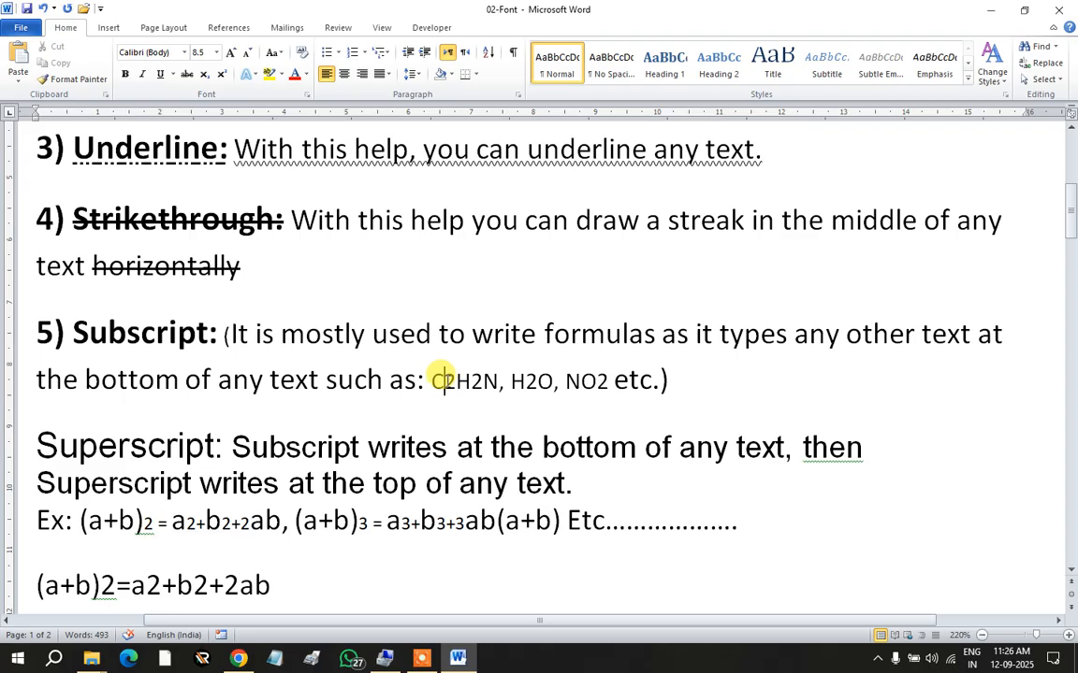
Step: Make each 2 in C2H2N, H2O and NO2 a subscript
left_click_drag(444, 379, 456, 380)
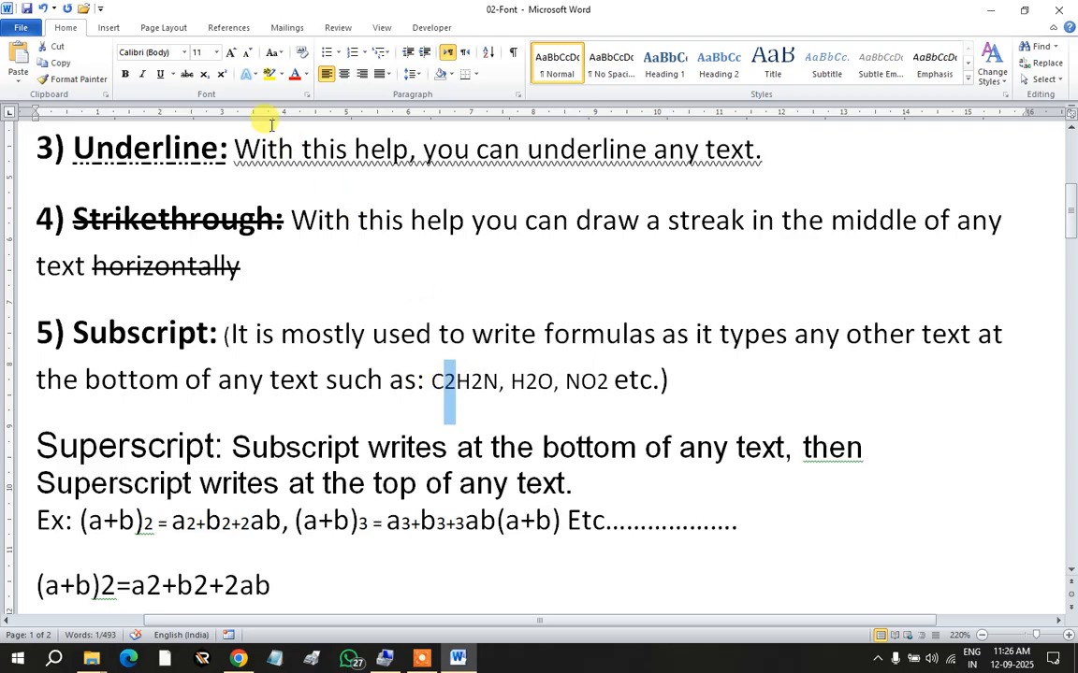
left_click(205, 77)
left_click_drag(467, 379, 479, 379)
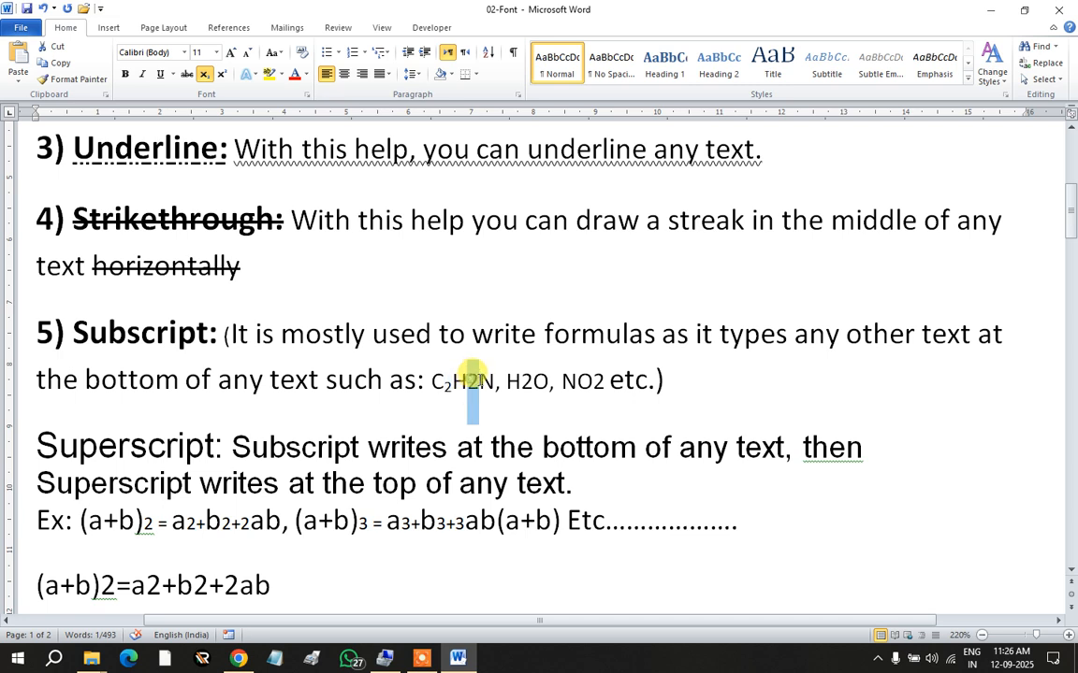
left_click(203, 81)
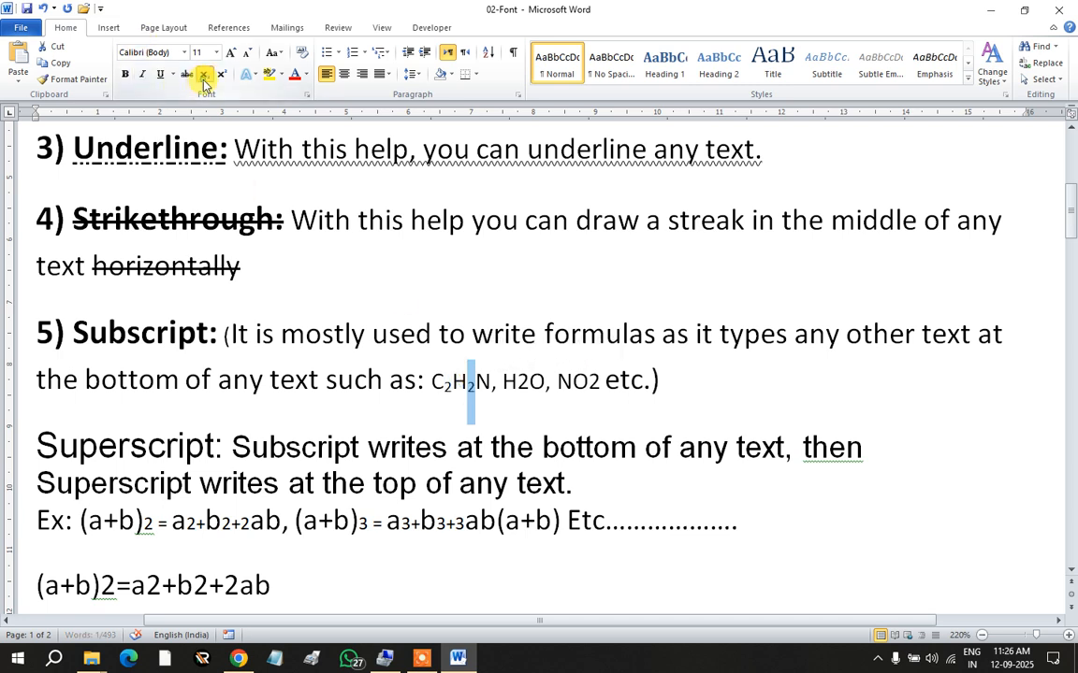
left_click_drag(529, 381, 517, 381)
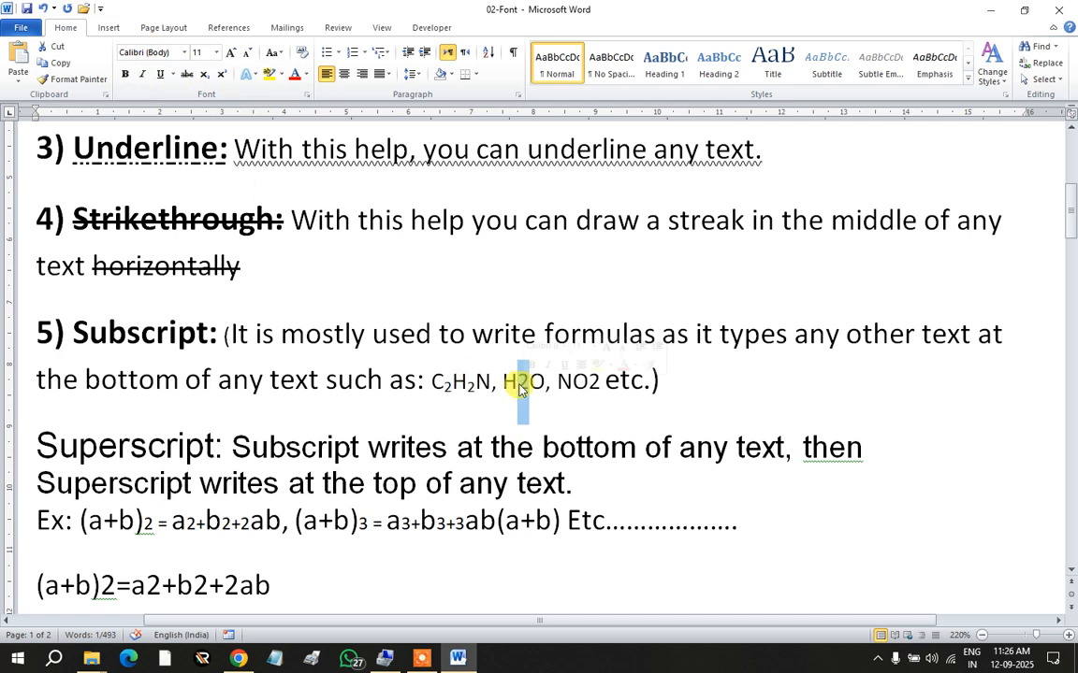
left_click(204, 79)
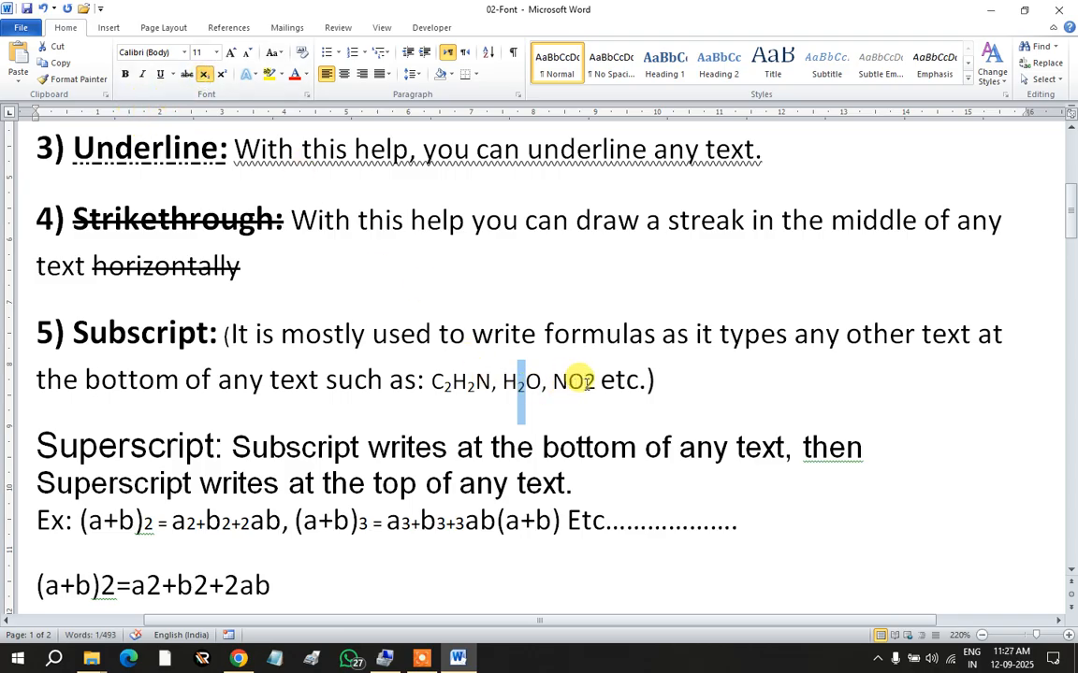
left_click_drag(583, 381, 596, 380)
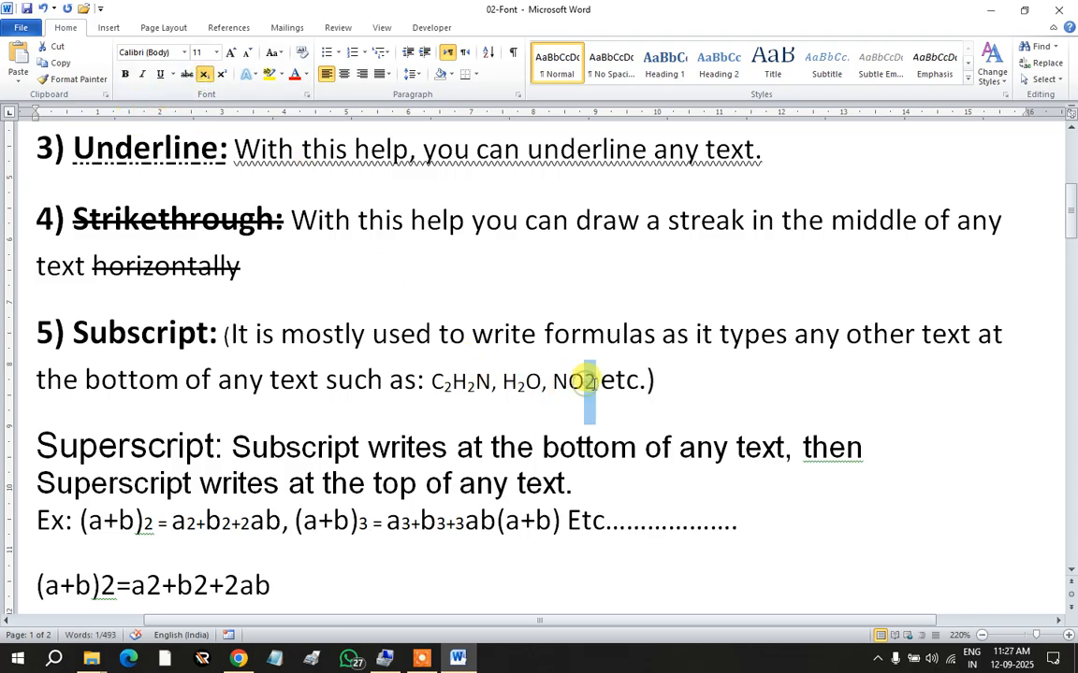
left_click(206, 79)
left_click(634, 382)
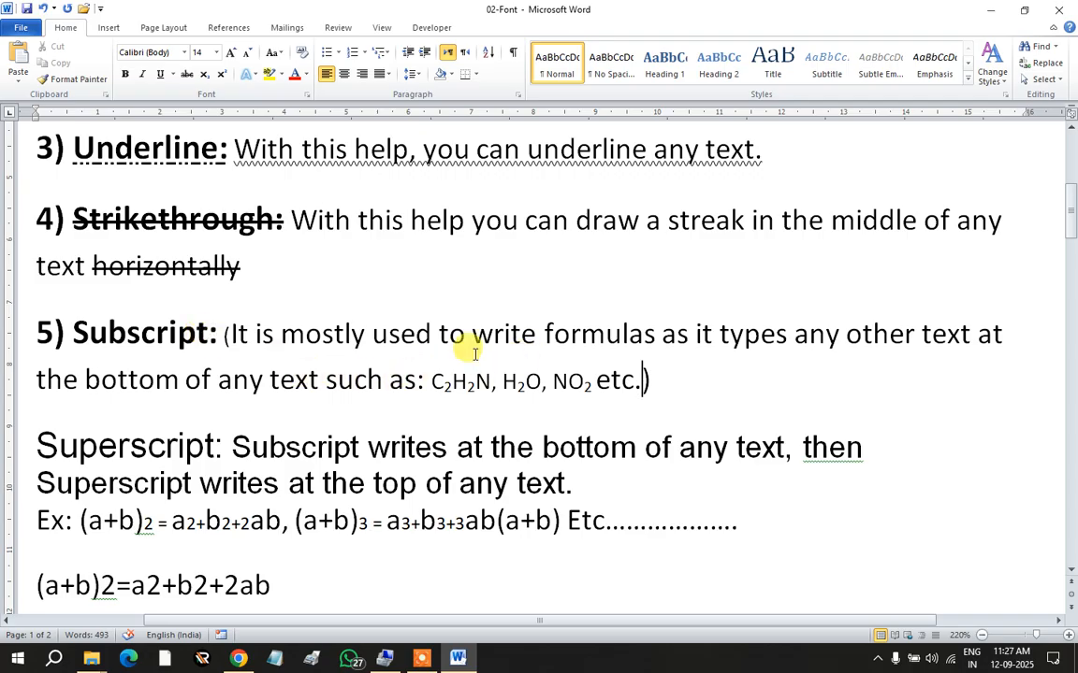
Step: Prefix the Superscript item with '6) ' and make the '6) Superscript:' heading bold
scroll(468, 351, "down", 1)
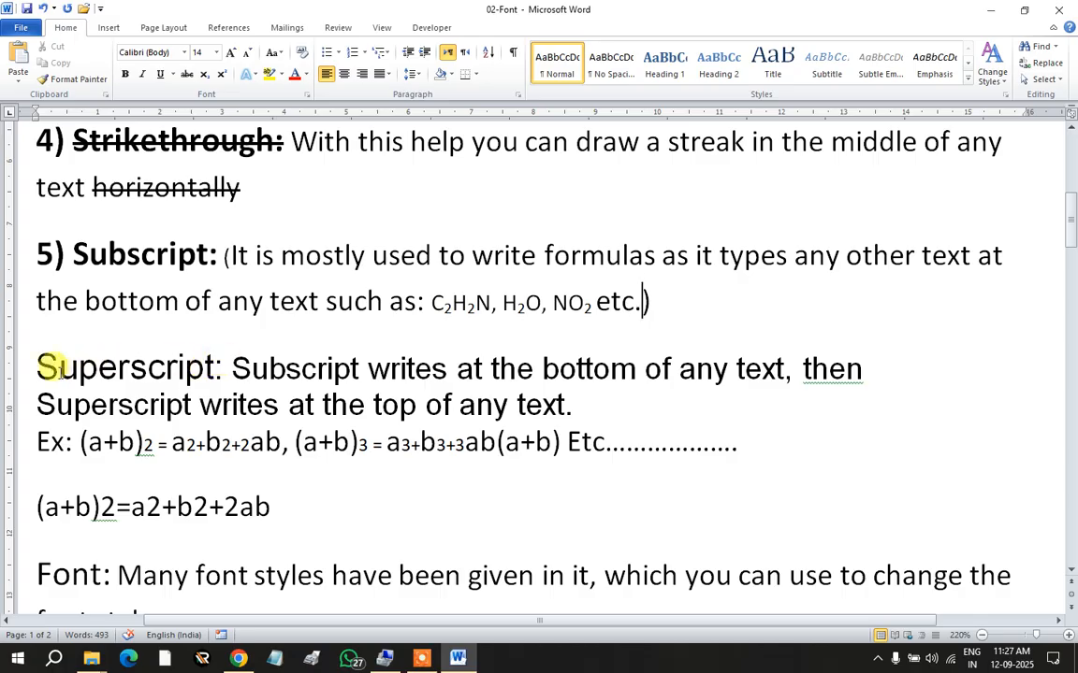
type("6")
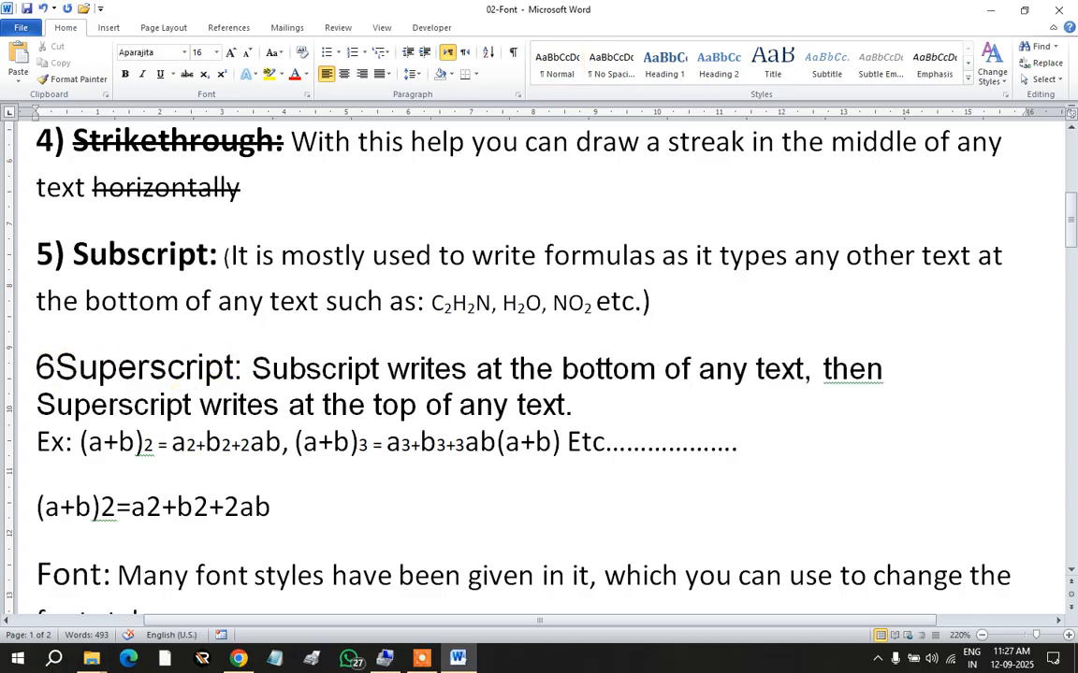
type(")")
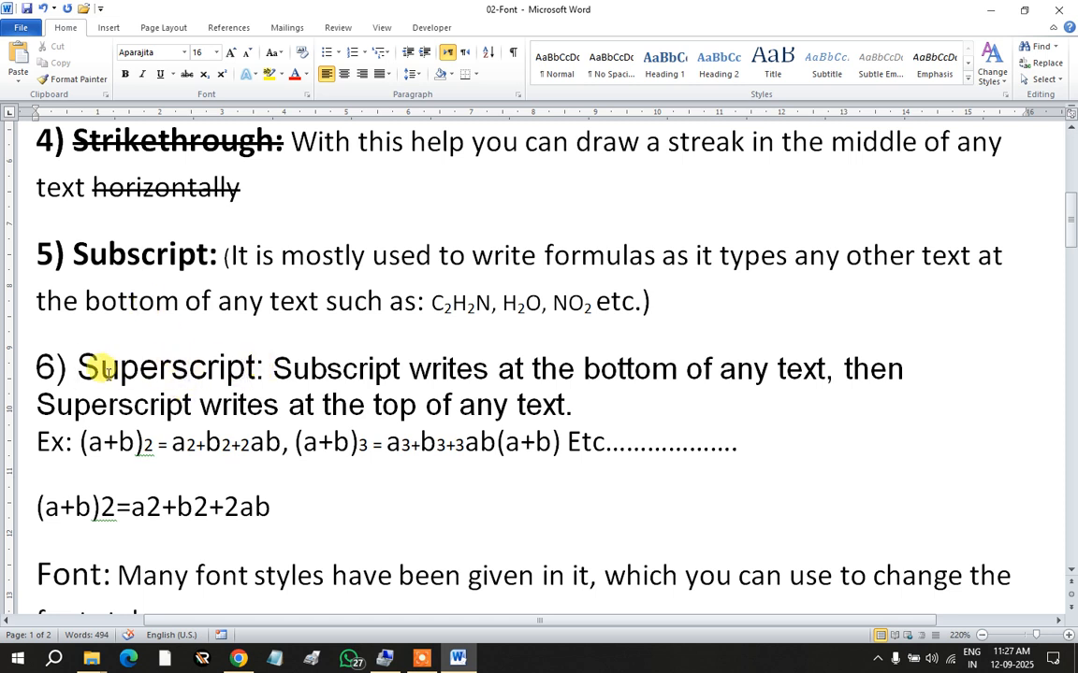
left_click_drag(26, 363, 264, 372)
left_click(125, 74)
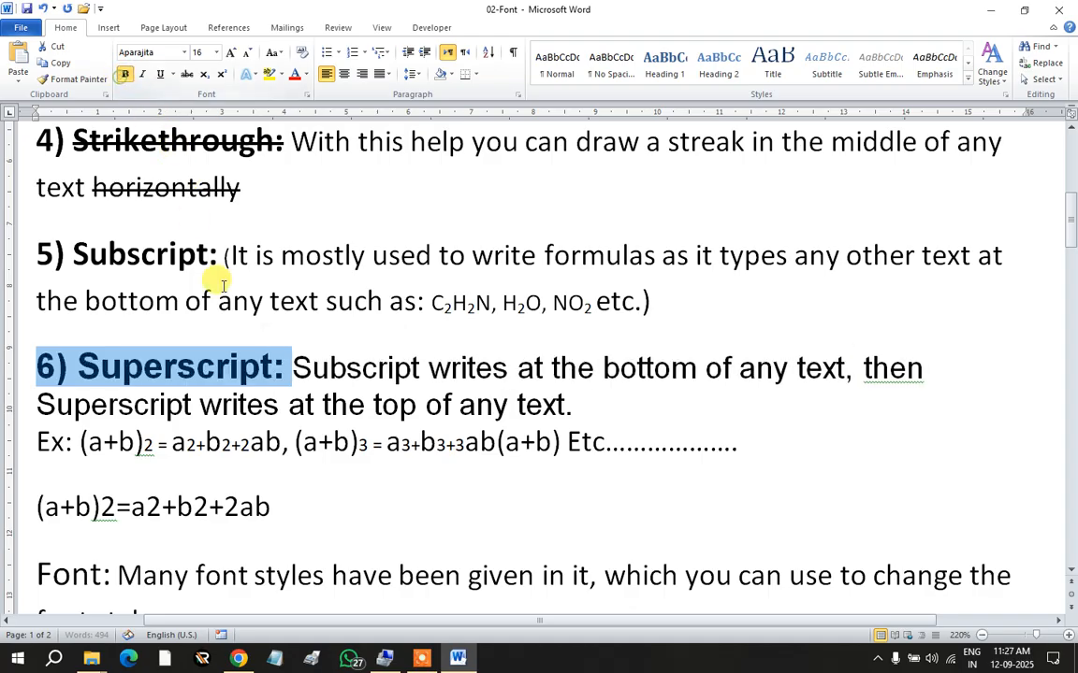
left_click(242, 367)
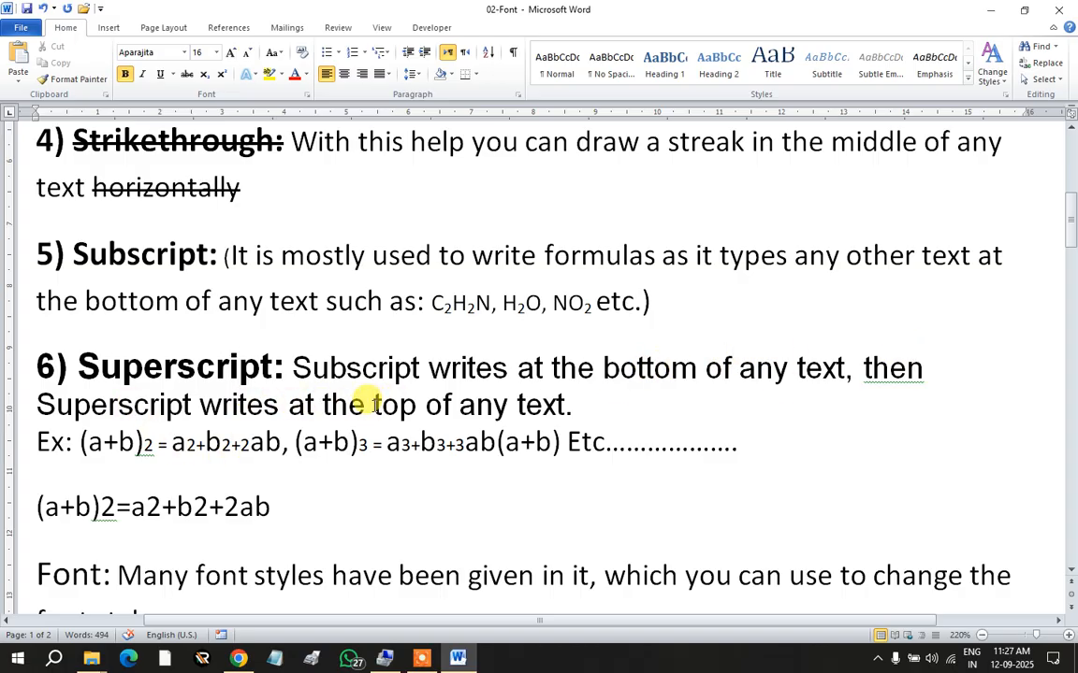
Step: Delete the standalone pasted formula line beneath the Superscript Ex line
left_click_drag(373, 404, 415, 404)
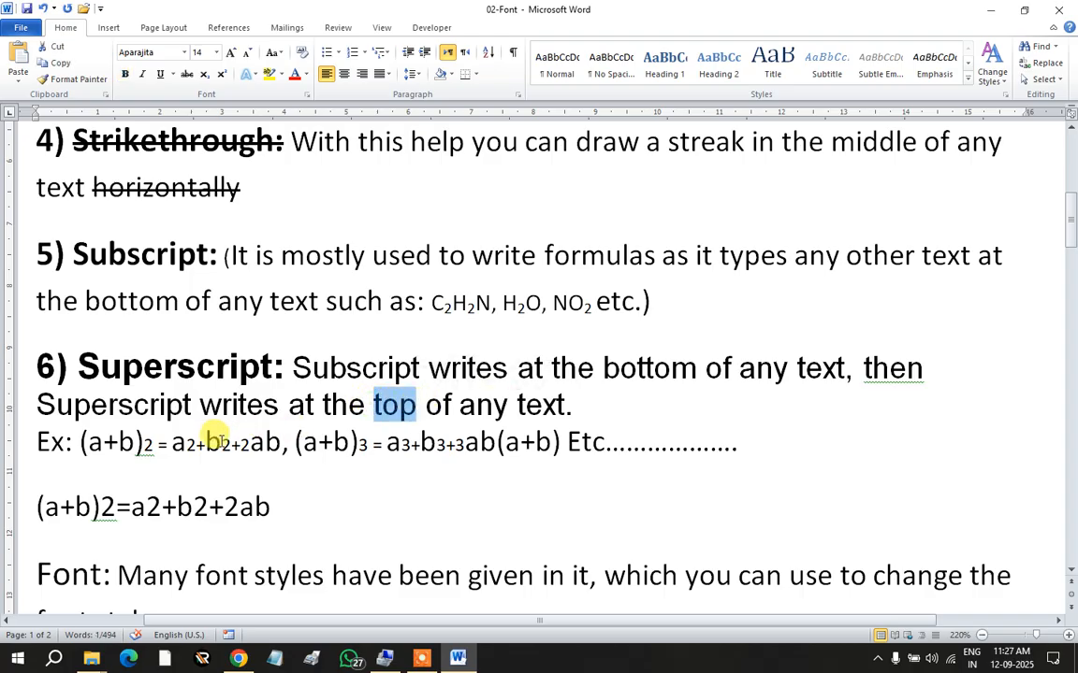
left_click(214, 439)
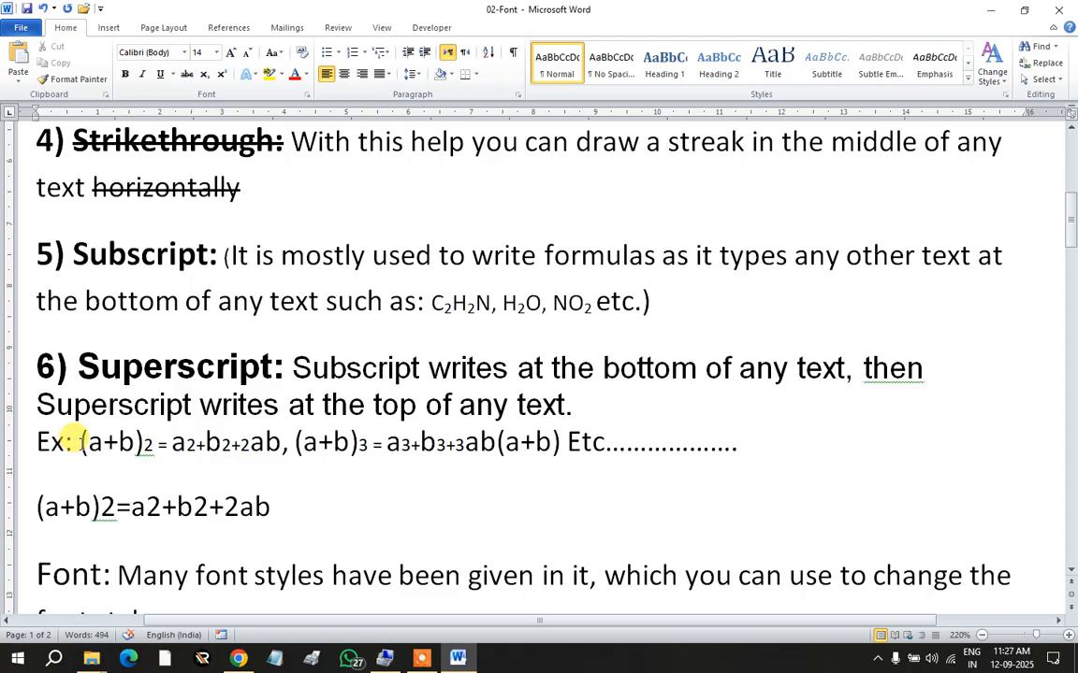
left_click_drag(81, 441, 264, 438)
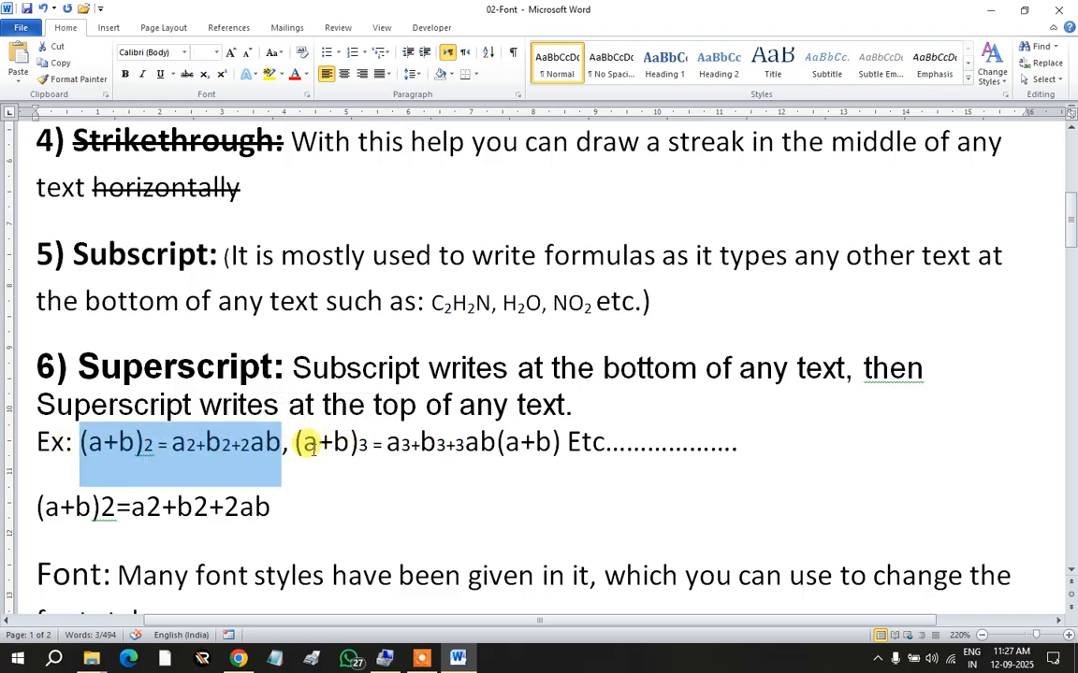
left_click_drag(303, 444, 370, 443)
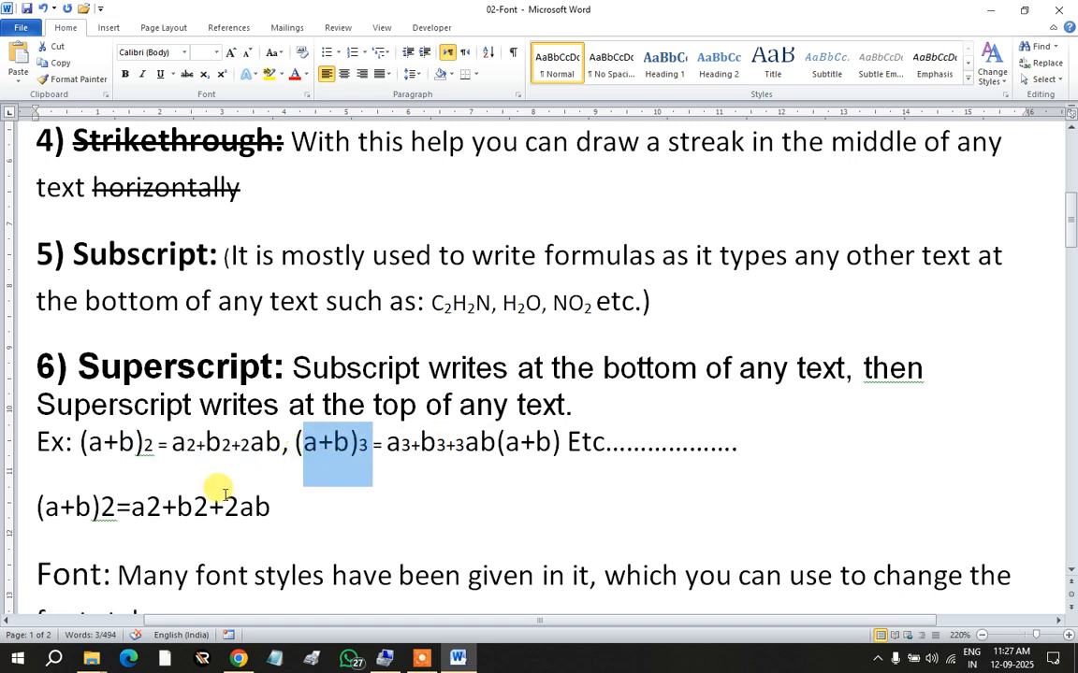
left_click(138, 498)
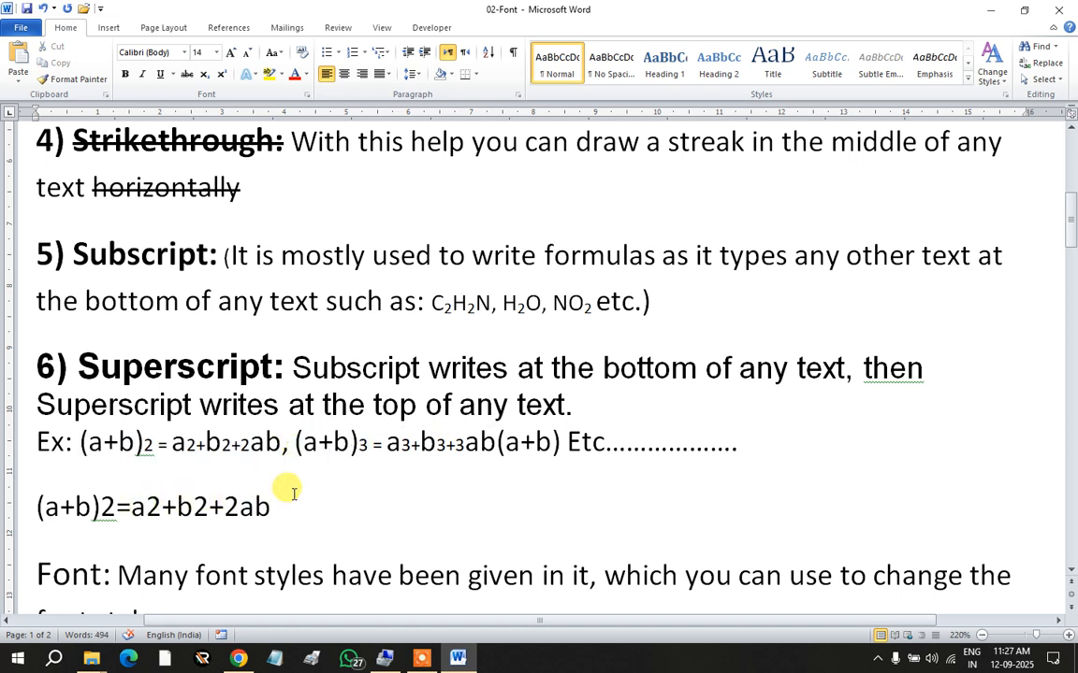
left_click_drag(303, 507, 38, 505)
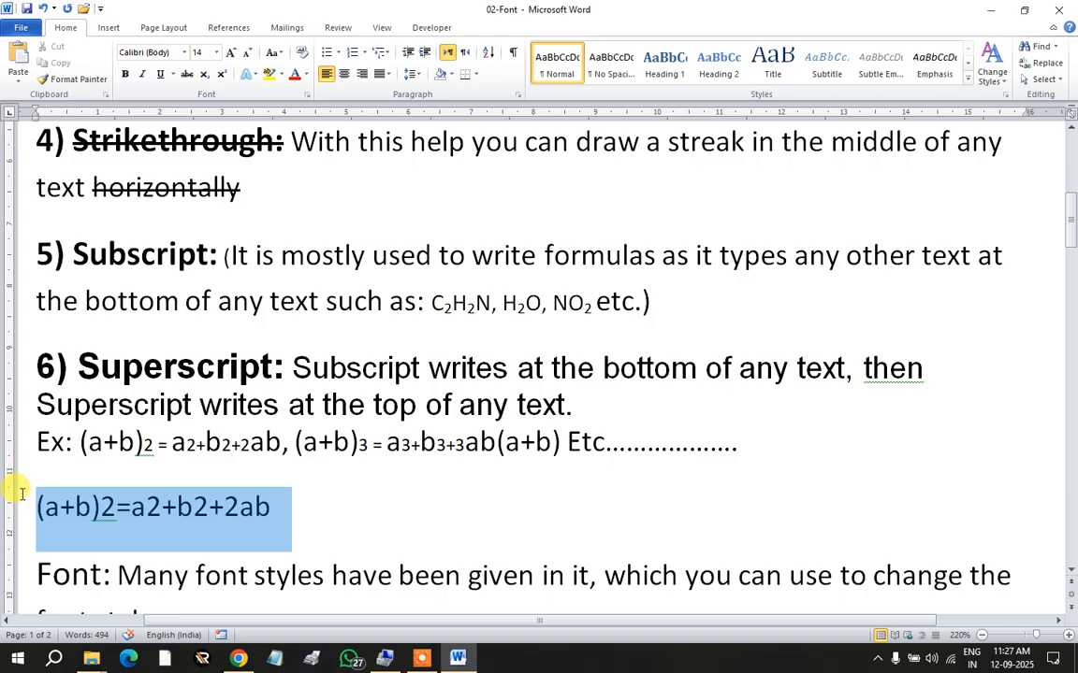
key("Delete")
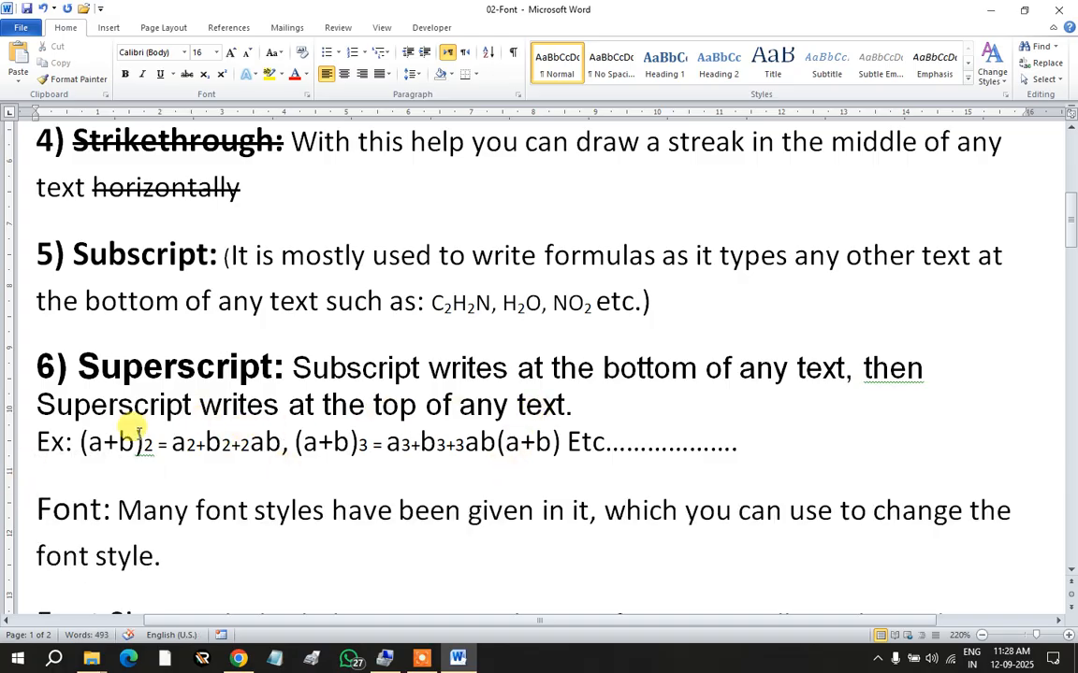
Step: Change 'Ex' to 'Exp' and superscript the 2 after (a+b)
left_click(63, 442)
type("p")
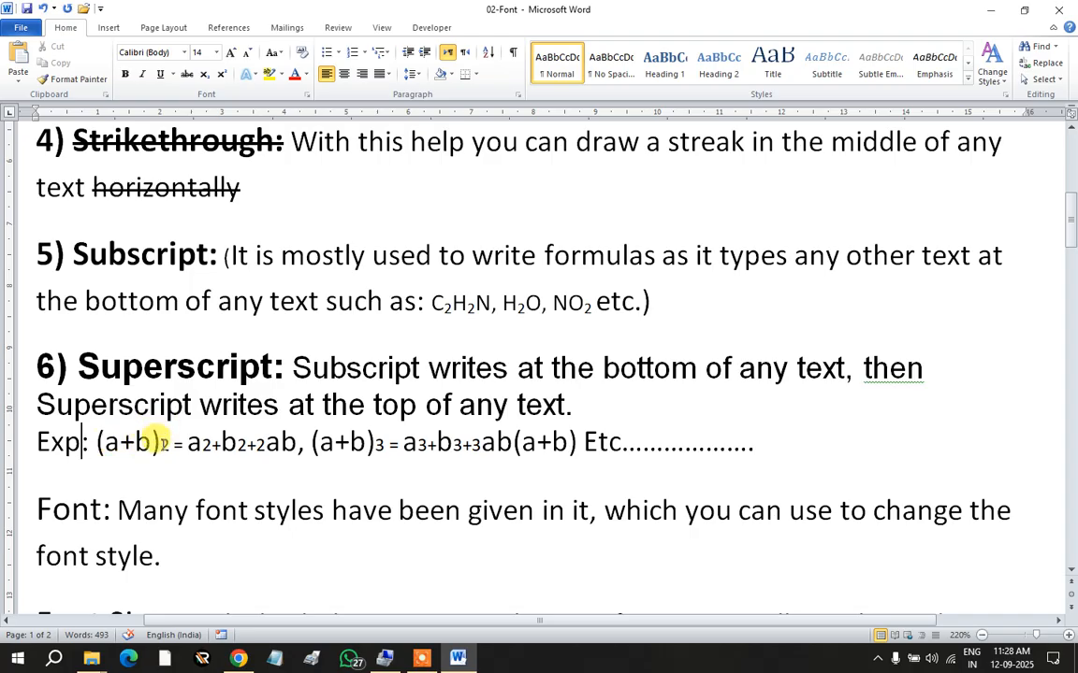
left_click_drag(159, 442, 170, 442)
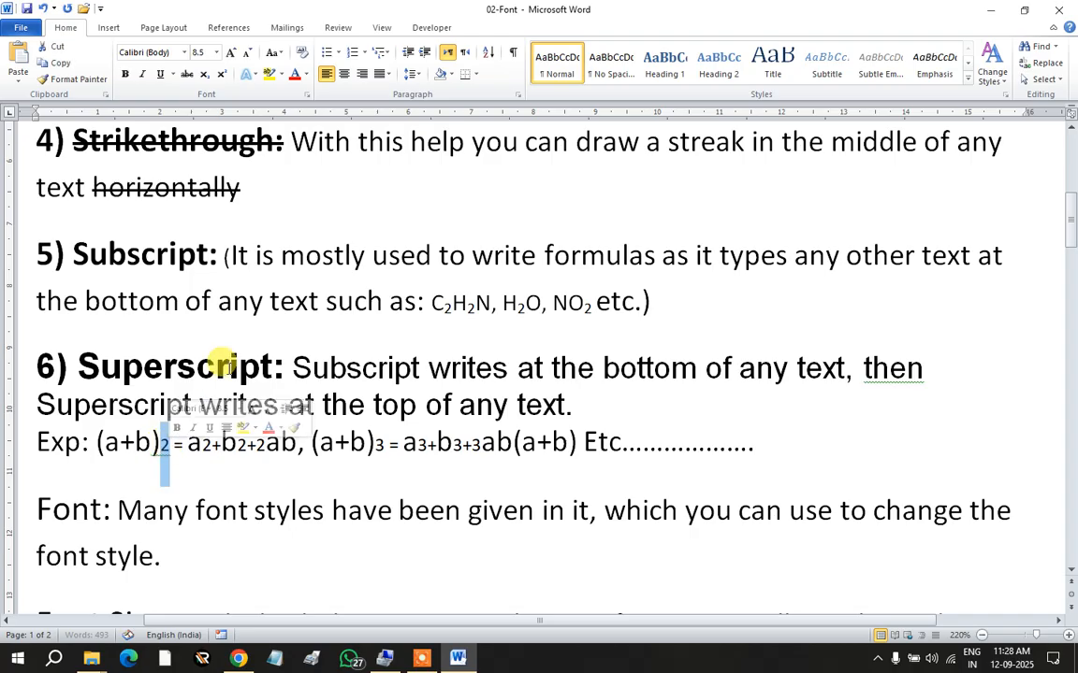
left_click(220, 74)
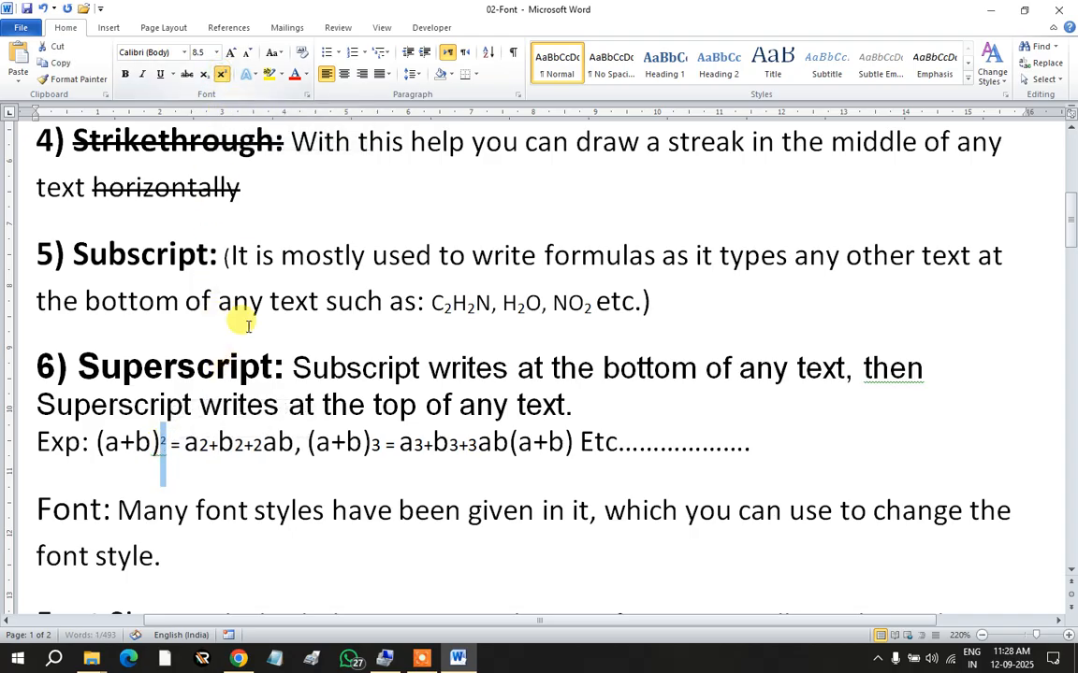
left_click(160, 443)
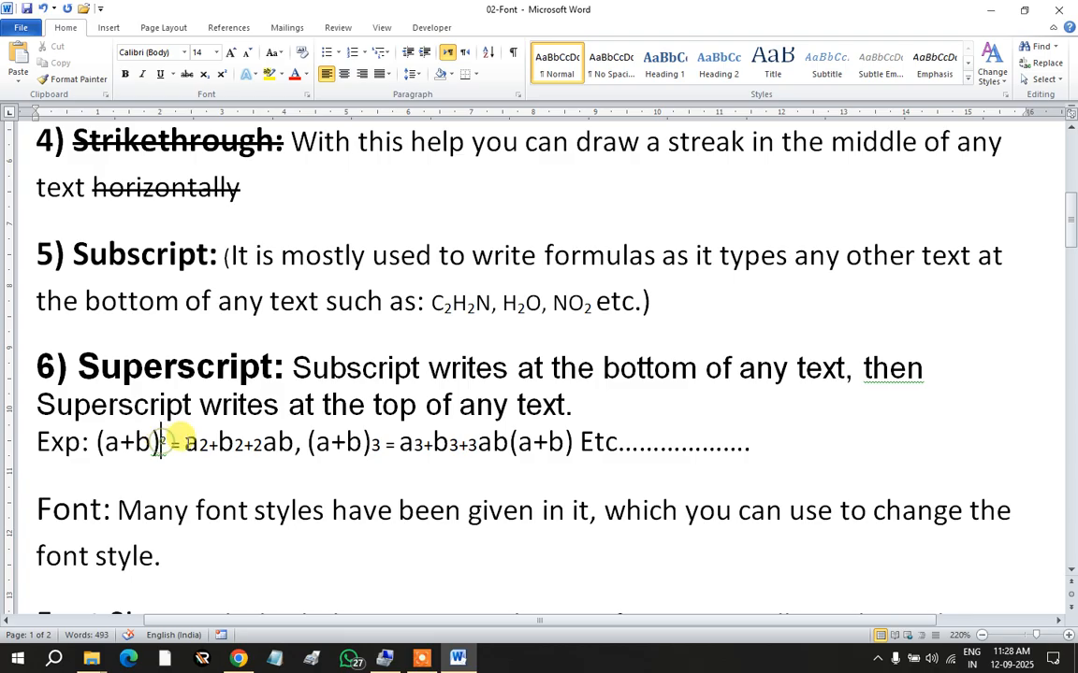
Step: Clear all formatting from the example formula line, leaving it as plain text
left_click(19, 441)
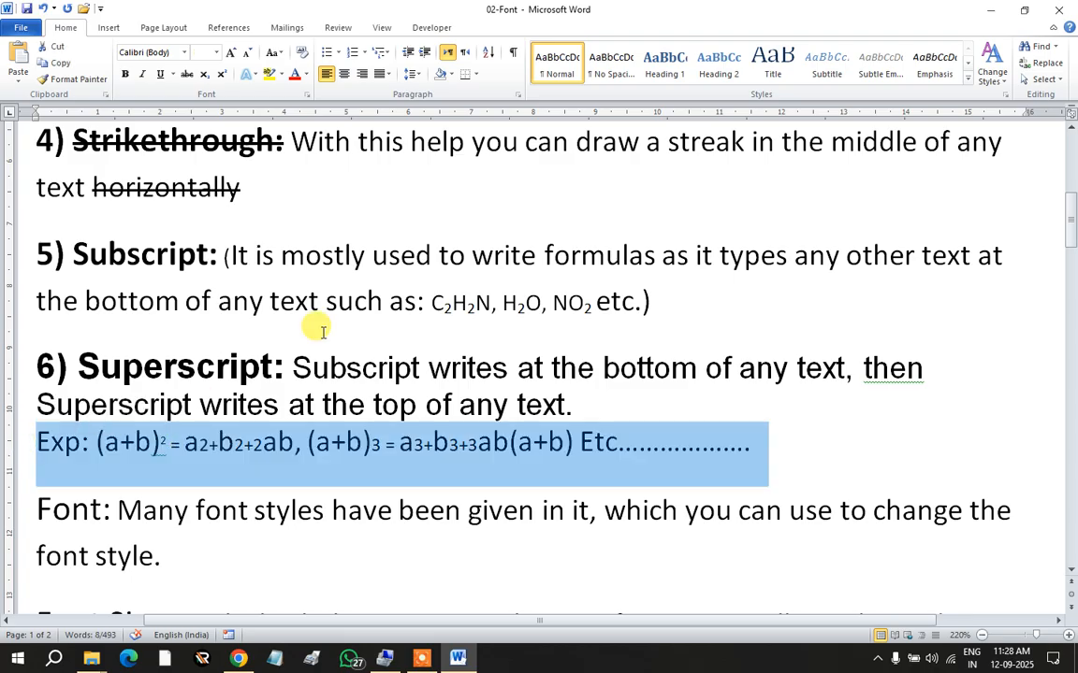
left_click(302, 52)
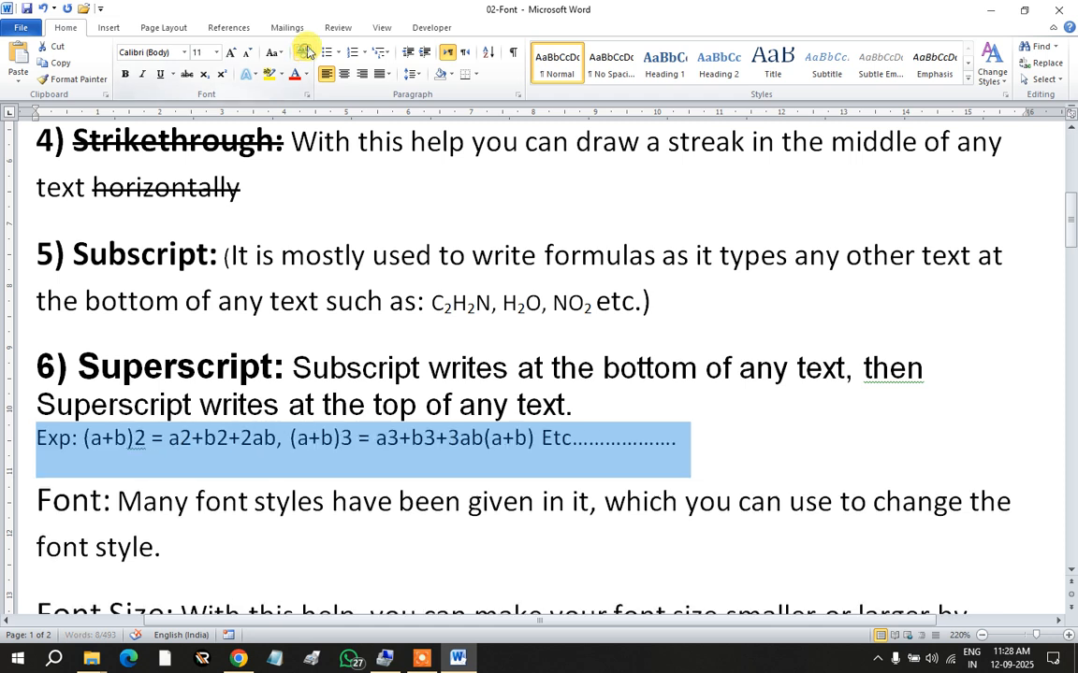
left_click(177, 440)
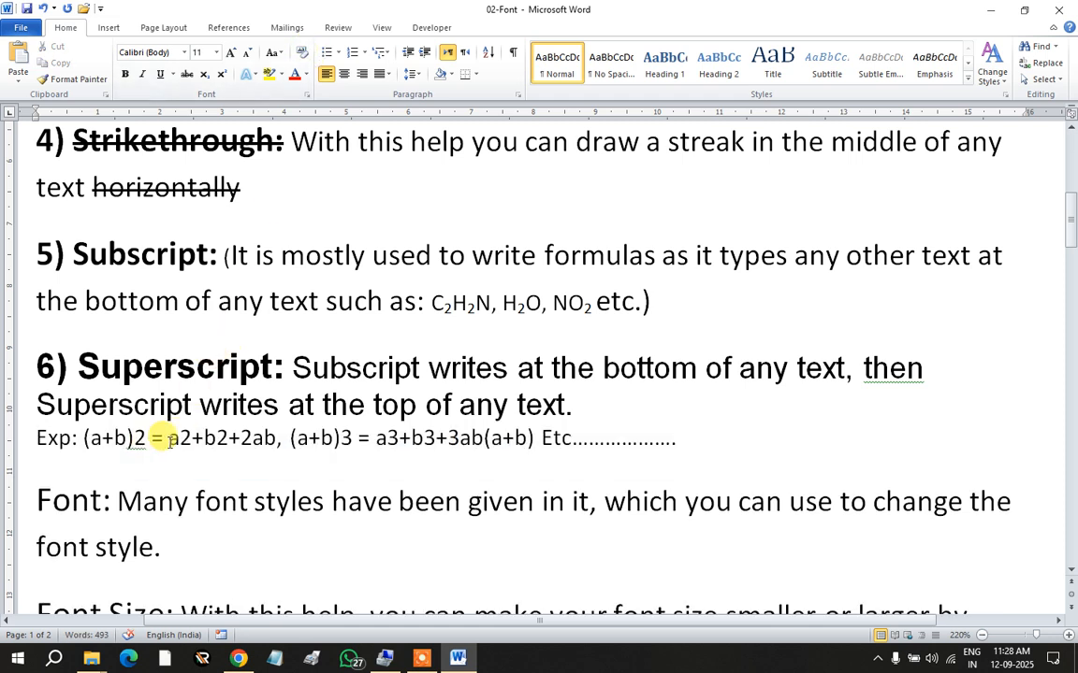
scroll(56, 393, "down", 3)
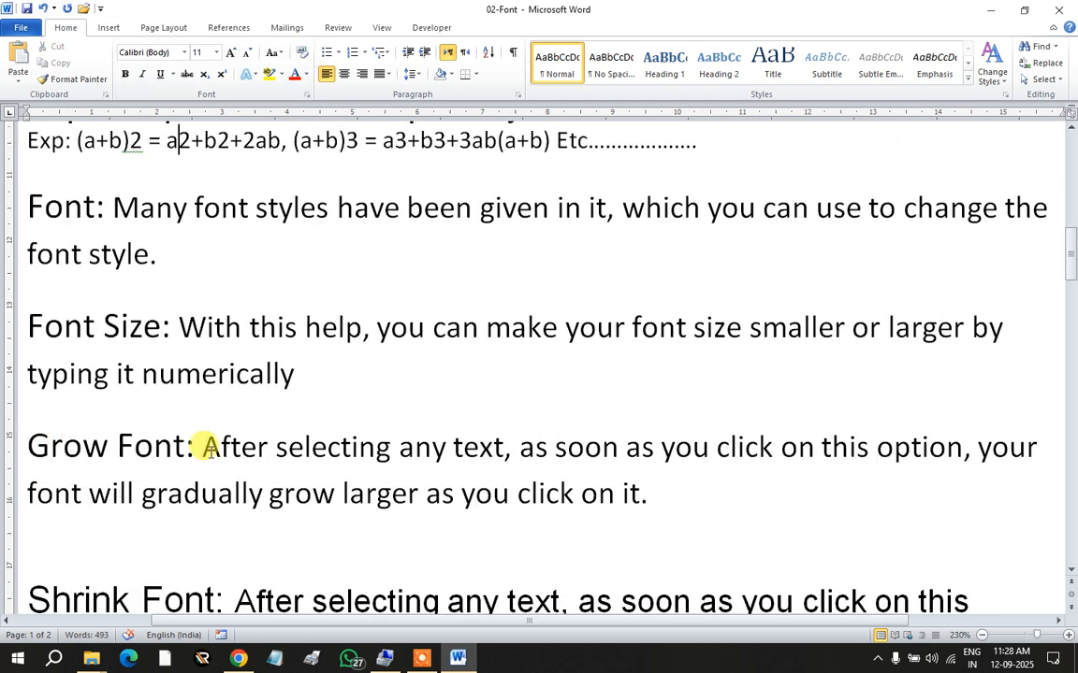
scroll(210, 445, "up", 3)
scroll(176, 413, "up", 1, "ctrl")
left_click(230, 478)
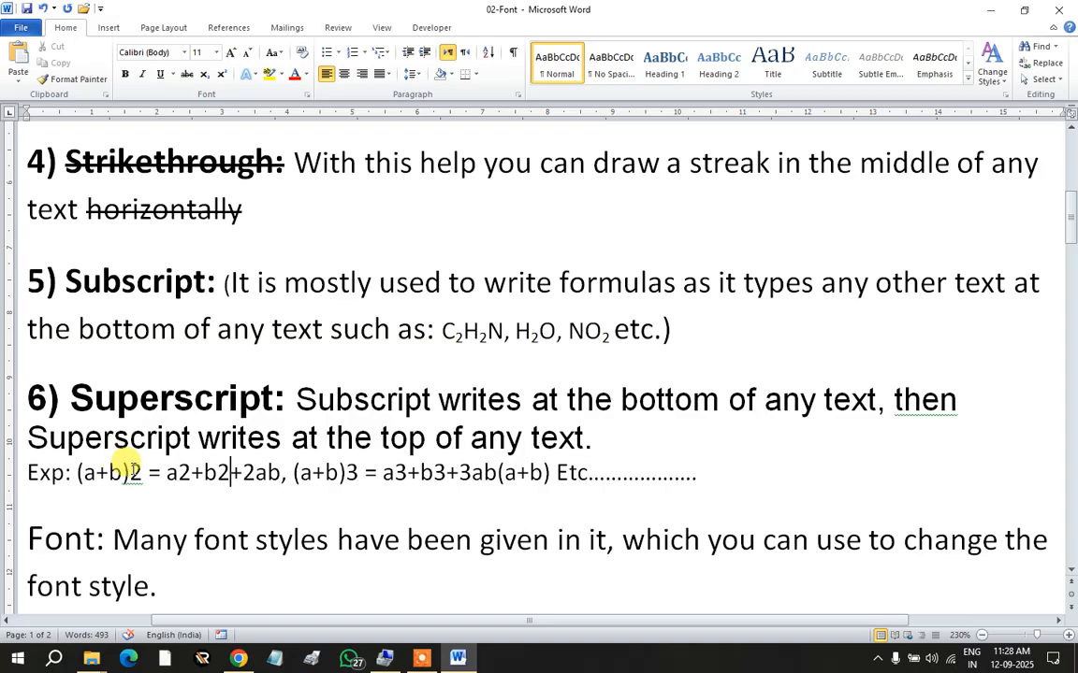
Step: Superscript the squared exponents in (a+b)2, a2 and b2
left_click_drag(128, 471, 141, 471)
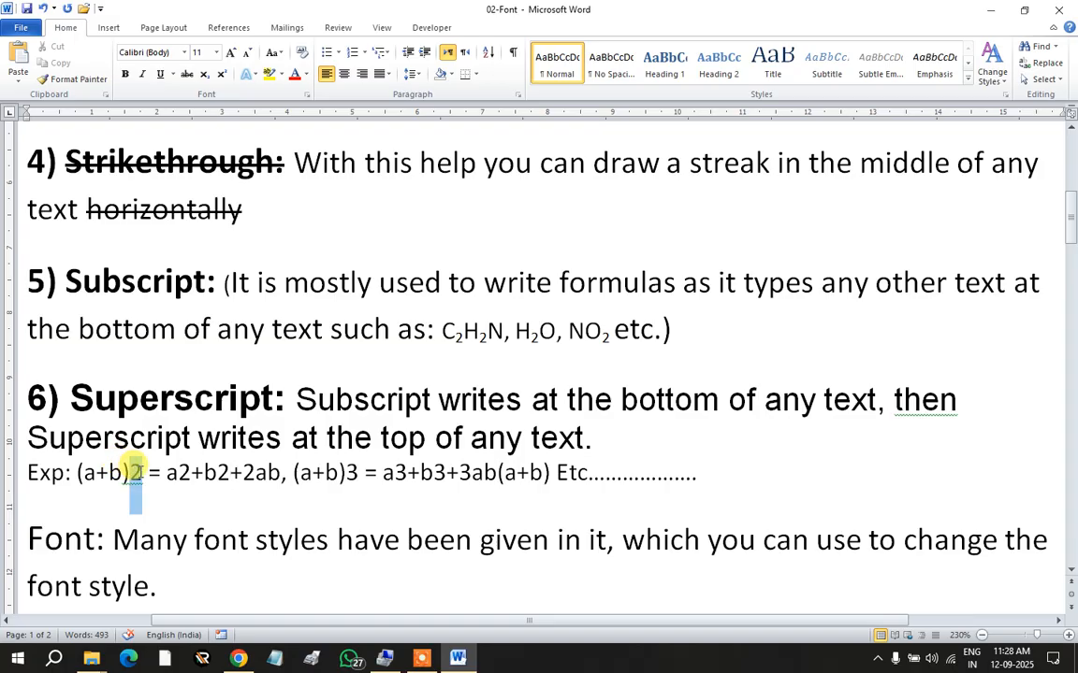
left_click(224, 74)
left_click(139, 474)
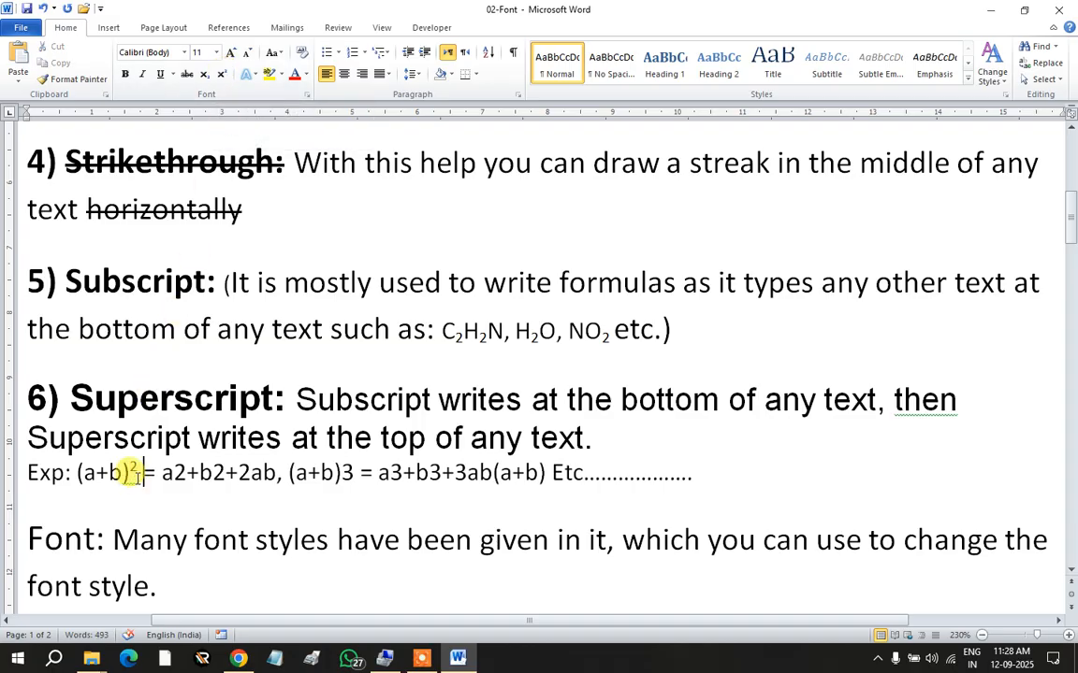
left_click_drag(173, 472, 186, 472)
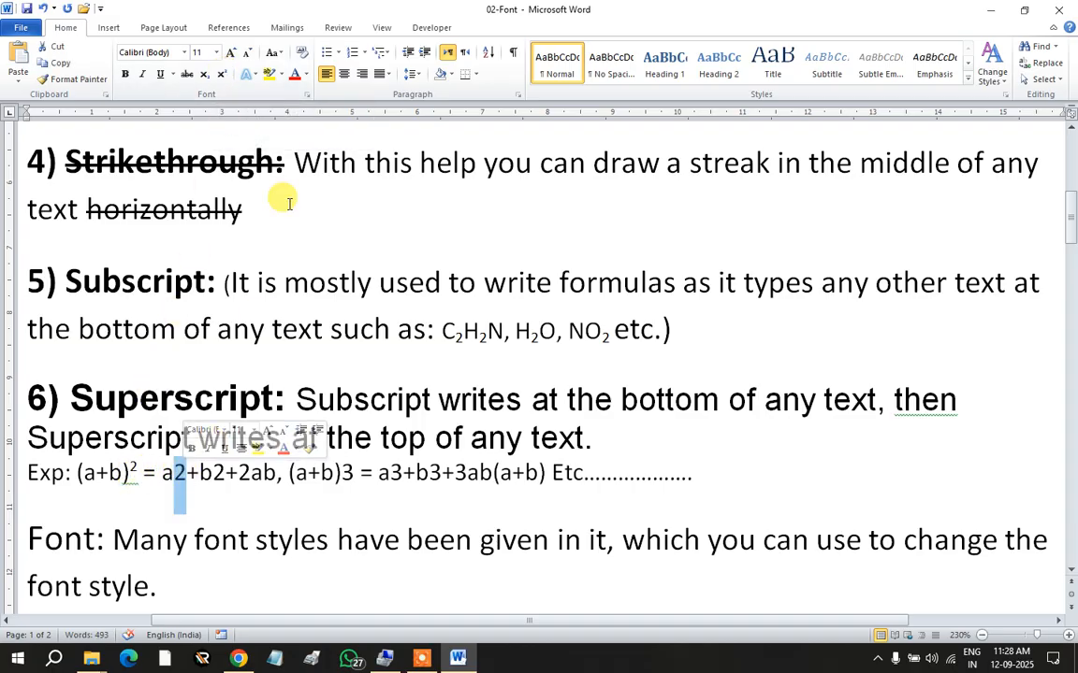
left_click(225, 76)
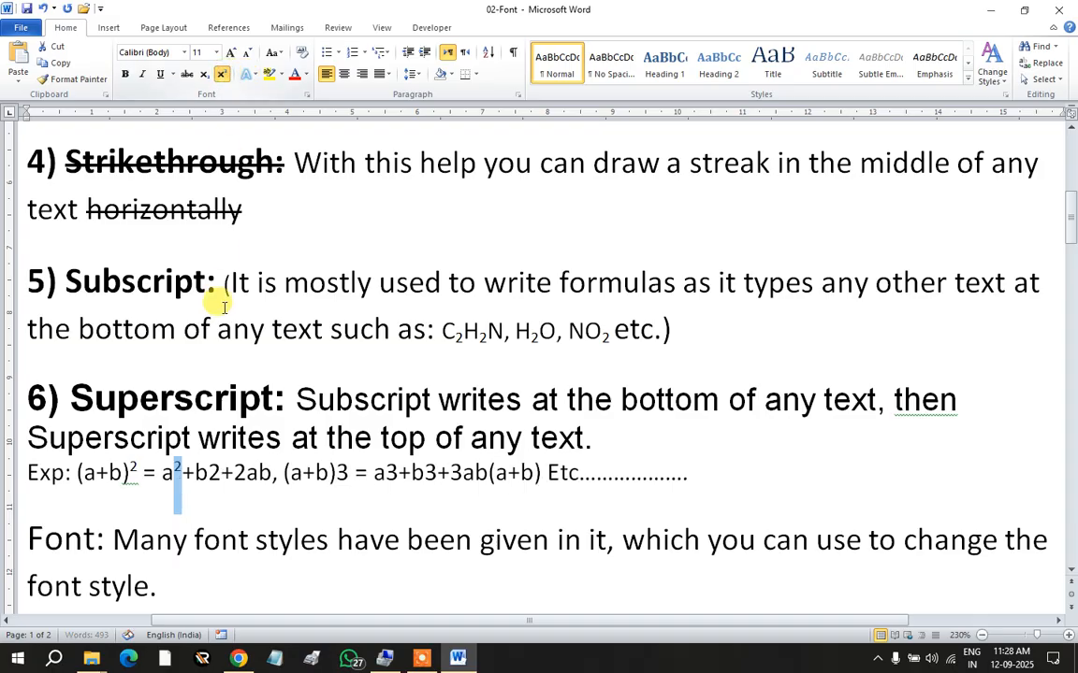
left_click(208, 474)
left_click_drag(208, 473, 219, 472)
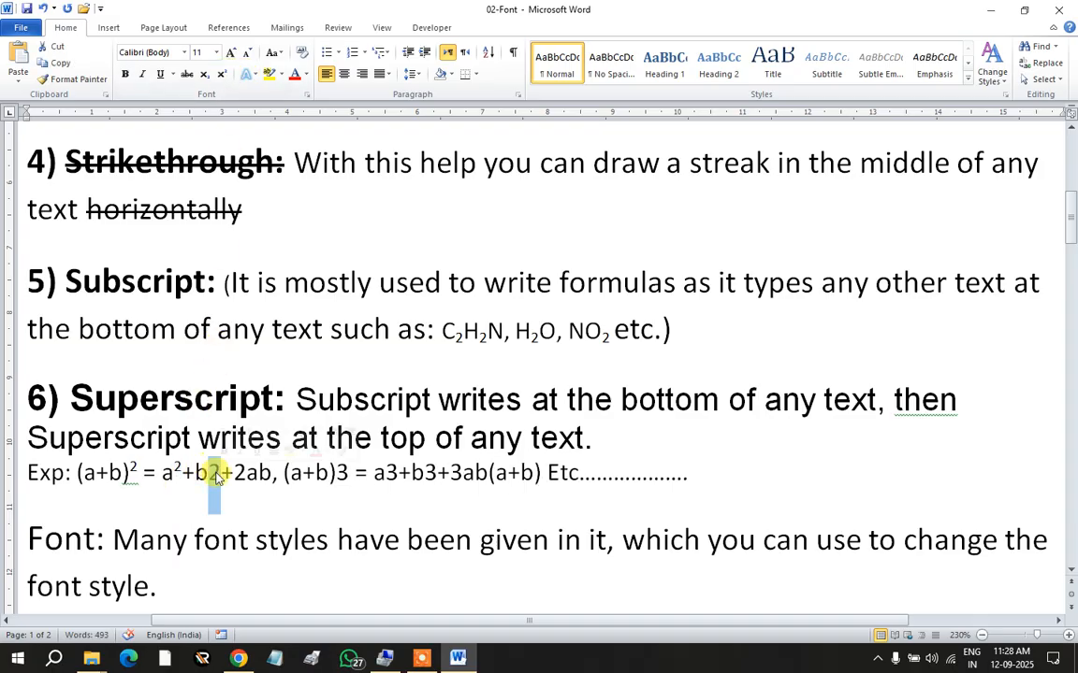
left_click(222, 76)
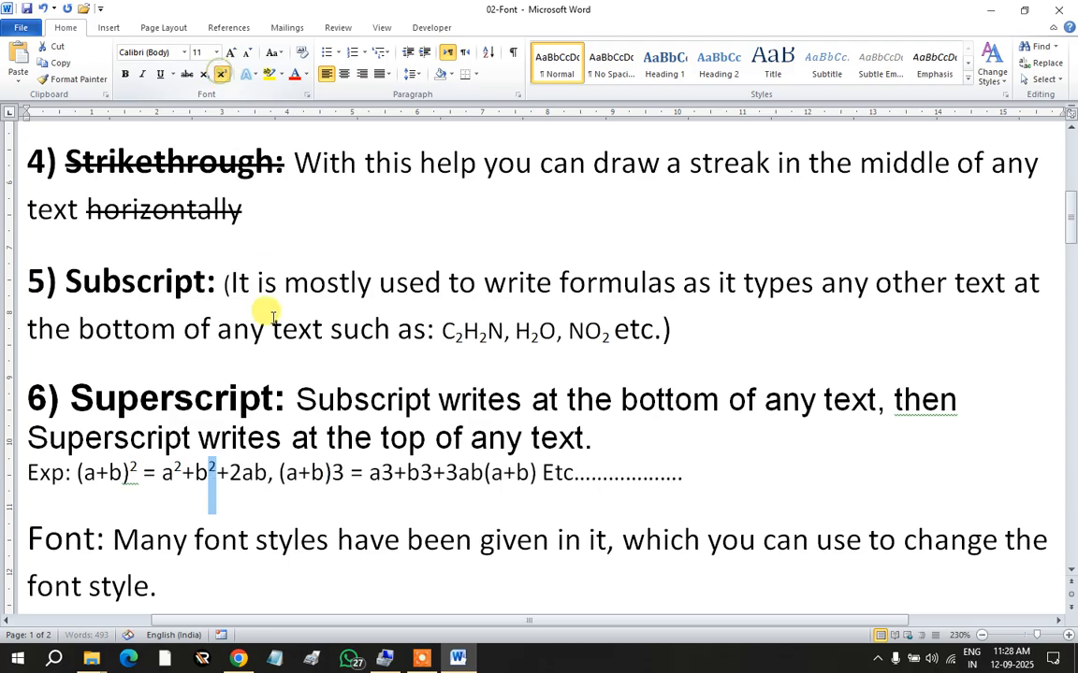
left_click(208, 473)
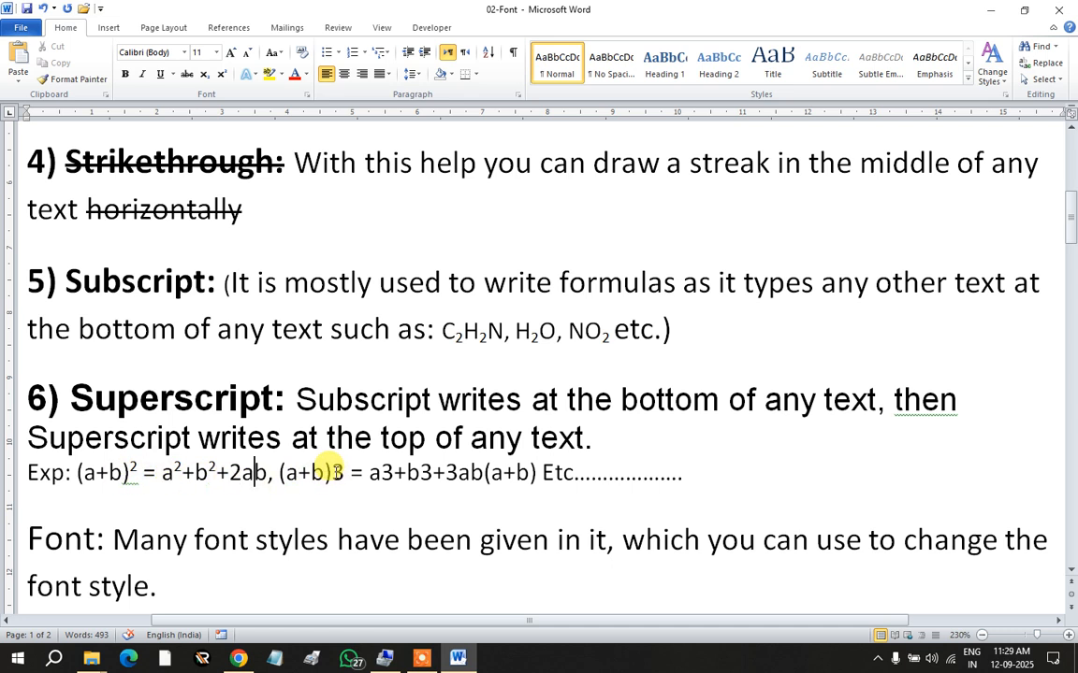
Step: Superscript the cubed exponents in (a+b)3, a3 and b3, and add a full stop before Etc
left_click_drag(333, 472, 345, 472)
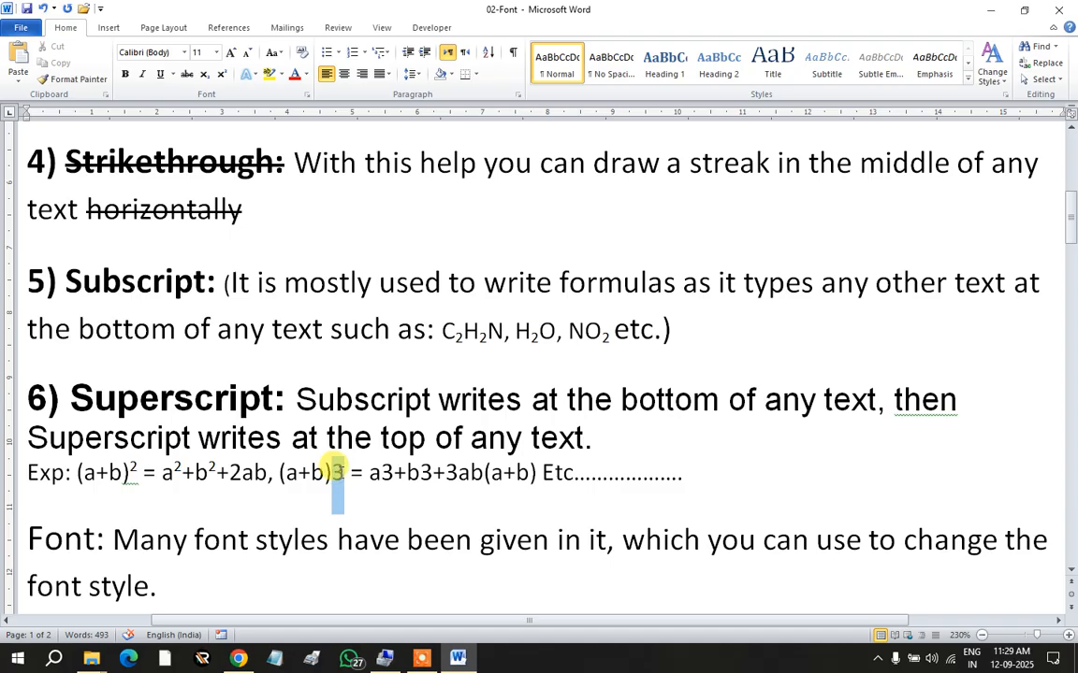
left_click(221, 75)
left_click_drag(389, 473, 413, 473)
left_click(221, 75)
left_click(221, 75)
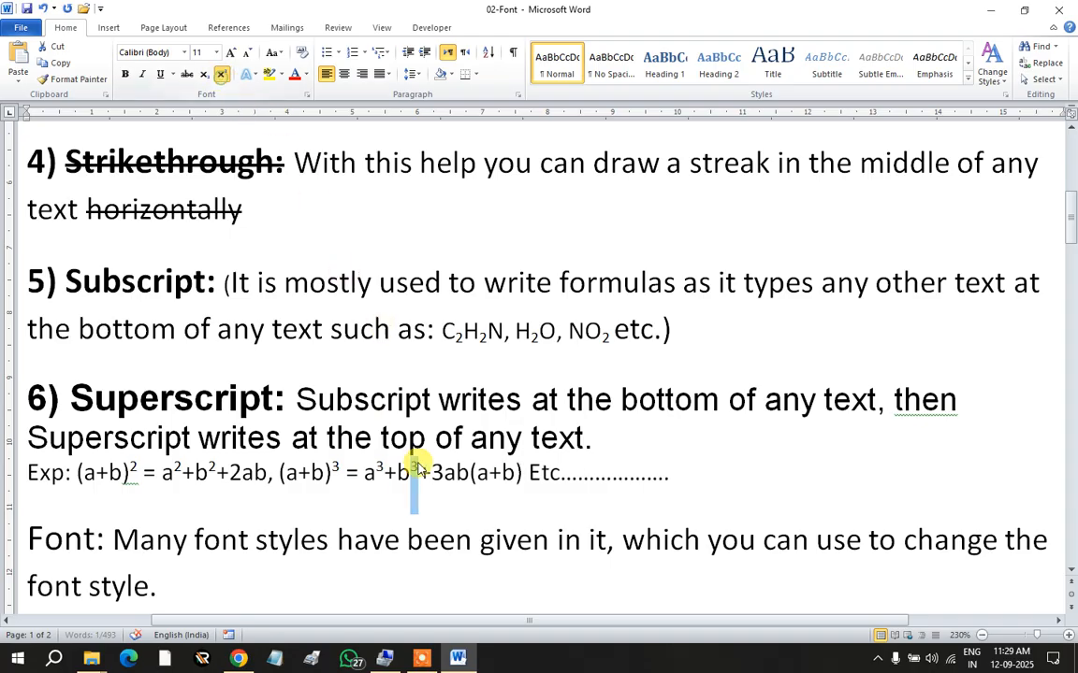
left_click(522, 472)
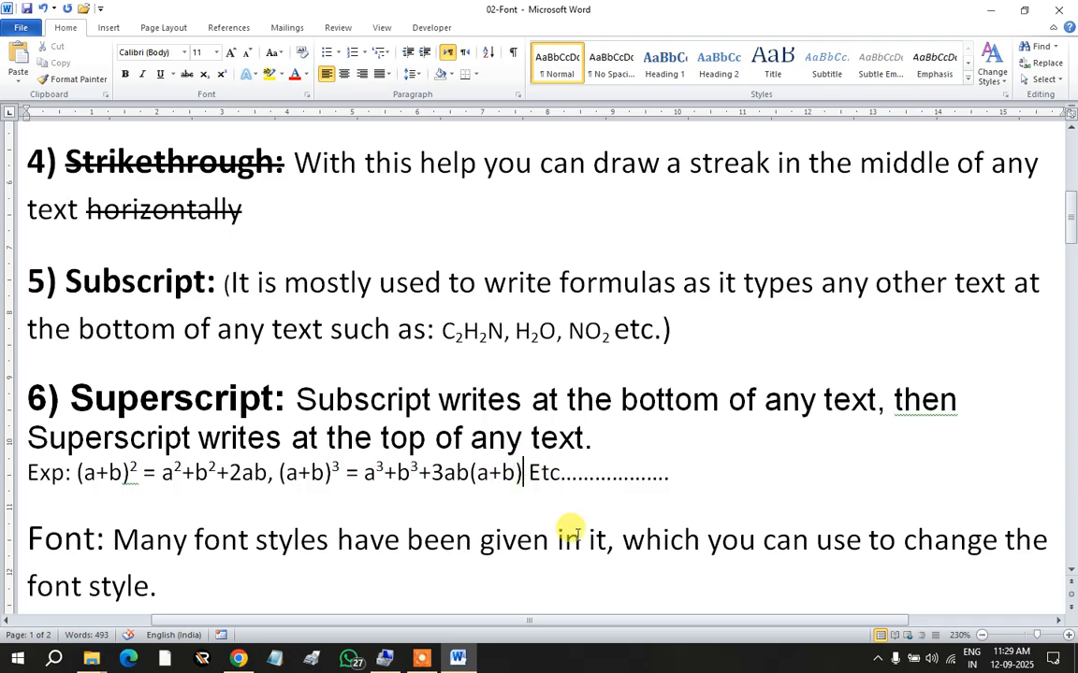
type(".")
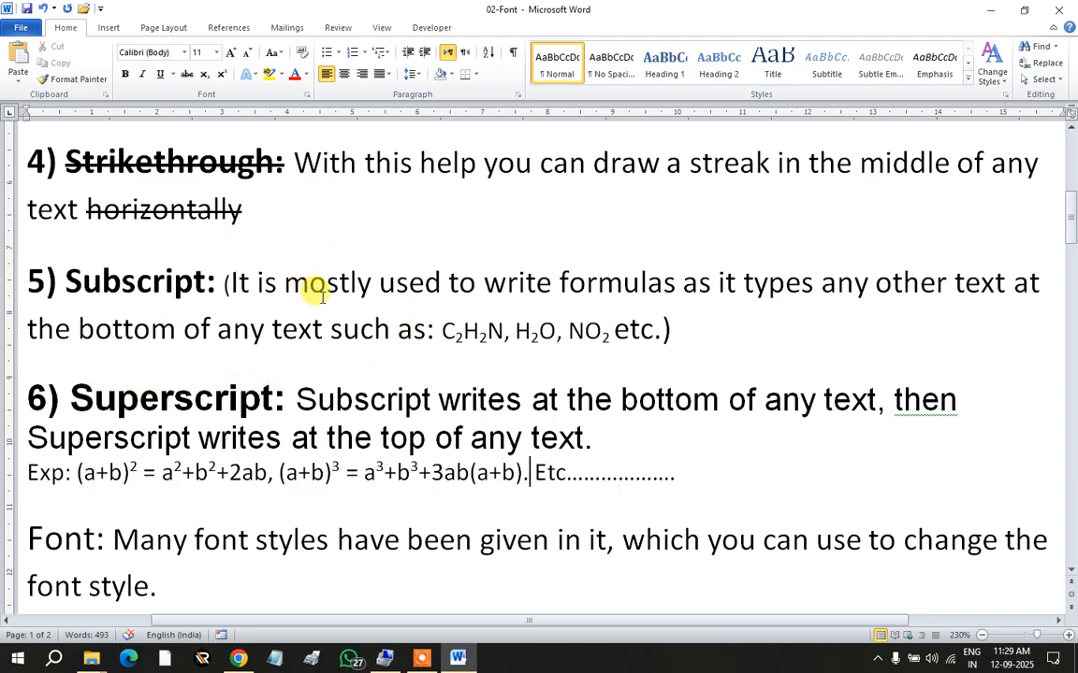
Step: Prefix the Font item with '7) ' and make the '7) Font:' heading bold
scroll(262, 339, "down", 1)
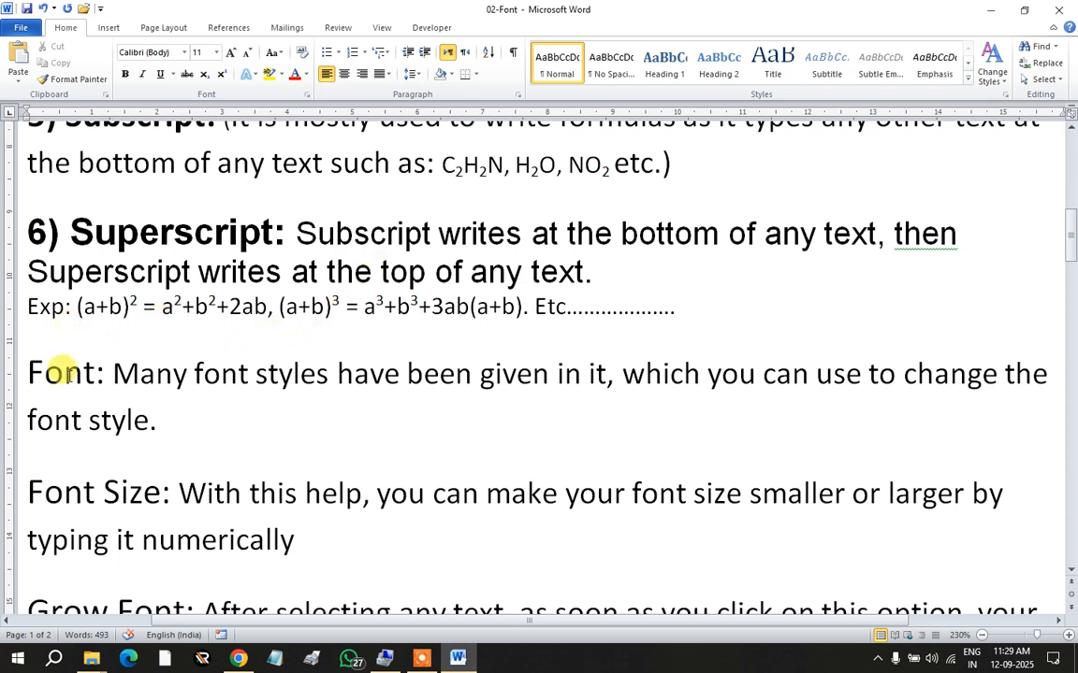
left_click(138, 386)
type("7)")
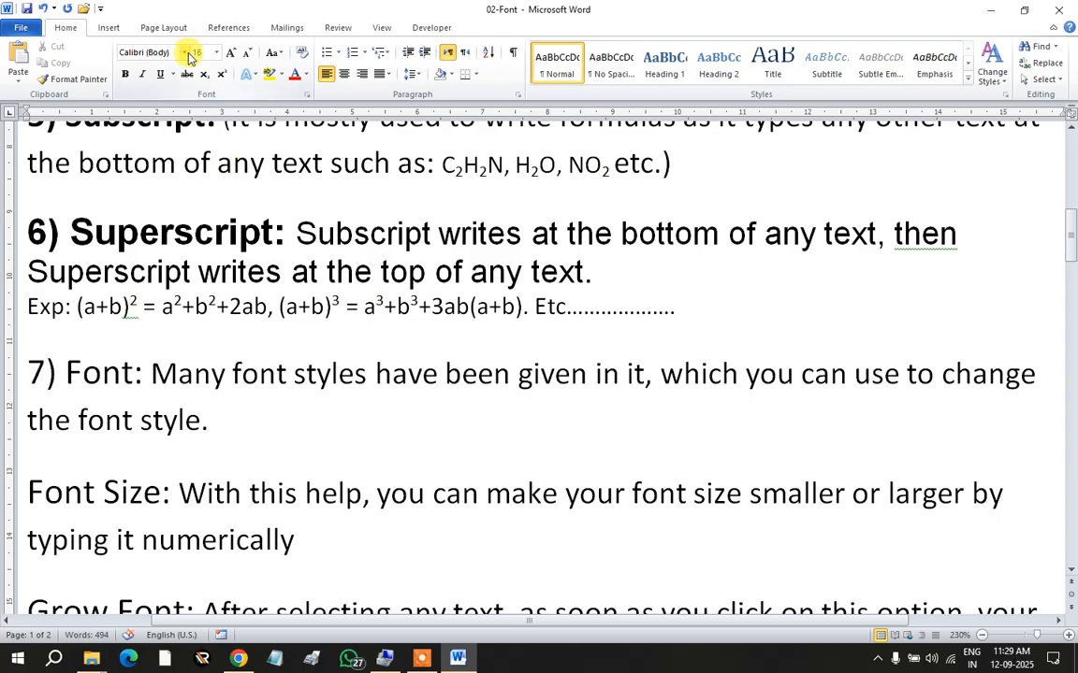
left_click_drag(27, 372, 141, 377)
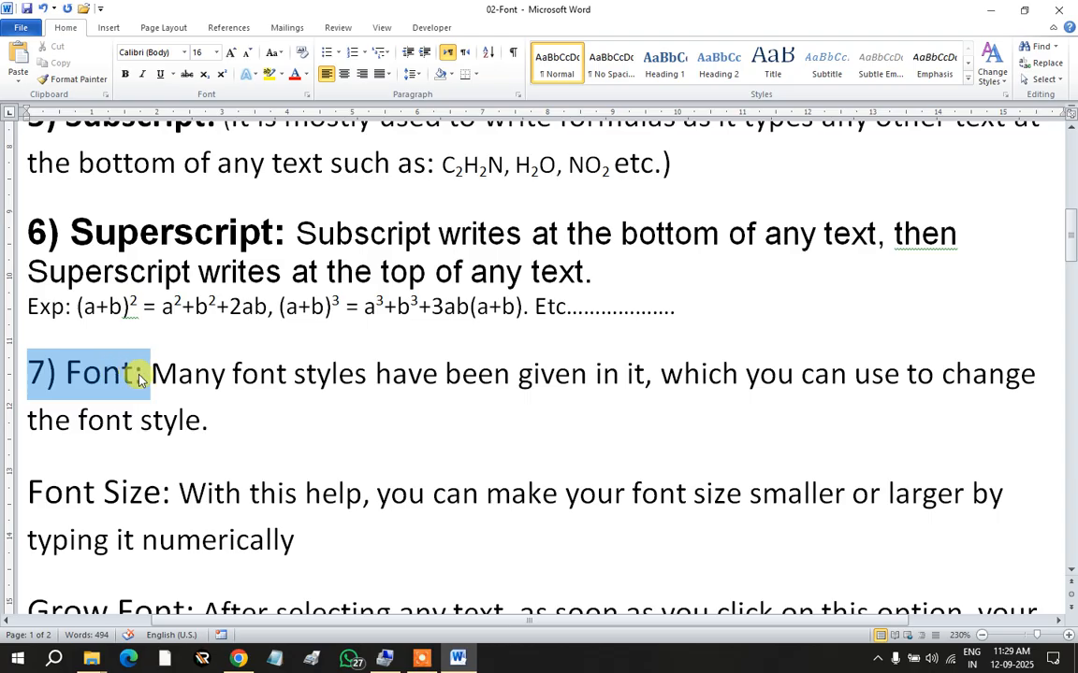
left_click(125, 74)
Step: Select the font-styles description sentence beginning with 'Many'
left_click(229, 421)
left_click(151, 373)
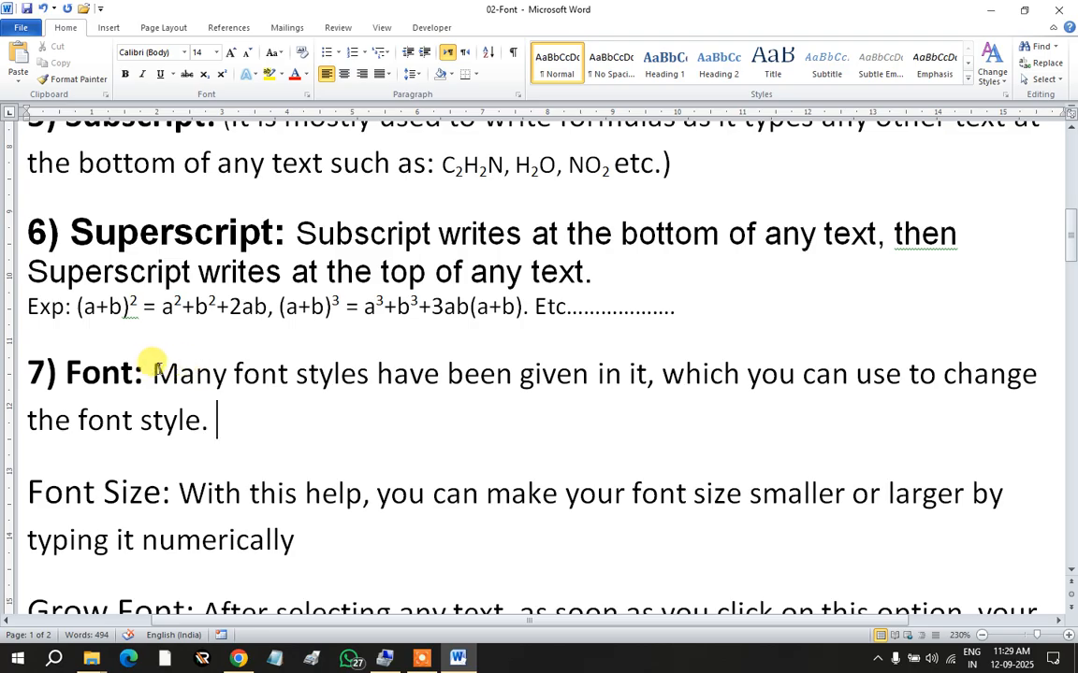
left_click_drag(152, 372, 208, 421)
key("ctrl+c")
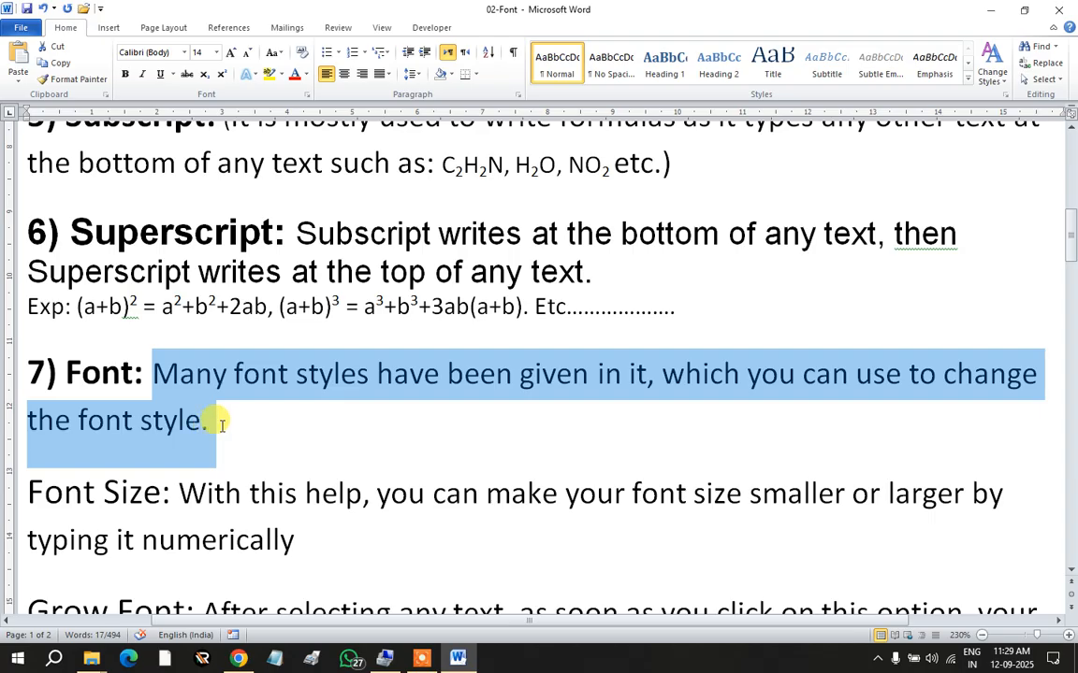
Step: Paste a copy of the Font description sentence as a new paragraph and select the duplicate
left_click(220, 423)
key("Return")
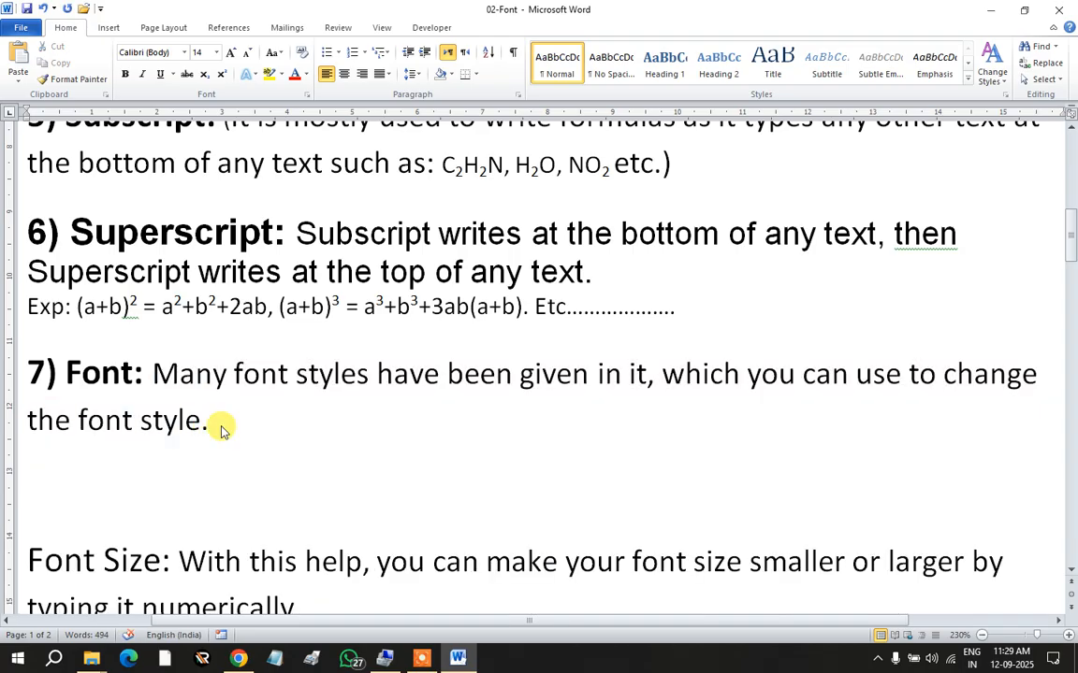
key("ctrl+v")
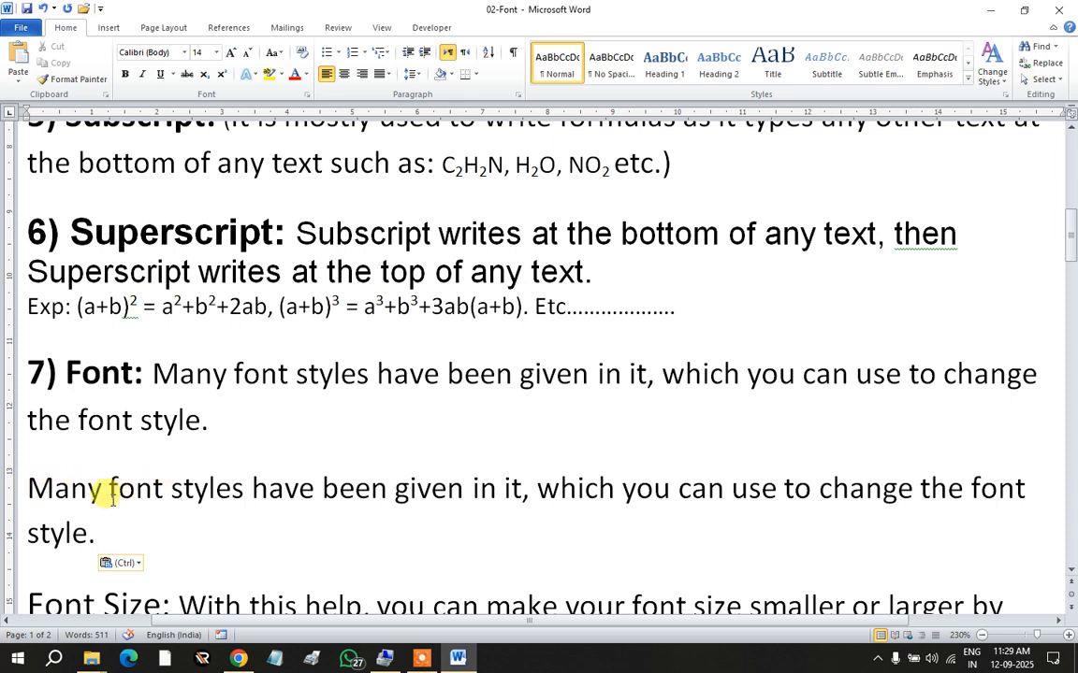
left_click_drag(153, 363, 204, 413)
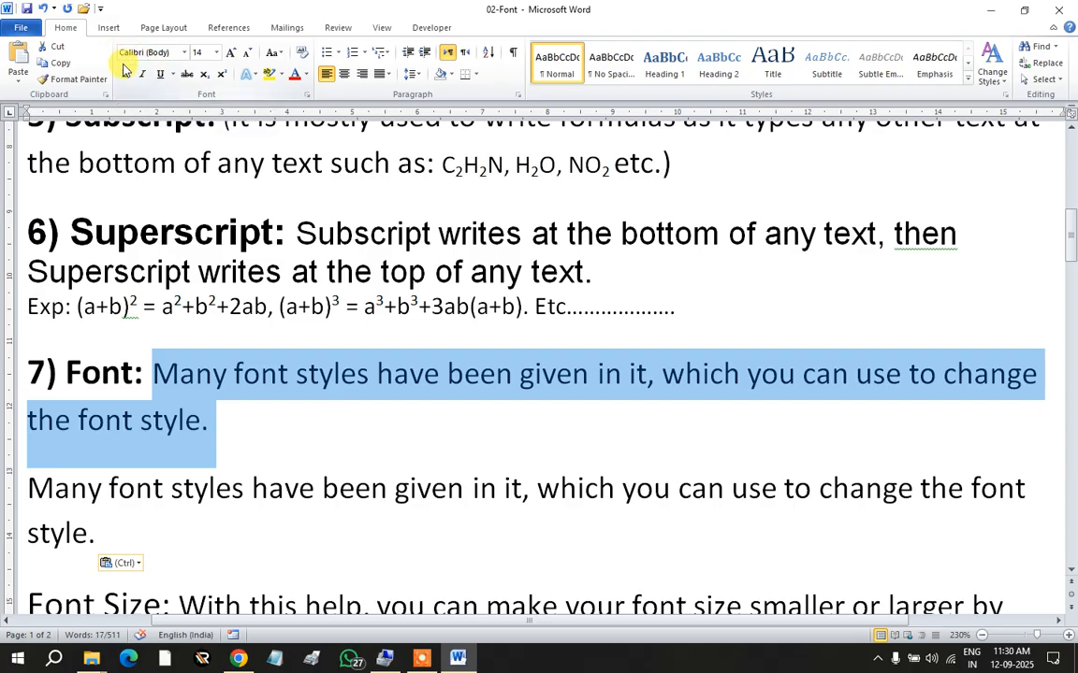
left_click(272, 489)
left_click_drag(26, 483, 94, 535)
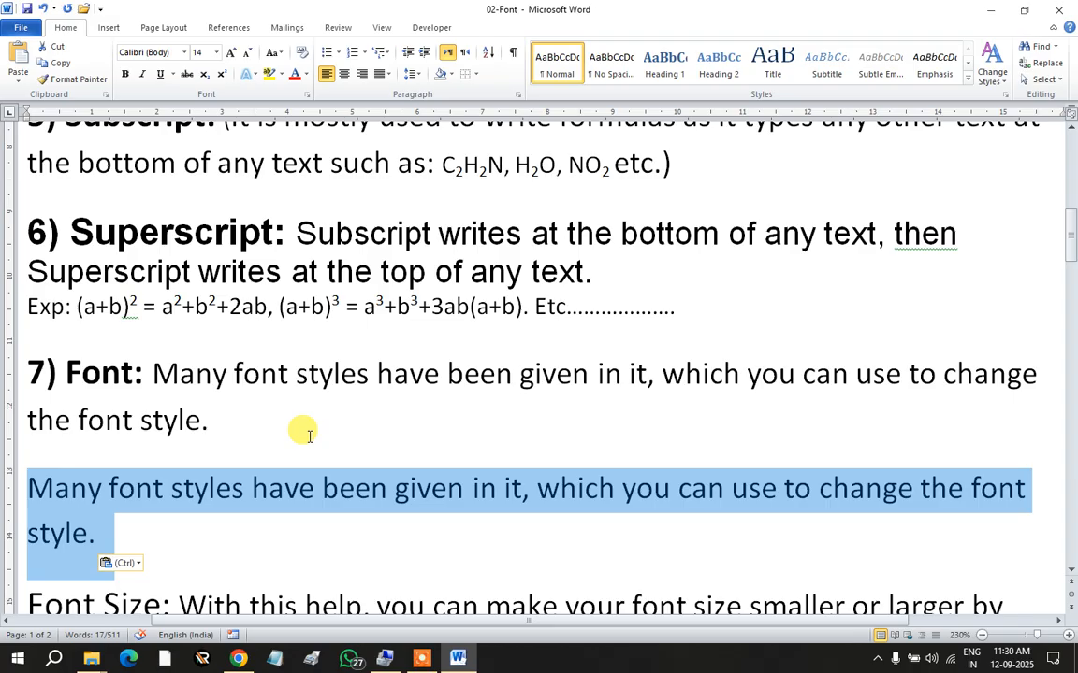
Step: Apply the Bauhaus 93 font to the duplicated sample sentence under 7) Font
left_click(184, 52)
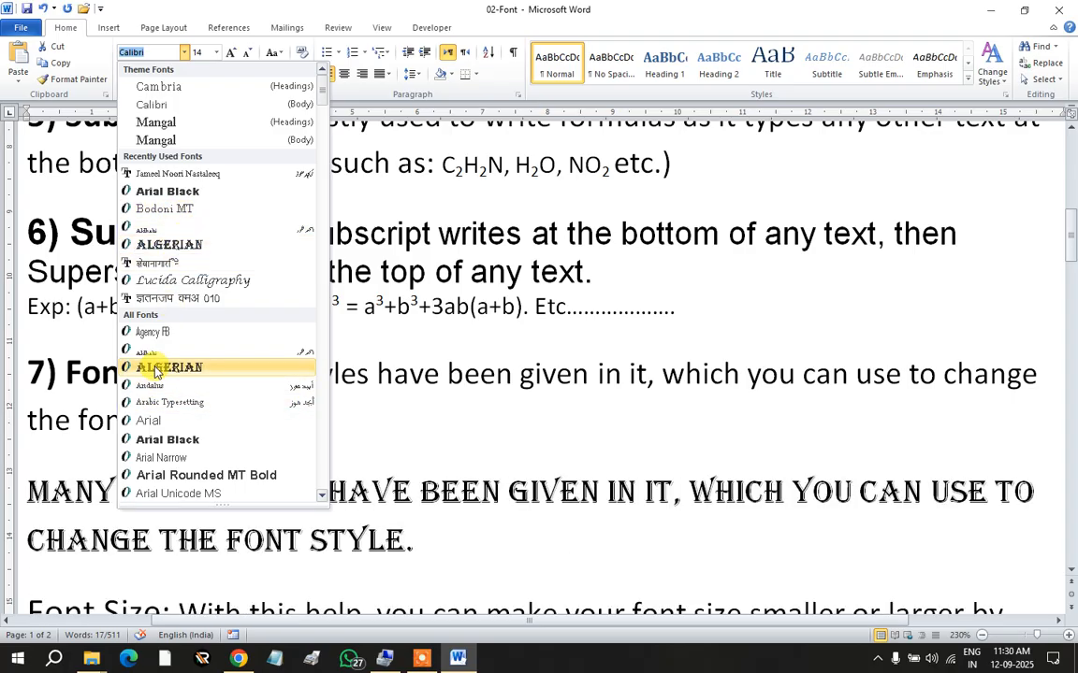
scroll(164, 402, "down", 1)
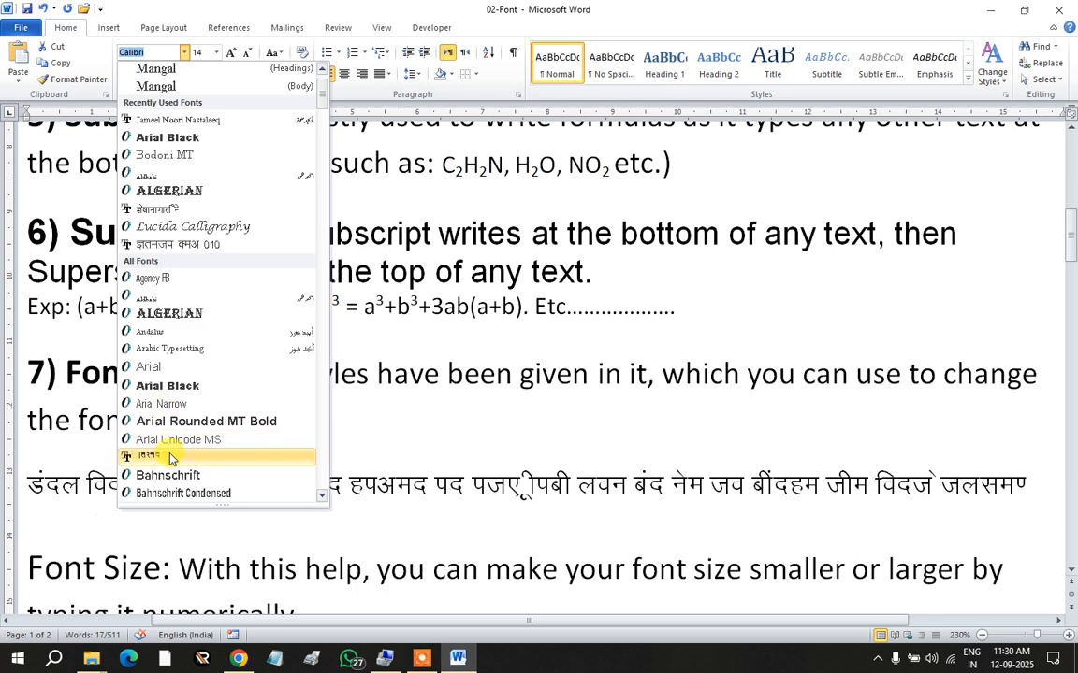
scroll(170, 445, "down", 2)
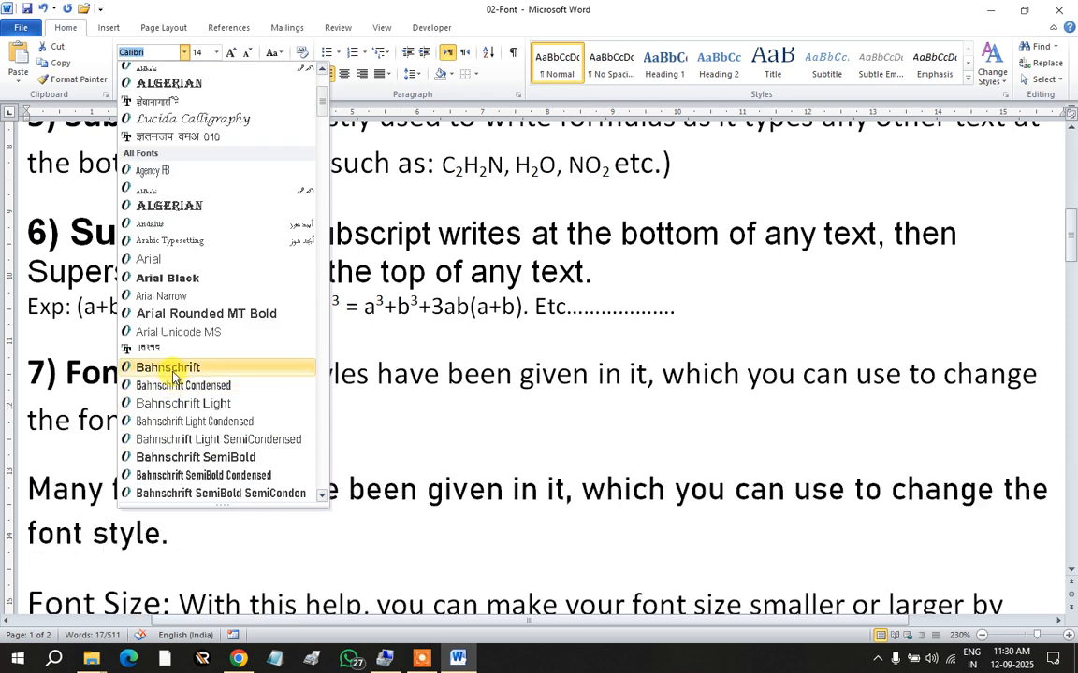
scroll(176, 374, "down", 5)
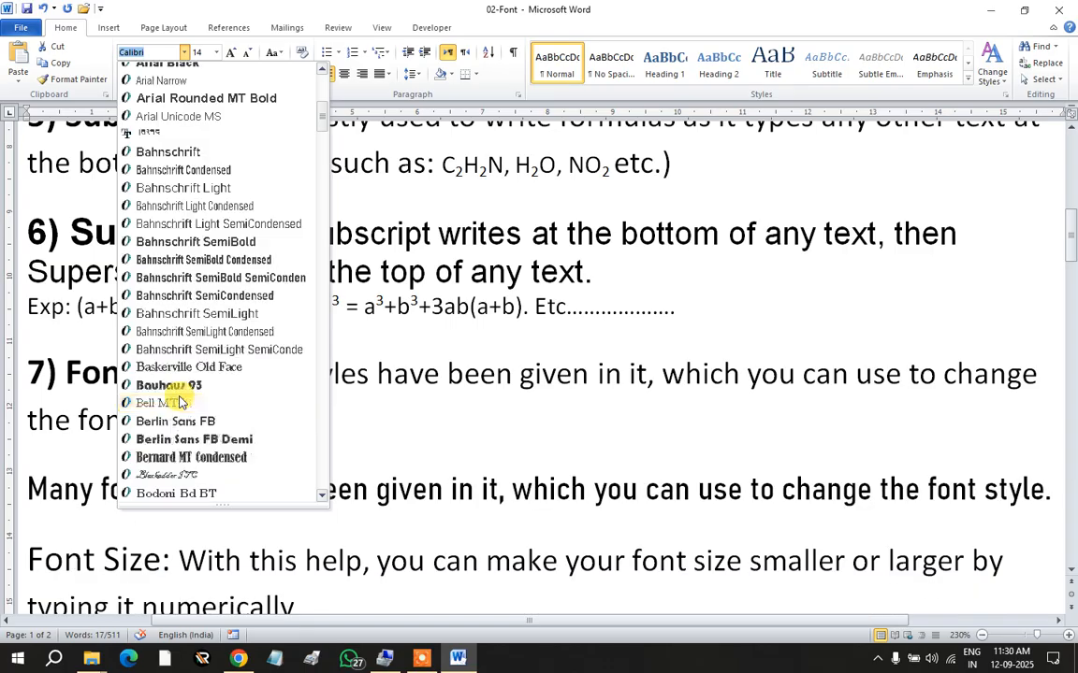
left_click(172, 332)
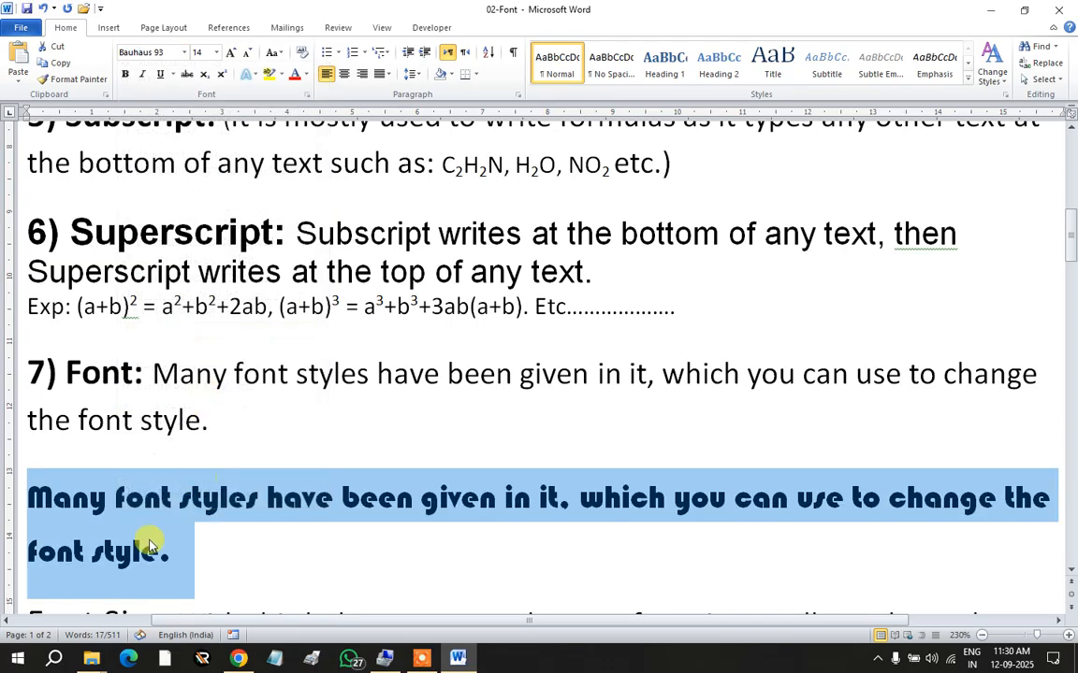
scroll(267, 423, "down", 1)
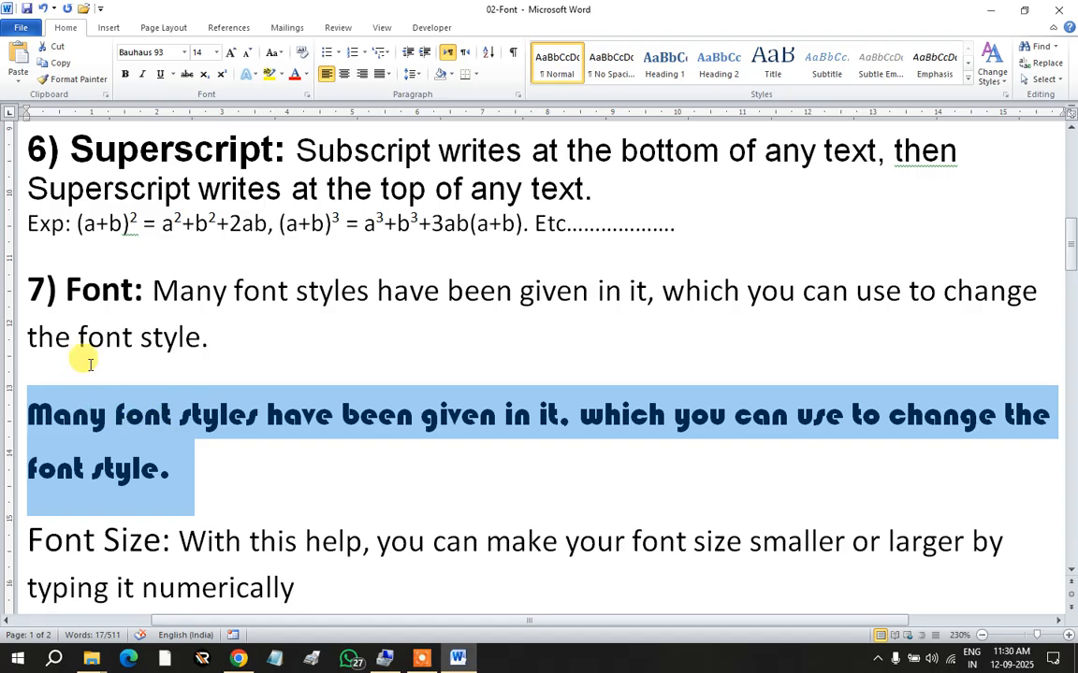
Step: Select the plain 7) Font sentence and the Bauhaus 93 sample paragraph to compare them
left_click_drag(149, 290, 221, 333)
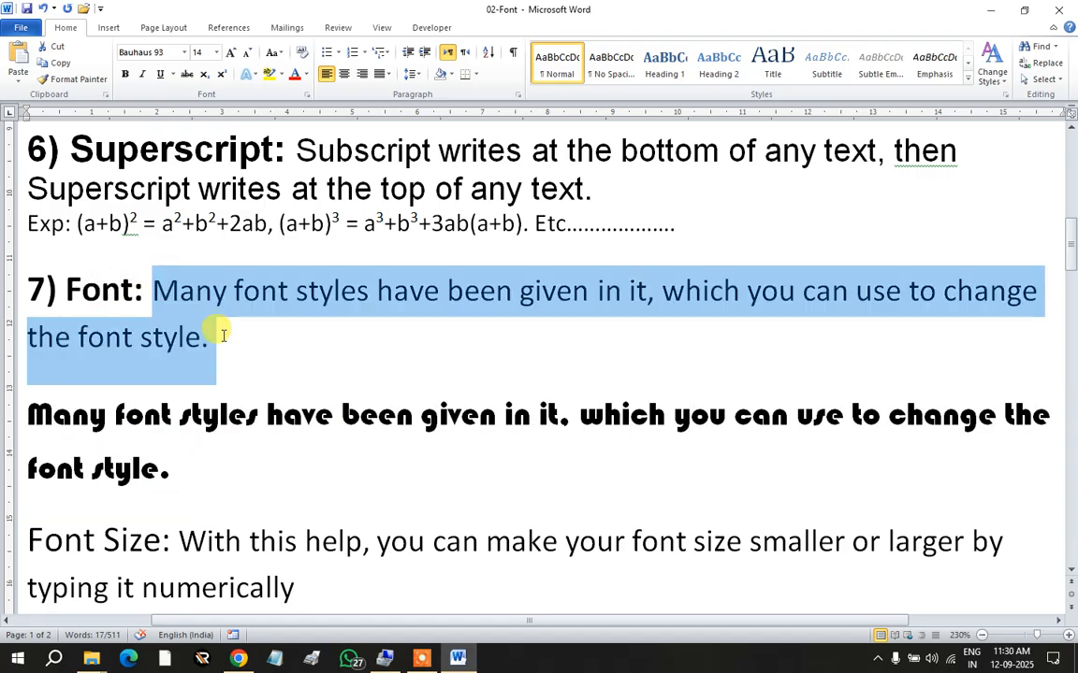
left_click(120, 426)
left_click_drag(26, 412, 164, 468)
left_click(142, 412)
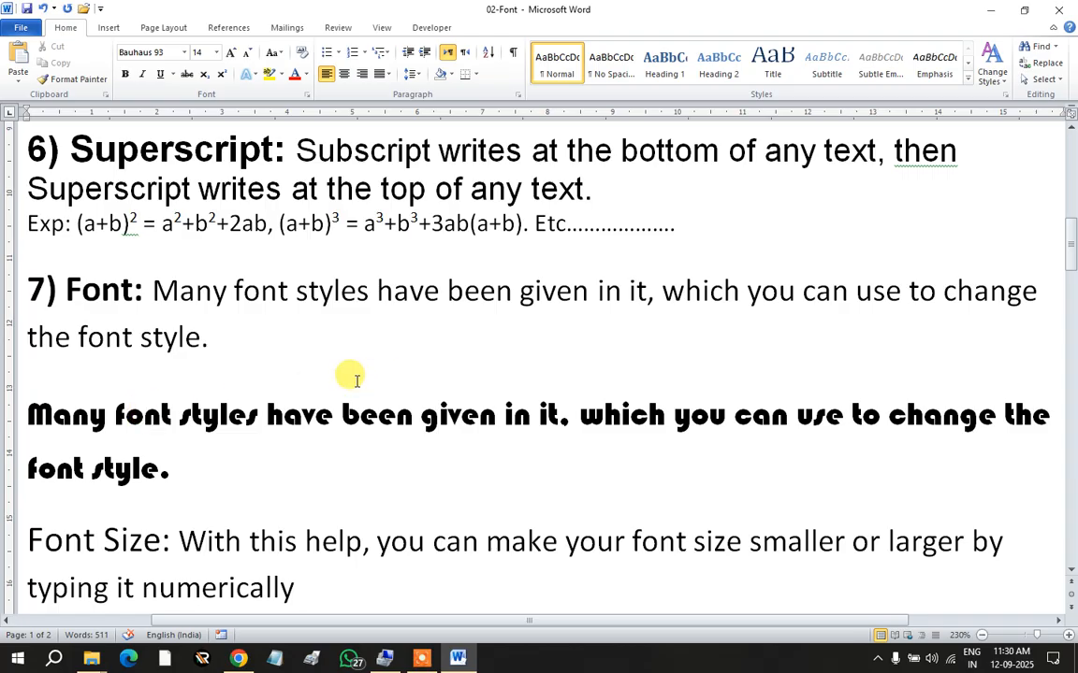
Step: Browse the font list without changing the font, leaving the caret before Font Size
scroll(212, 361, "down", 1)
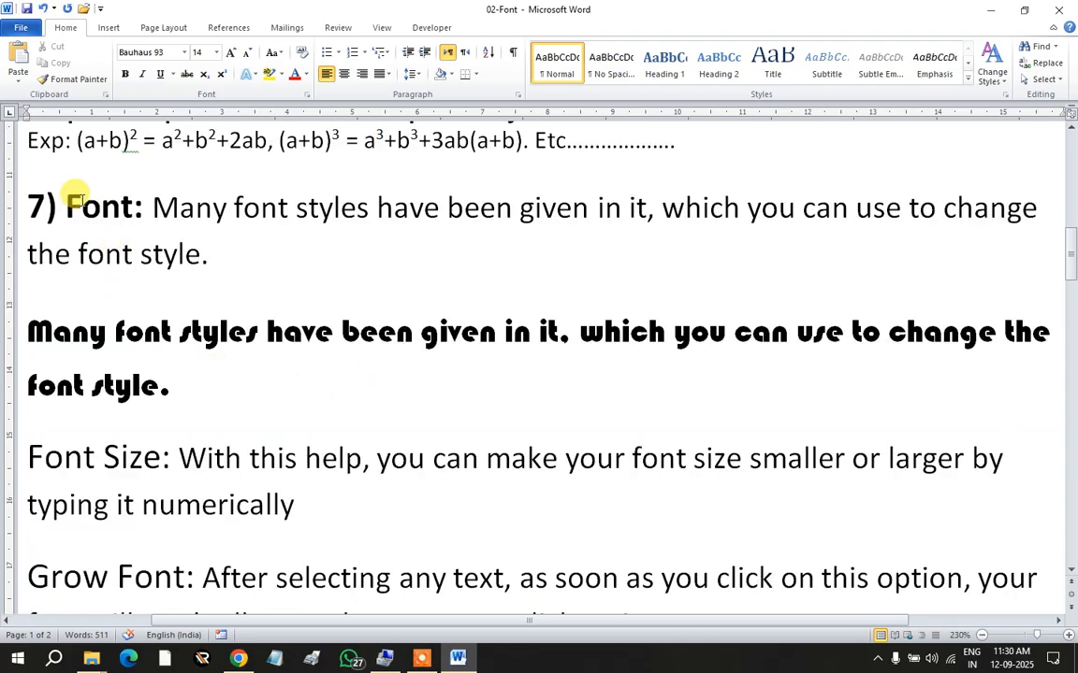
left_click(184, 54)
scroll(190, 320, "down", 15)
scroll(187, 320, "down", 20)
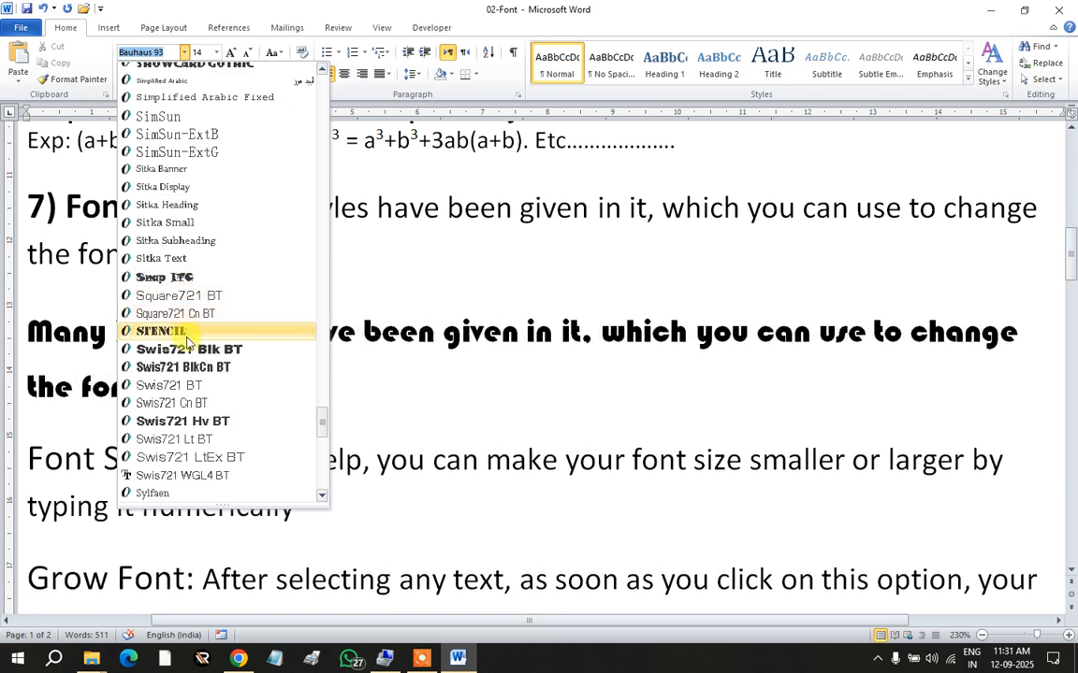
scroll(188, 350, "down", 8)
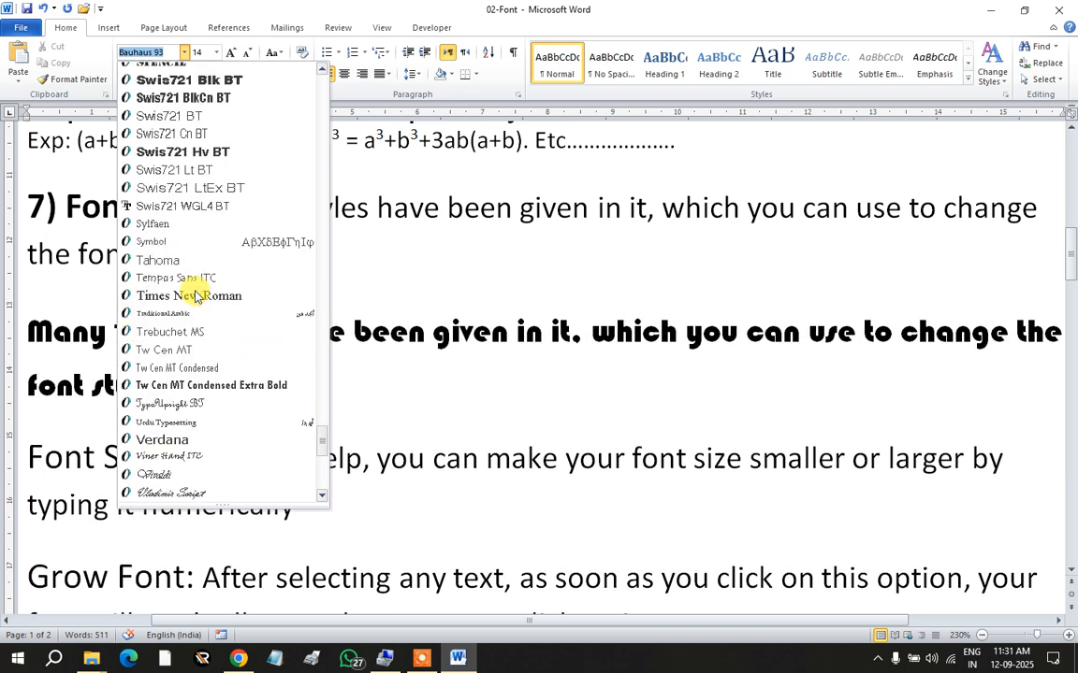
scroll(188, 337, "down", 6)
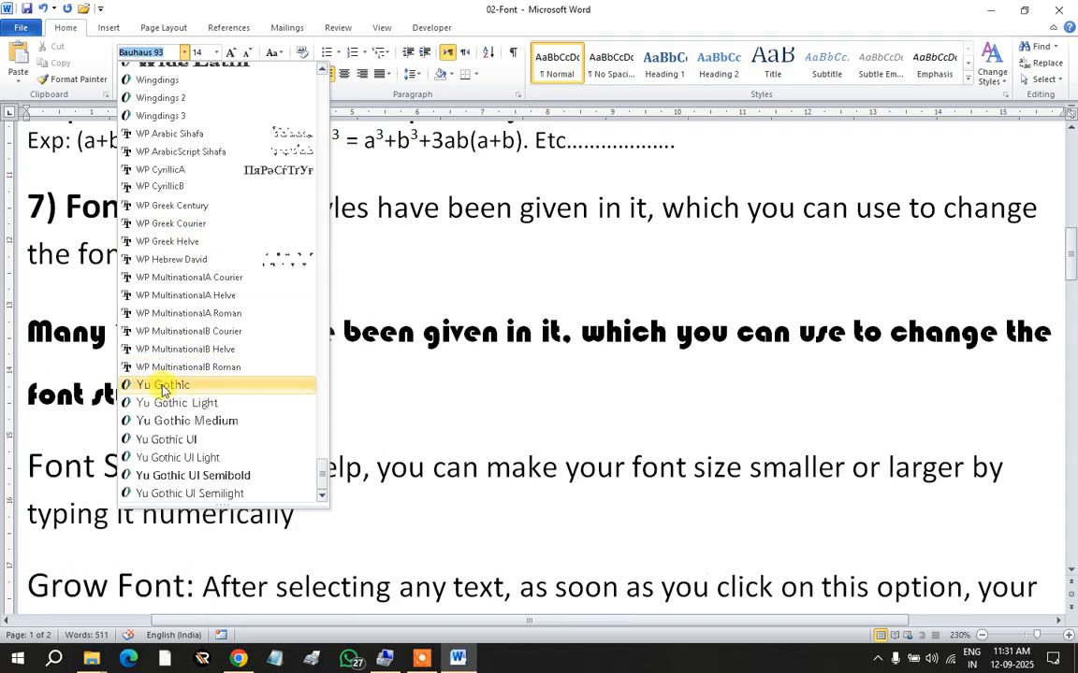
left_click(337, 257)
scroll(280, 280, "down", 2)
scroll(35, 211, "up", 2)
scroll(31, 328, "down", 2)
left_click(29, 374)
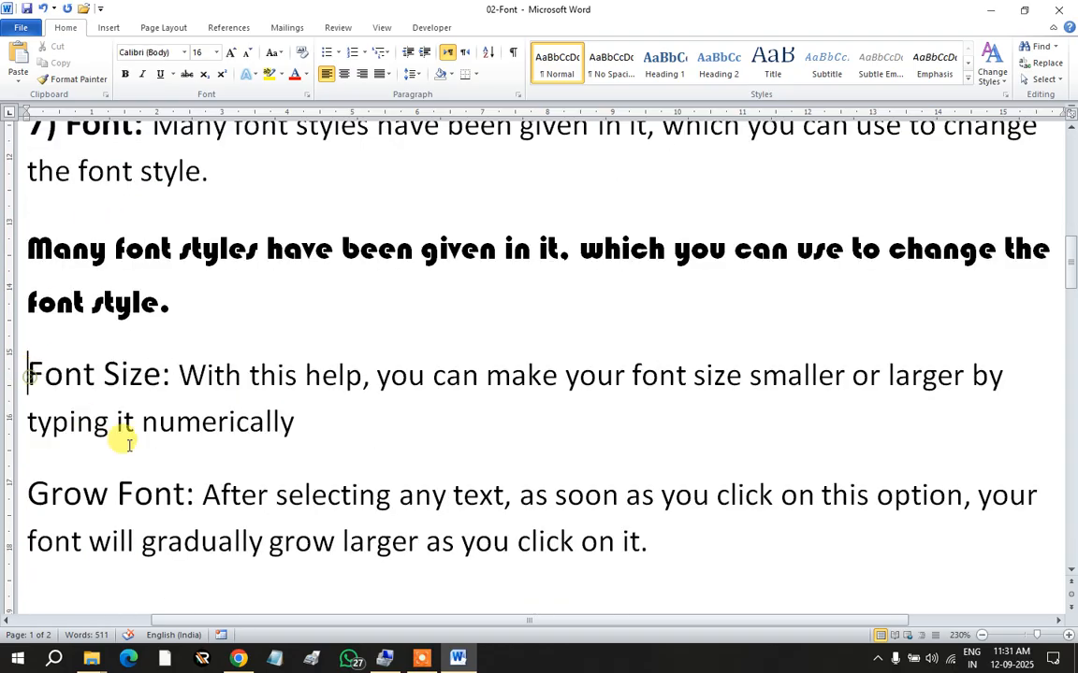
Step: Number the Font Size item '8)' and make the '8) Font Size:' heading bold
type("8")
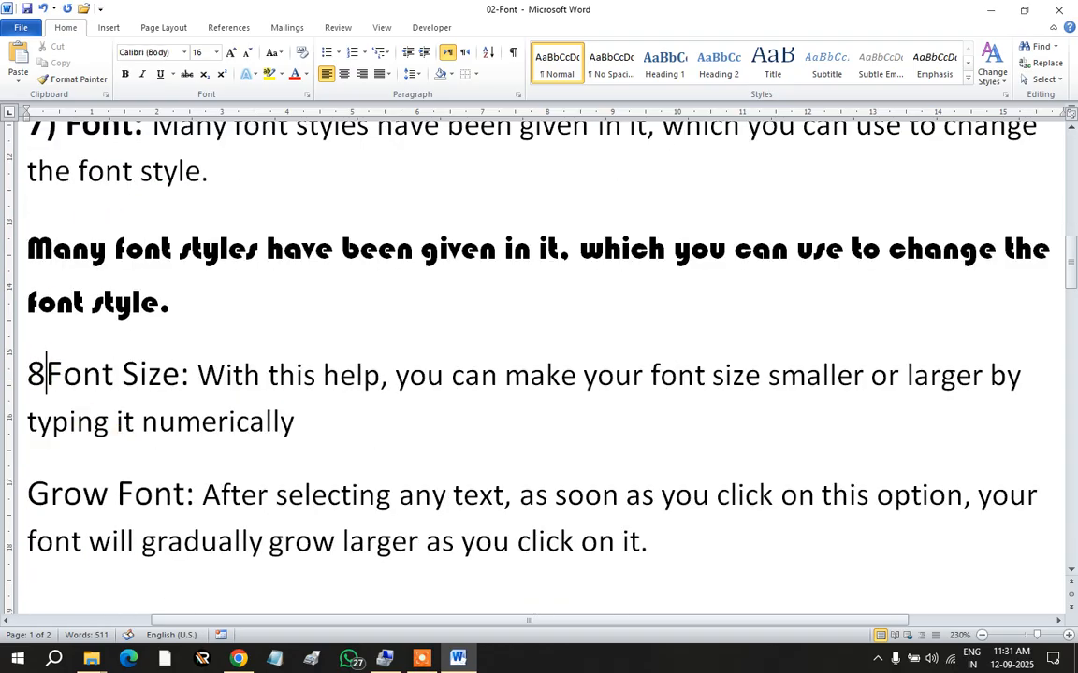
type(")")
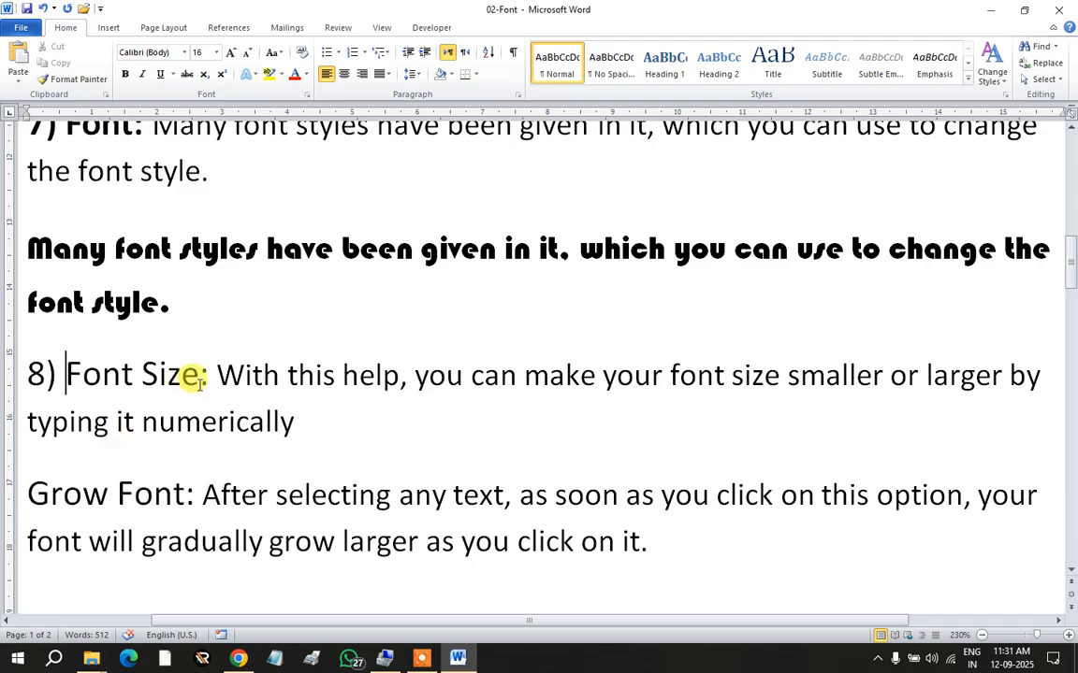
left_click_drag(192, 374, 23, 370)
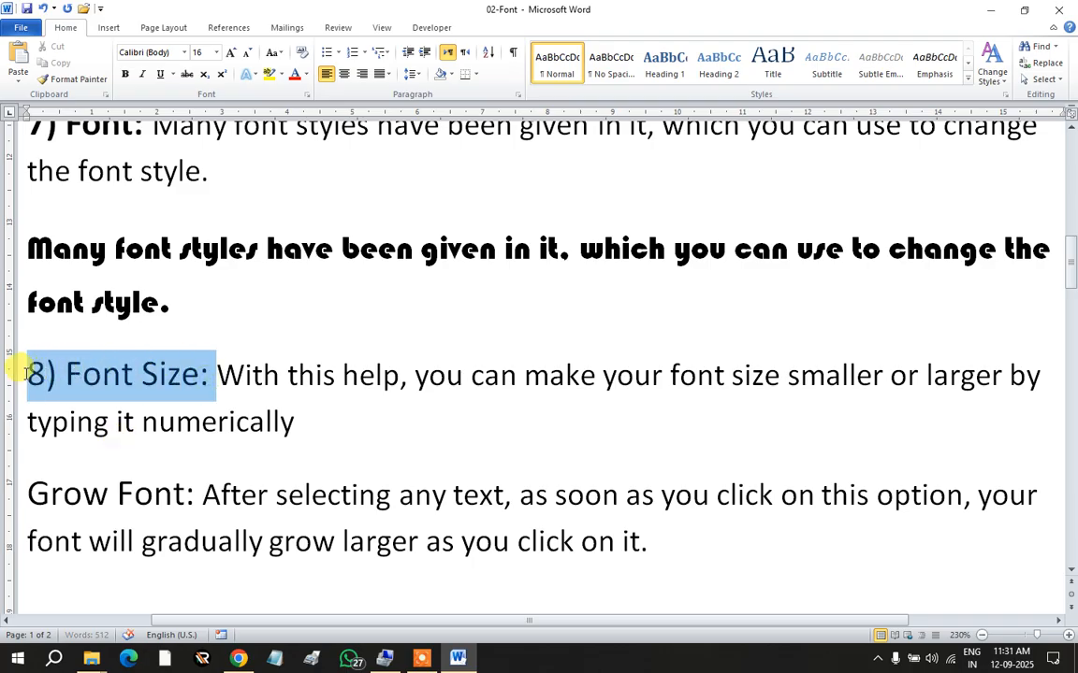
left_click(124, 74)
left_click(235, 366)
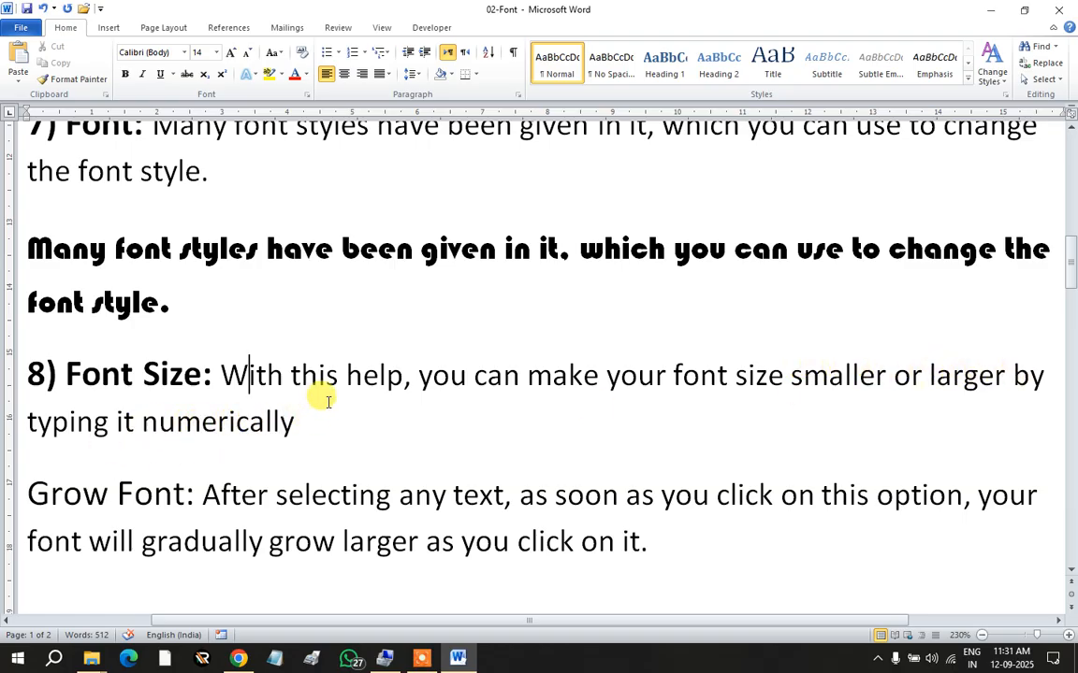
left_click(216, 53)
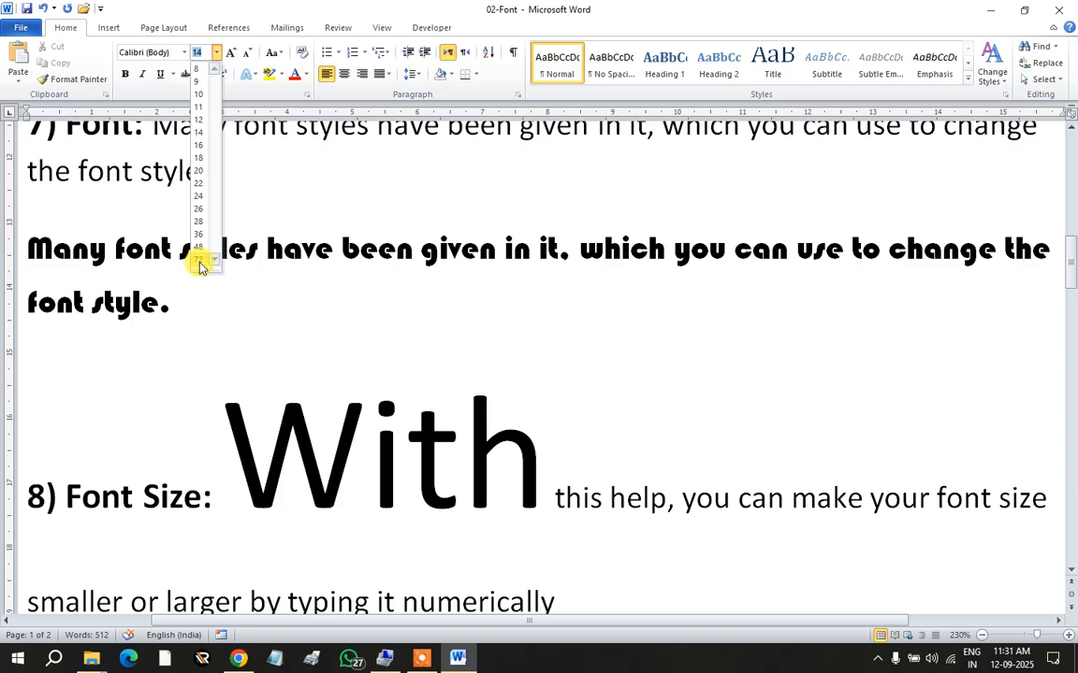
left_click(386, 380)
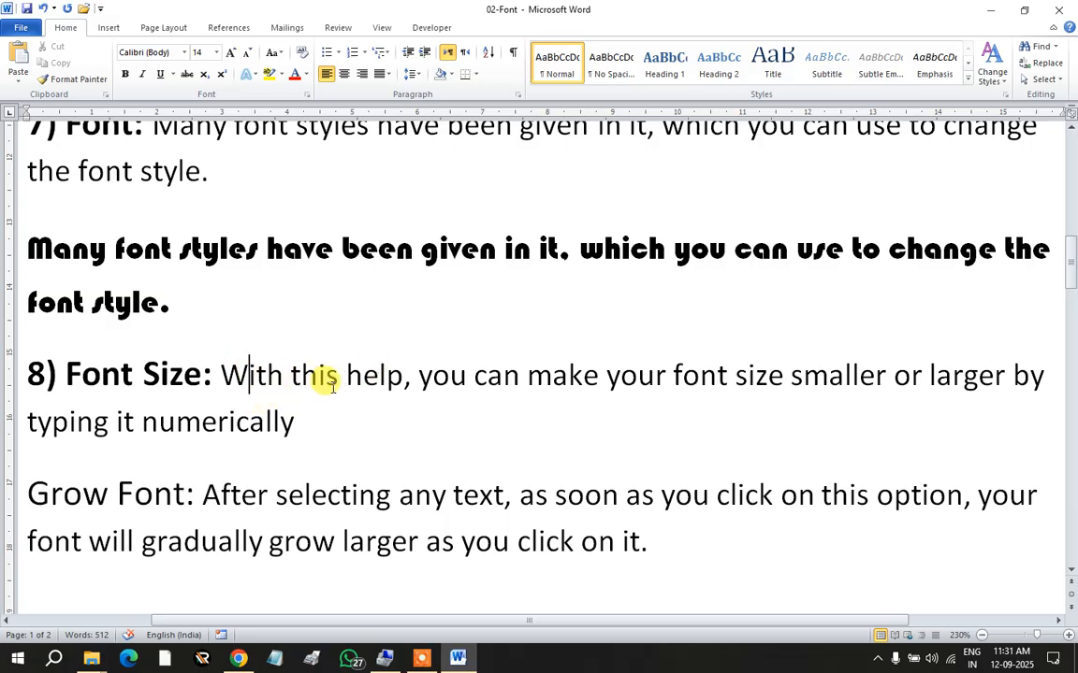
left_click_drag(218, 373, 283, 424)
left_click(256, 375)
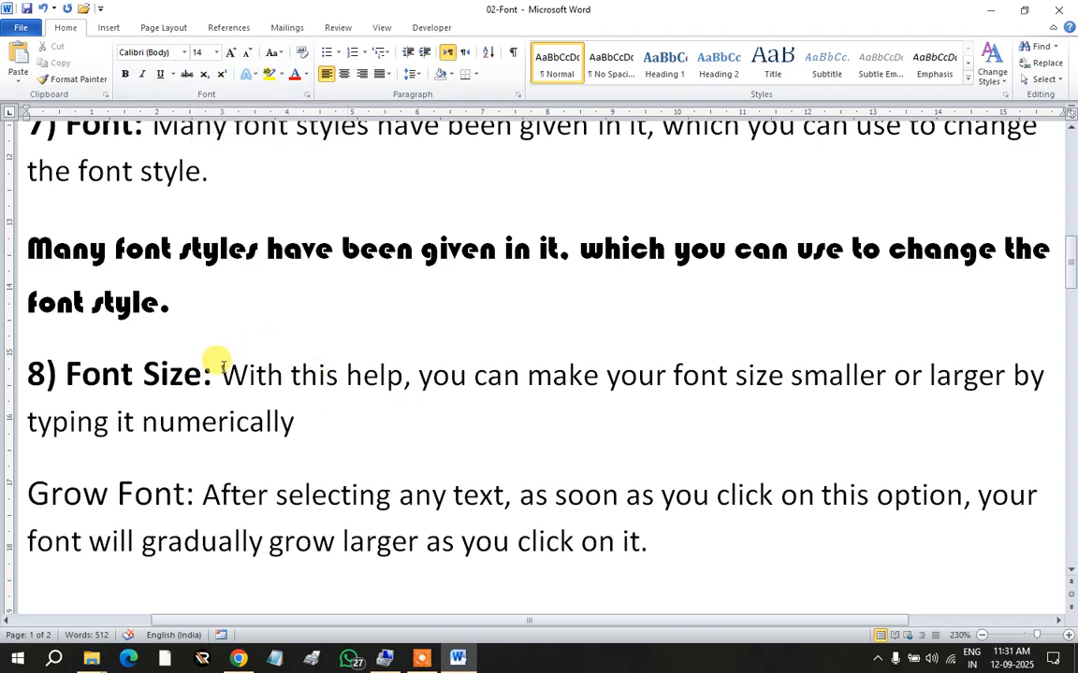
Step: Enlarge the explanation text after '8) Font Size:' to 18 pt
left_click_drag(224, 372, 285, 418)
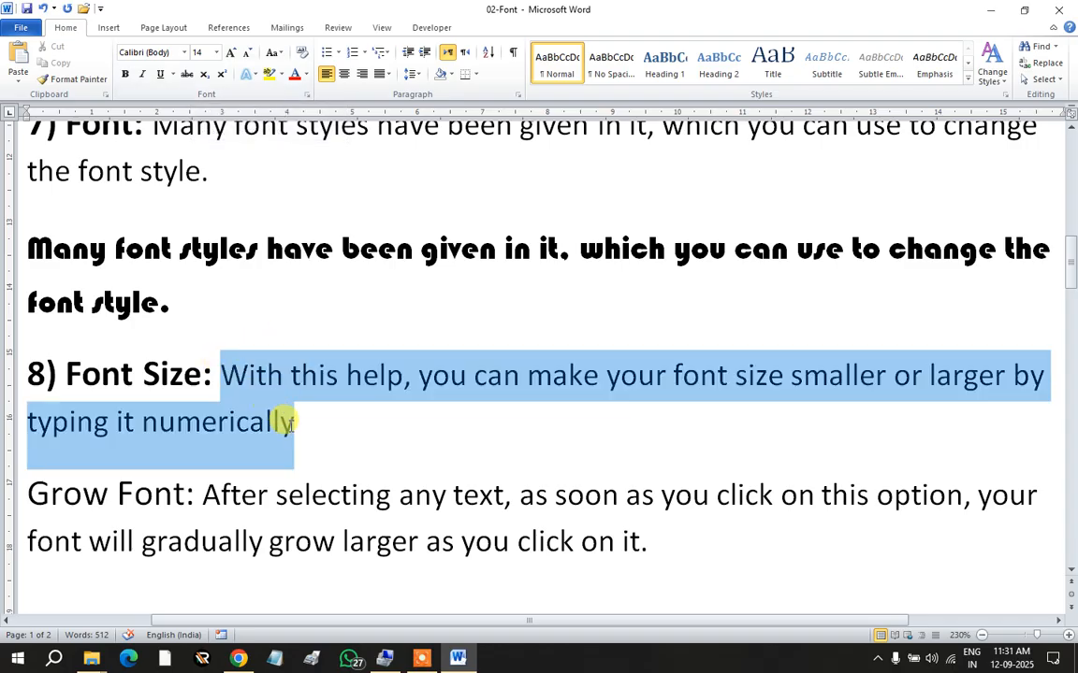
left_click(198, 52)
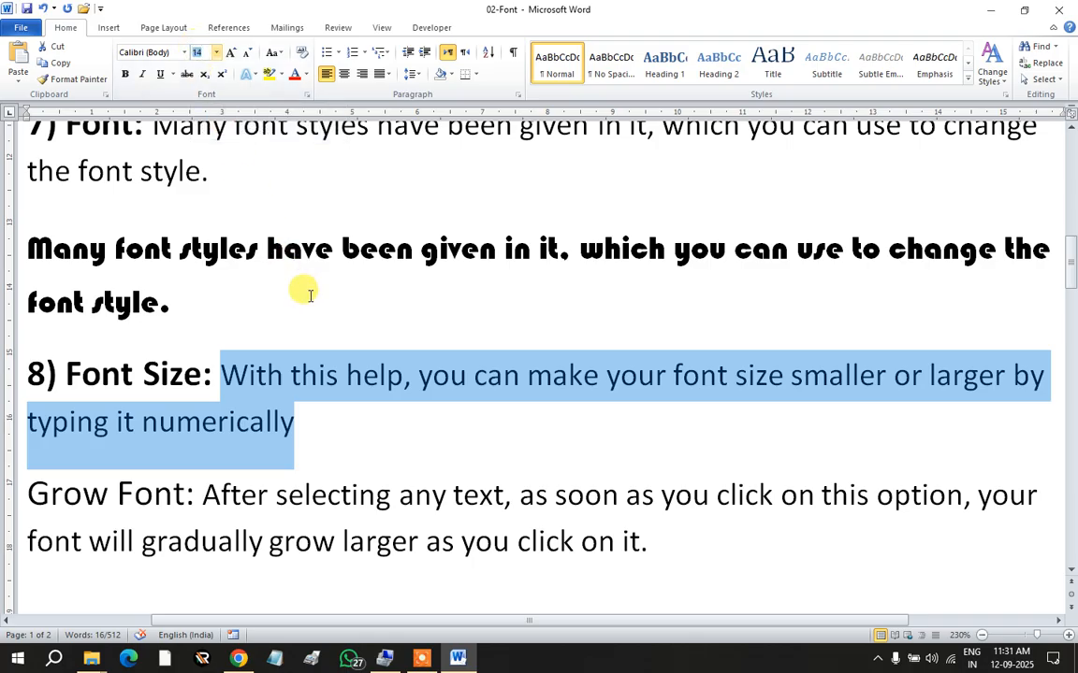
type("1")
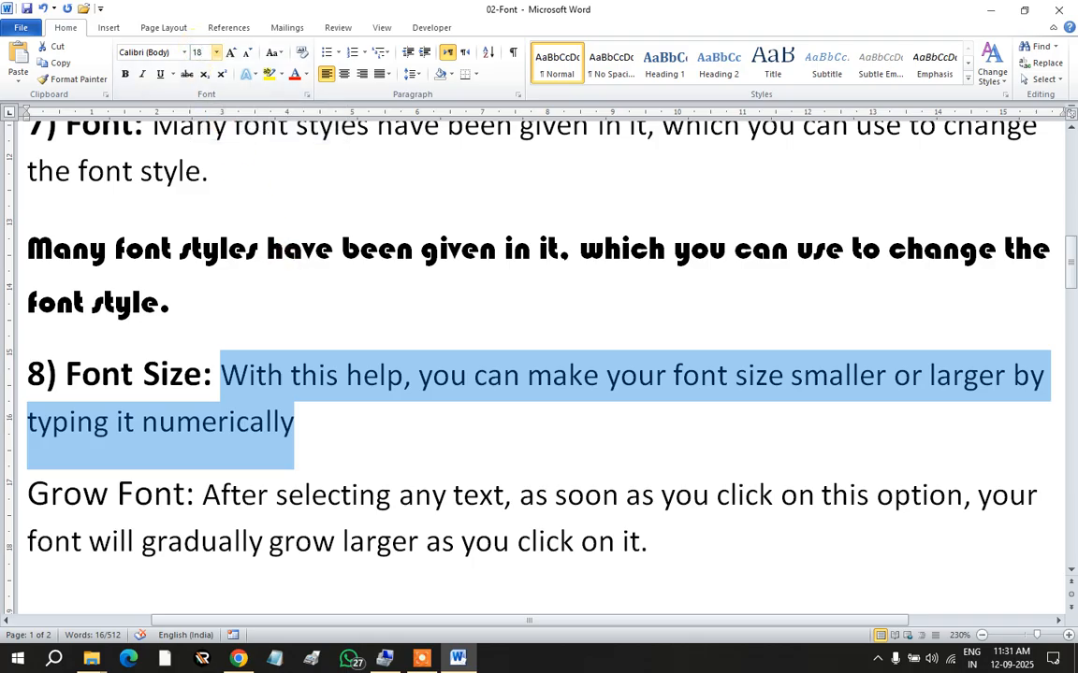
key("Return")
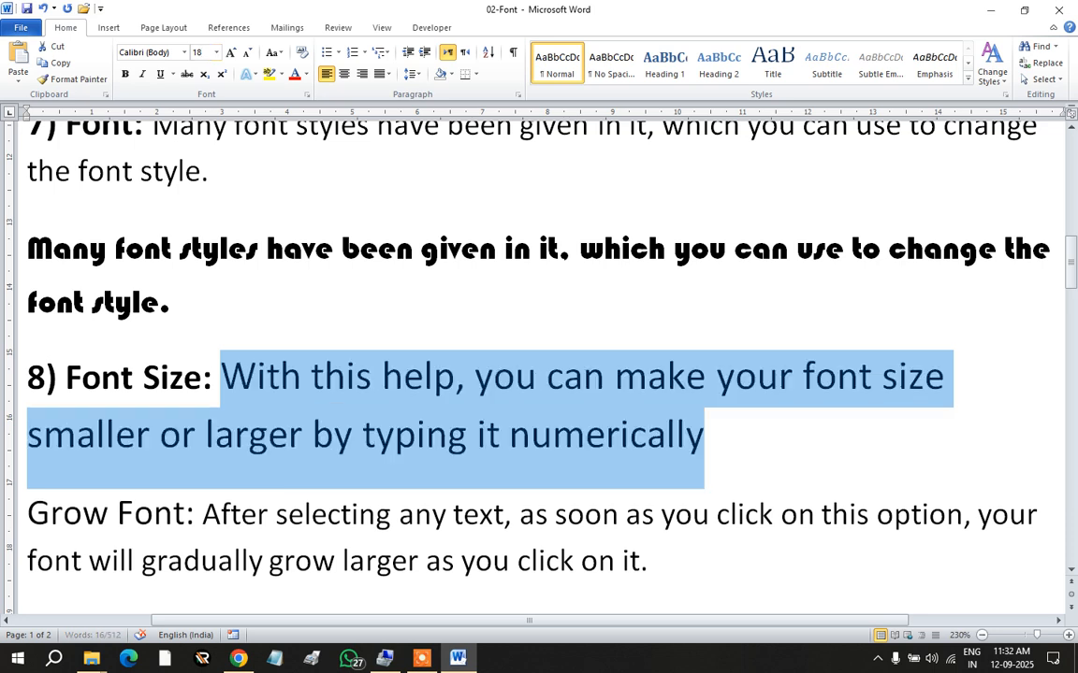
left_click(396, 435)
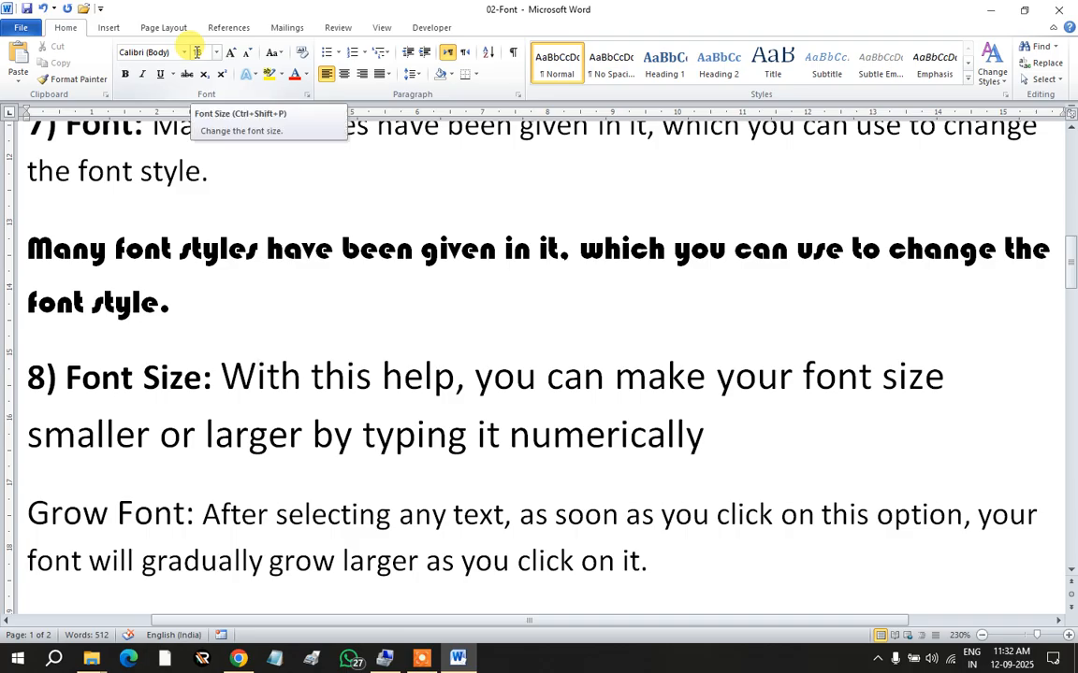
Step: Check the heading's size, then set the explanation text to 16 pt to match it
left_click_drag(208, 375, 21, 356)
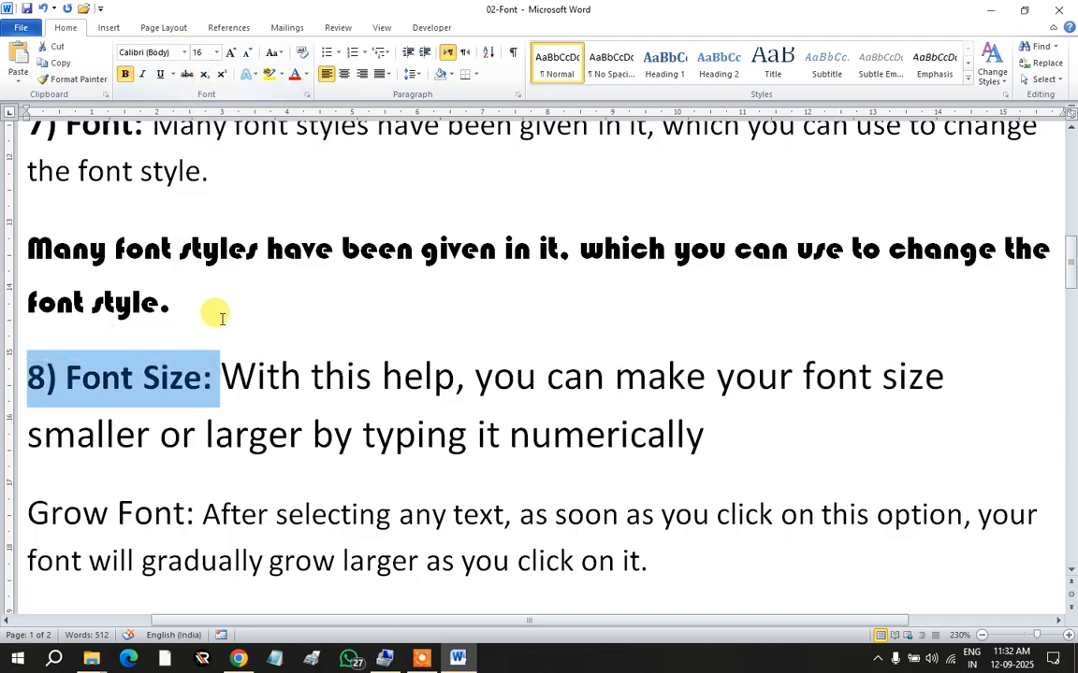
left_click(228, 374)
left_click_drag(217, 368, 597, 423)
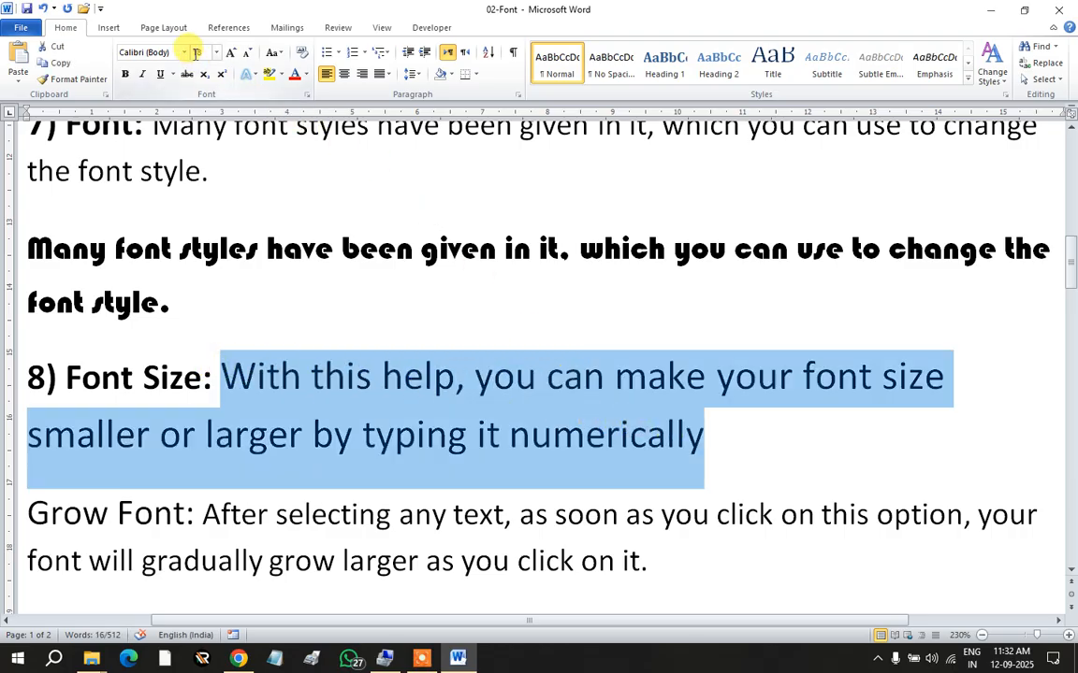
type("16")
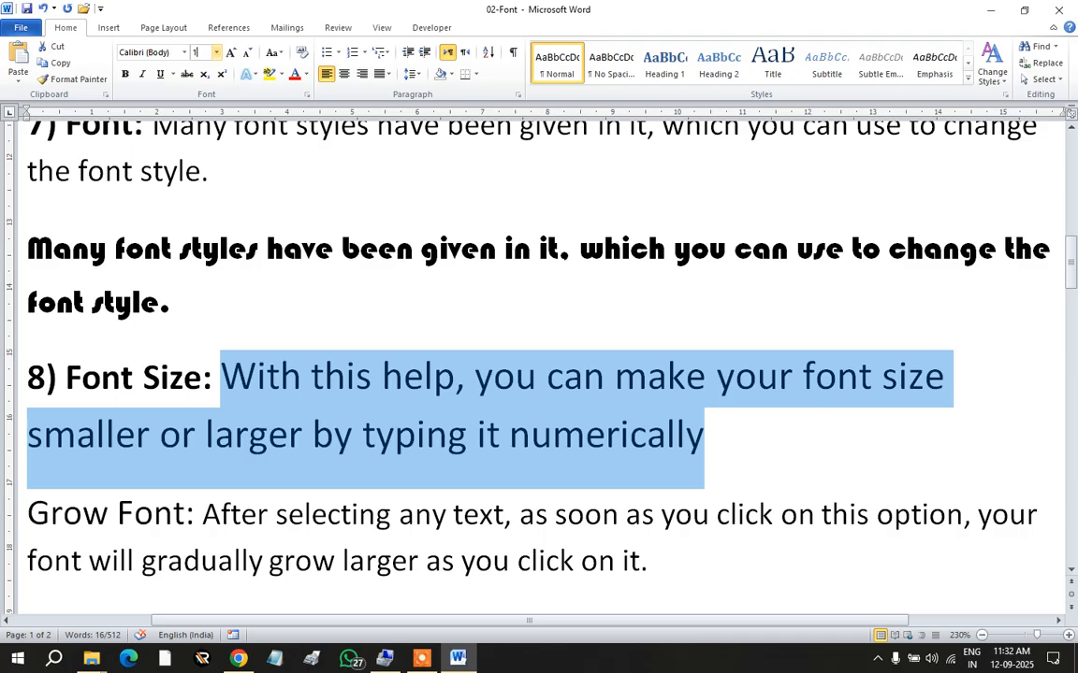
key("Return")
left_click(296, 428)
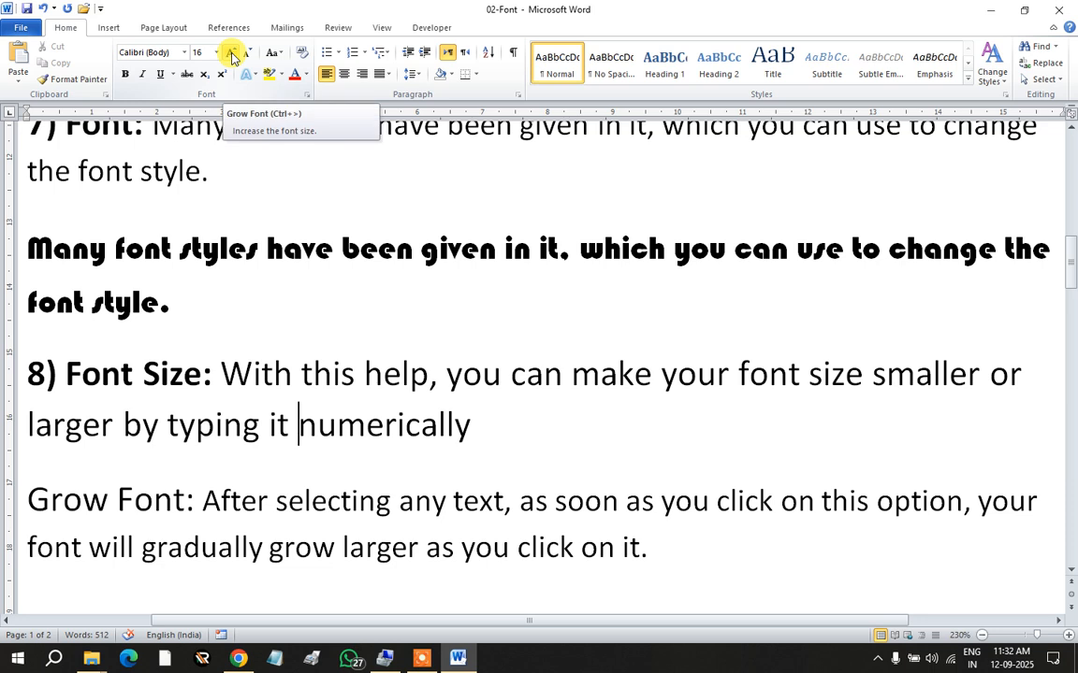
scroll(134, 383, "down", 1)
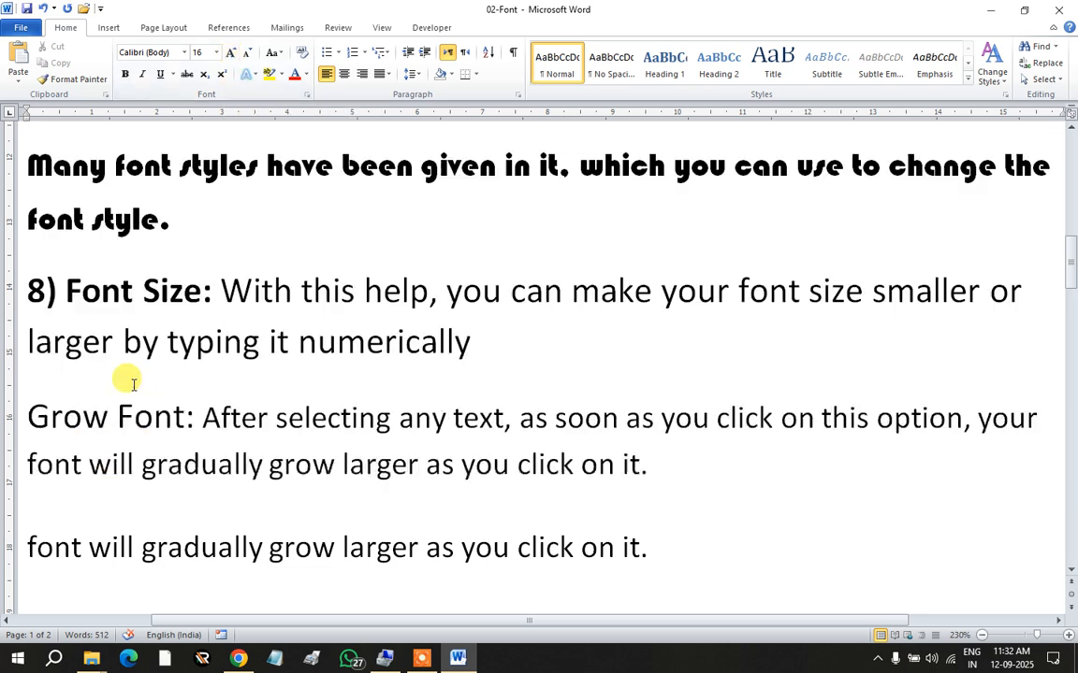
Step: Number Grow Font '9)', bold the '9) Grow Font:' heading, and select its explanation text
left_click(28, 416)
type("9")
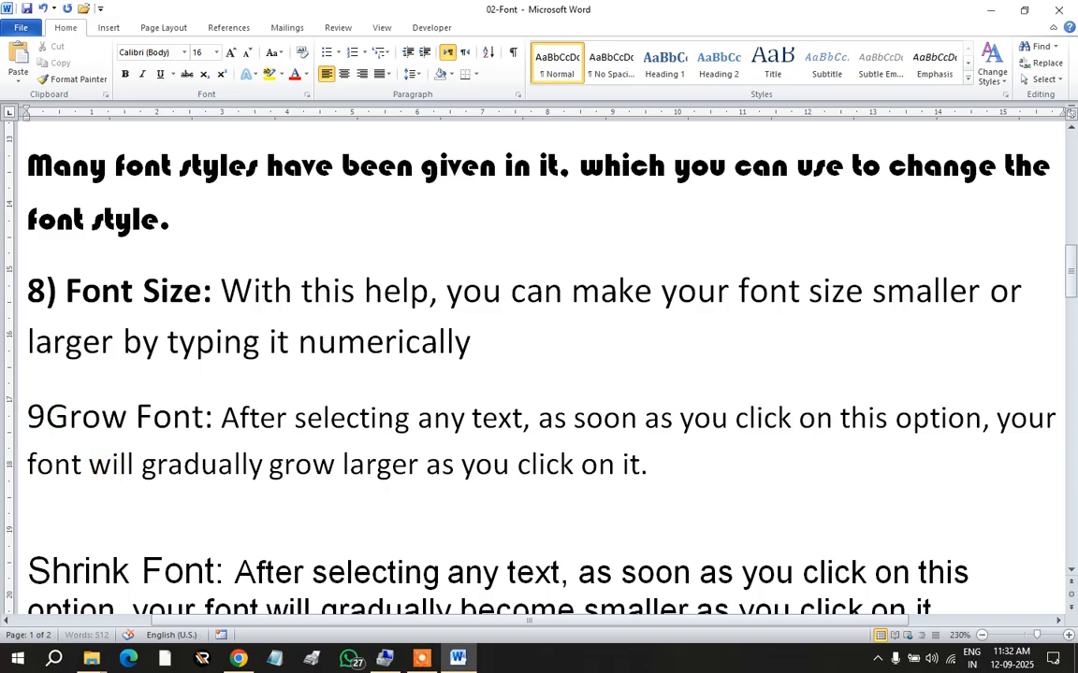
type(")")
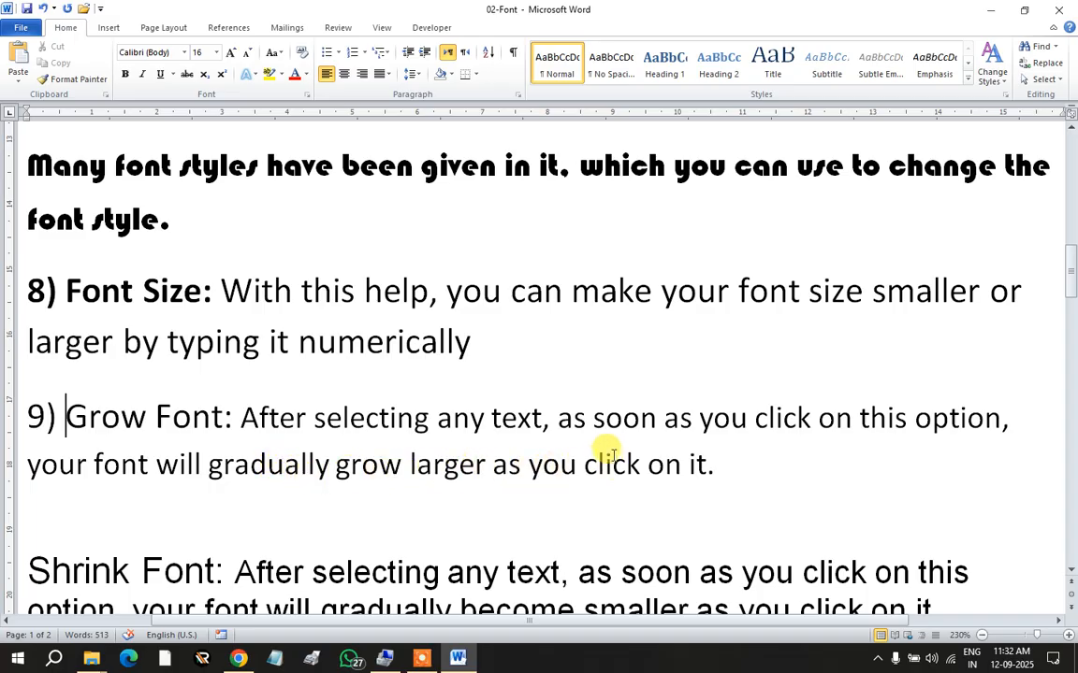
left_click_drag(224, 416, 22, 414)
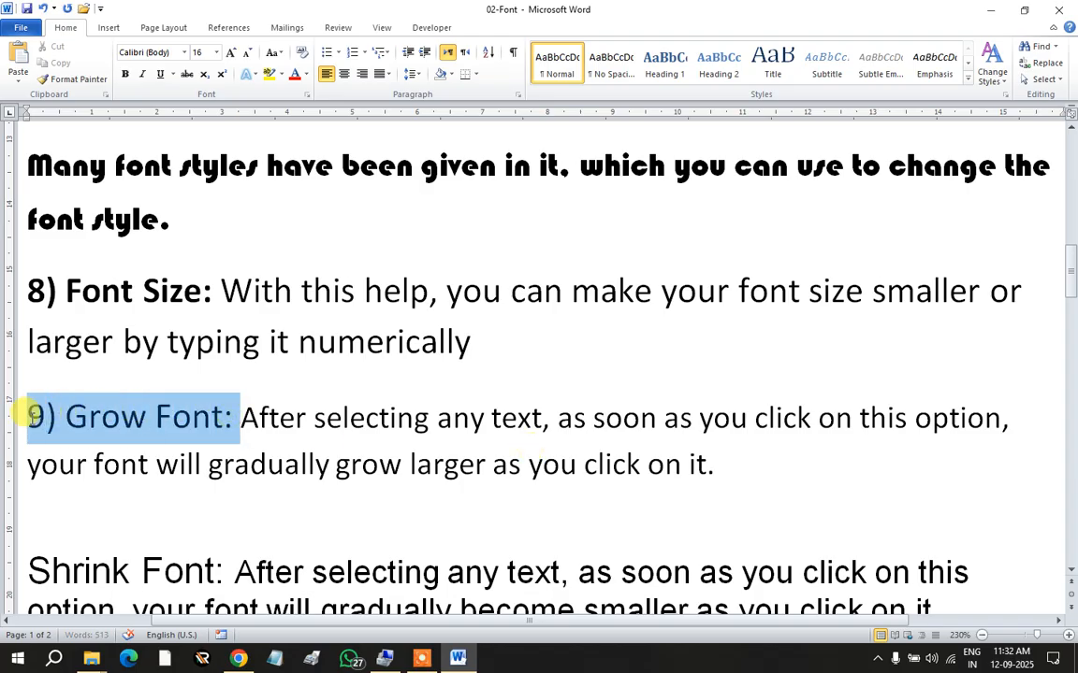
left_click(122, 76)
left_click(238, 414)
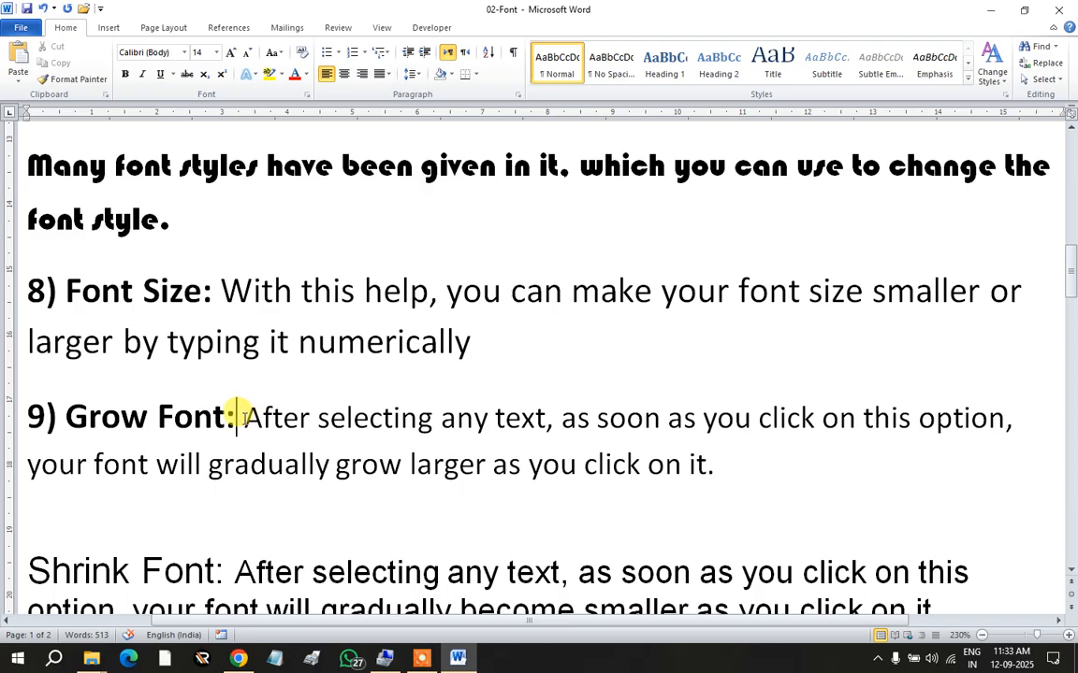
left_click_drag(243, 416, 710, 475)
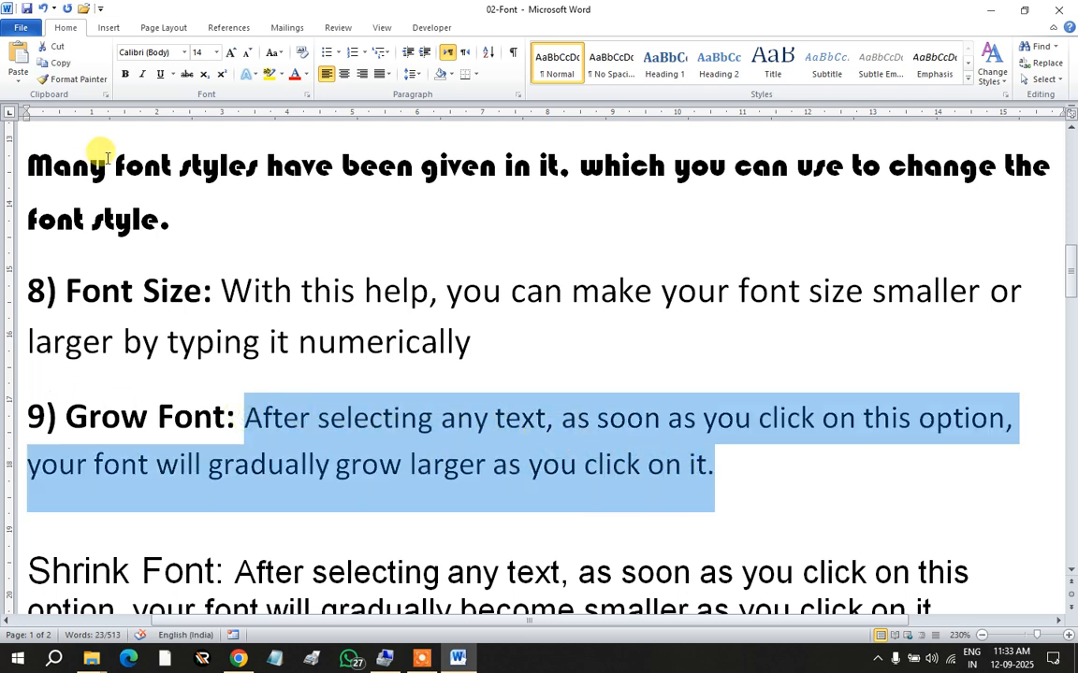
left_click(232, 57)
left_click(232, 57)
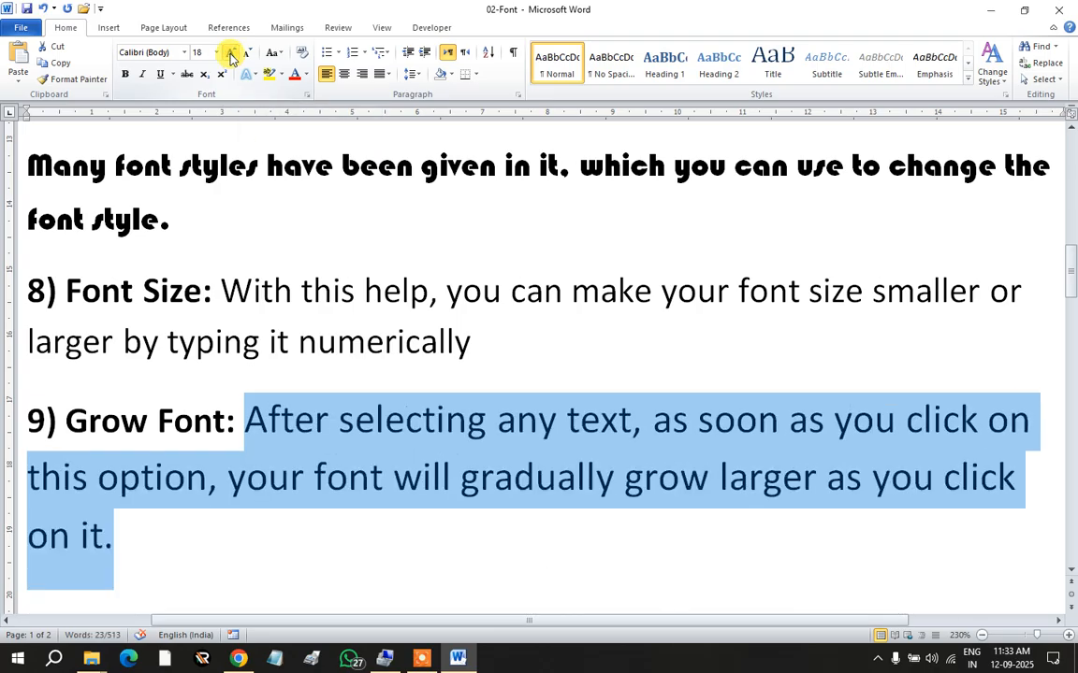
left_click(232, 57)
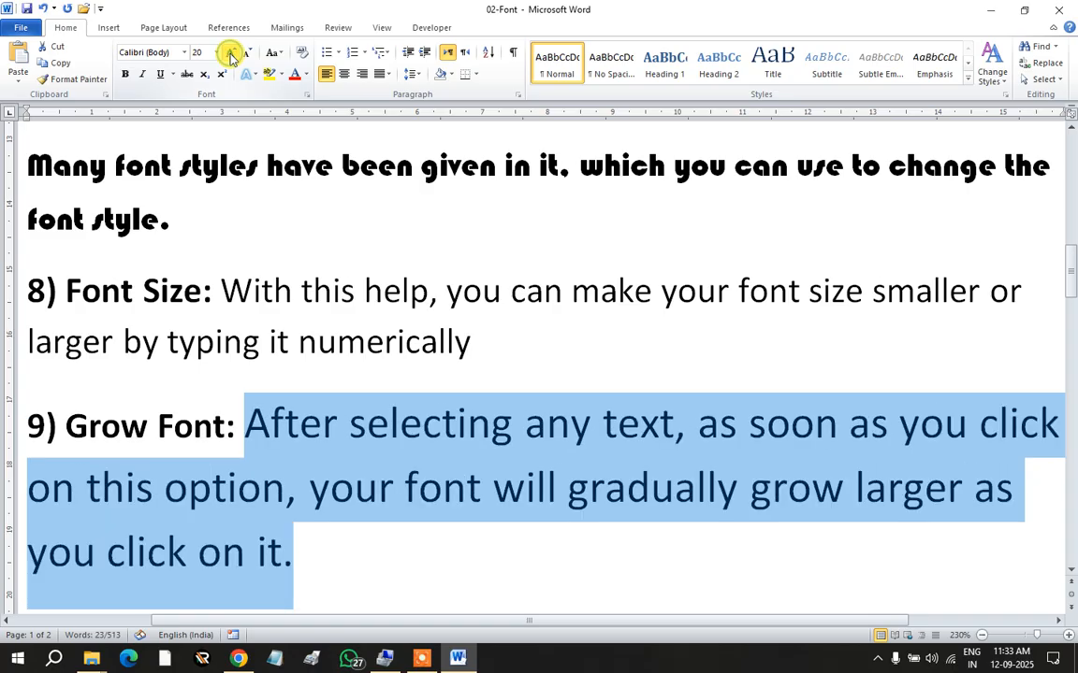
left_click(232, 57)
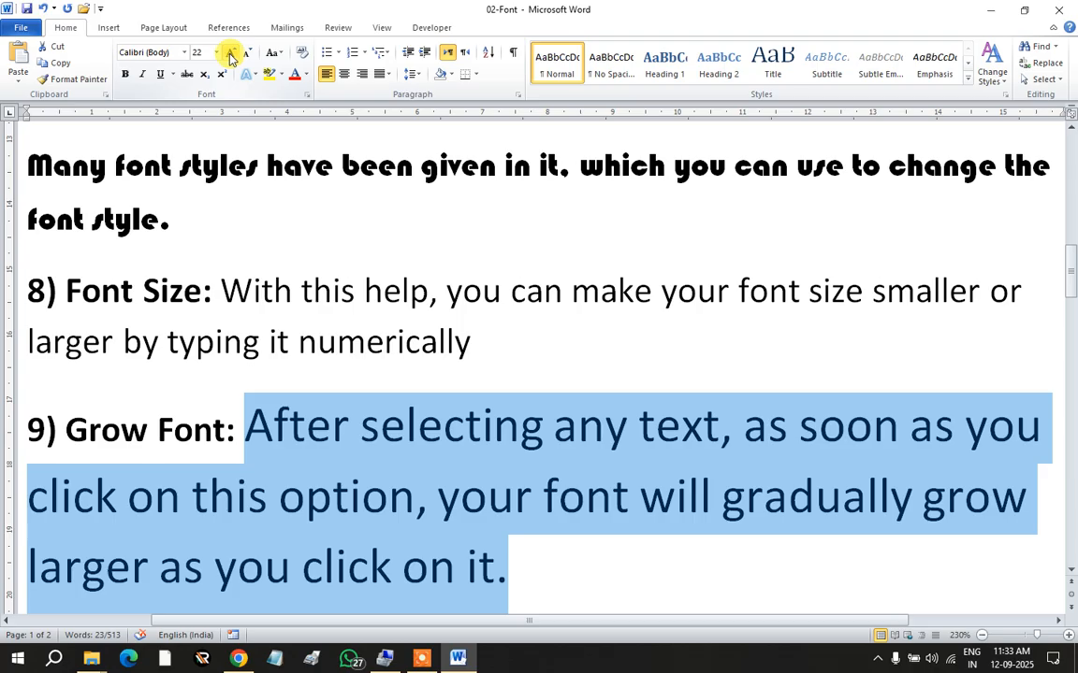
left_click(232, 57)
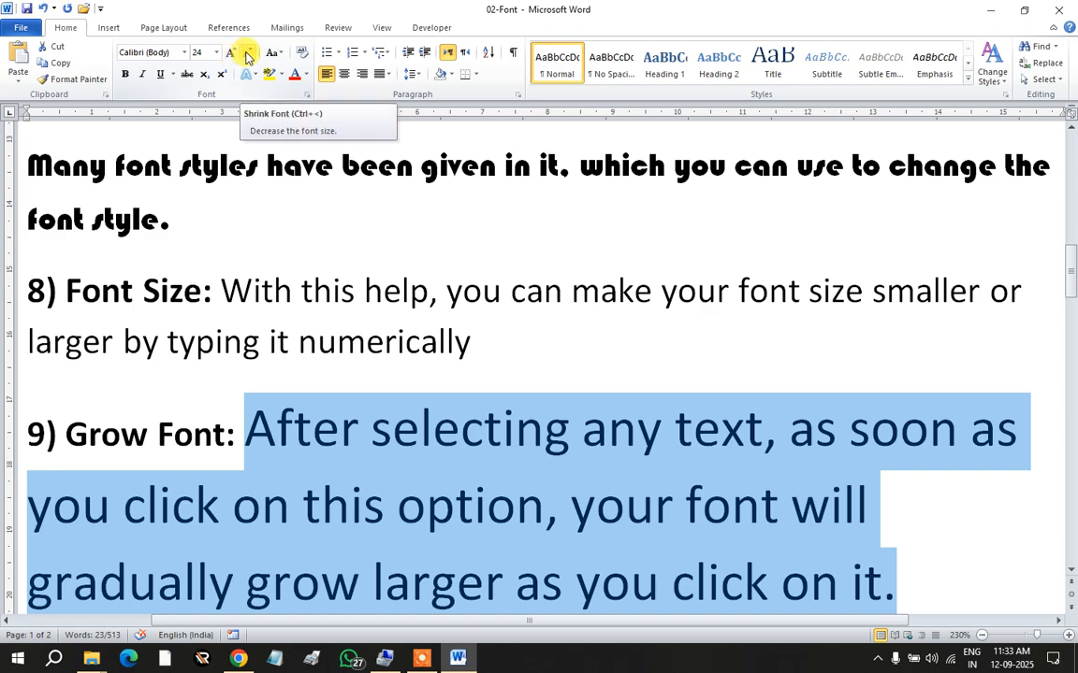
left_click(246, 55)
left_click(246, 54)
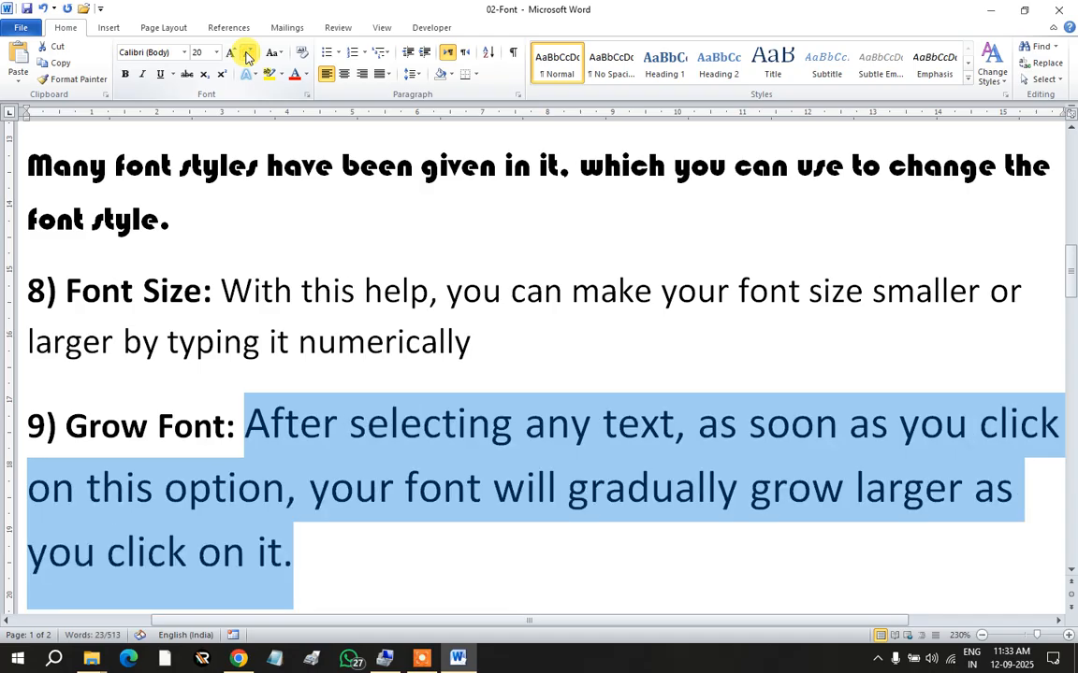
left_click(246, 54)
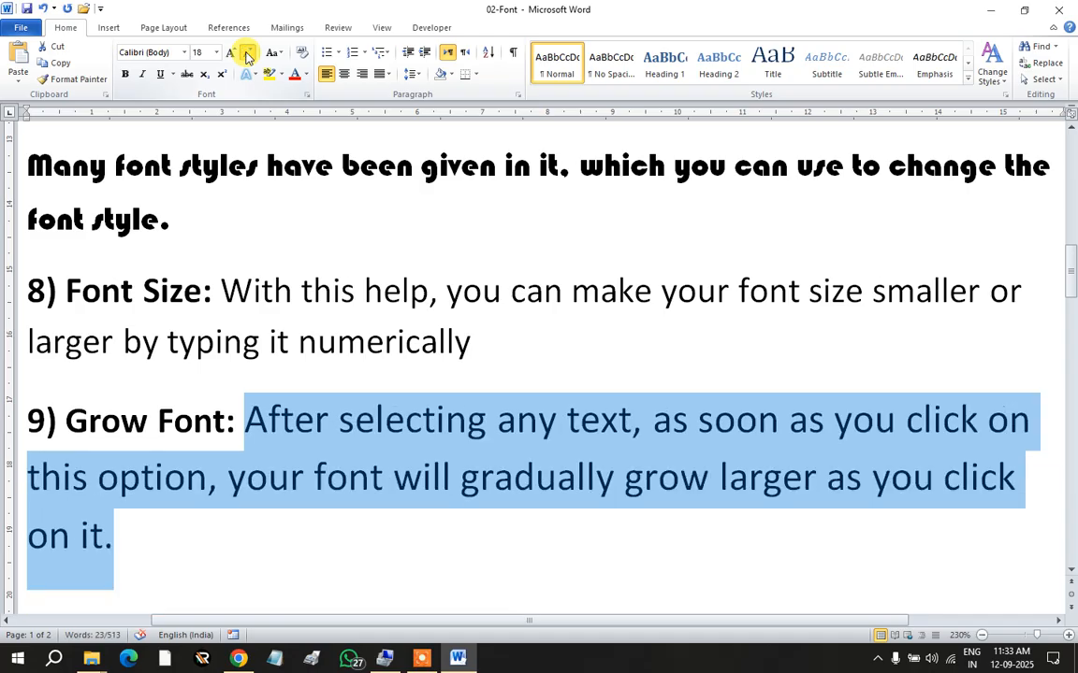
left_click(246, 54)
left_click(246, 54)
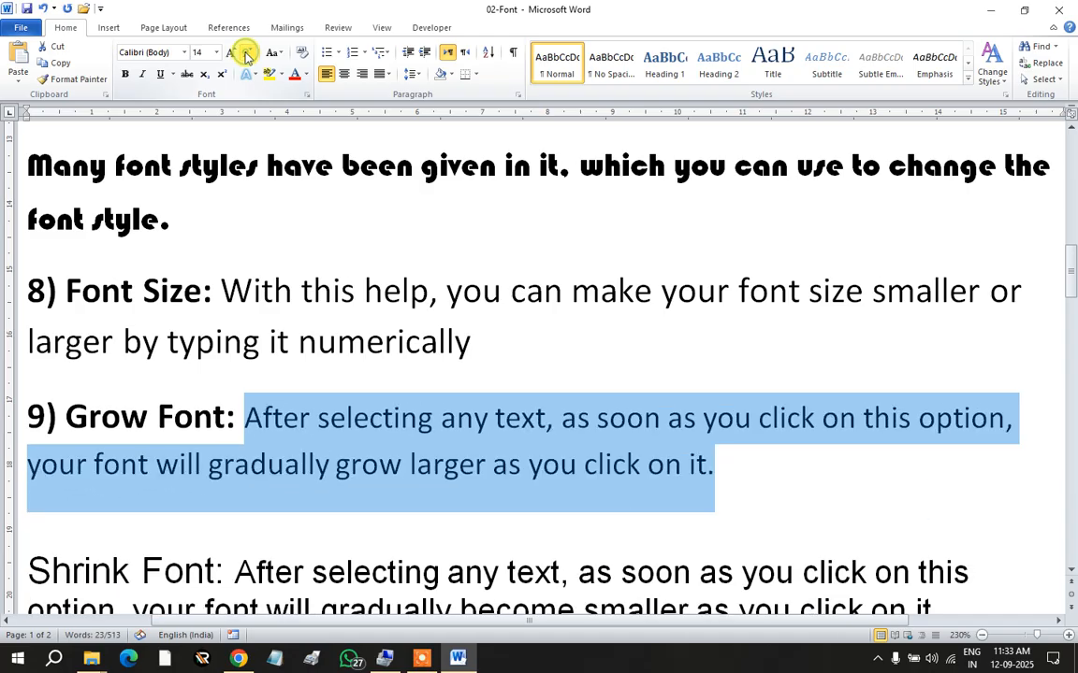
left_click(228, 53)
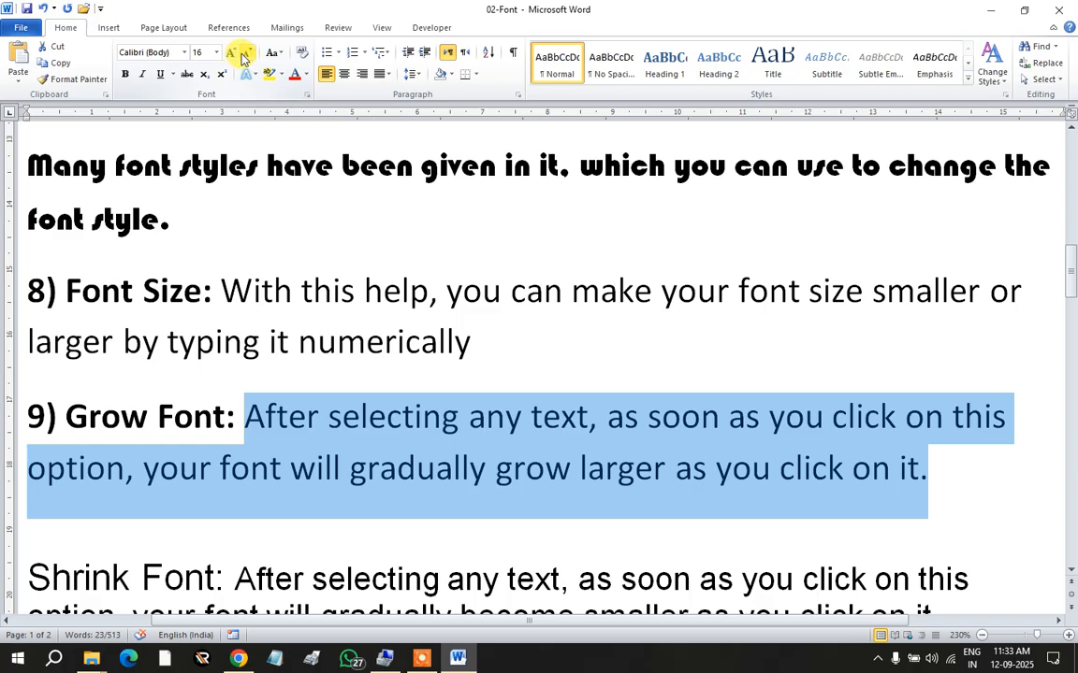
left_click(267, 447)
Step: Insert '10) ' before Shrink Font and make the '10) Shrink Font:' heading bold
scroll(225, 440, "down", 2)
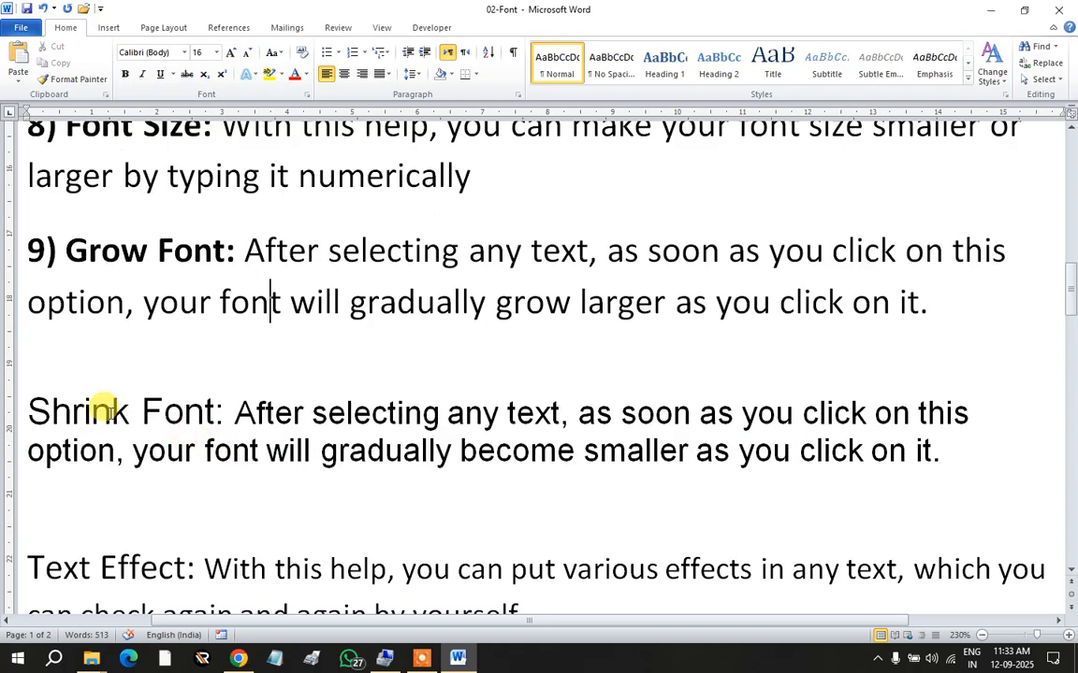
left_click(28, 410)
type("10")
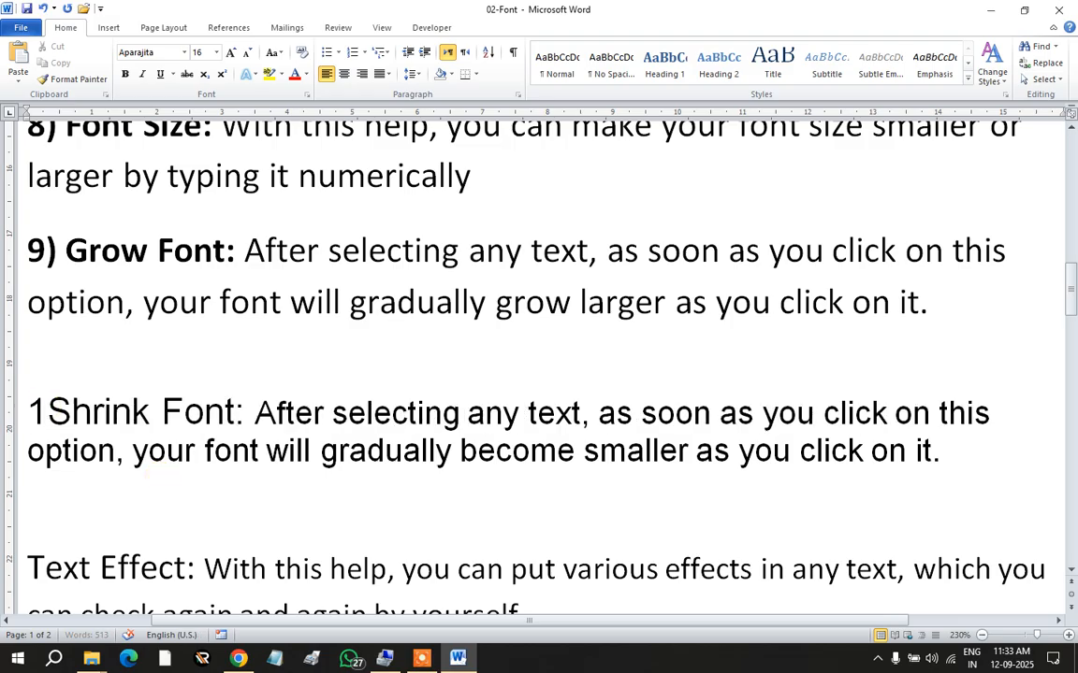
type(")")
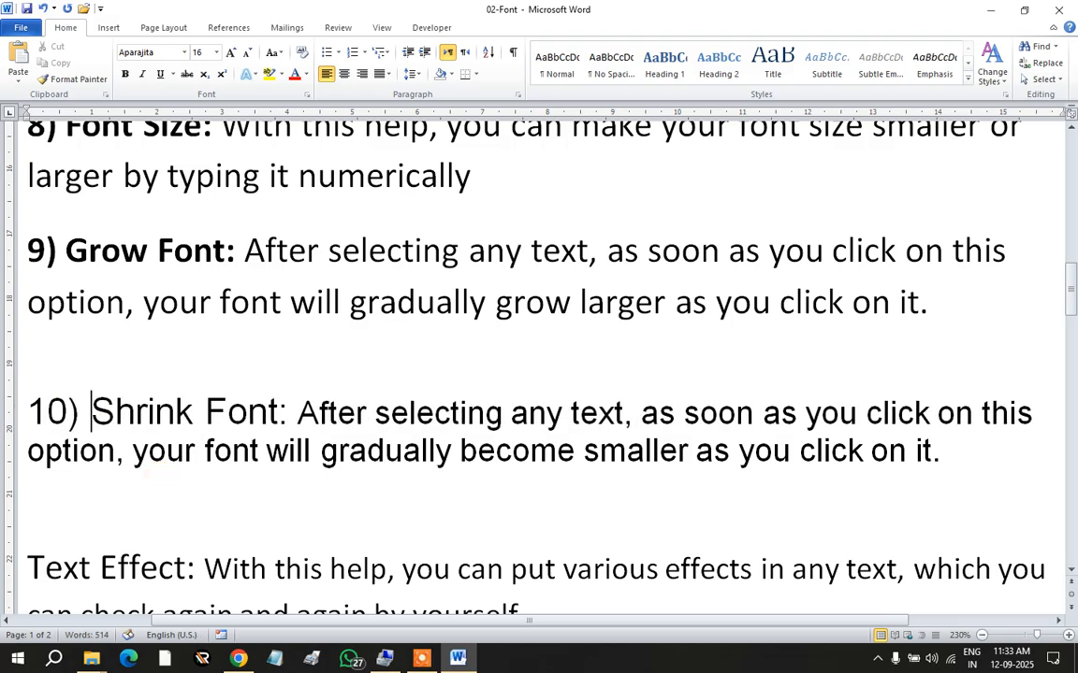
left_click_drag(296, 412, 26, 411)
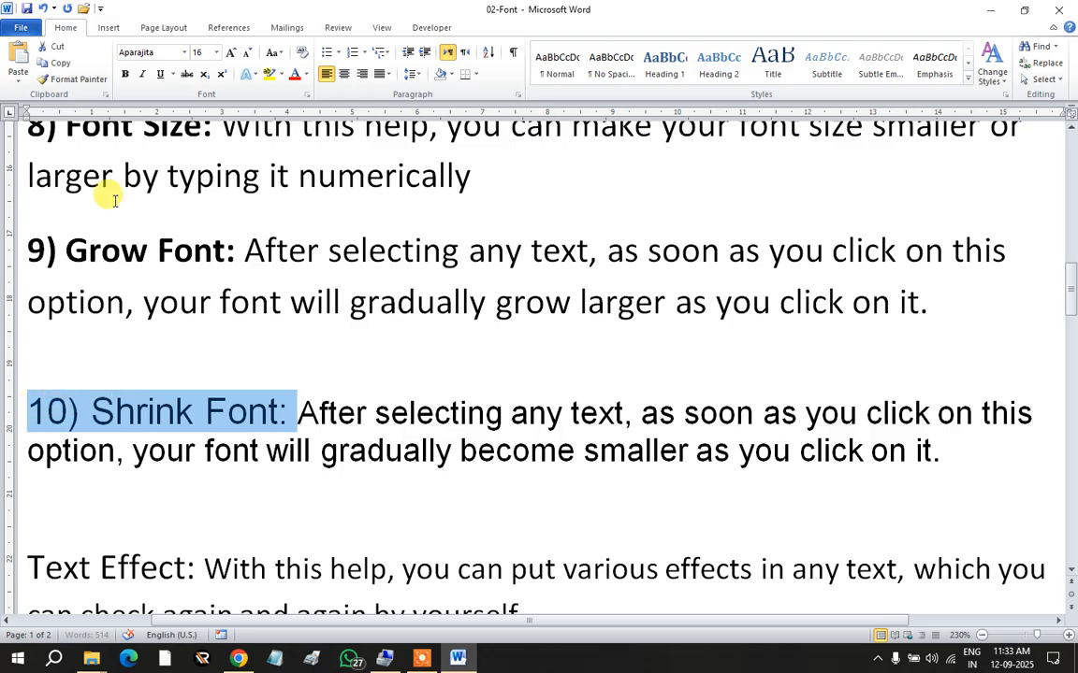
left_click(125, 74)
left_click(325, 414)
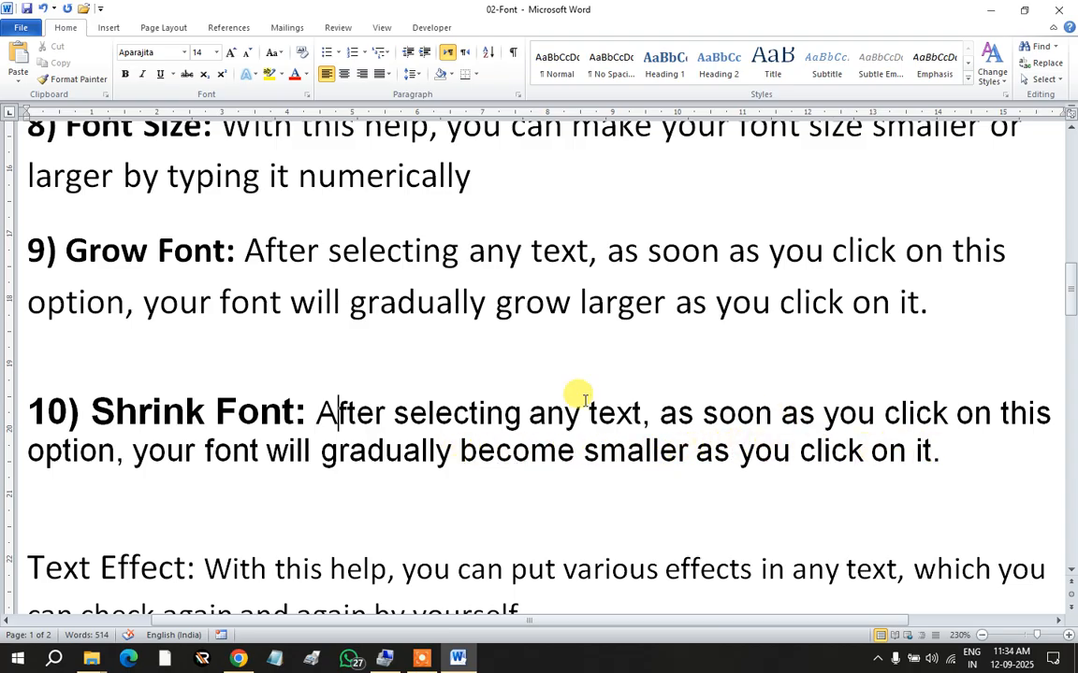
left_click_drag(318, 413, 940, 446)
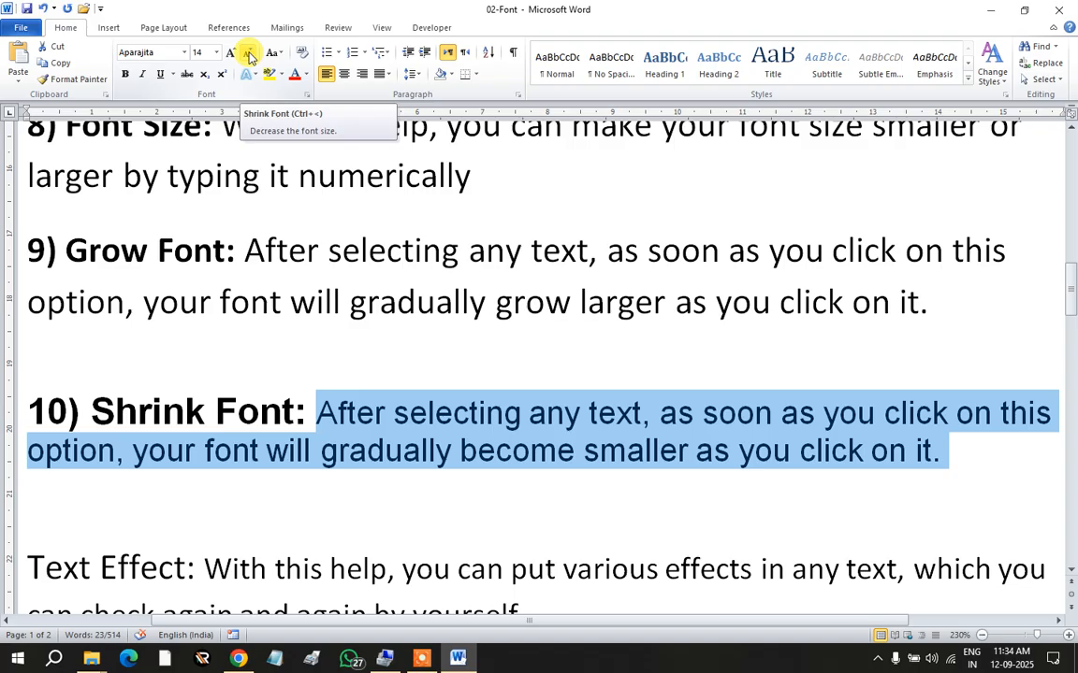
left_click(249, 54)
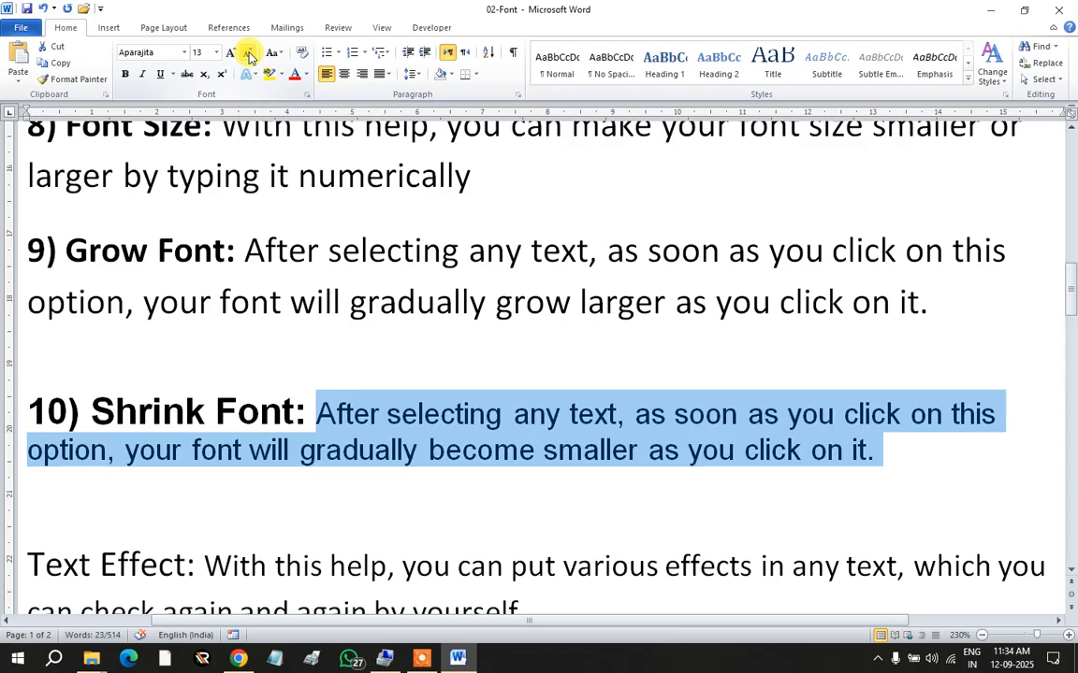
left_click(249, 54)
left_click(249, 55)
left_click(249, 54)
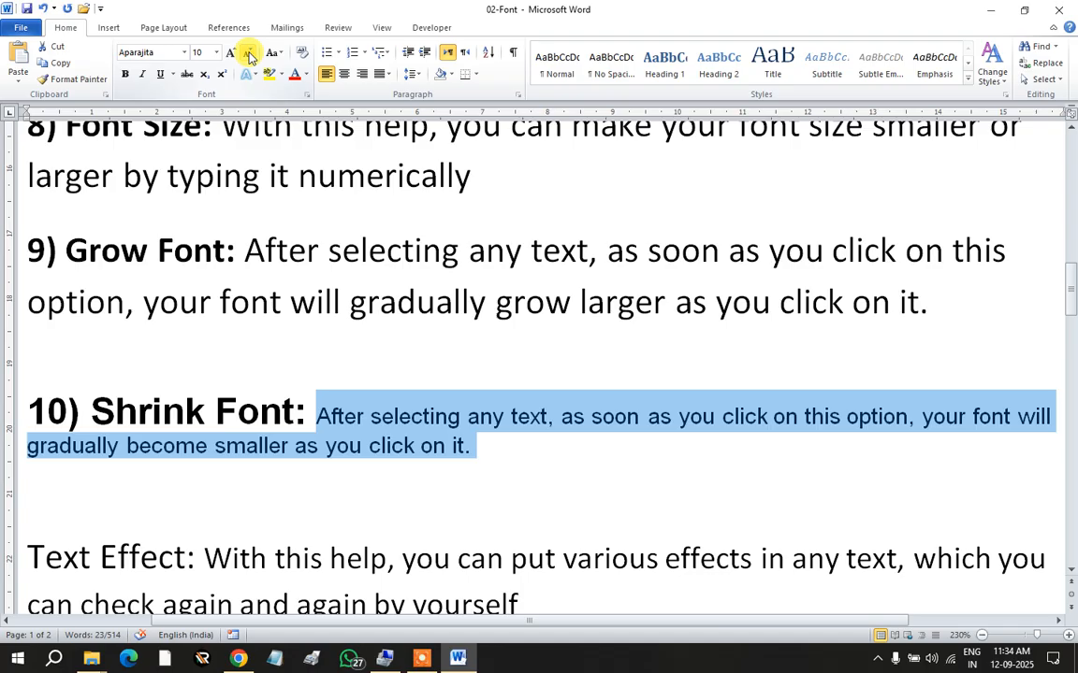
left_click(249, 55)
left_click(249, 54)
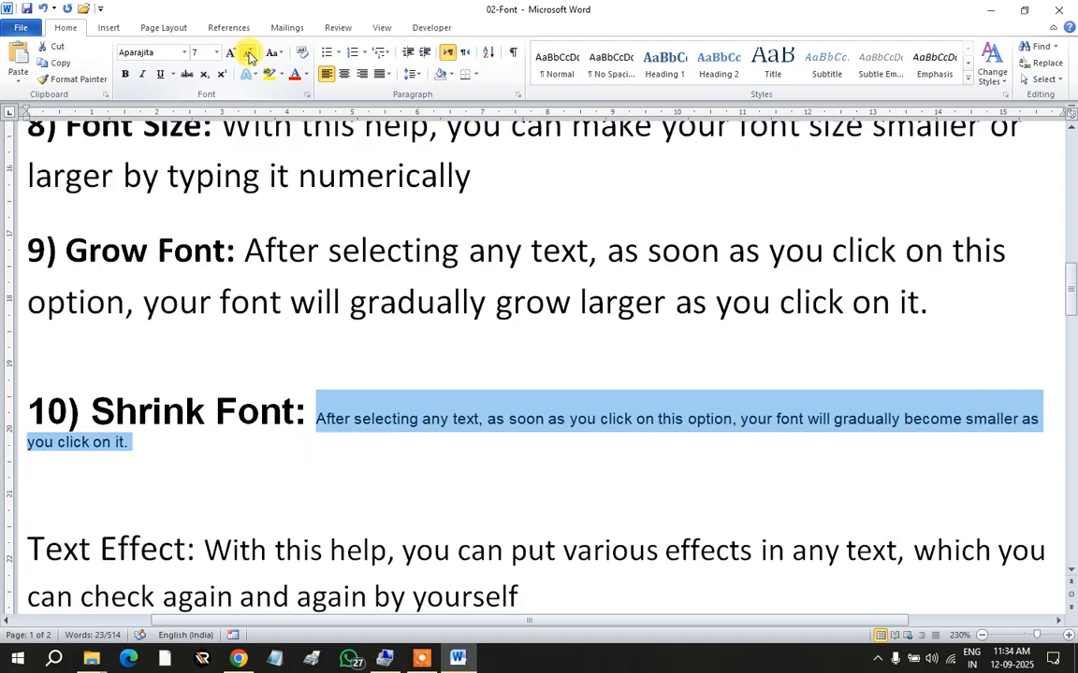
left_click(249, 54)
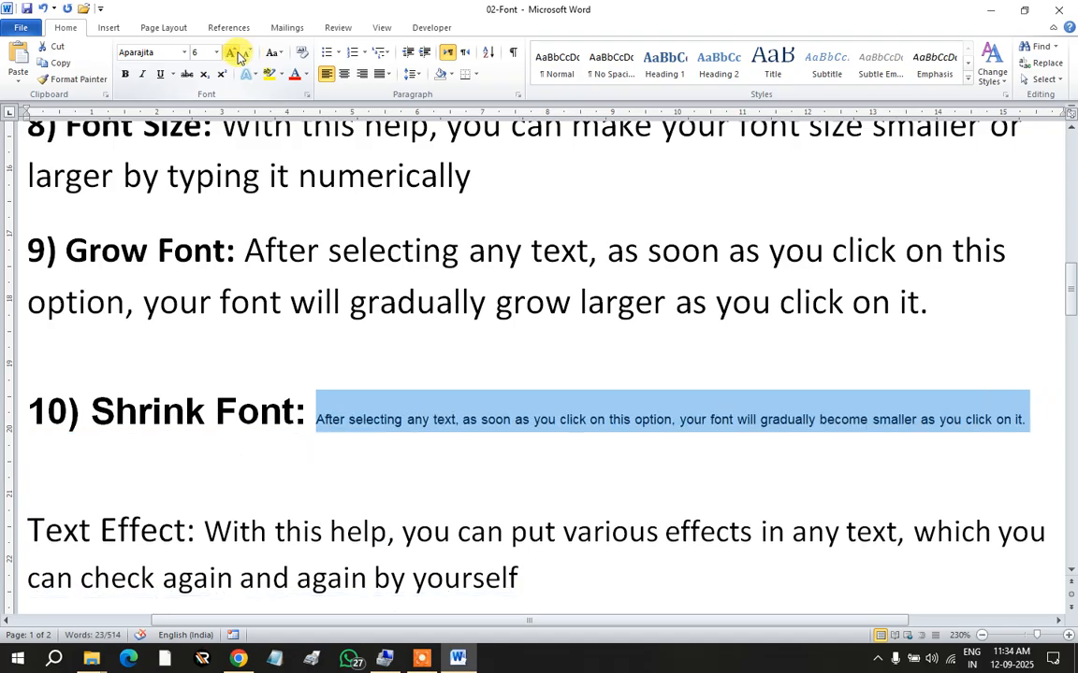
left_click(233, 55)
left_click(234, 54)
left_click(234, 54)
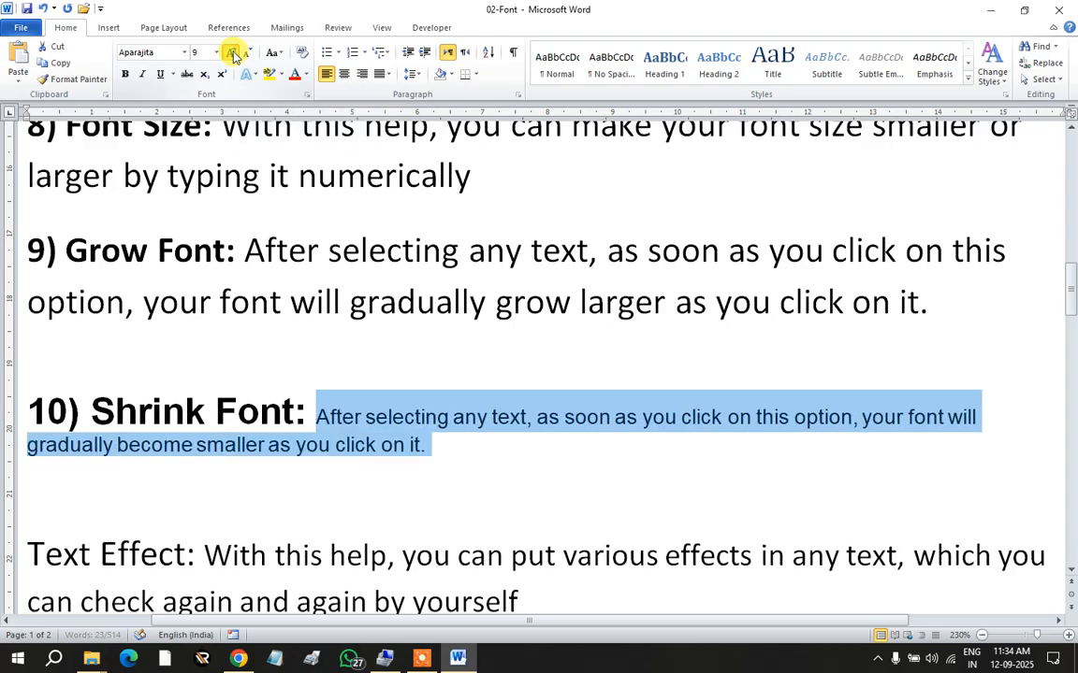
left_click(234, 54)
left_click(234, 54)
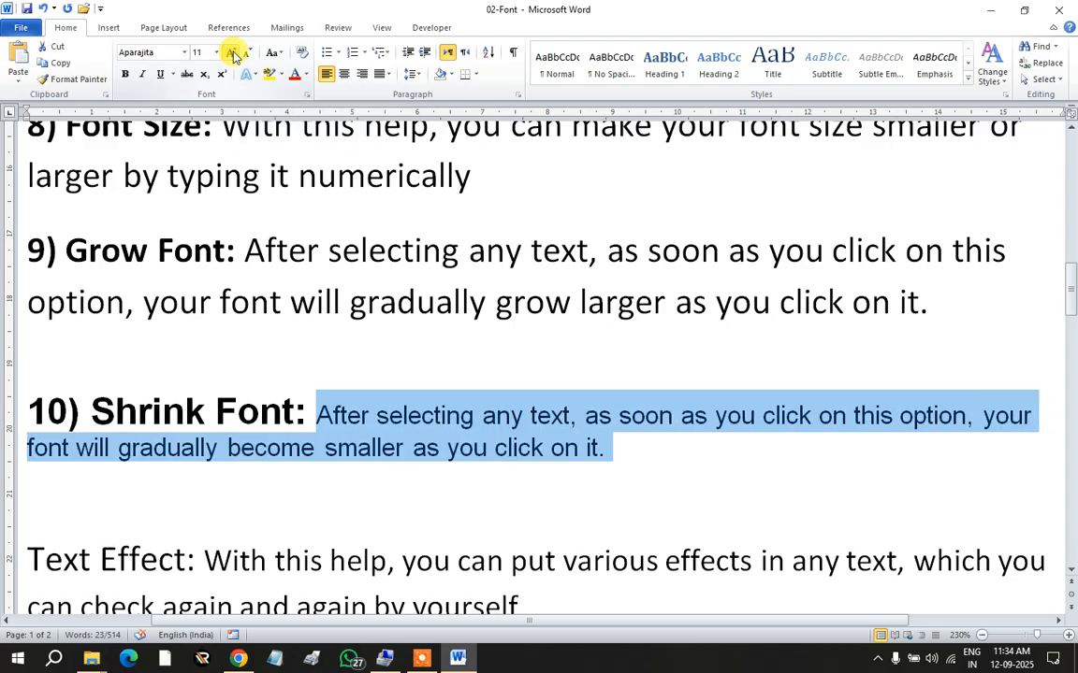
left_click(234, 54)
left_click(233, 54)
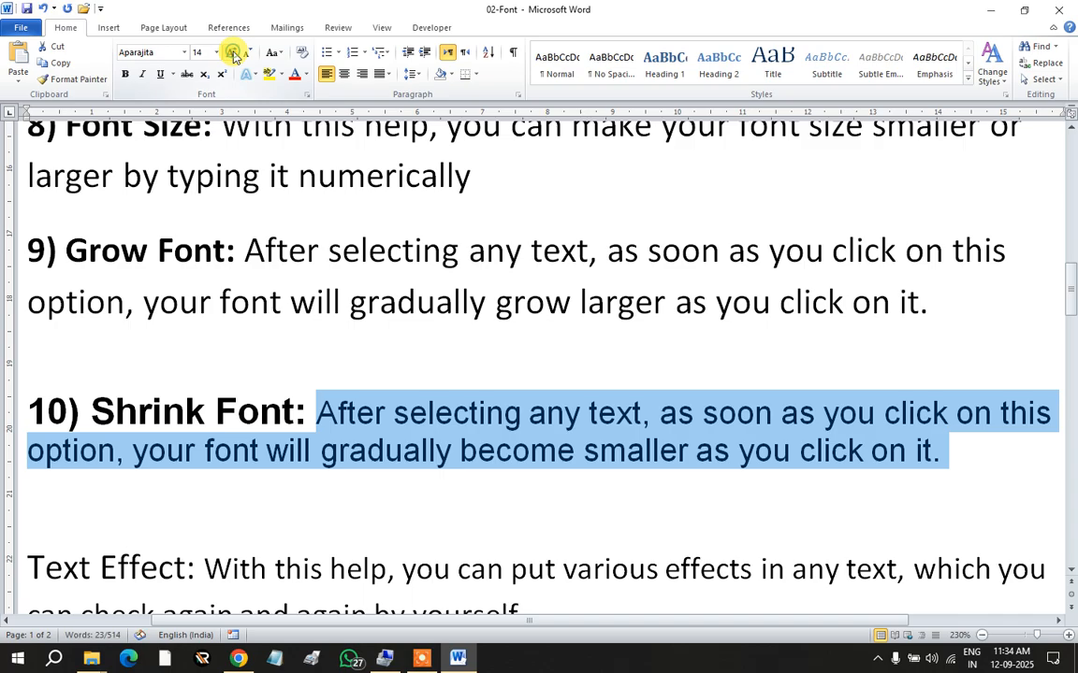
left_click(234, 54)
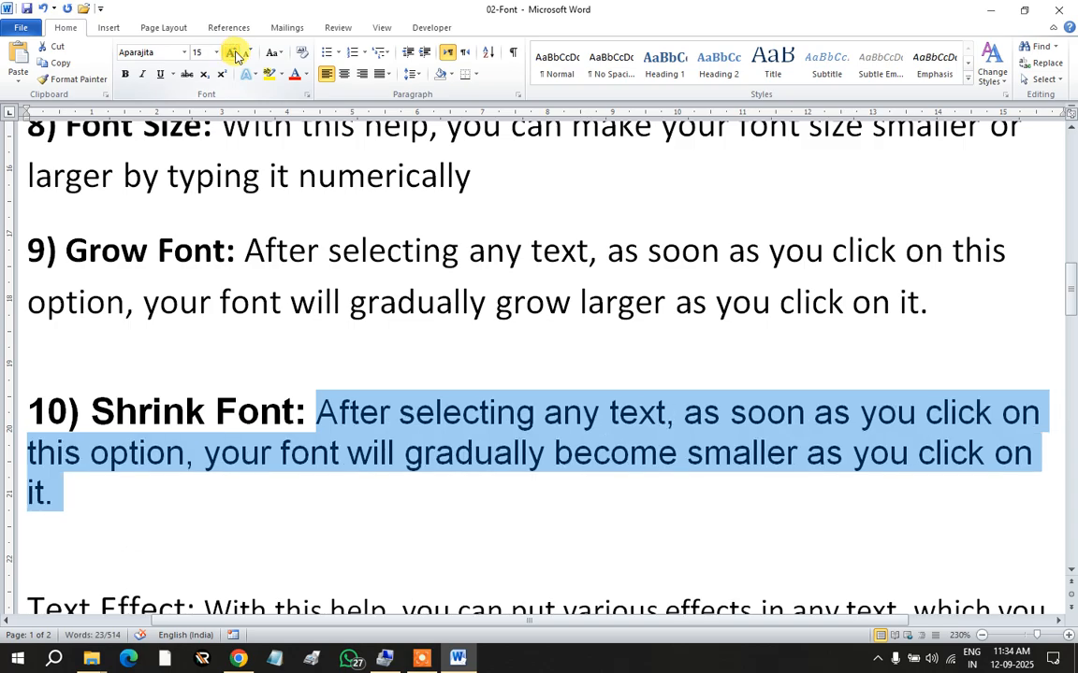
left_click(247, 53)
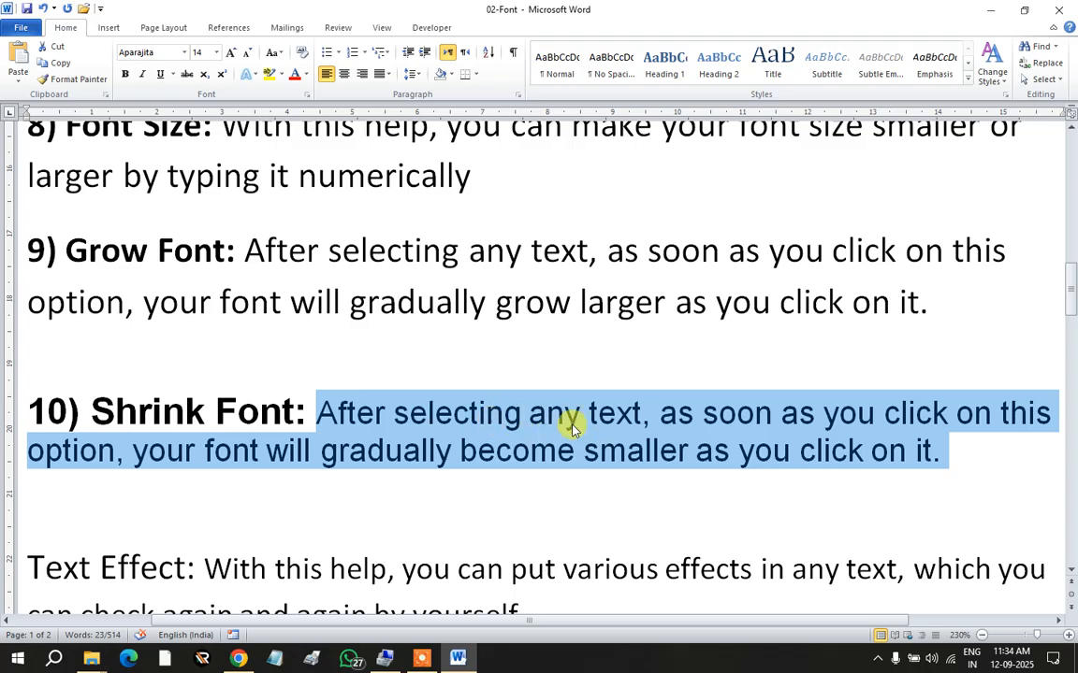
left_click(235, 53)
left_click(248, 52)
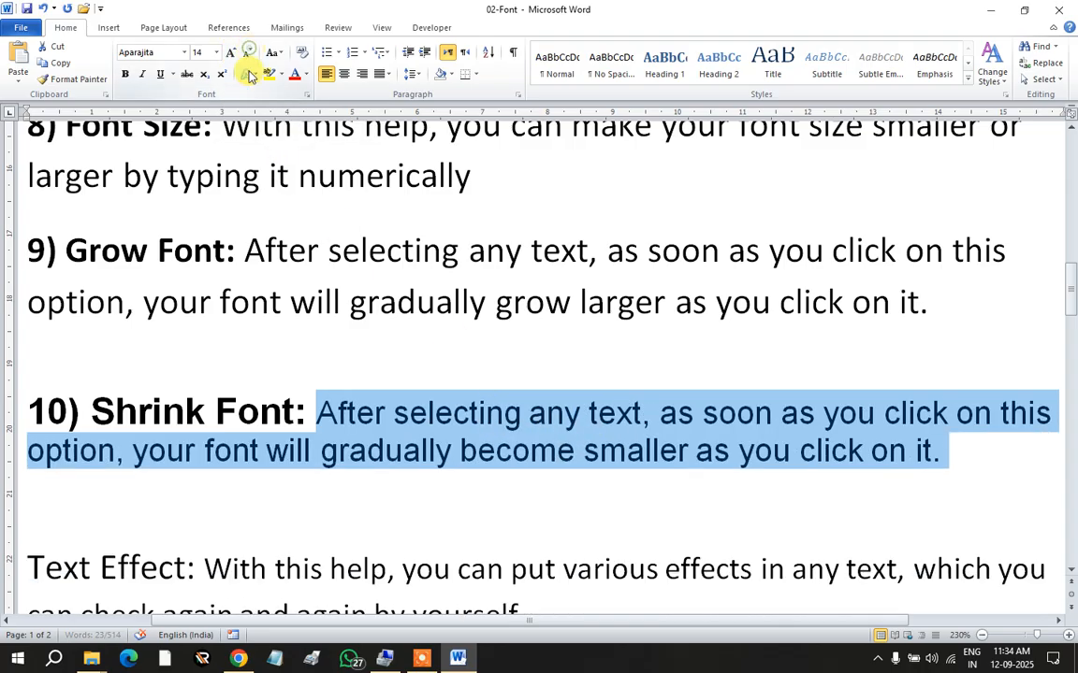
left_click(404, 450)
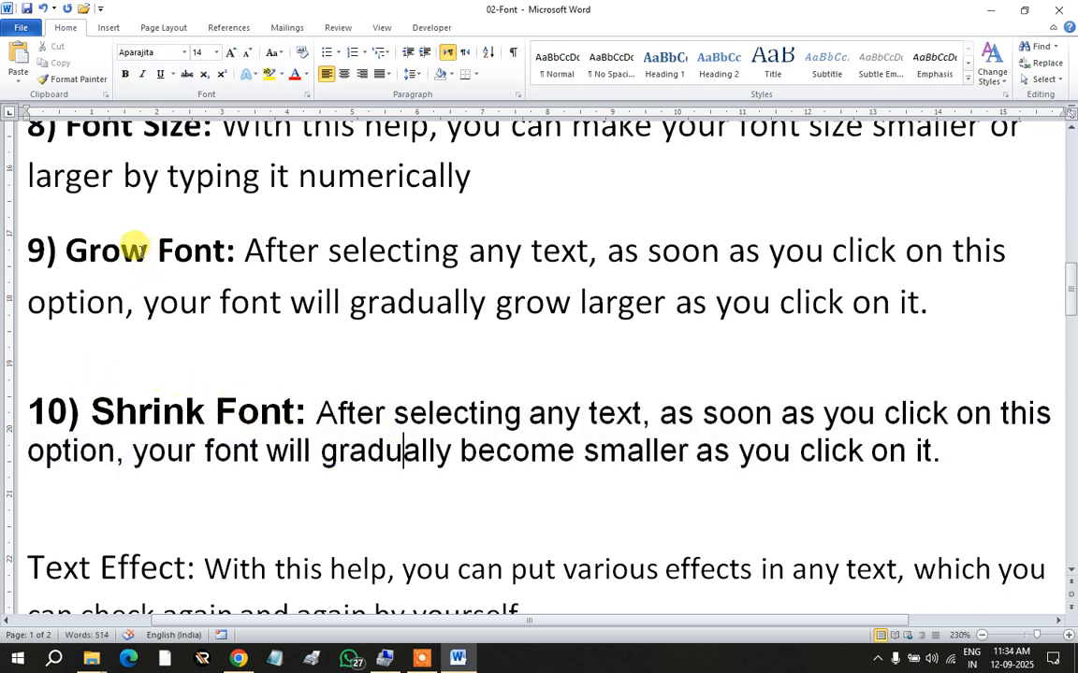
scroll(199, 346, "down", 1)
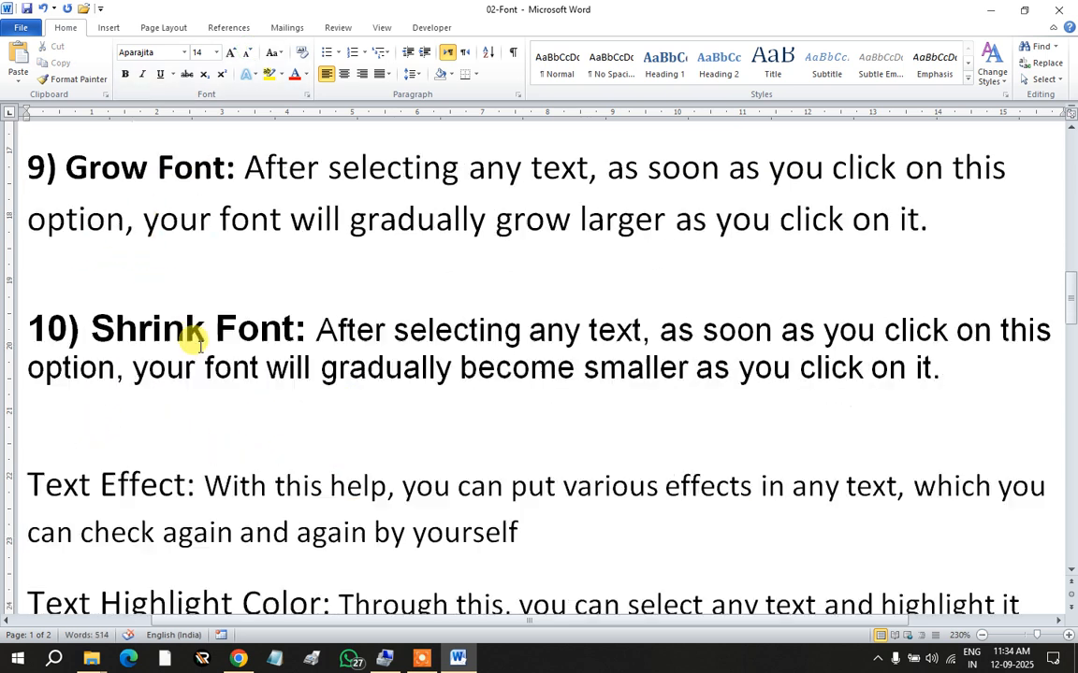
scroll(199, 346, "down", 2)
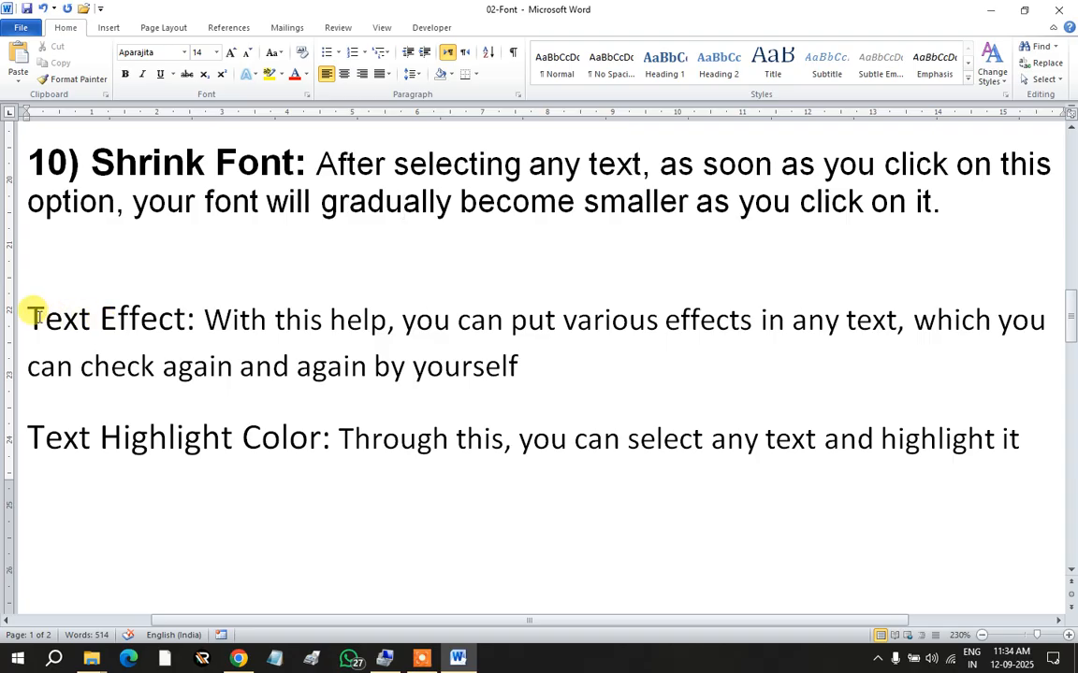
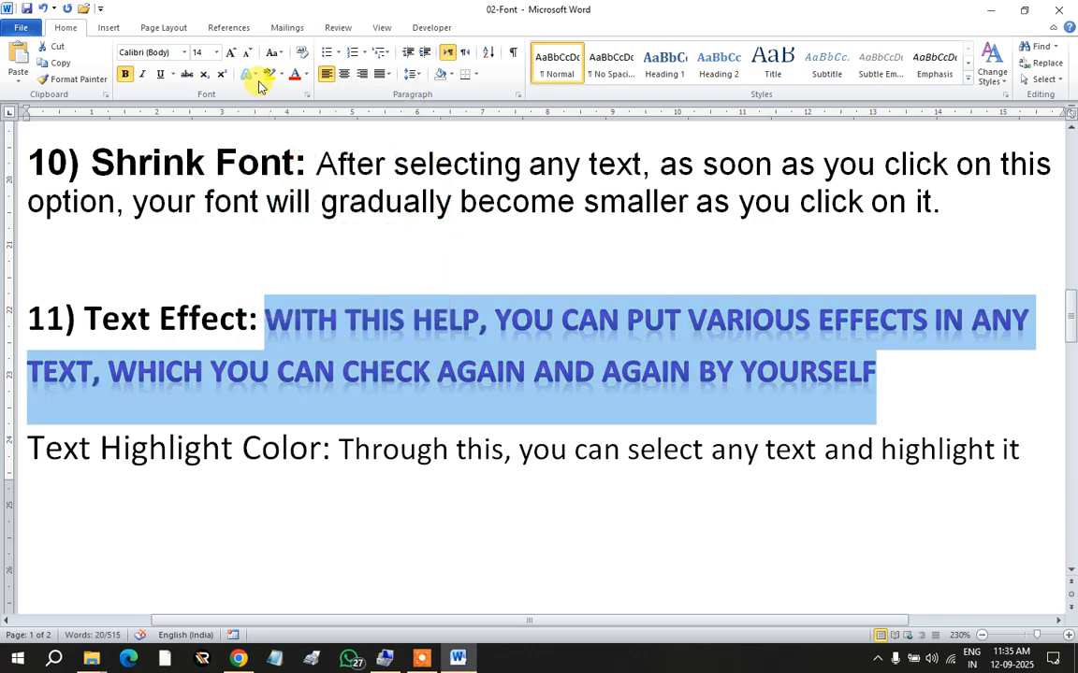
Step: Give the selected Text Effect explanation a coloured outline and an inner shadow
left_click(251, 75)
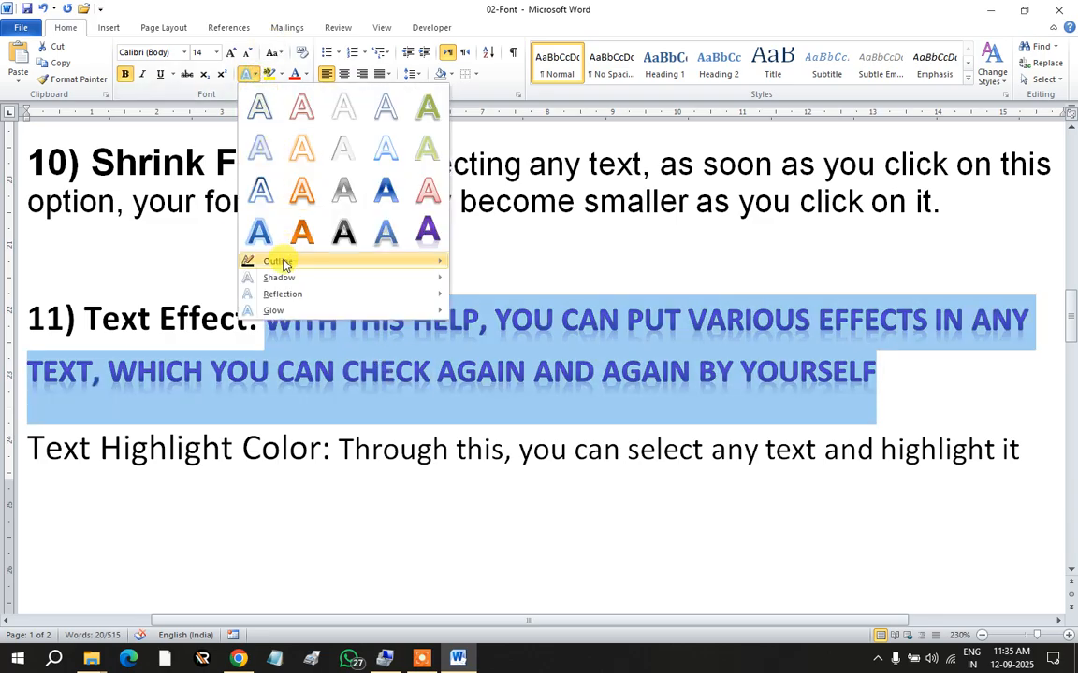
mouse_move(281, 262)
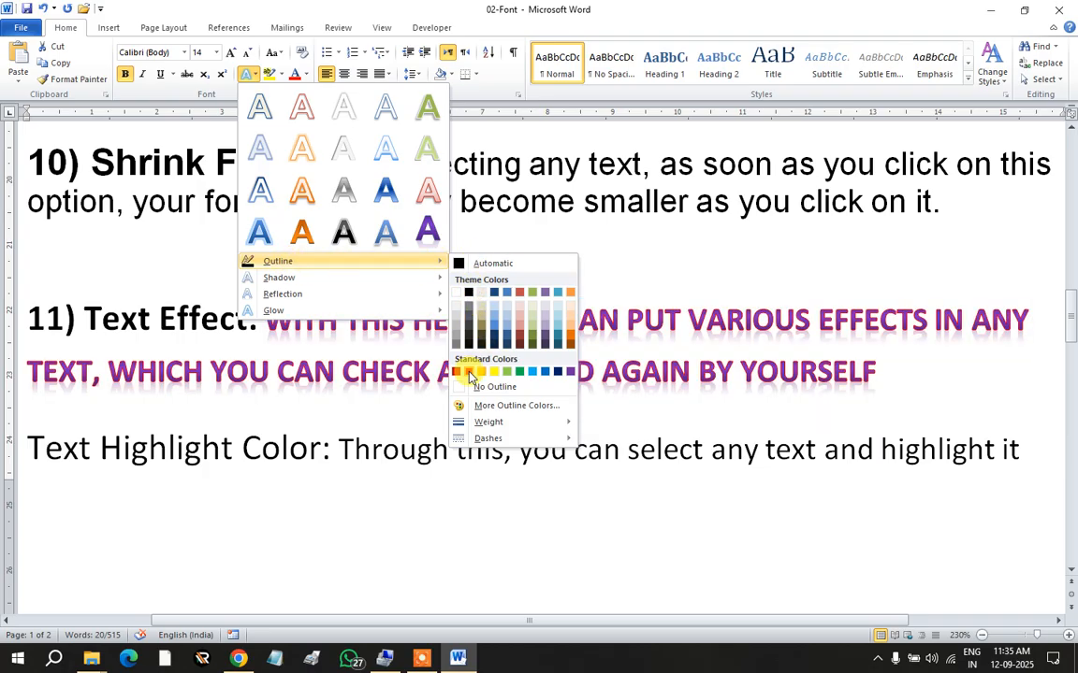
left_click(517, 373)
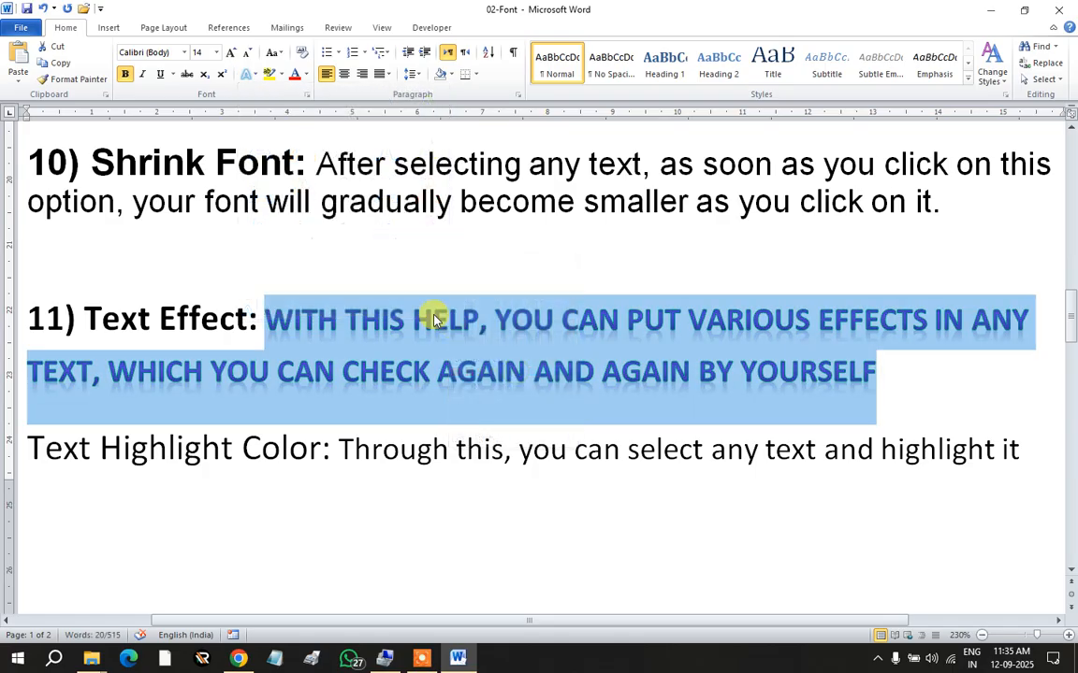
left_click(251, 75)
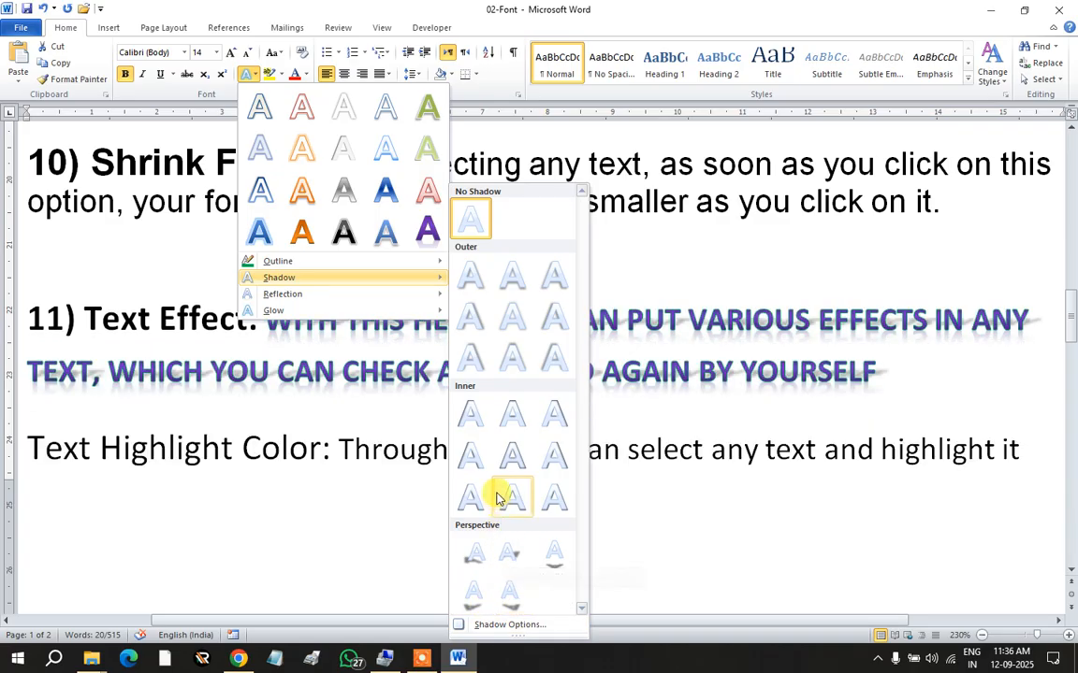
left_click(509, 417)
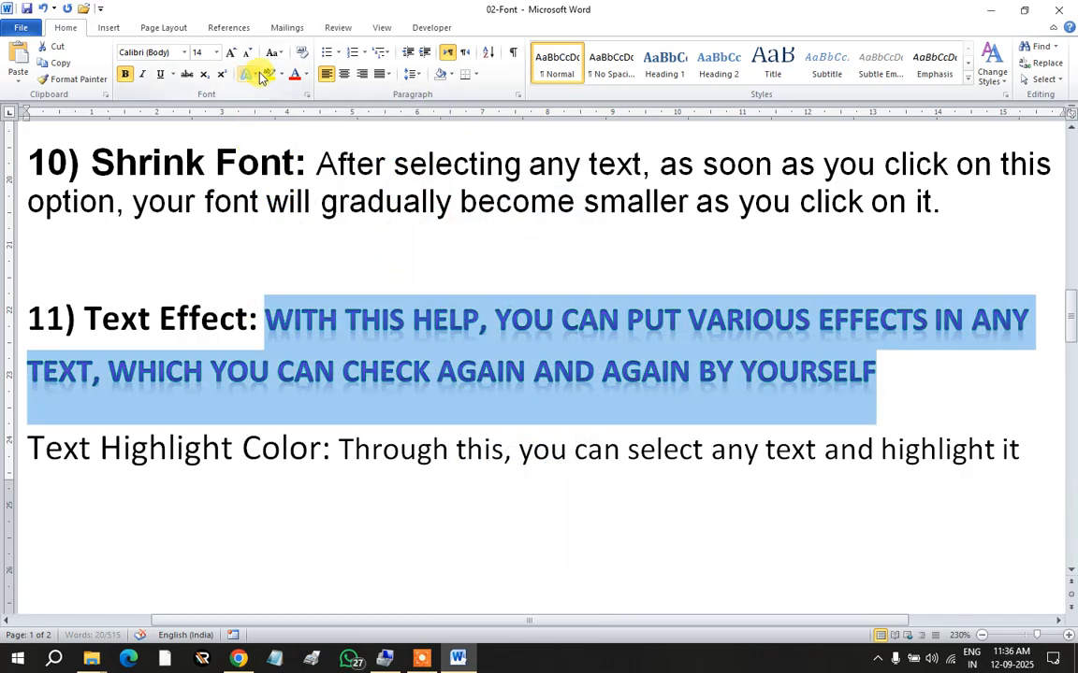
Step: Remove any reflection, apply a blue glow, then reselect the glowing explanation text
left_click(257, 75)
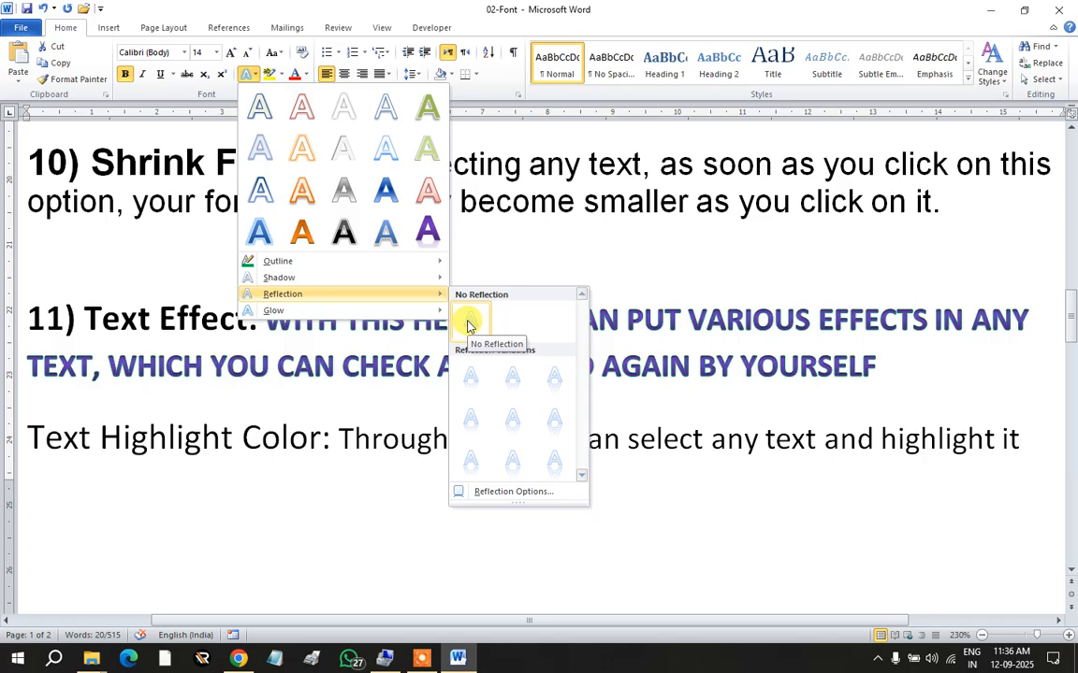
left_click(467, 324)
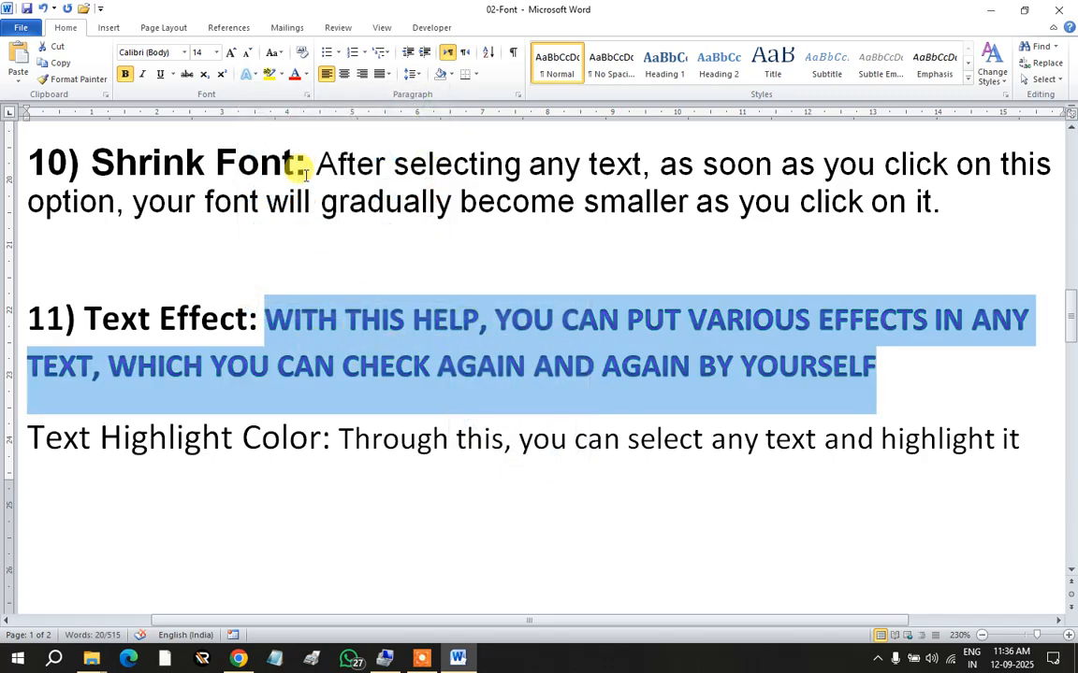
left_click(252, 73)
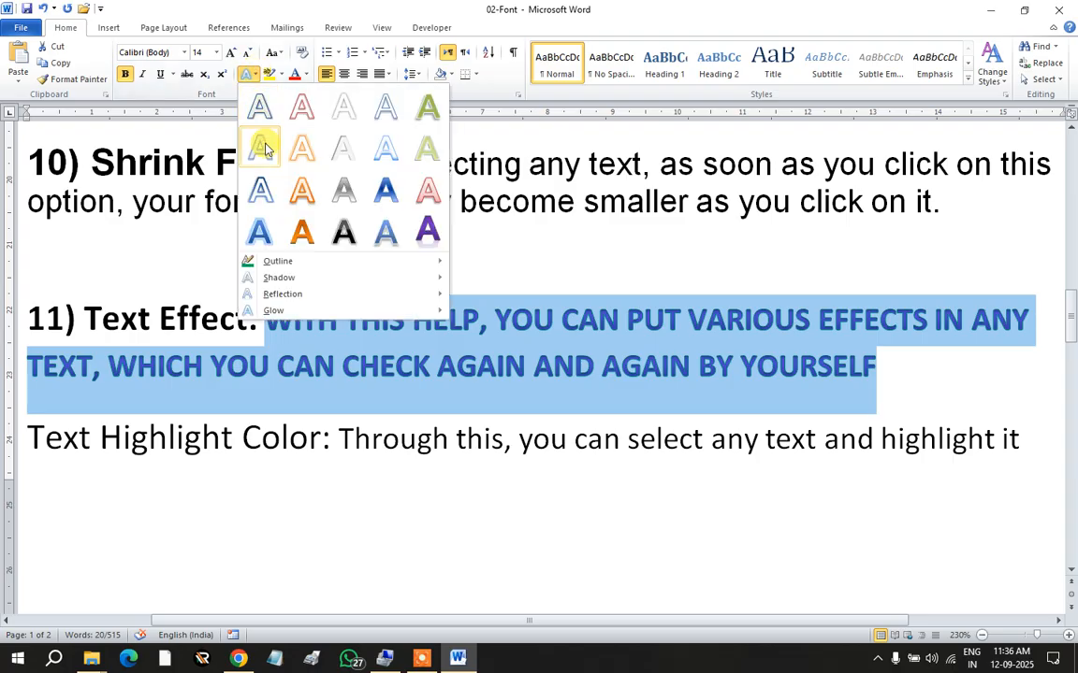
mouse_move(286, 315)
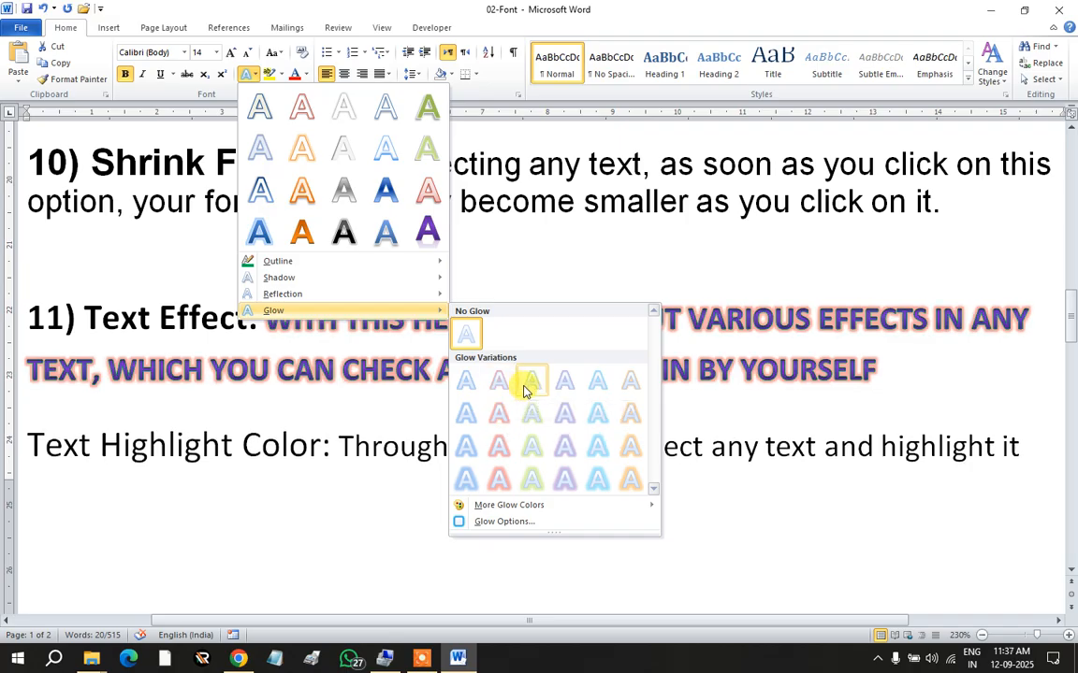
left_click(470, 384)
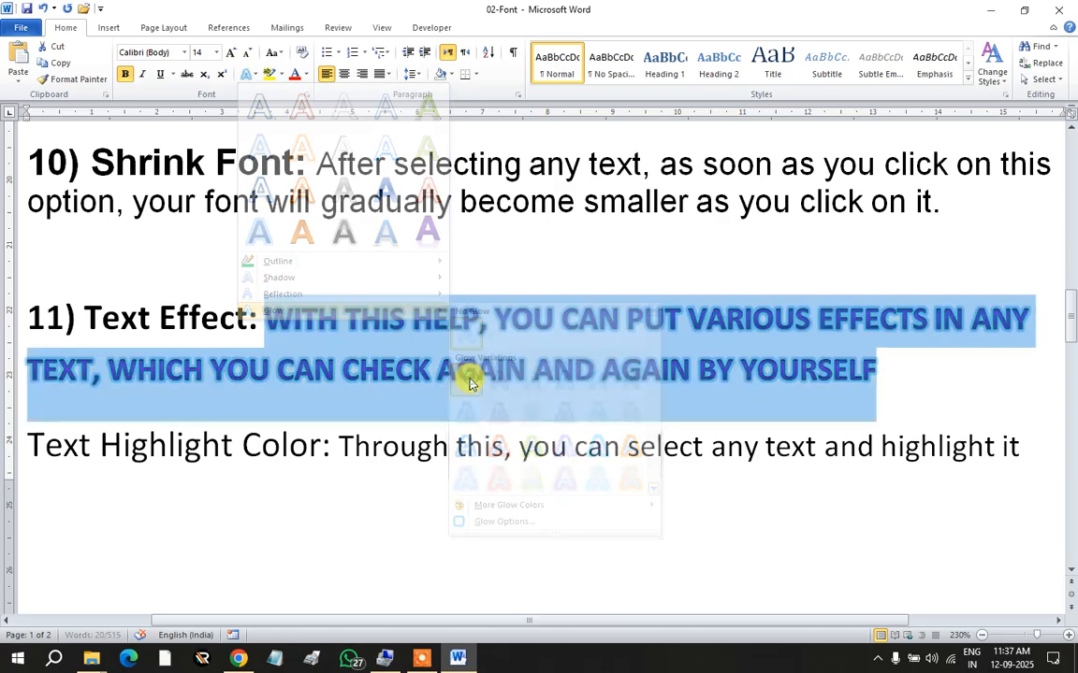
left_click(552, 367)
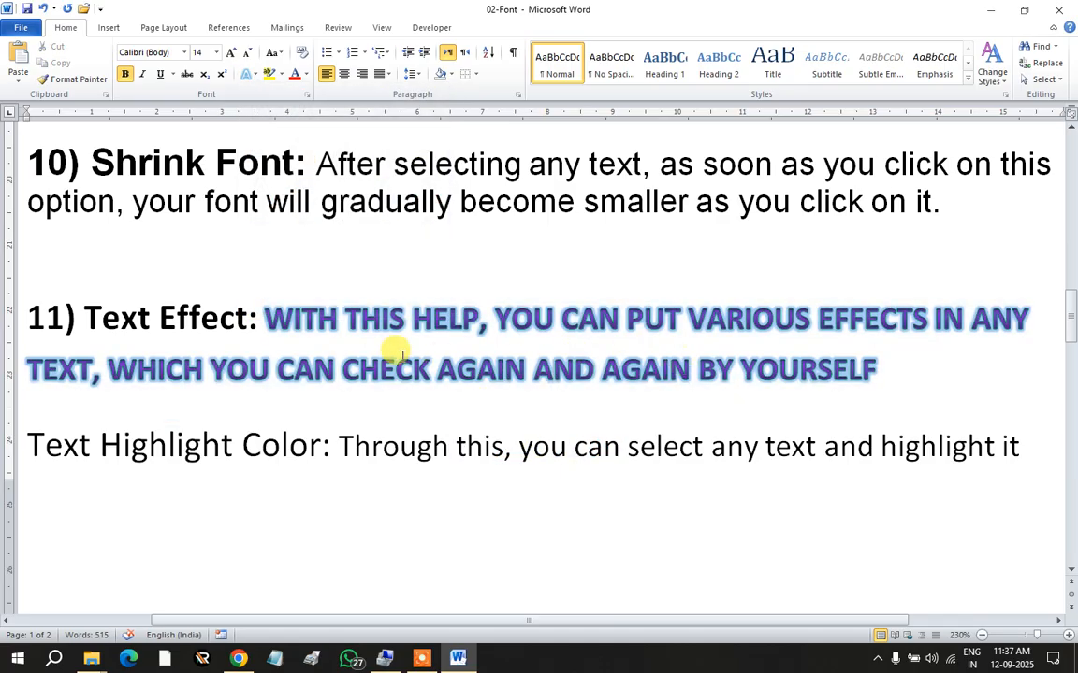
left_click_drag(265, 318, 859, 374)
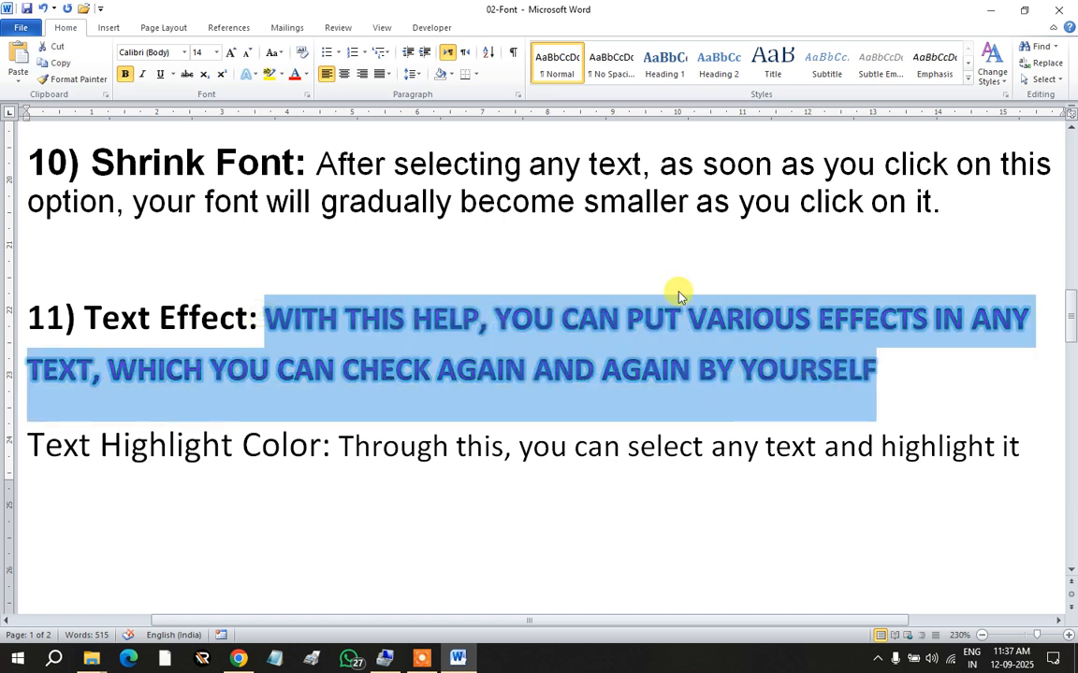
Step: Shrink the Text Effect explanation to 12 pt and type '12) ' before Text Highlight Color
left_click(247, 58)
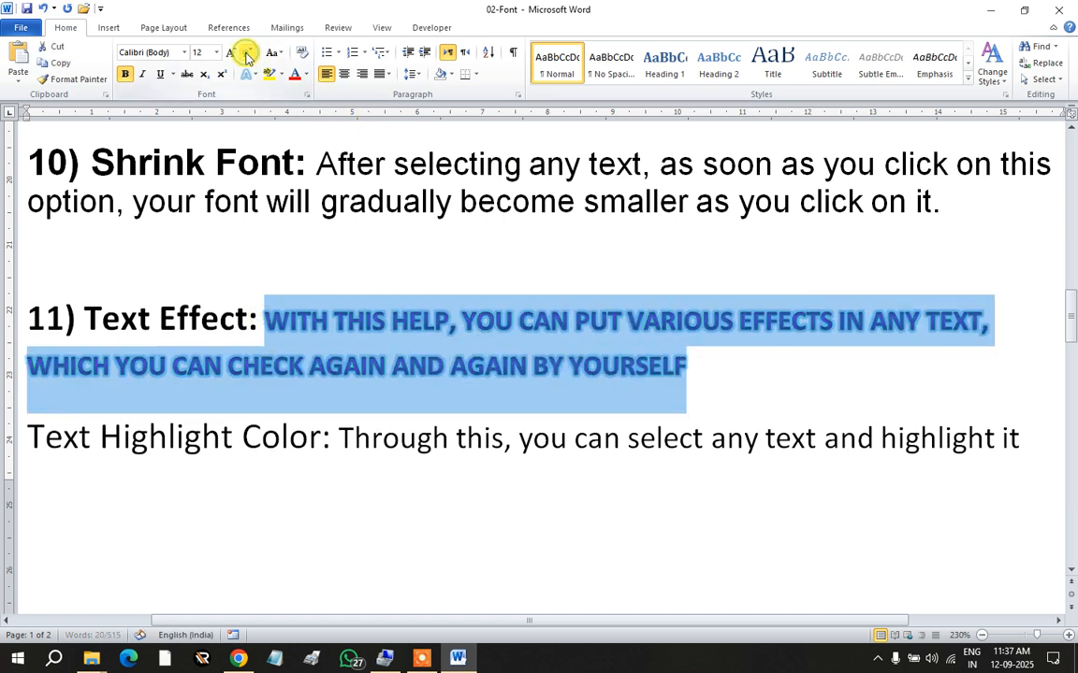
left_click(398, 342)
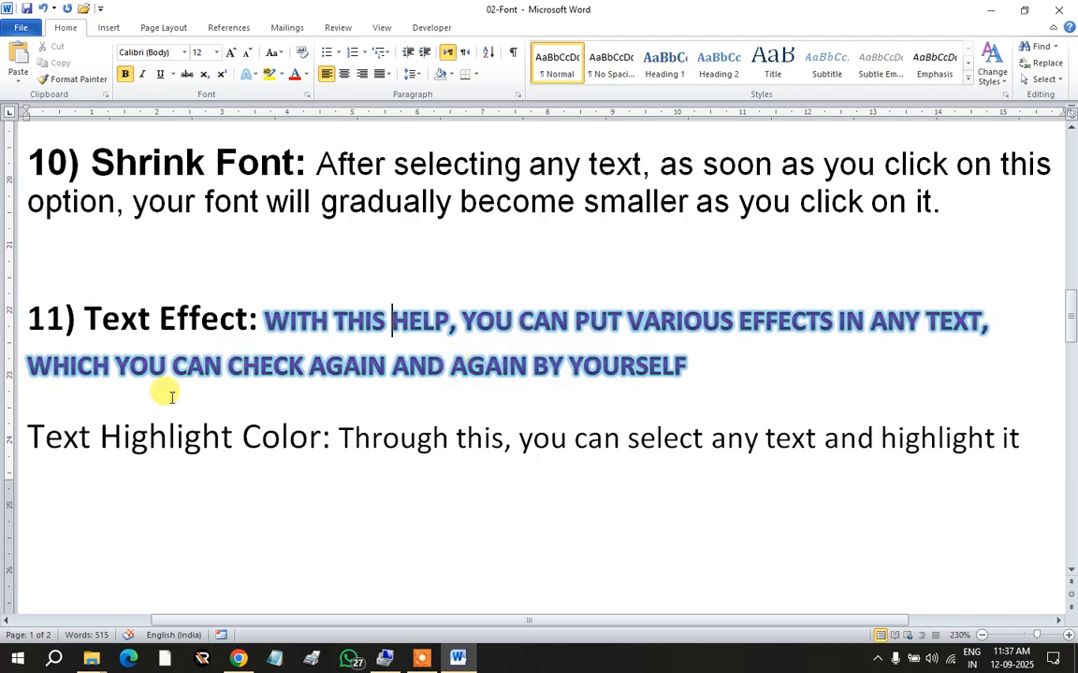
left_click(28, 432)
type("12")
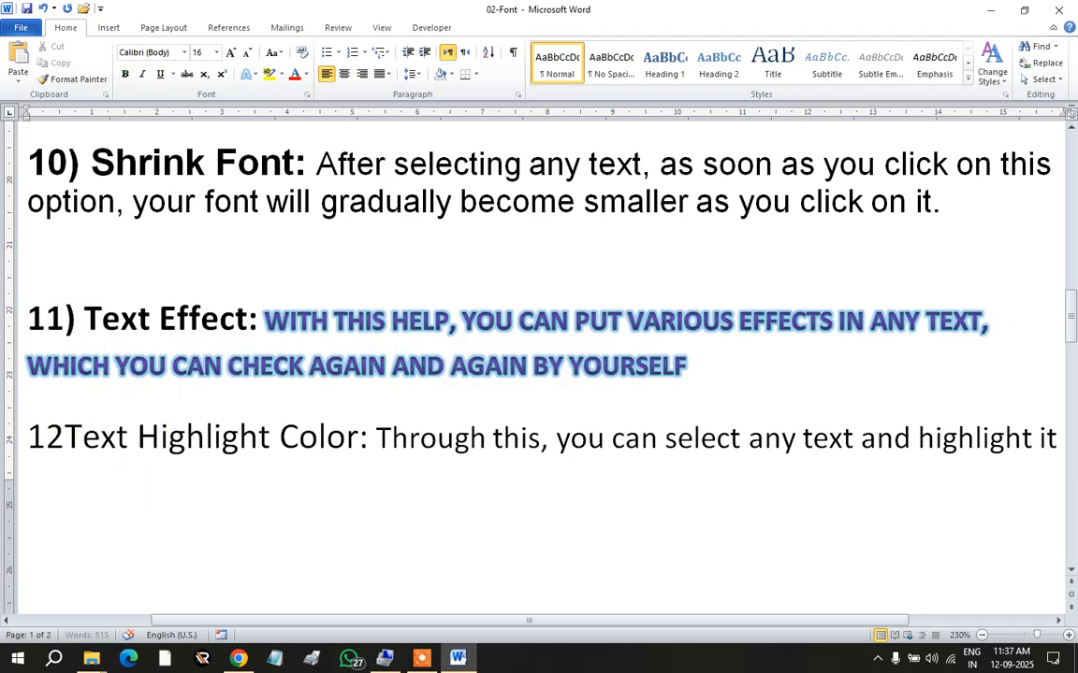
type(")")
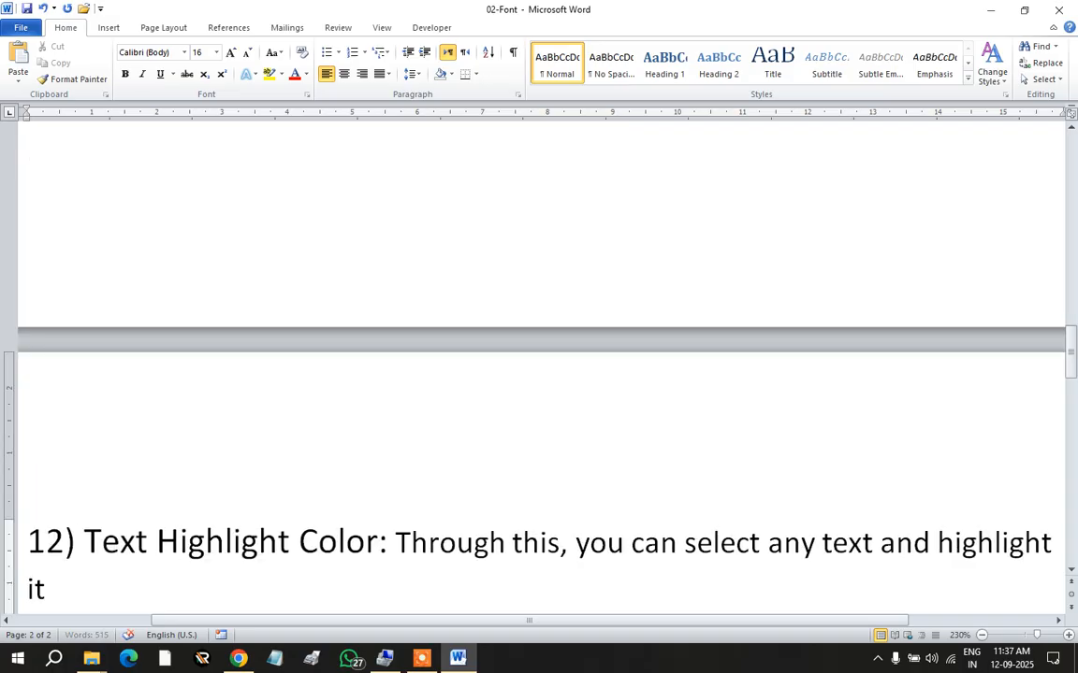
Step: Bold the '12) Text Highlight Color:' heading and select its explanation sentence
scroll(307, 223, "down", 3)
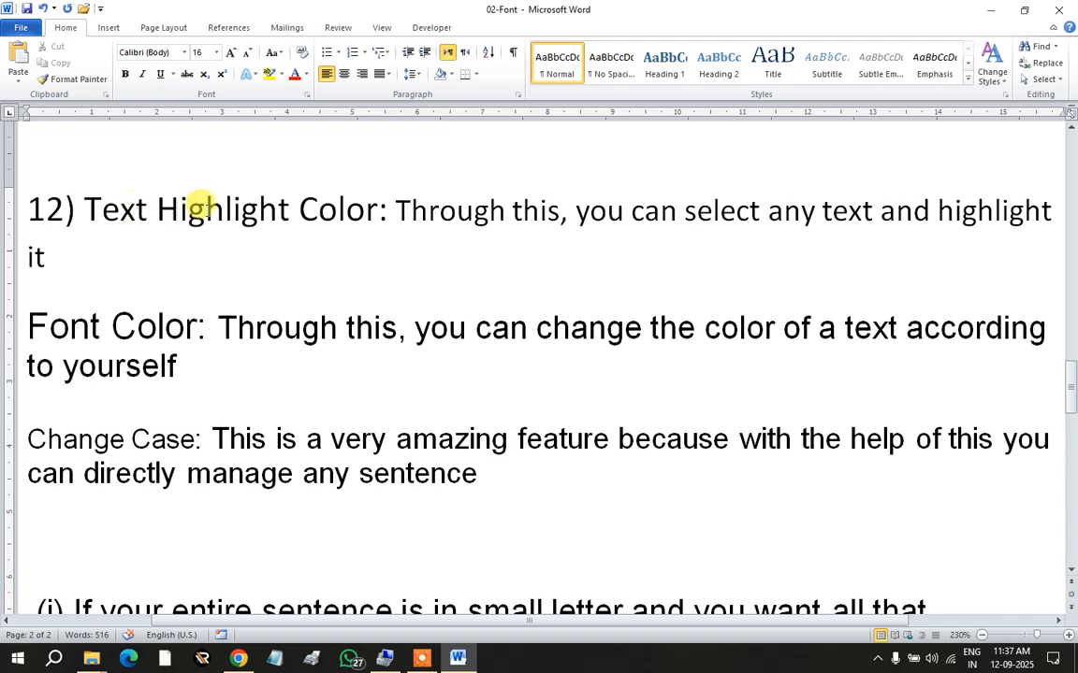
left_click_drag(385, 208, 29, 192)
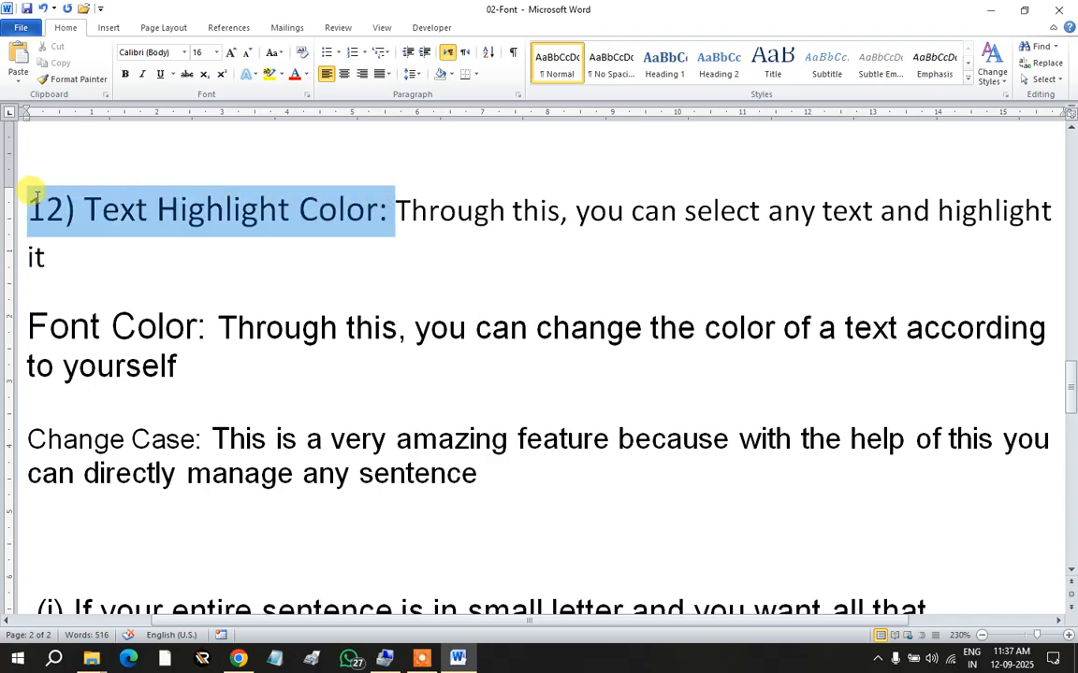
left_click(124, 74)
left_click(284, 247)
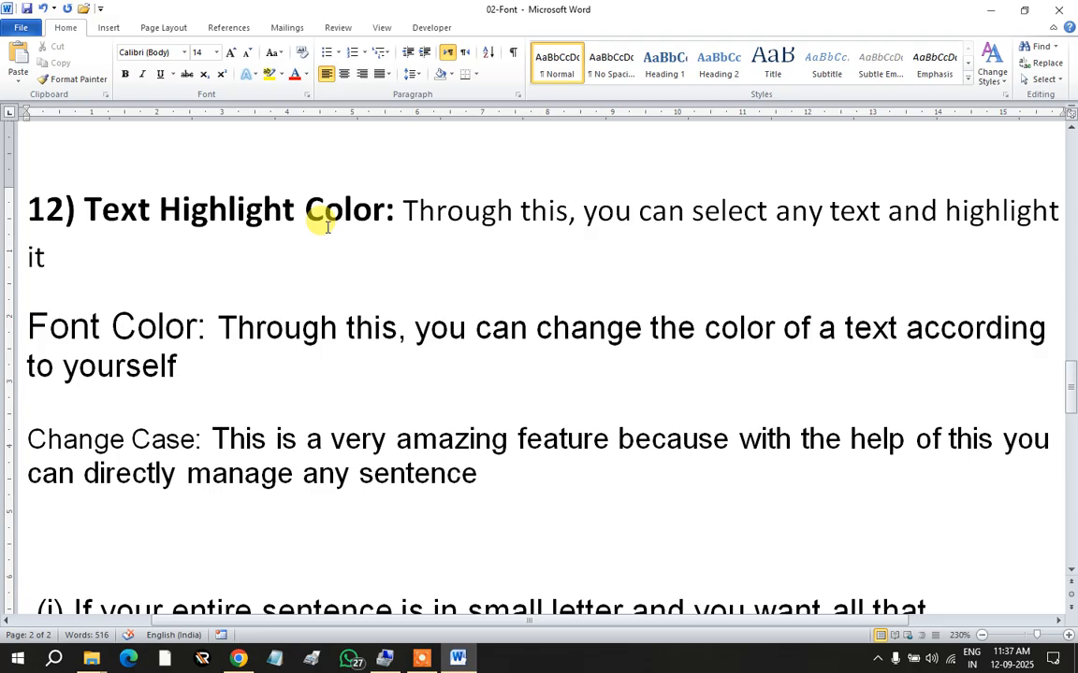
left_click_drag(395, 206, 55, 260)
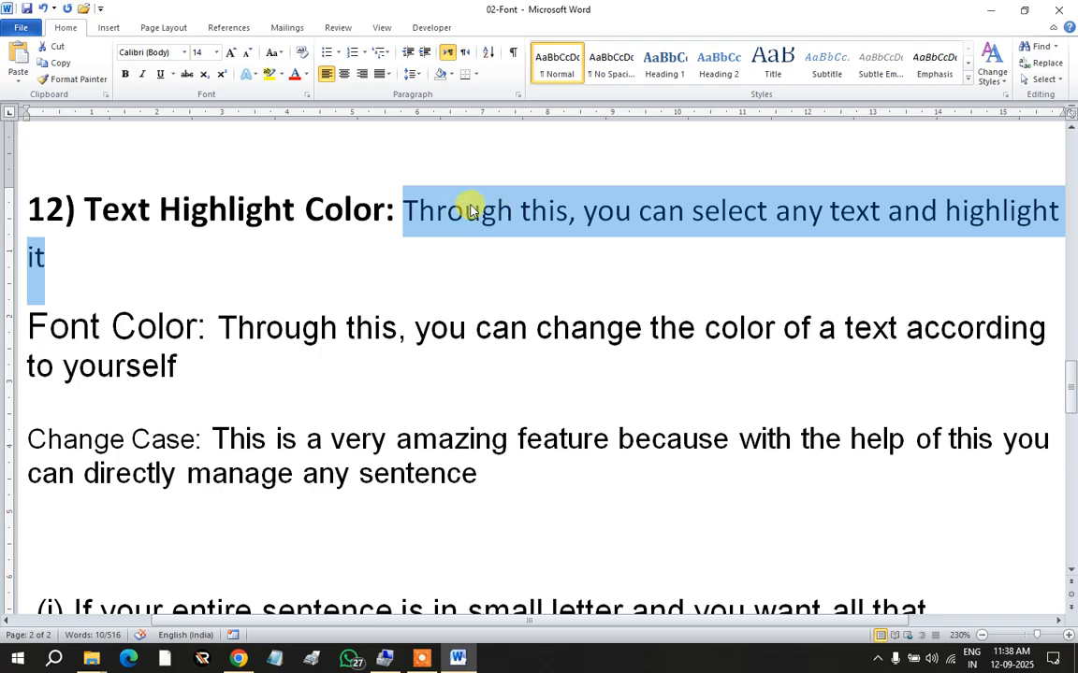
Step: Apply yellow highlighting to the Text Highlight Color explanation sentence
left_click(280, 75)
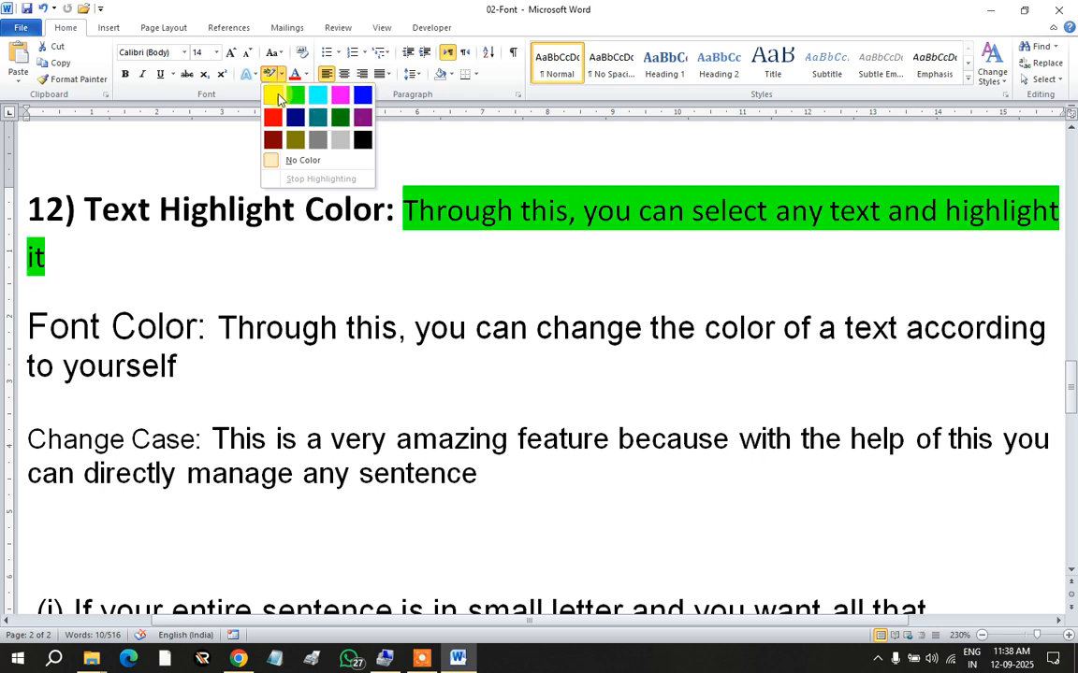
left_click(274, 99)
left_click(397, 254)
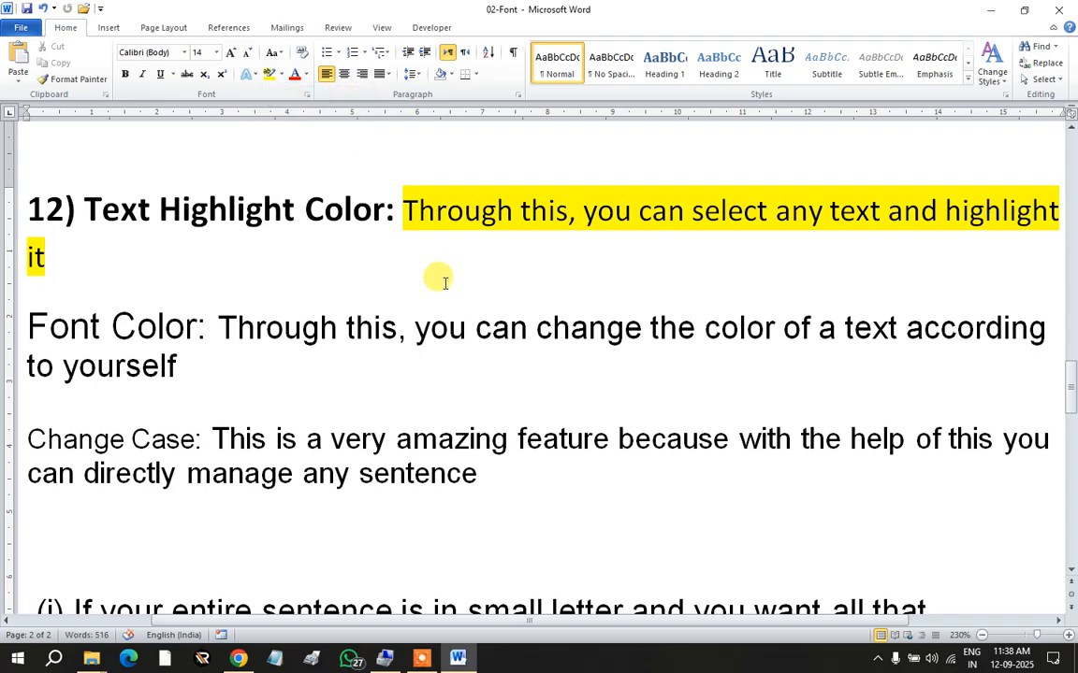
left_click(264, 333)
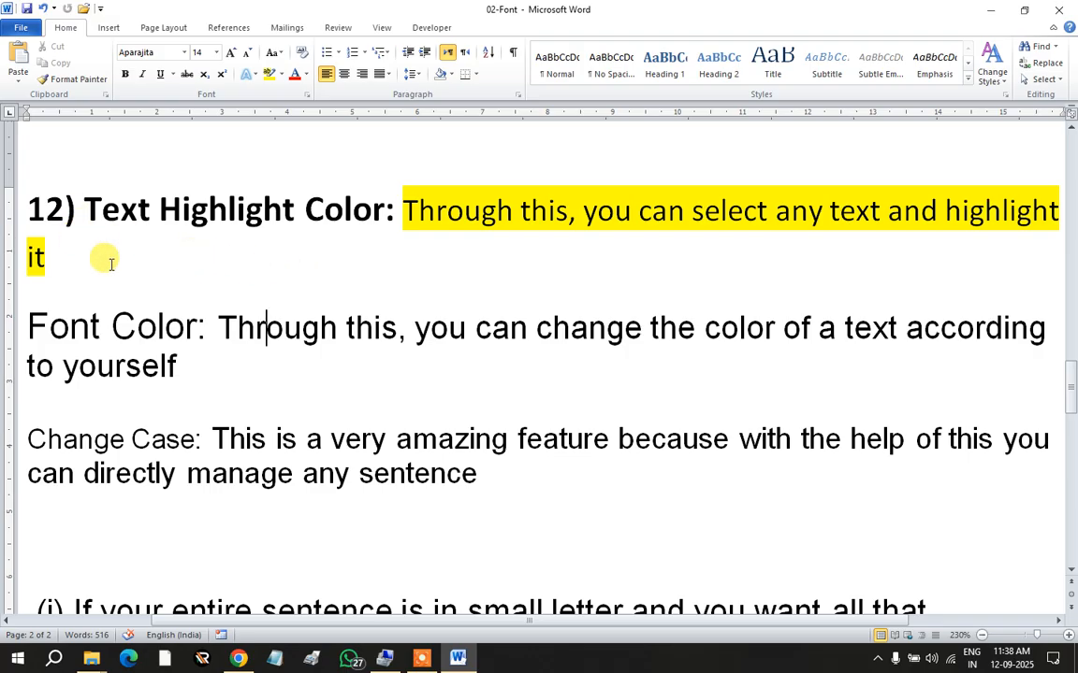
Step: Type '13) ' before Font Color and make the '13) Font Color:' heading bold
left_click(28, 324)
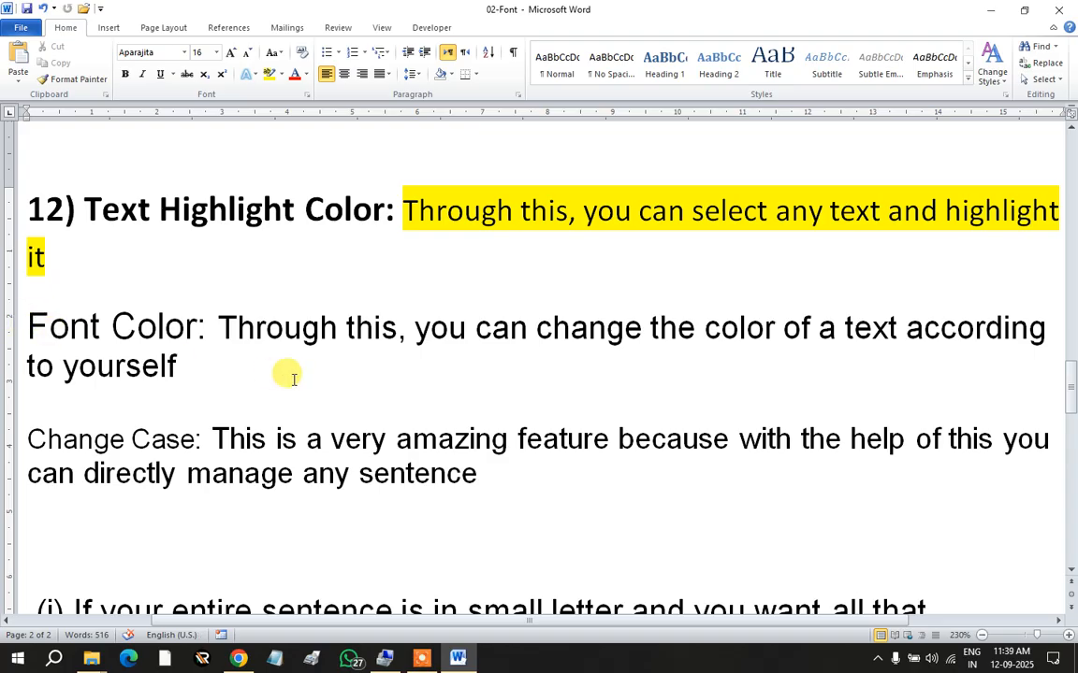
type("13)")
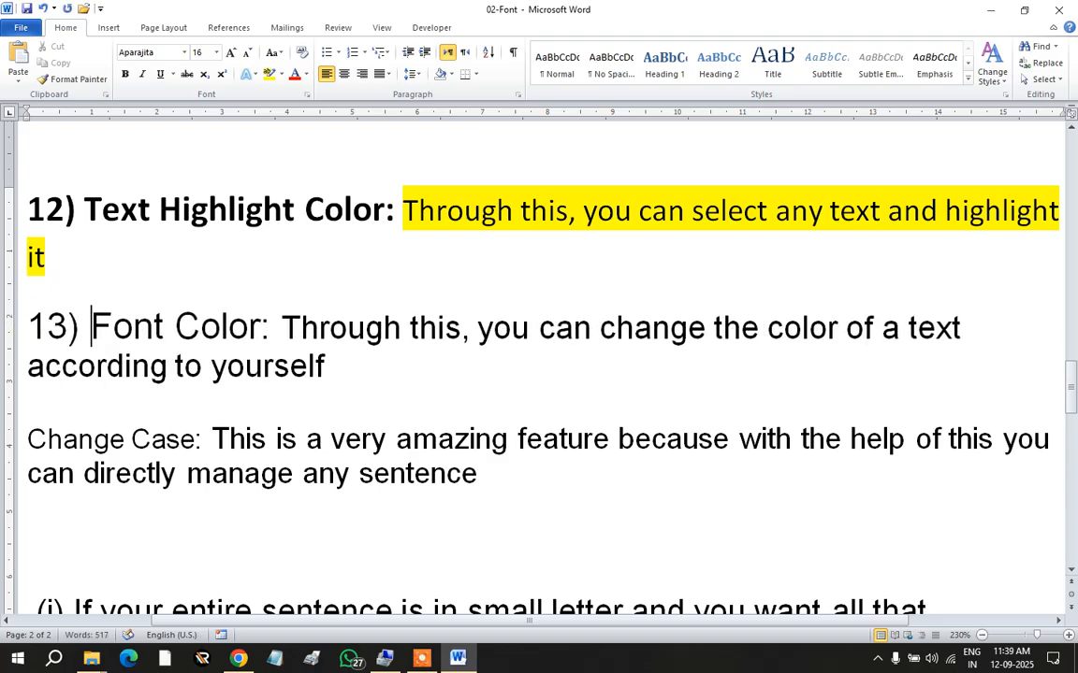
left_click_drag(262, 326, 51, 312)
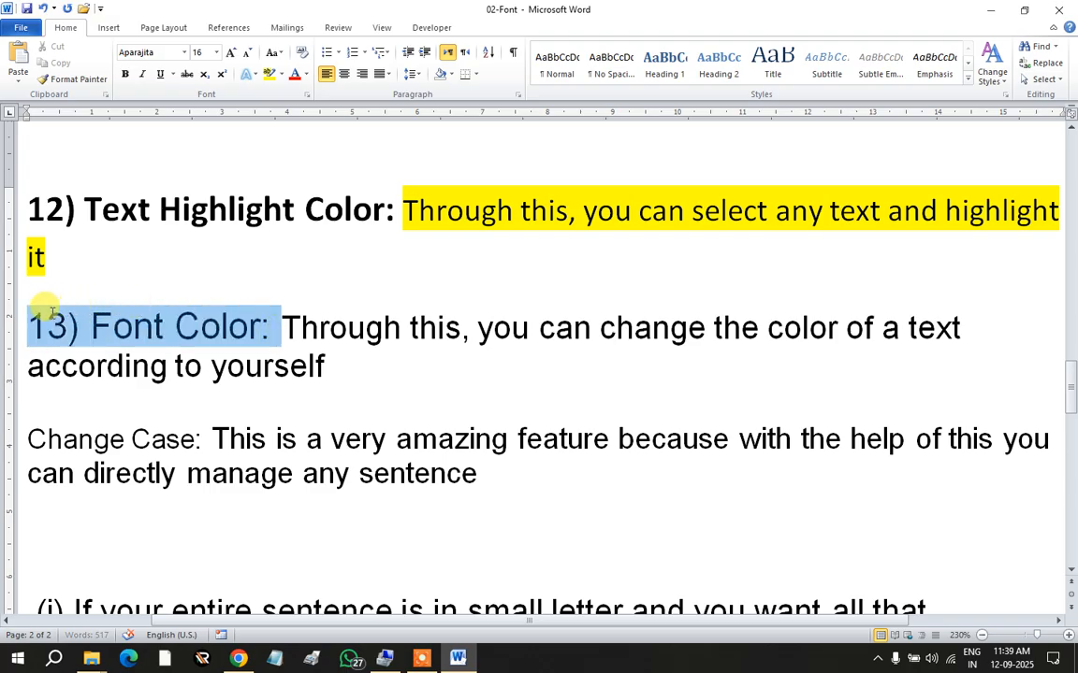
left_click(125, 73)
left_click(289, 325)
scroll(340, 356, "down", 1)
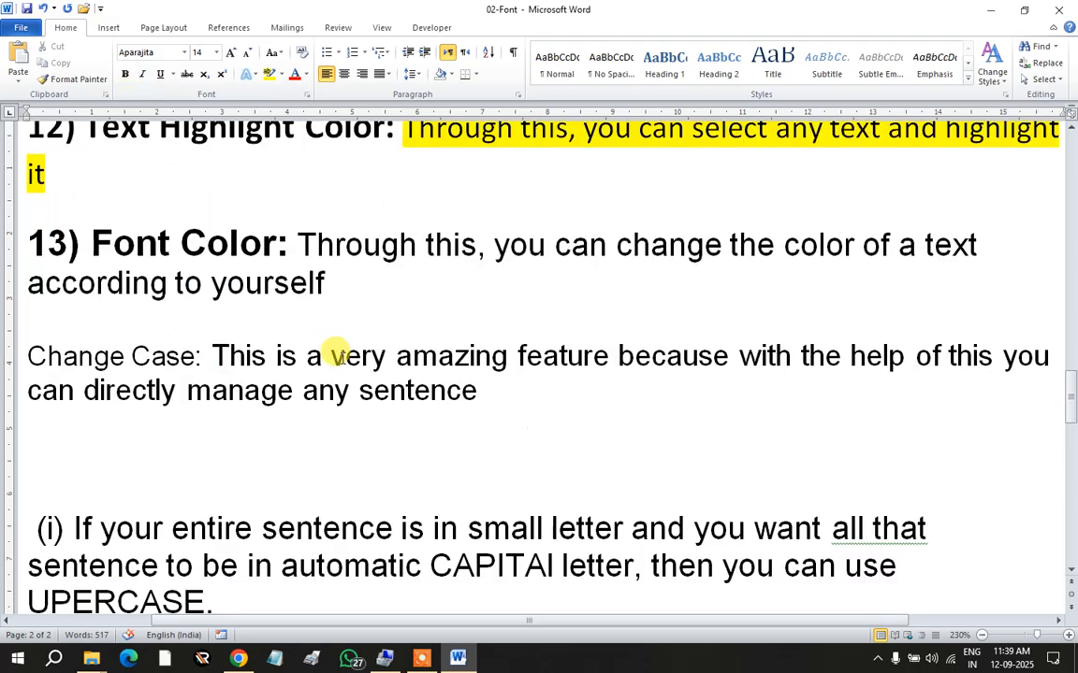
scroll(337, 354, "up", 1)
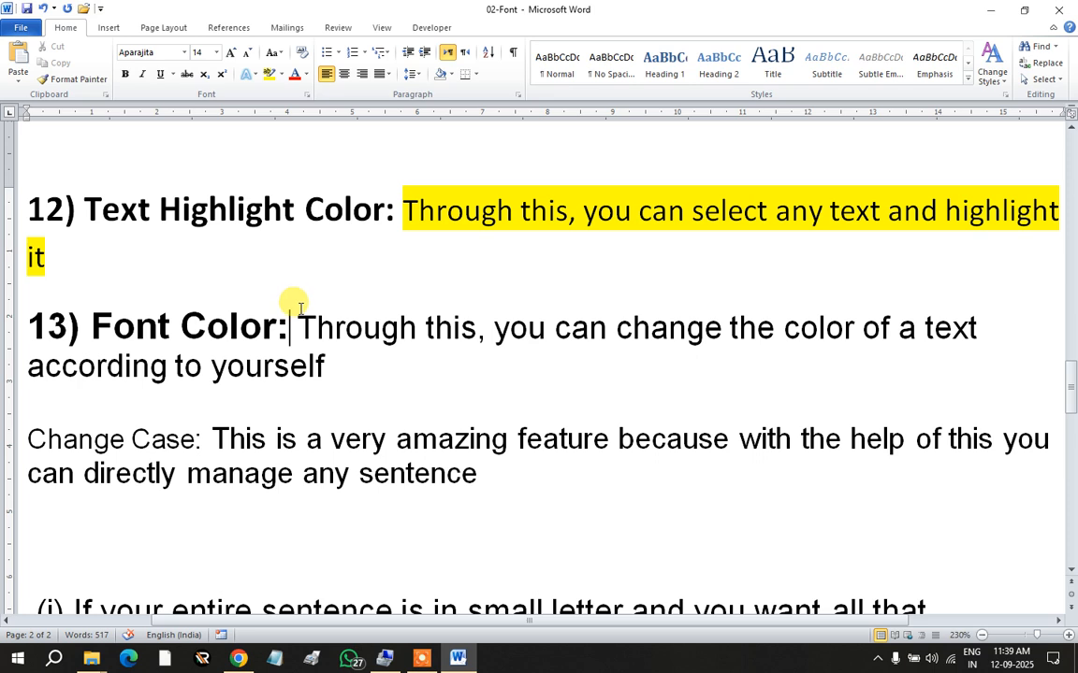
Step: Set the Font Color explanation sentence to green font colour
left_click_drag(299, 328, 325, 353)
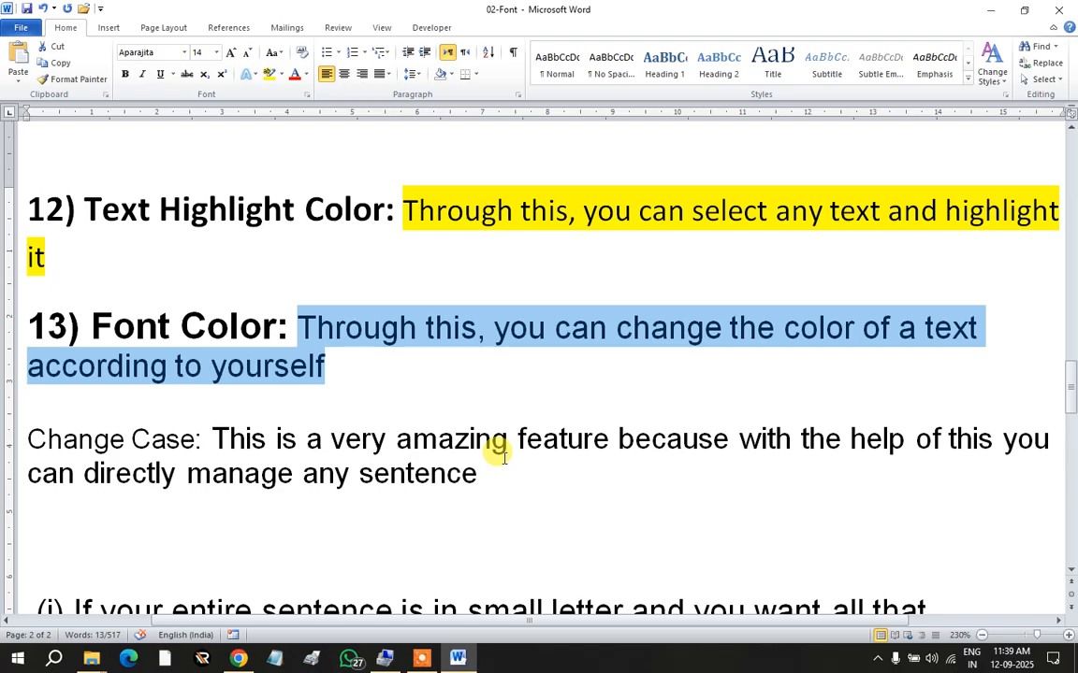
left_click(306, 77)
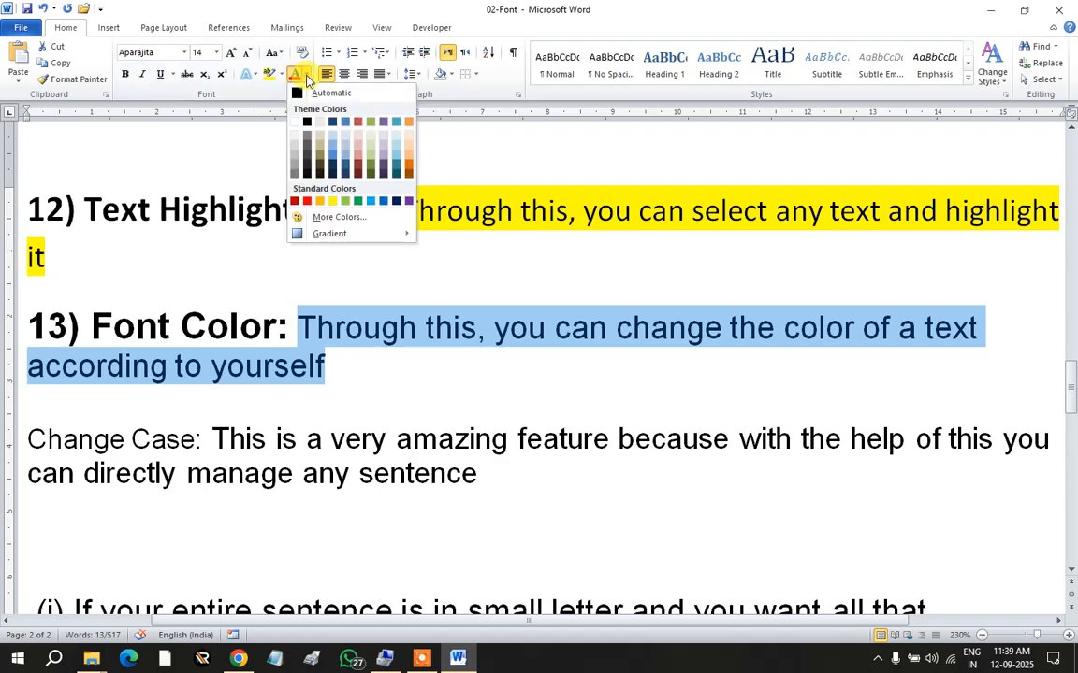
left_click(358, 202)
left_click(355, 365)
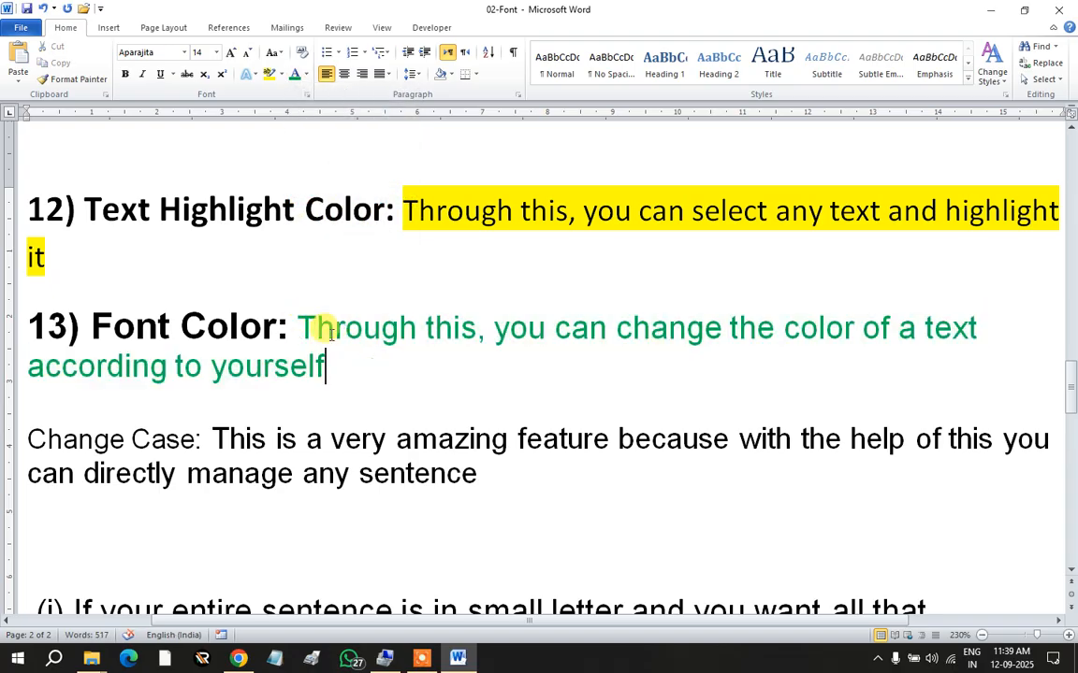
scroll(334, 341, "down", 1)
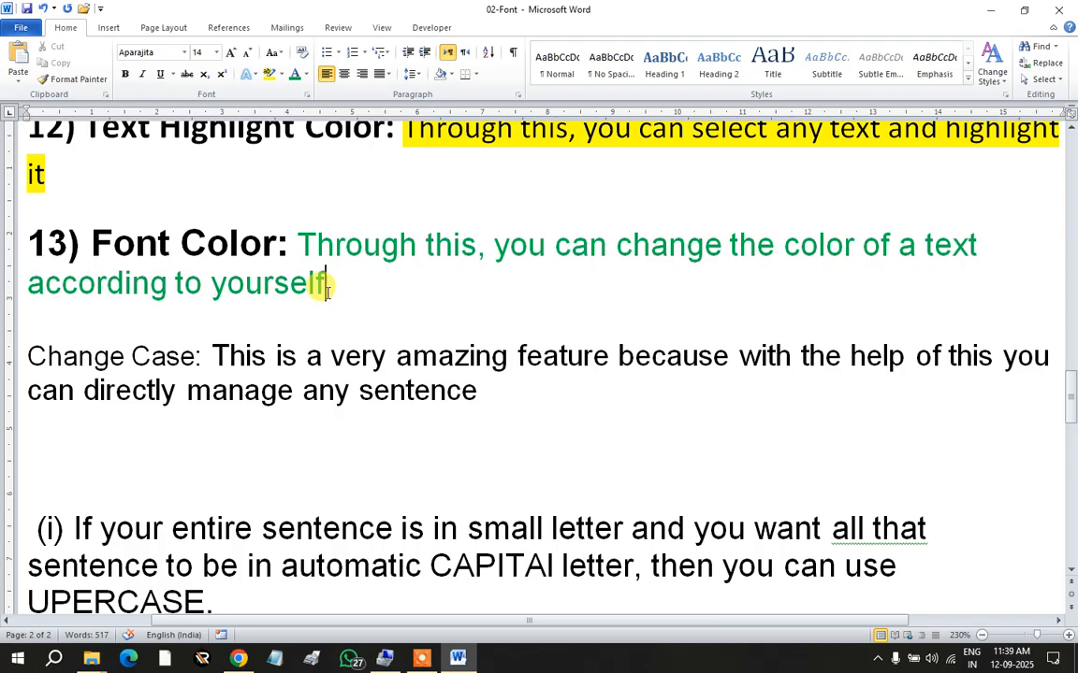
scroll(183, 281, "down", 1)
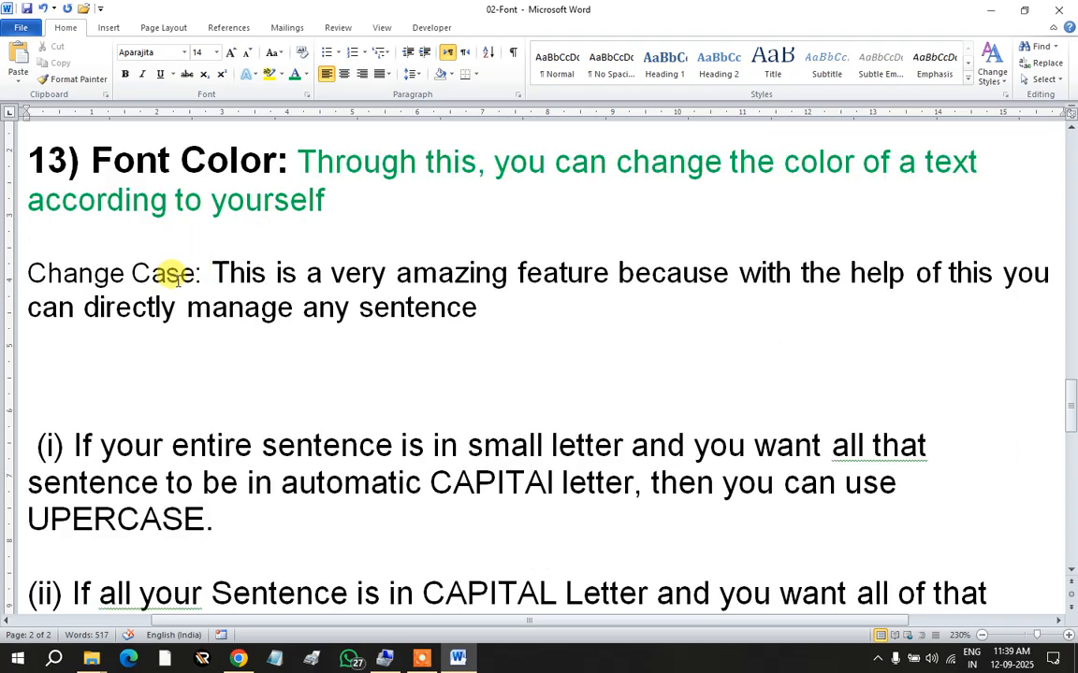
Step: Type '14) ' before Change Case and make '14) Change Case:' bold
left_click(25, 272)
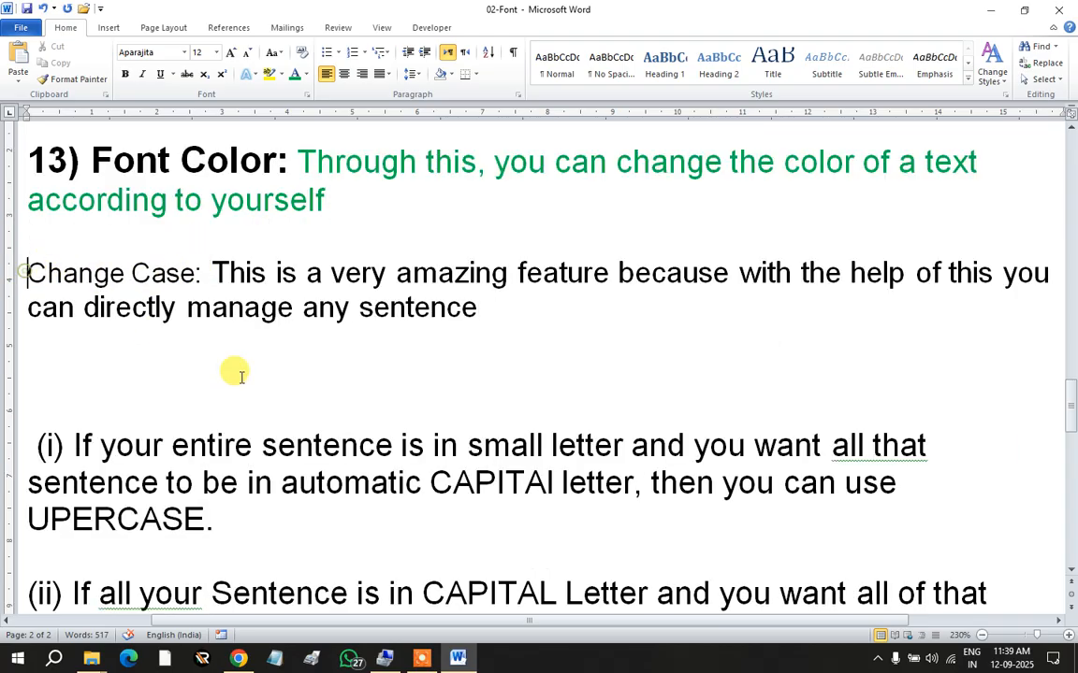
type("14)")
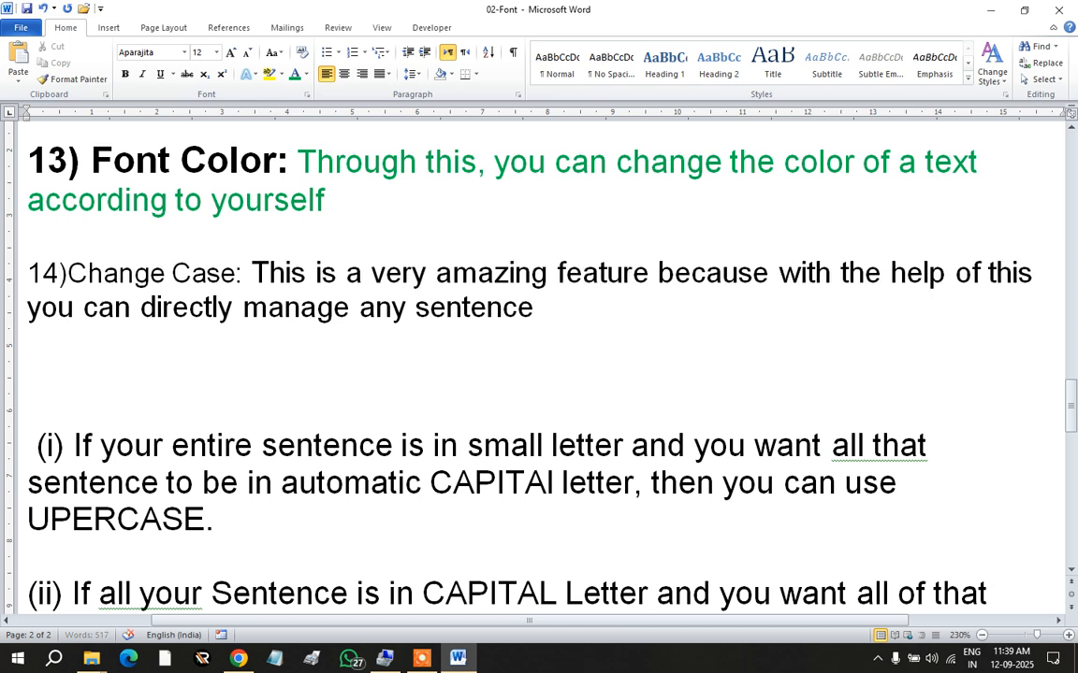
left_click_drag(257, 273, 28, 271)
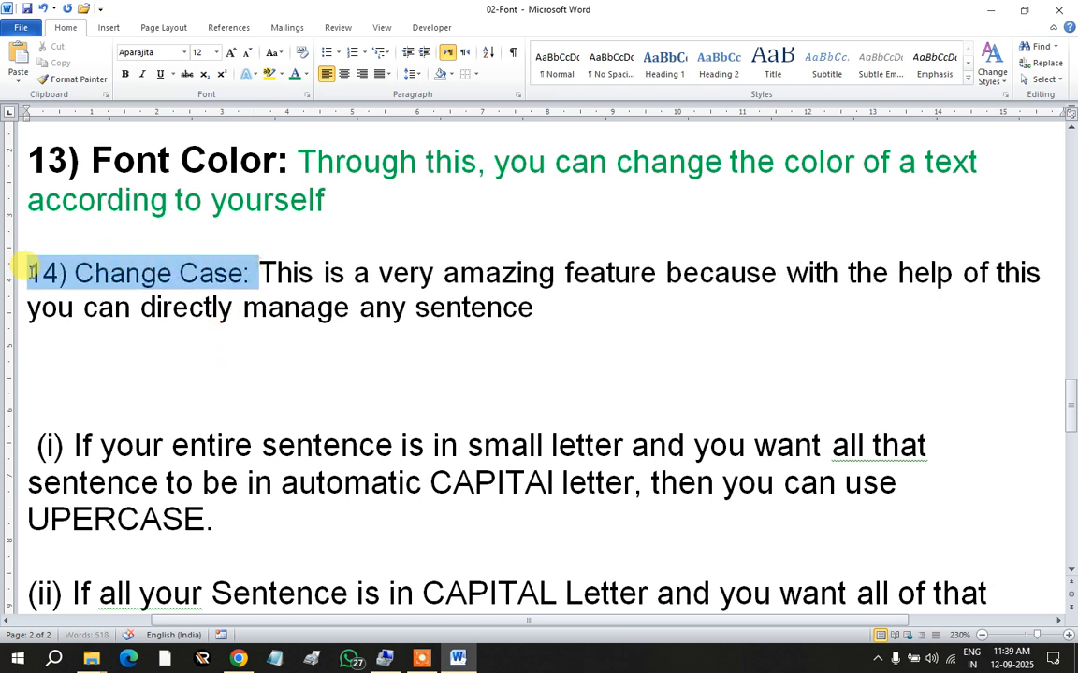
left_click(124, 73)
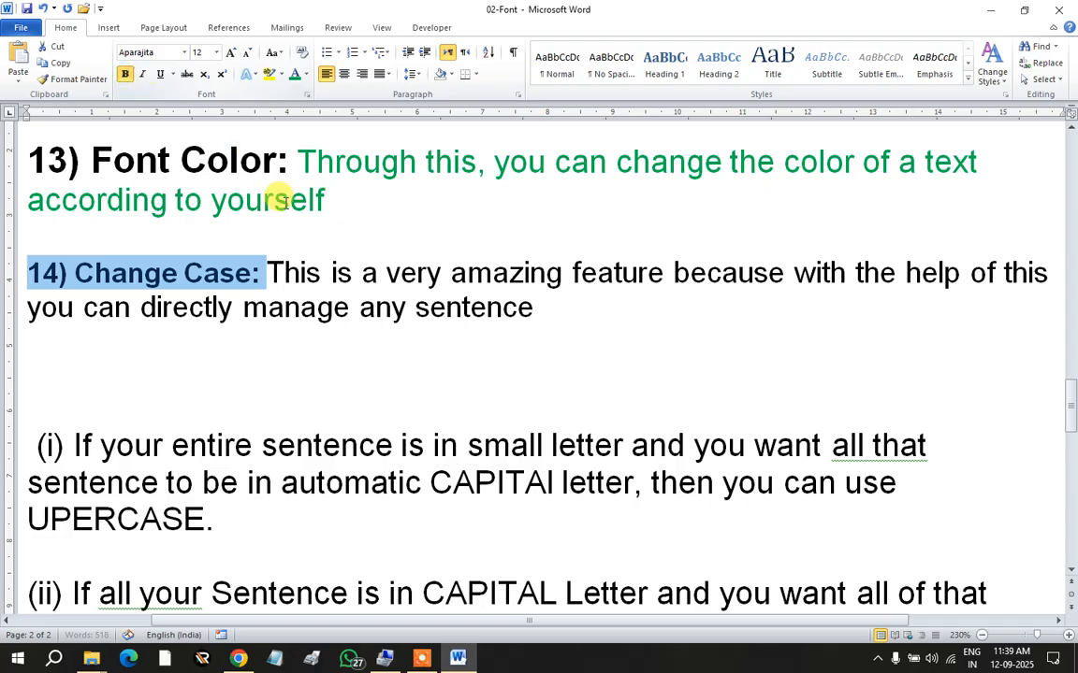
left_click(301, 273)
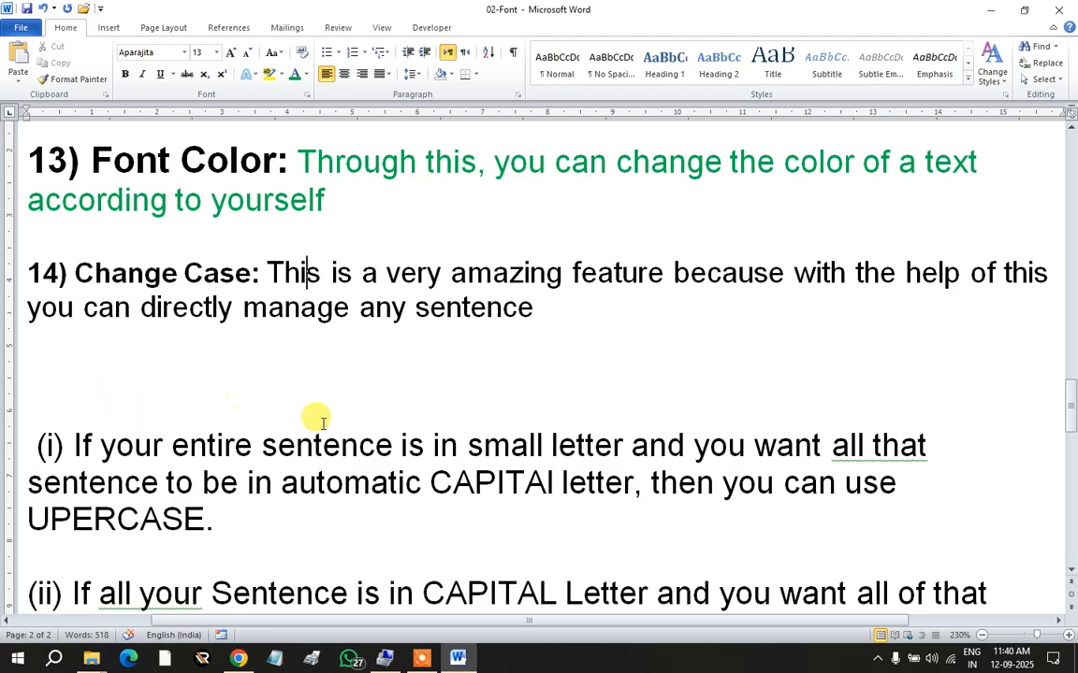
scroll(405, 328, "down", 1)
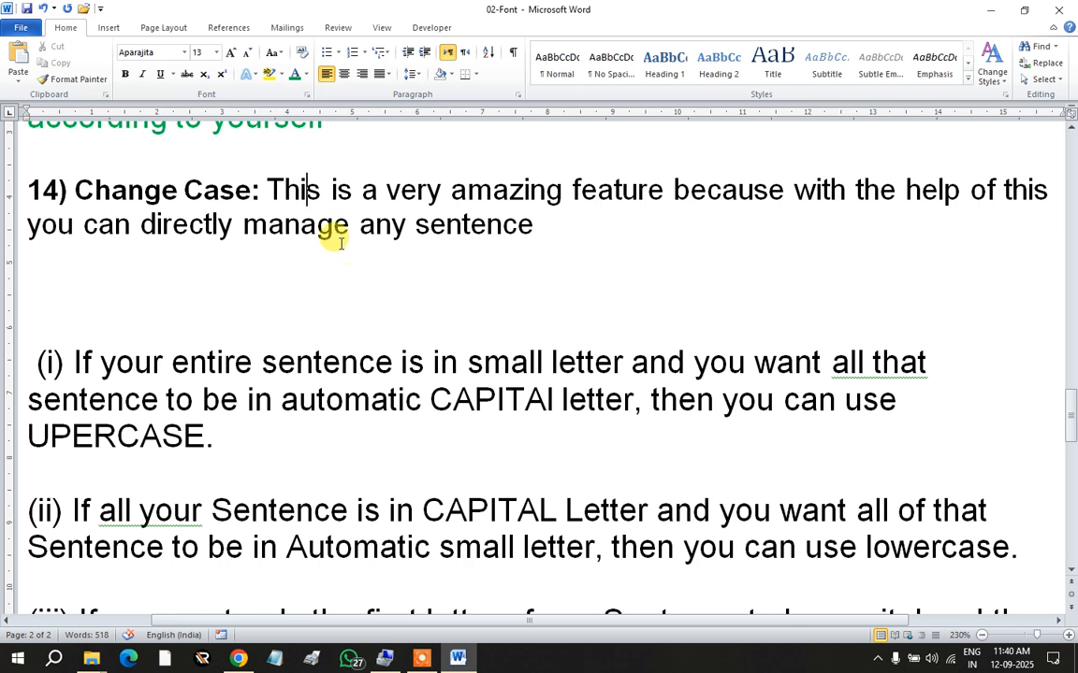
scroll(308, 234, "down", 1)
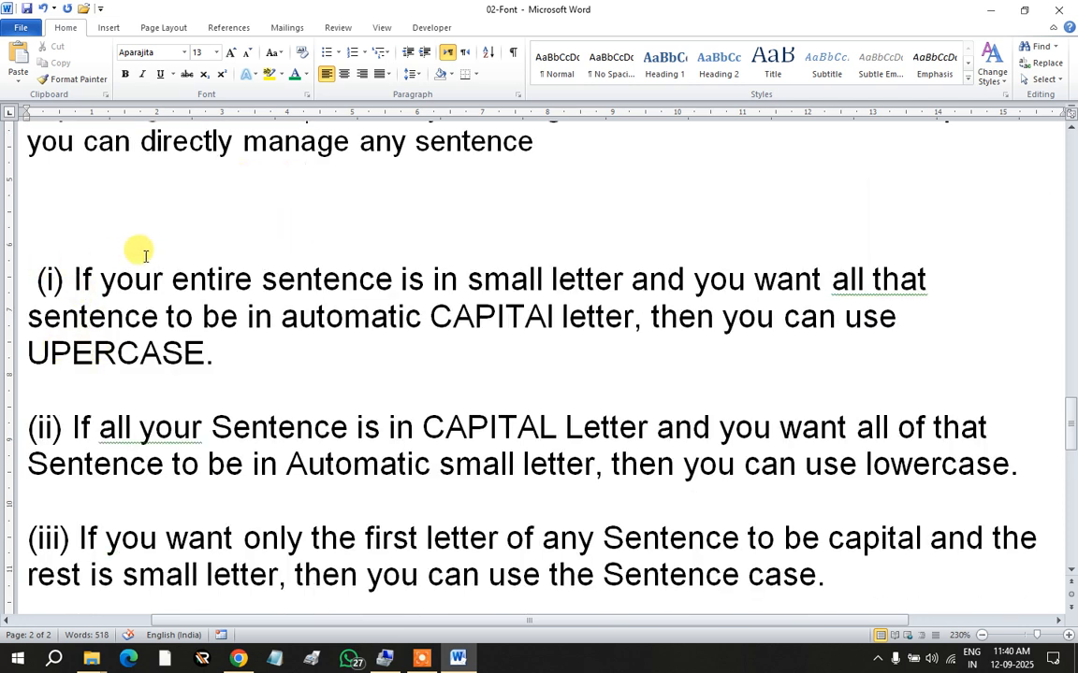
left_click(280, 54)
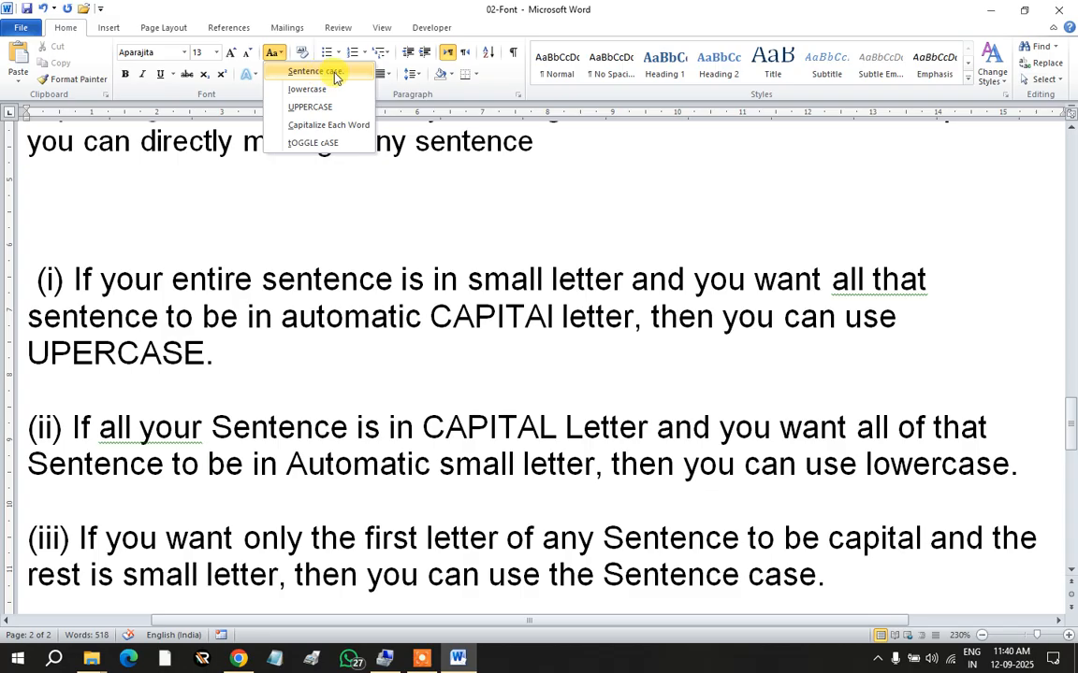
left_click(105, 274)
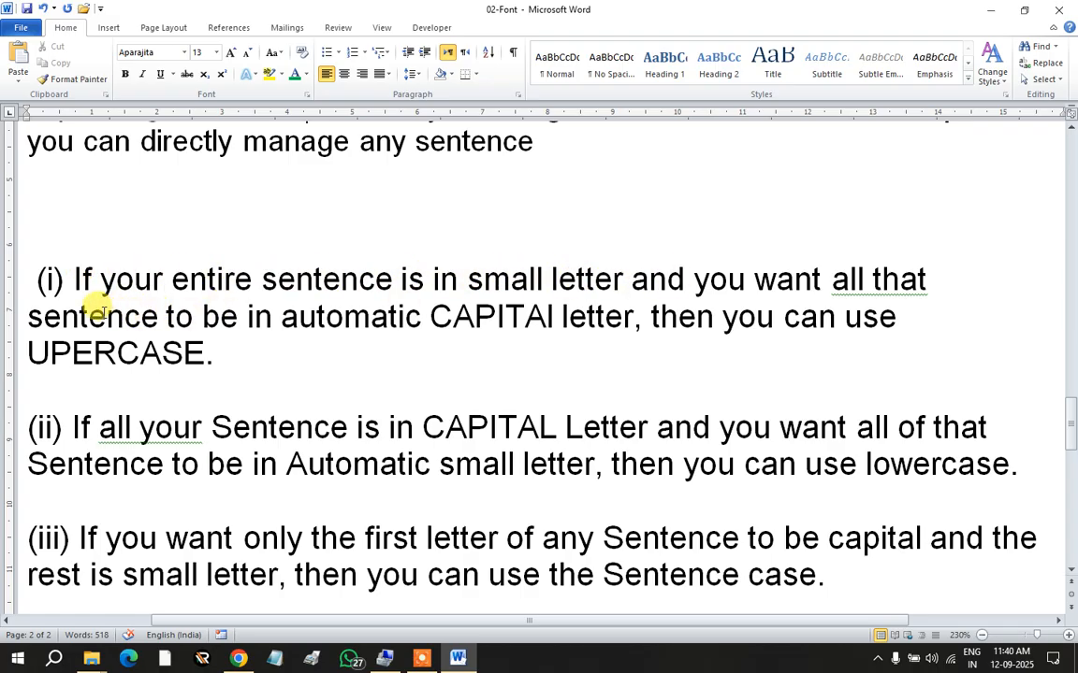
Step: Paste the word 'sentence' after '(i)', then undo the paste, list indent and extra spacing
left_click(273, 53)
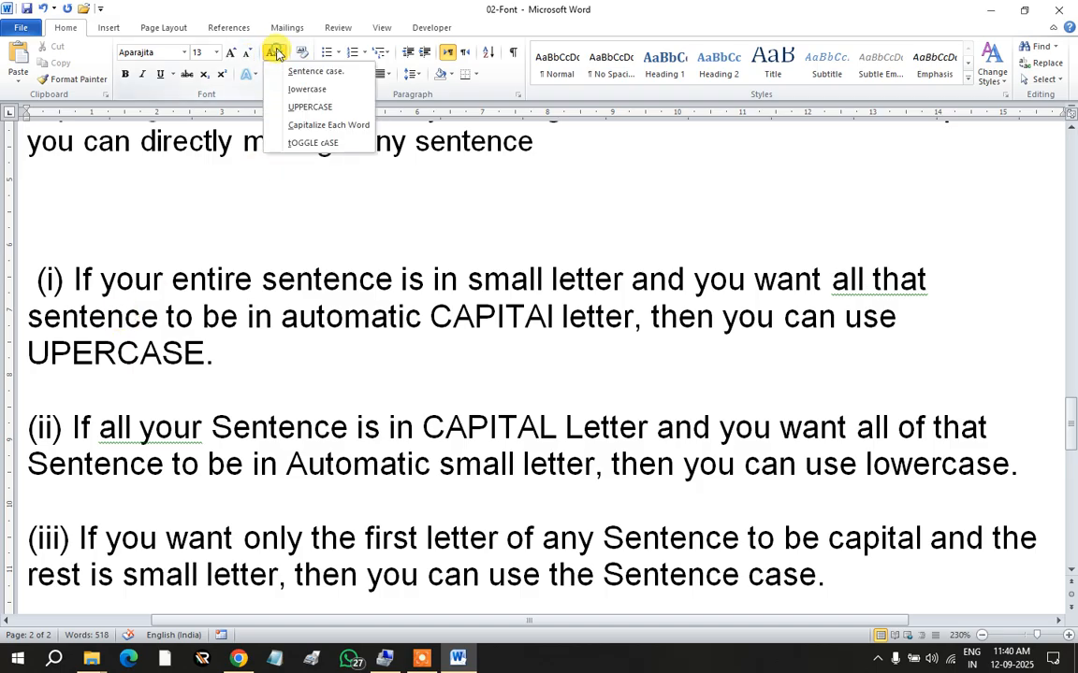
left_click(332, 292)
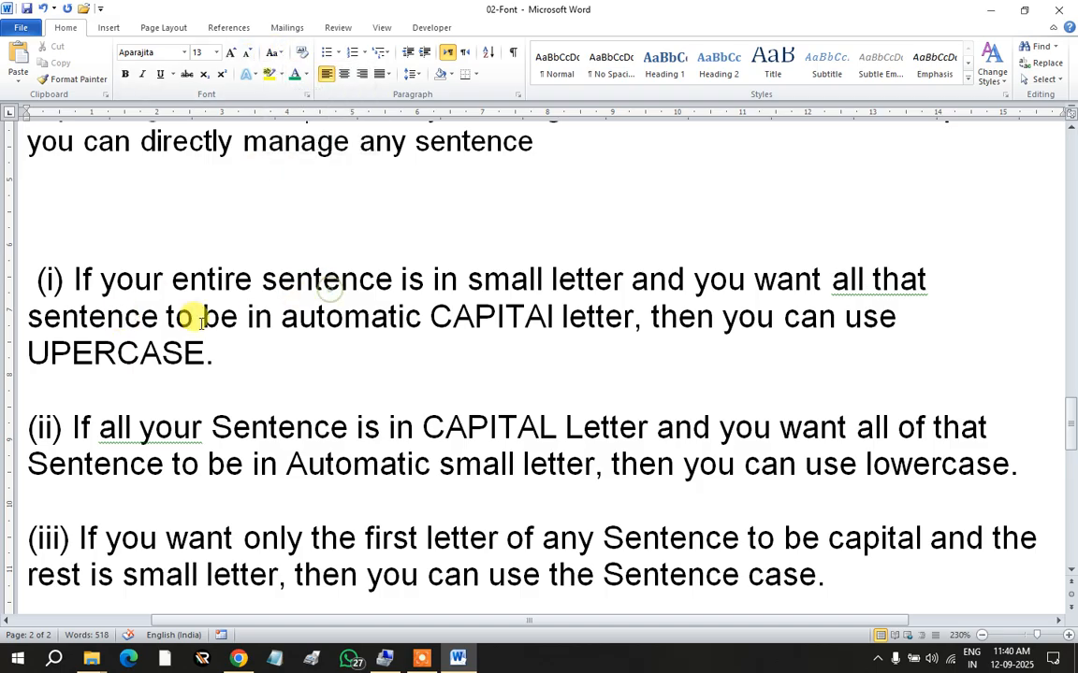
left_click_drag(256, 281, 382, 278)
key("ctrl+c")
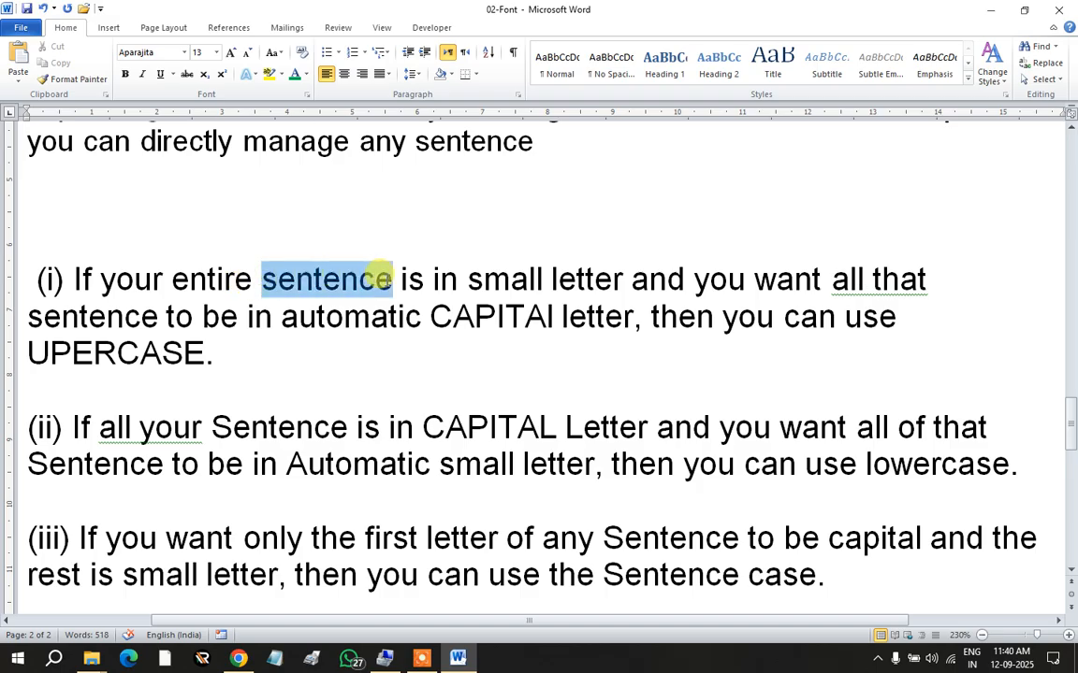
left_click(62, 274)
key("Tab")
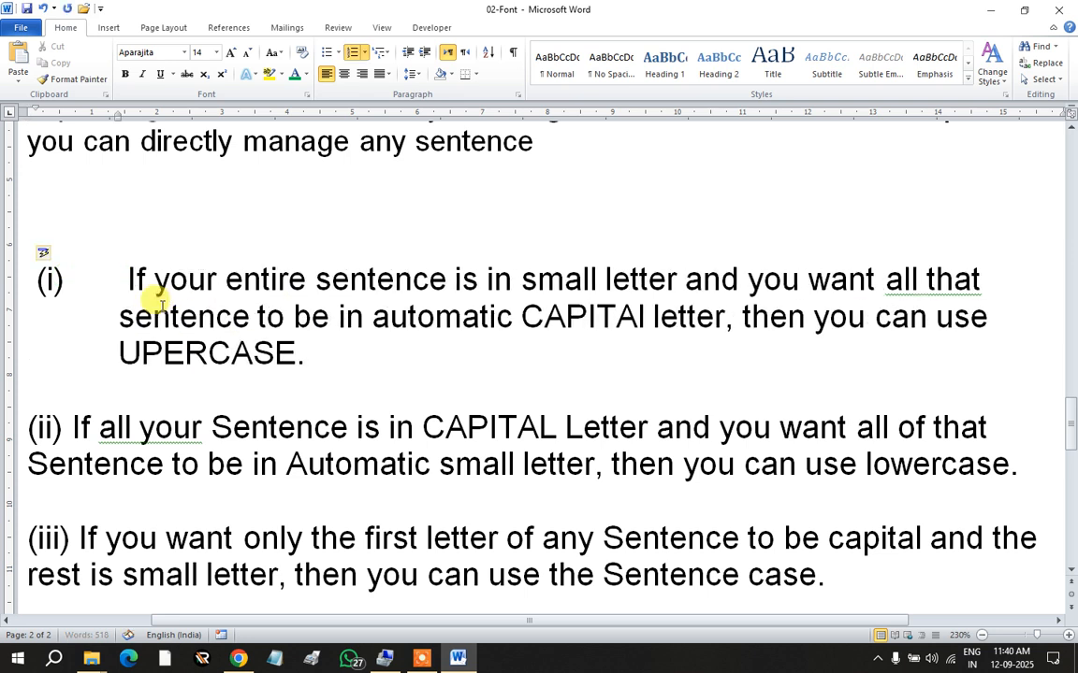
key("ctrl+v")
key("ctrl+z")
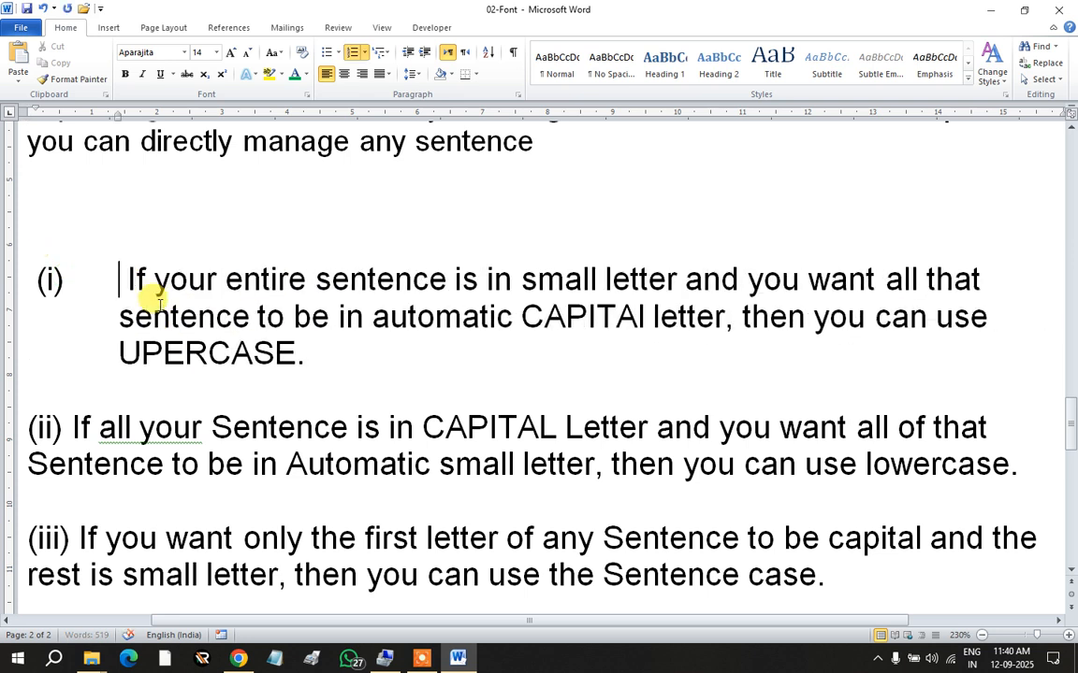
key("ctrl+z")
key("ctrl+z")
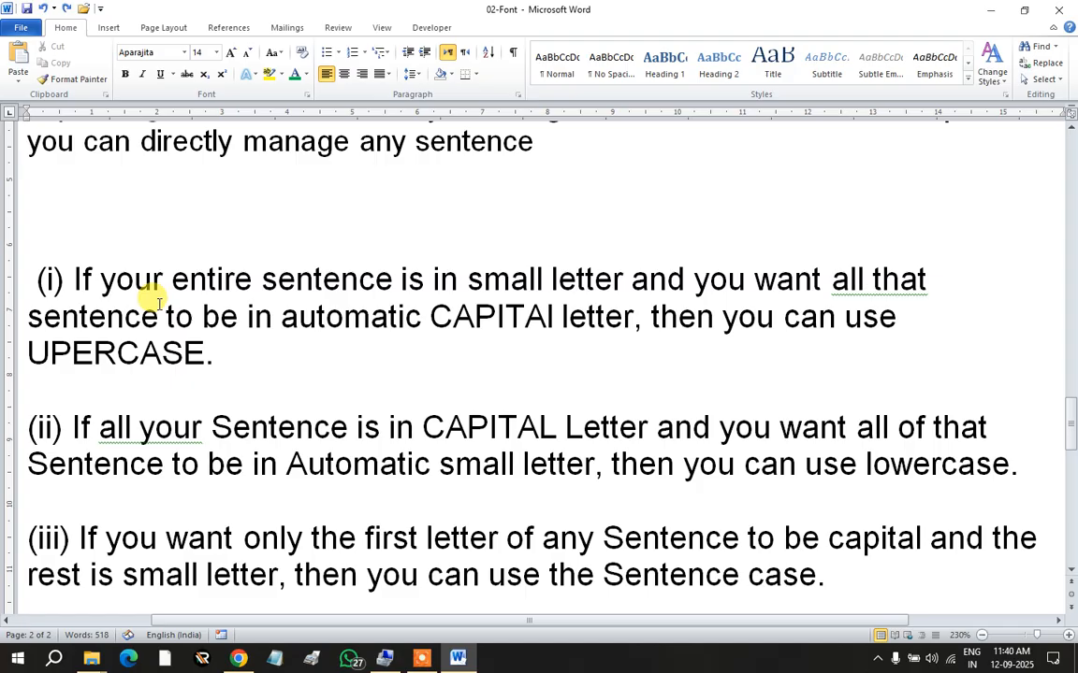
key("ctrl+z")
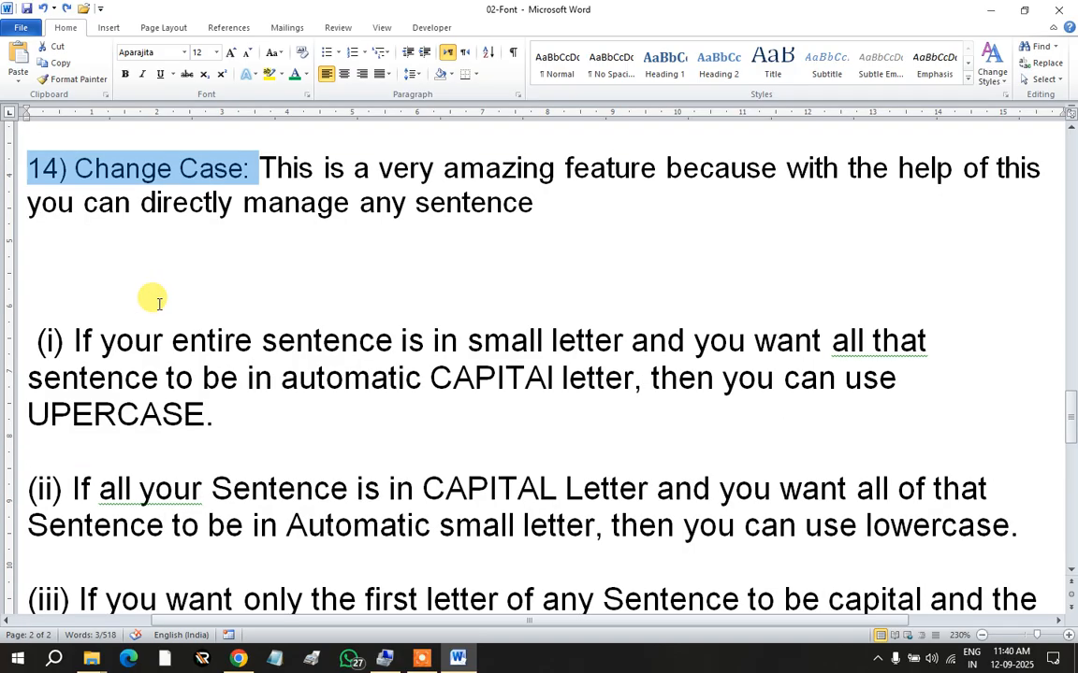
Step: Redo the bold on '14) Change Case:', add 'Sentence Case:' after (i), and bold '(i) Sentence Case:'
left_click(64, 9)
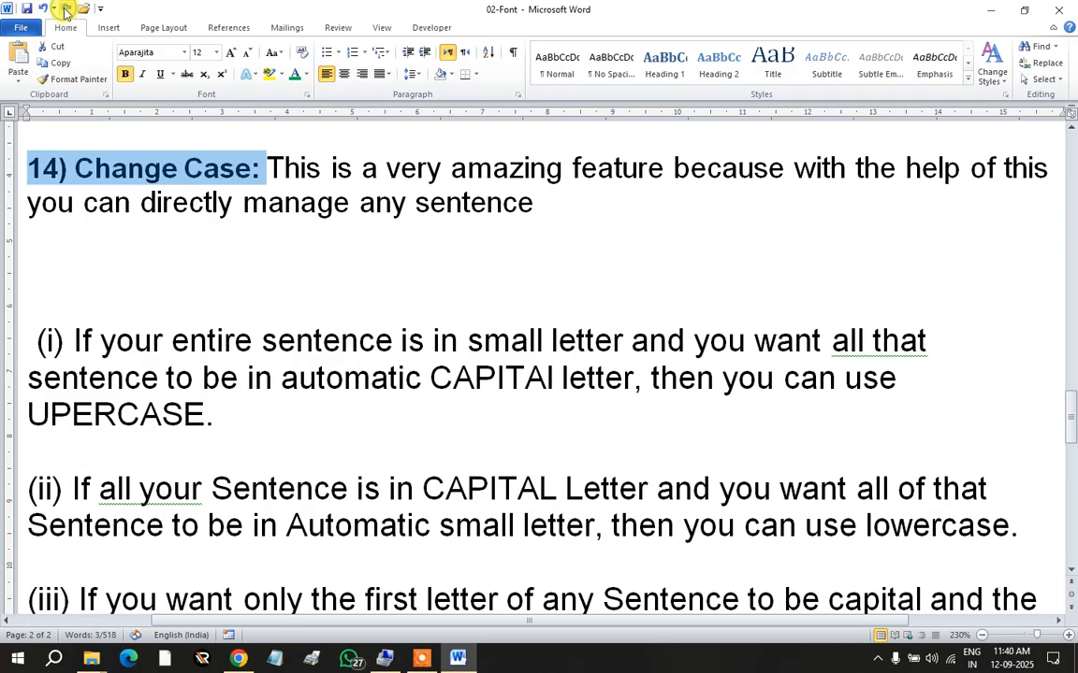
left_click(64, 9)
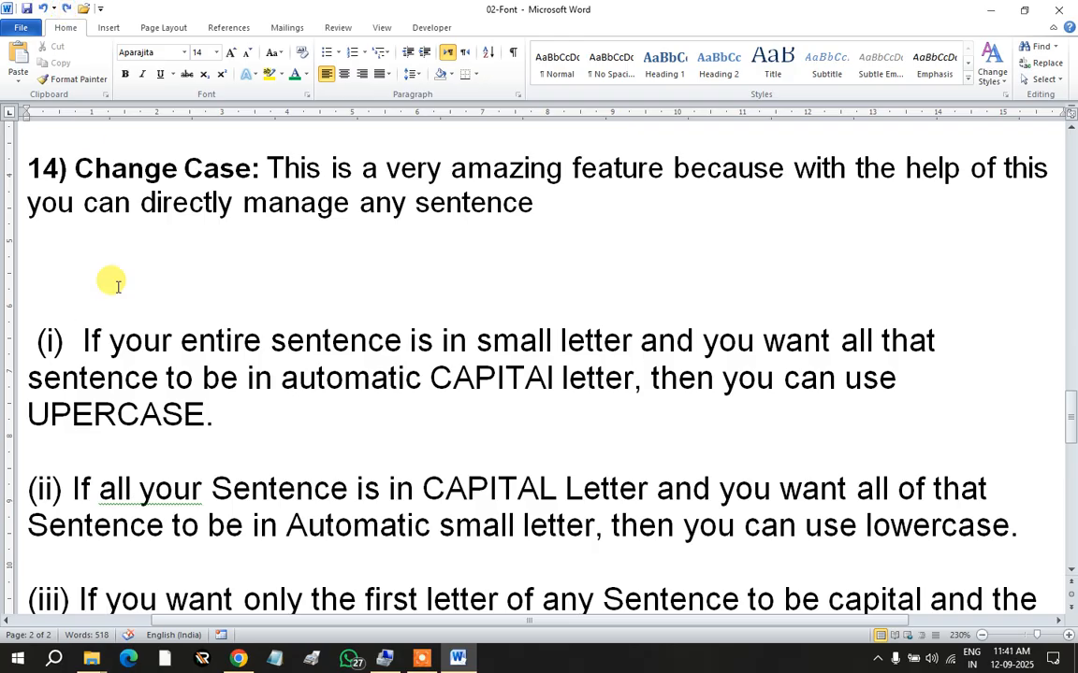
type("Se")
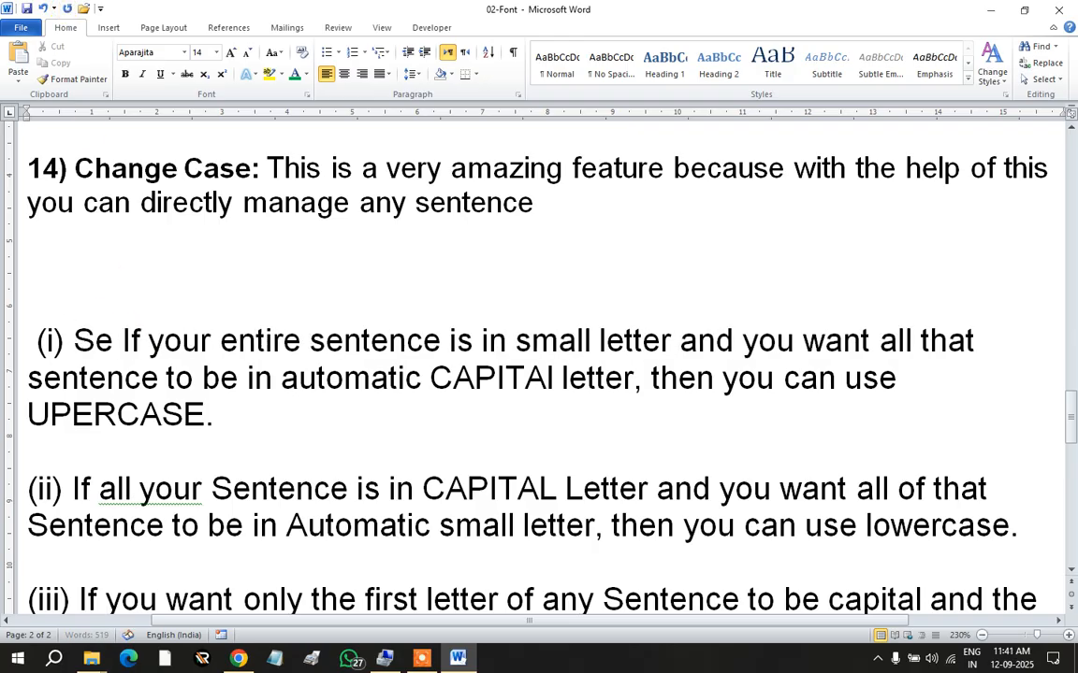
type("ntence ")
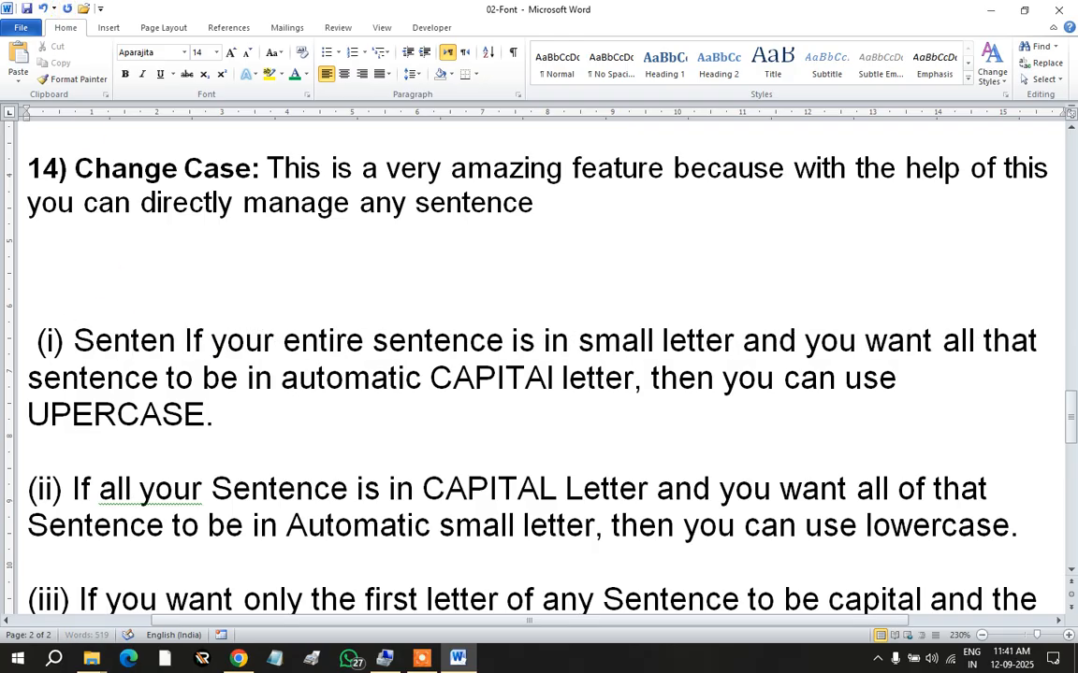
type("Case")
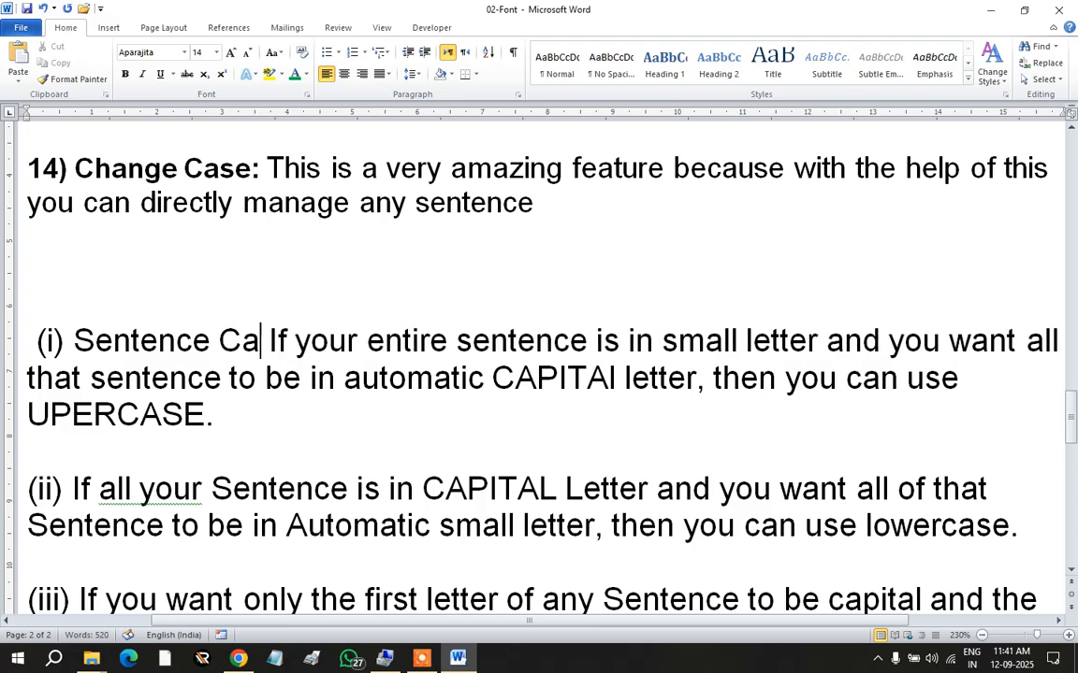
type(":")
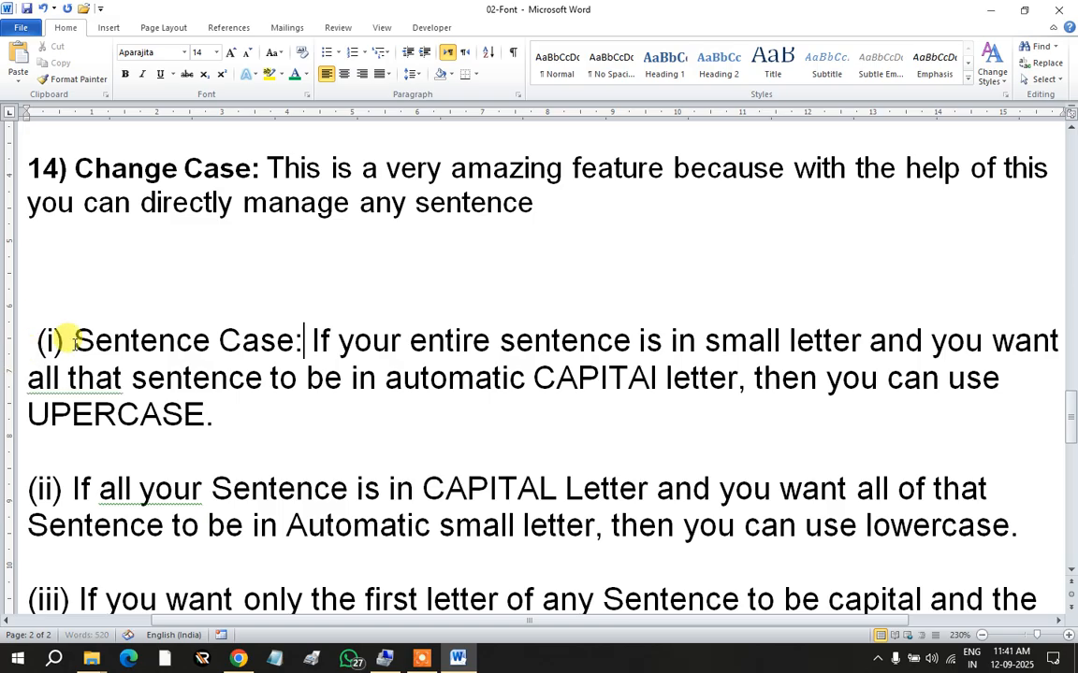
left_click_drag(301, 340, 31, 341)
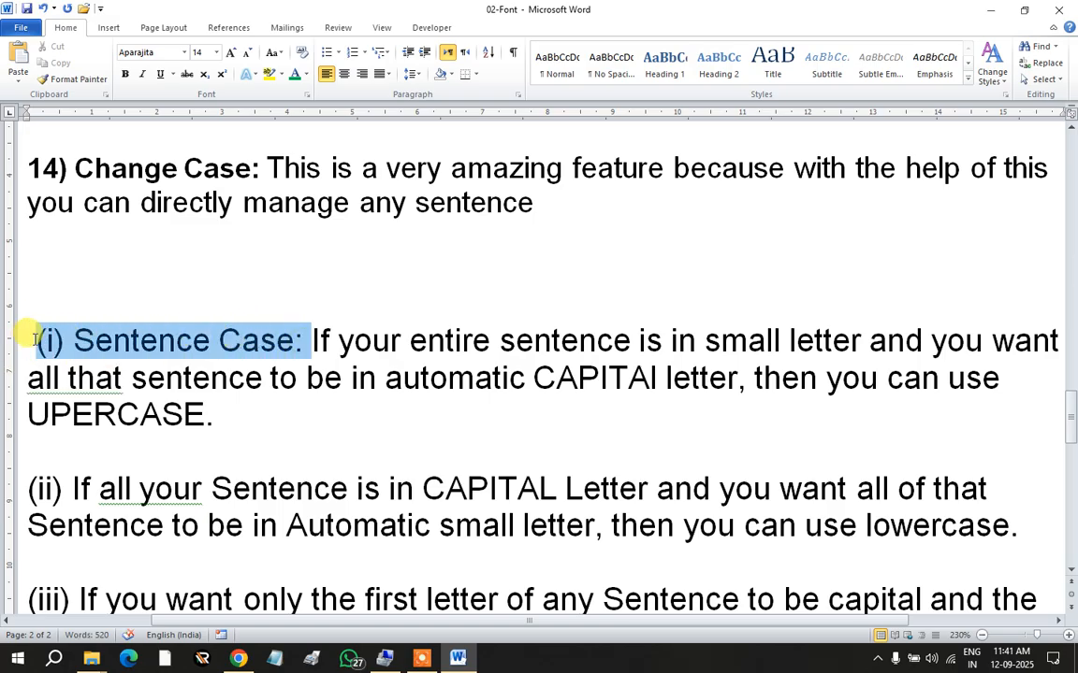
left_click(124, 74)
left_click(322, 342)
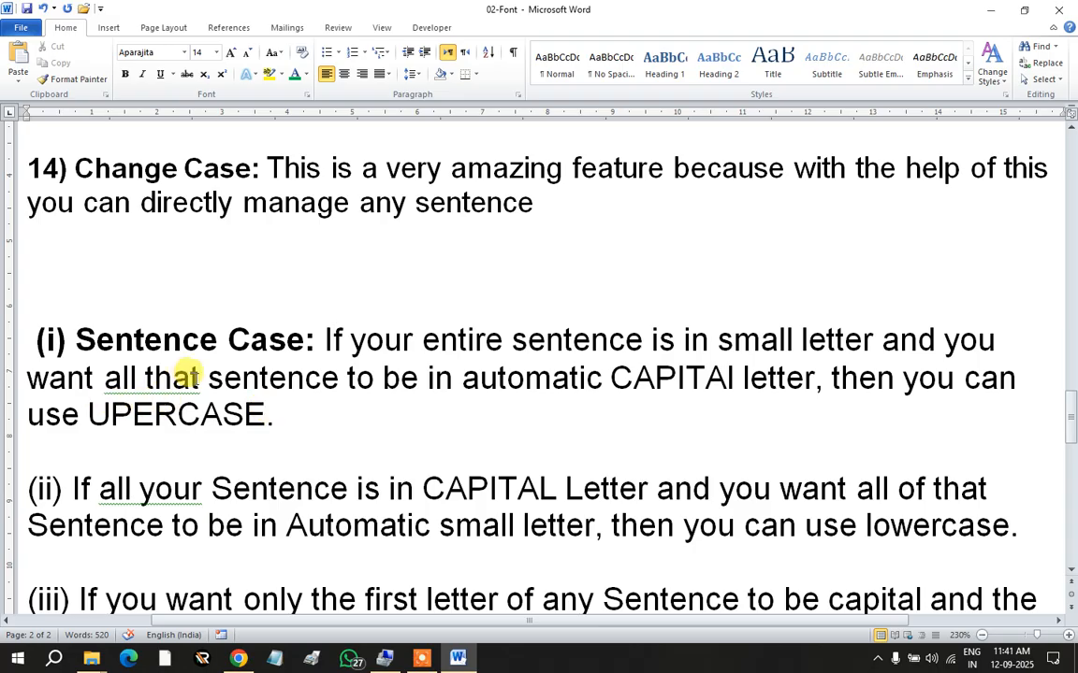
scroll(229, 404, "down", 3)
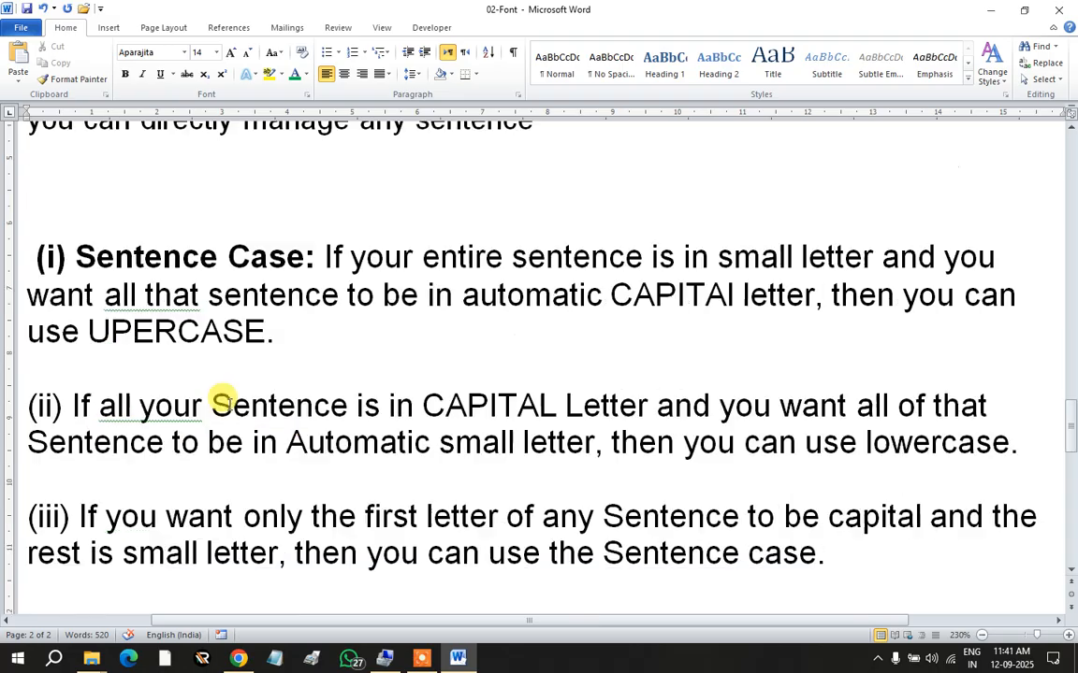
scroll(229, 404, "up", 3)
left_click(279, 54)
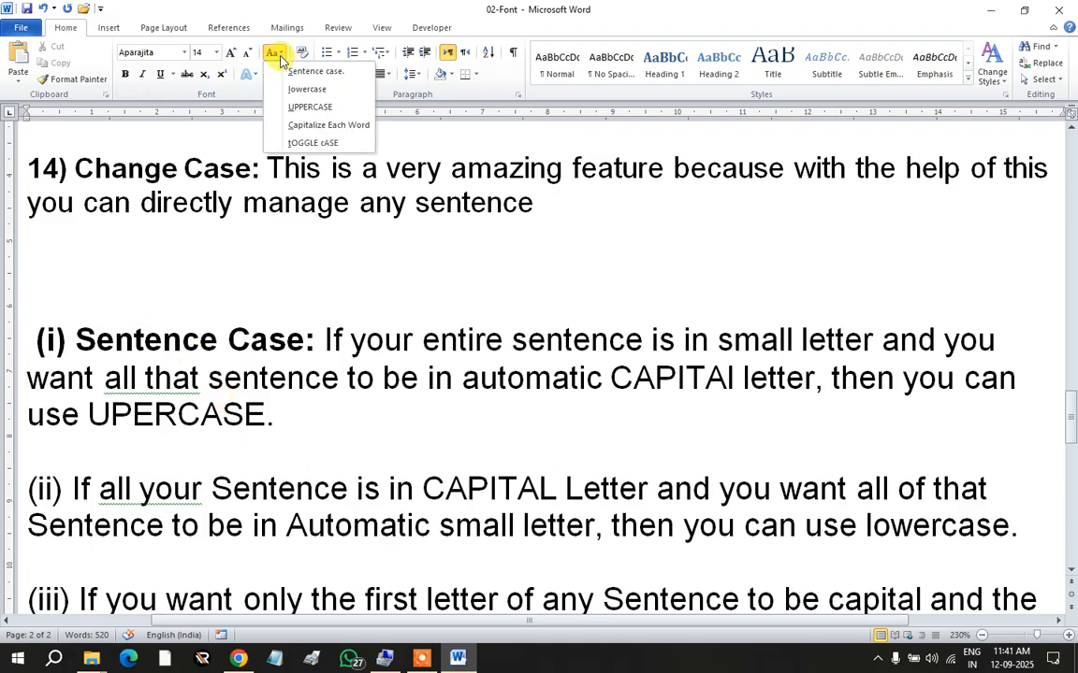
left_click(241, 374)
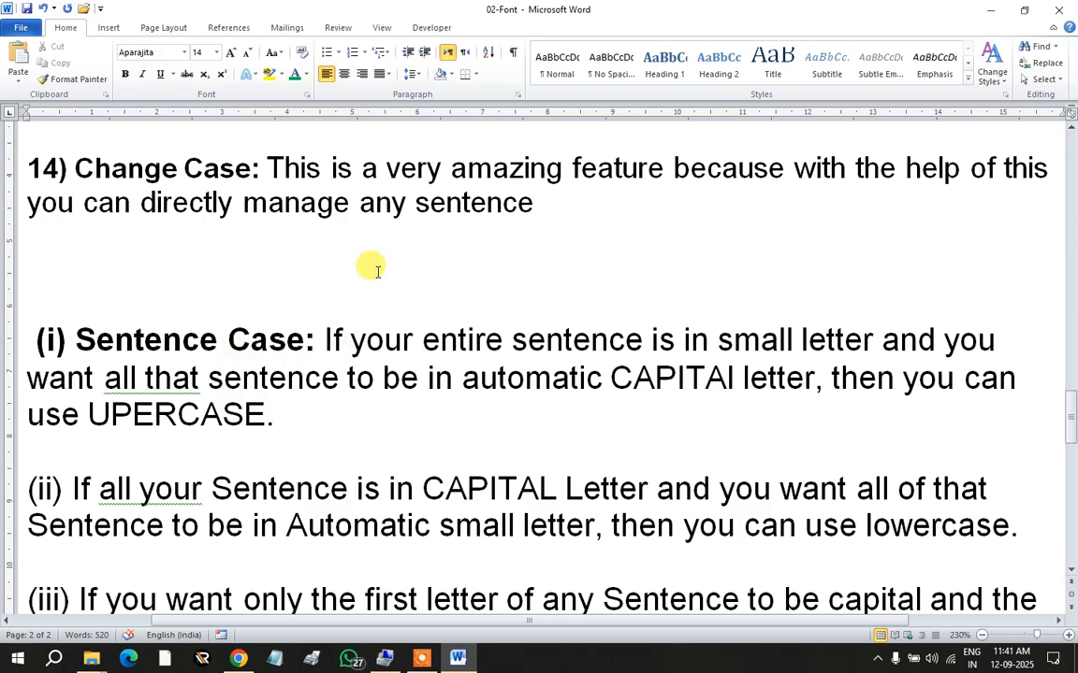
left_click(281, 53)
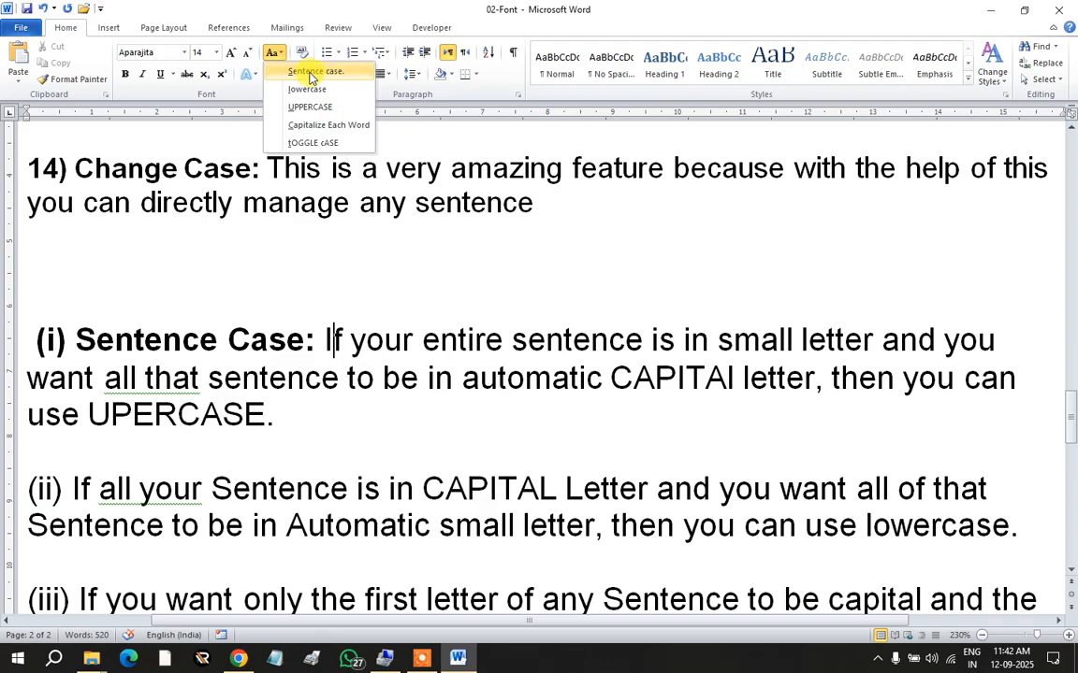
left_click(265, 353)
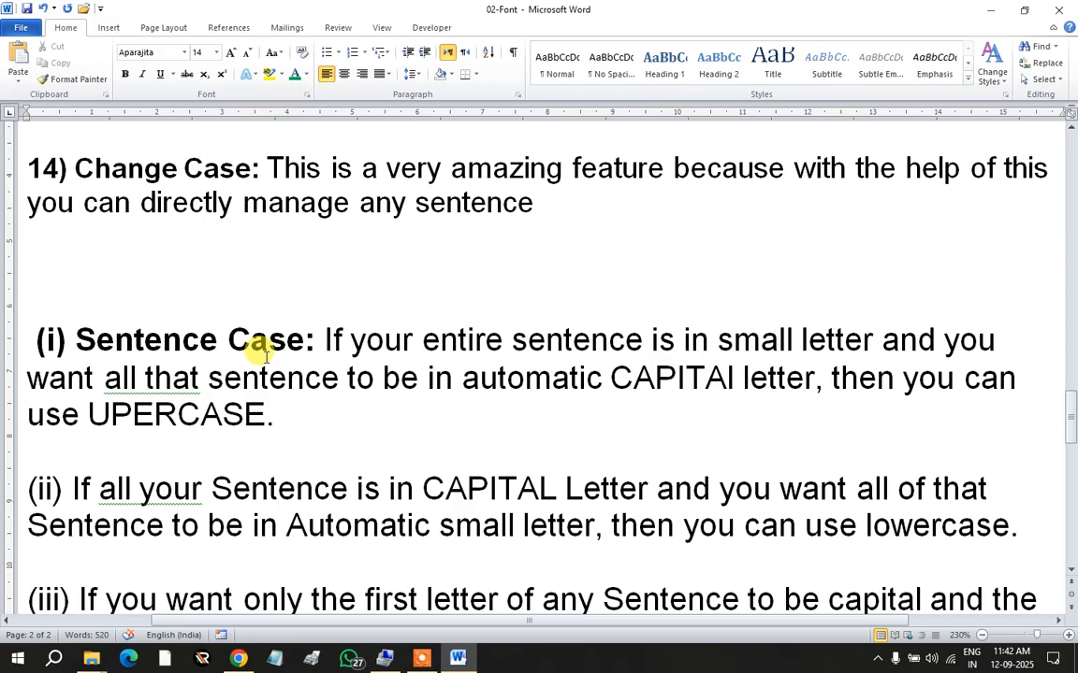
scroll(266, 358, "down", 2)
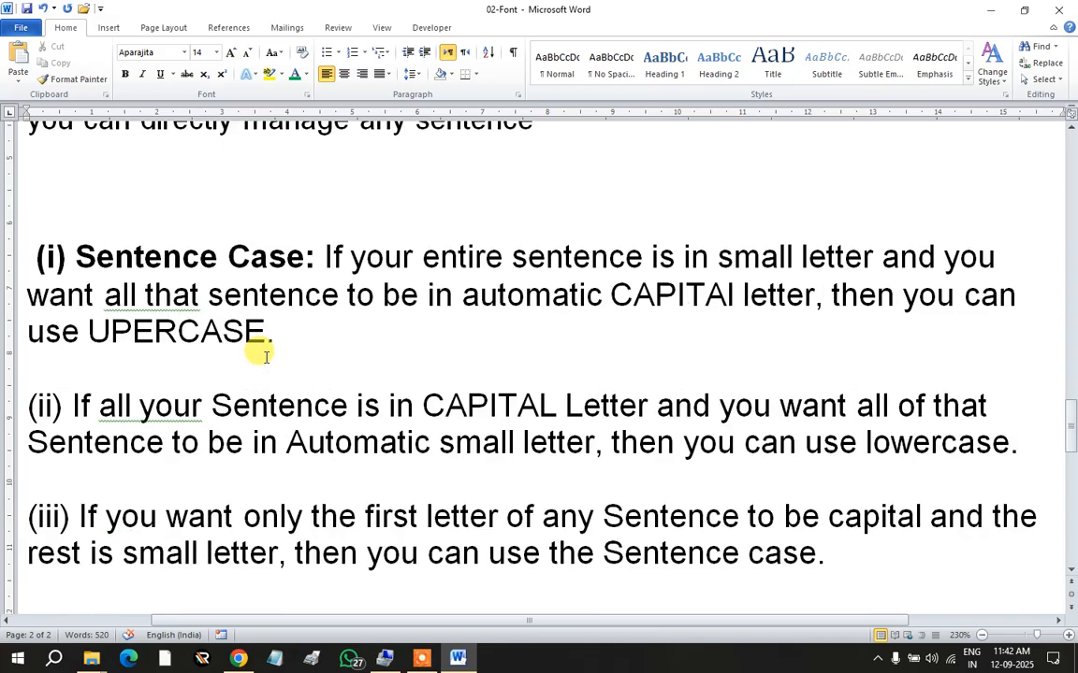
scroll(266, 355, "down", 2)
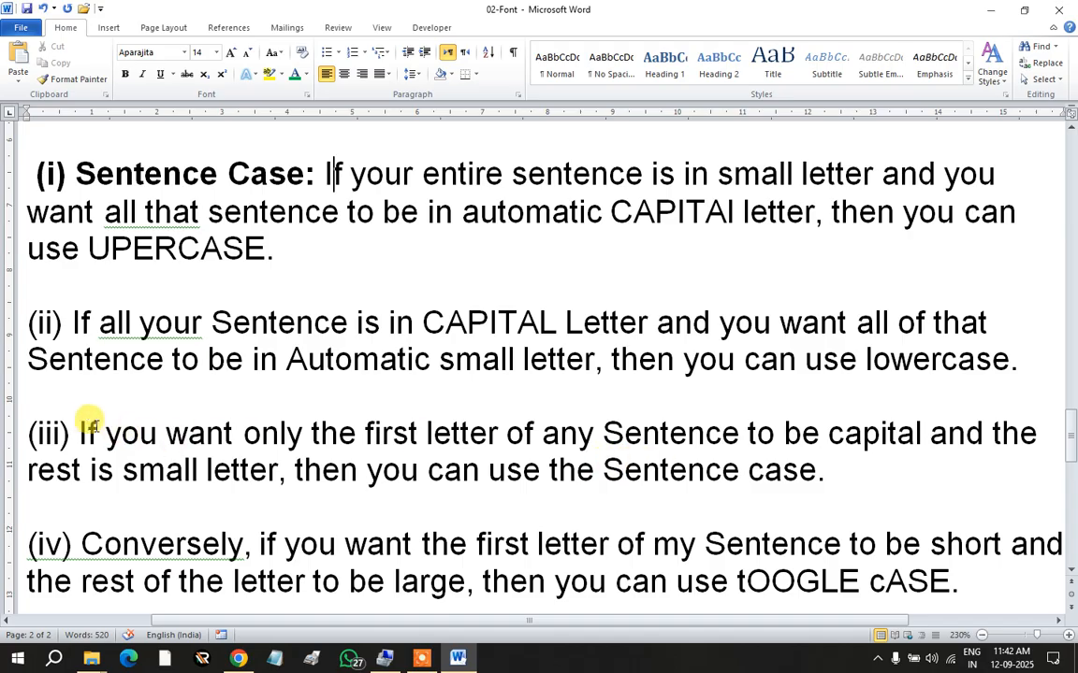
Step: Cut item (iii)'s whole explanation out of the list
left_click_drag(80, 428, 830, 467)
key("ctrl+c")
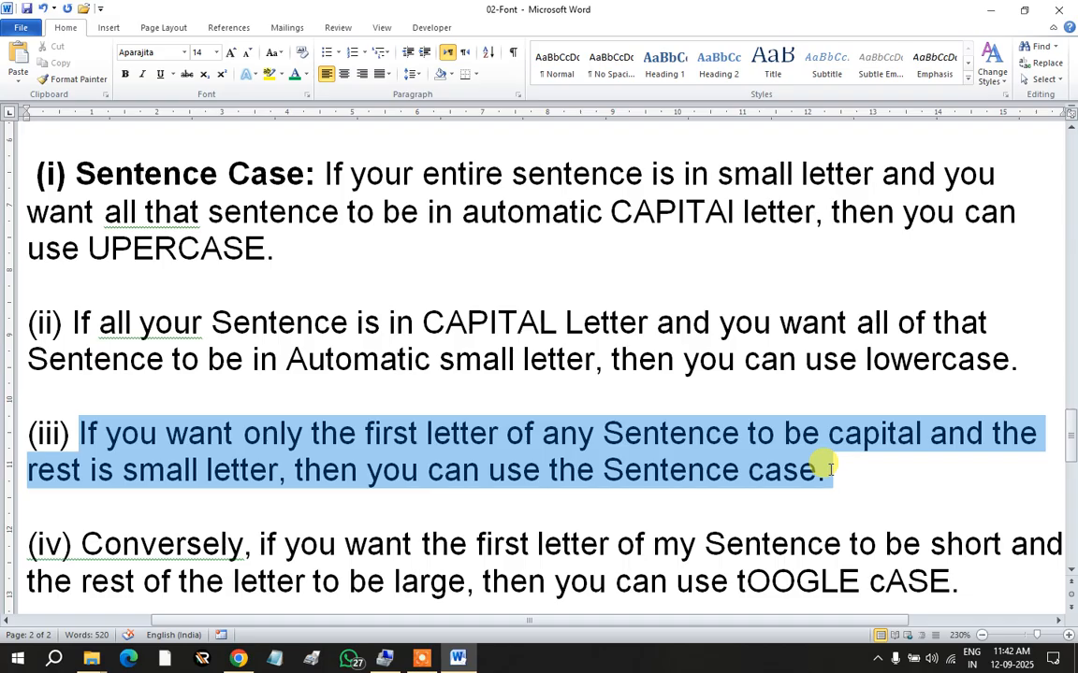
left_click_drag(830, 467, 829, 470)
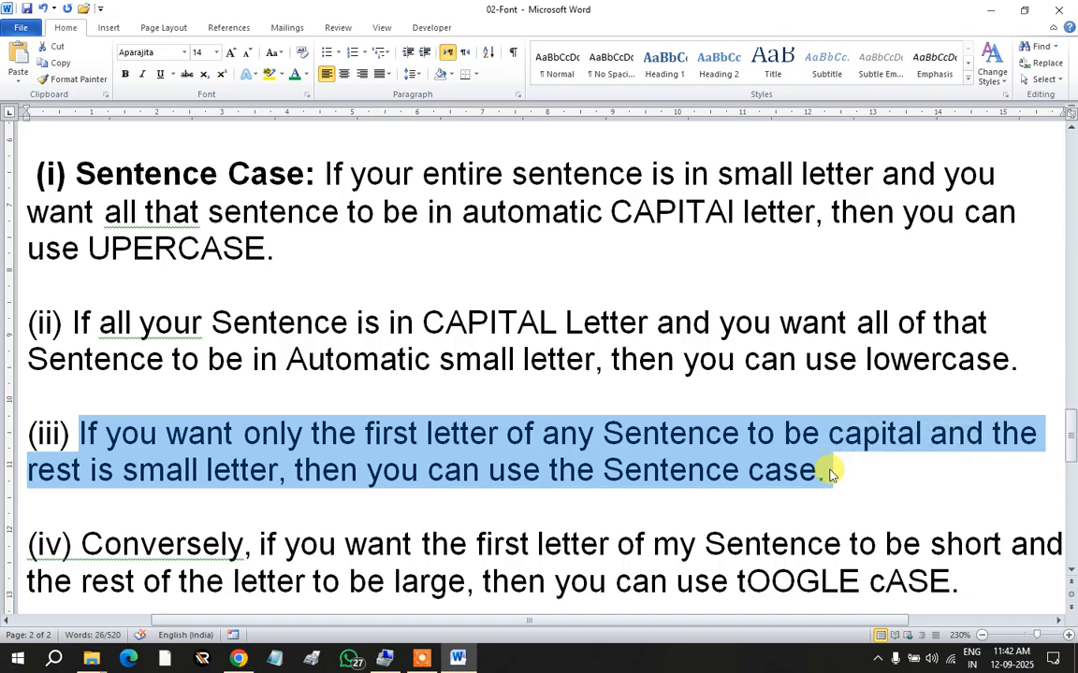
key("Delete")
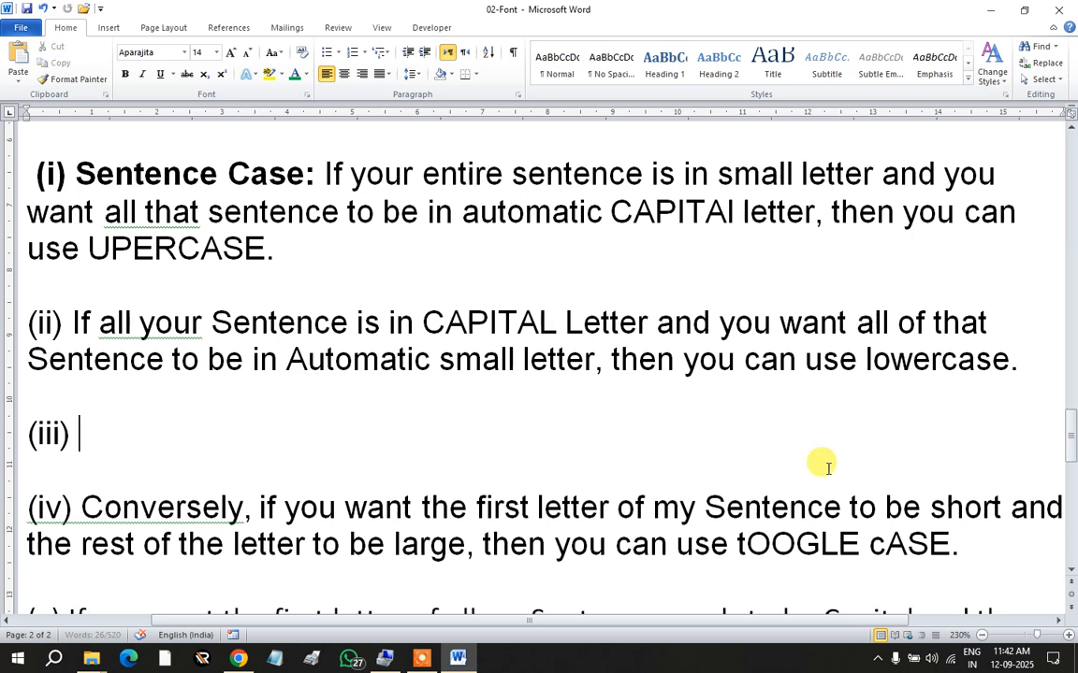
scroll(201, 347, "up", 2)
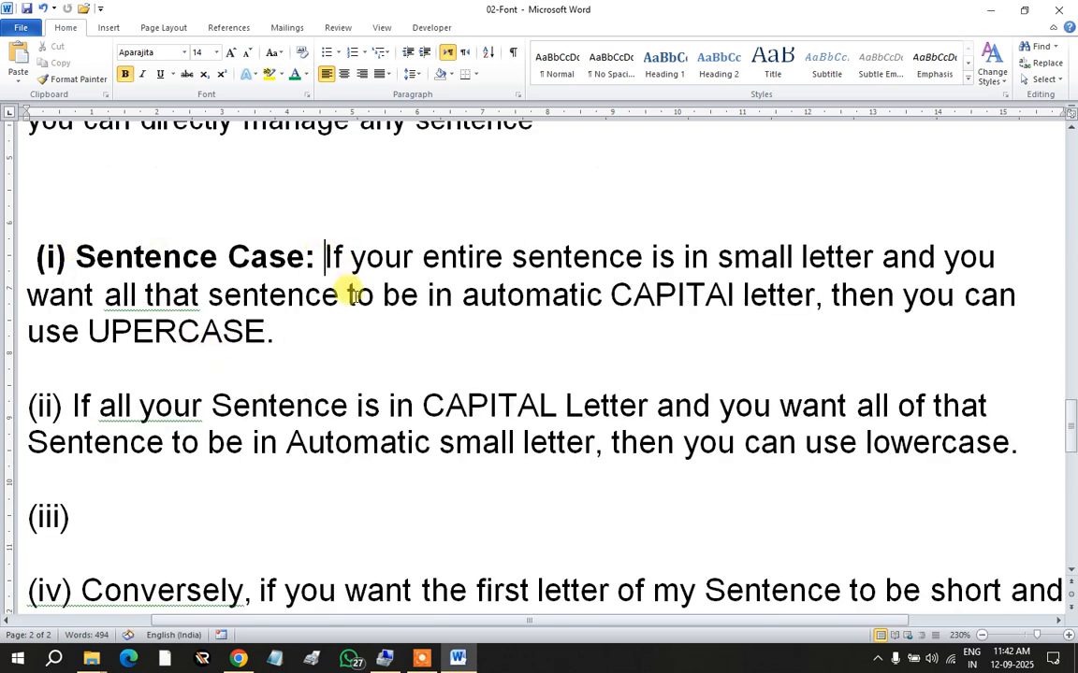
Step: Push (i)'s old explanation down to its own paragraph and paste the cut text after 'Sentence Case:'
key("Return")
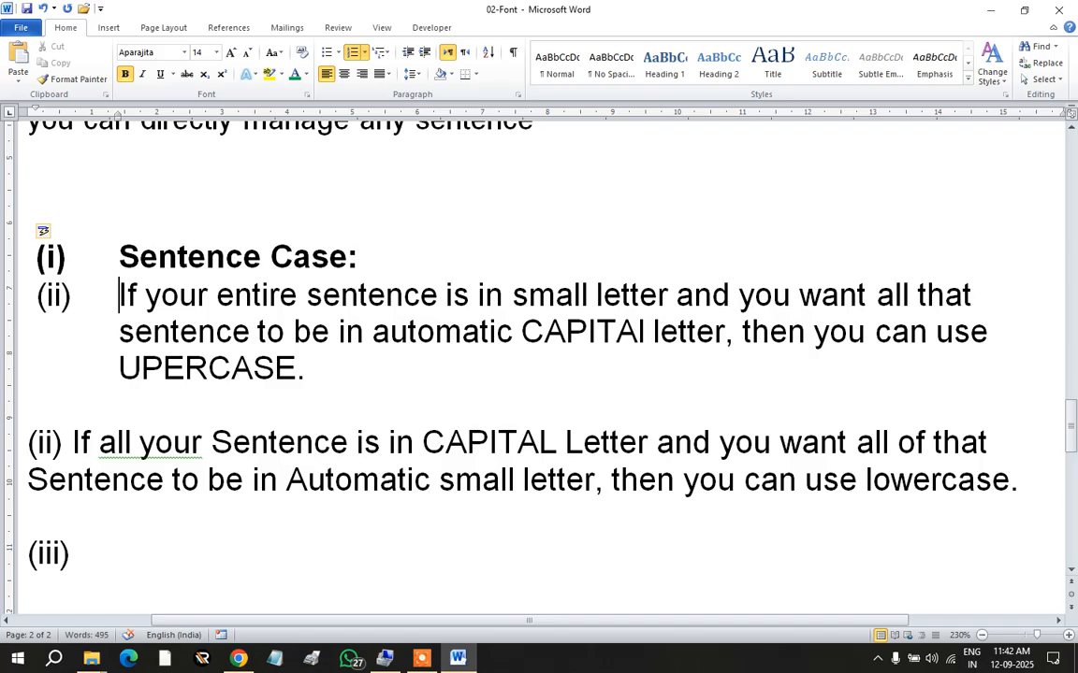
key("ctrl+z")
key("Return")
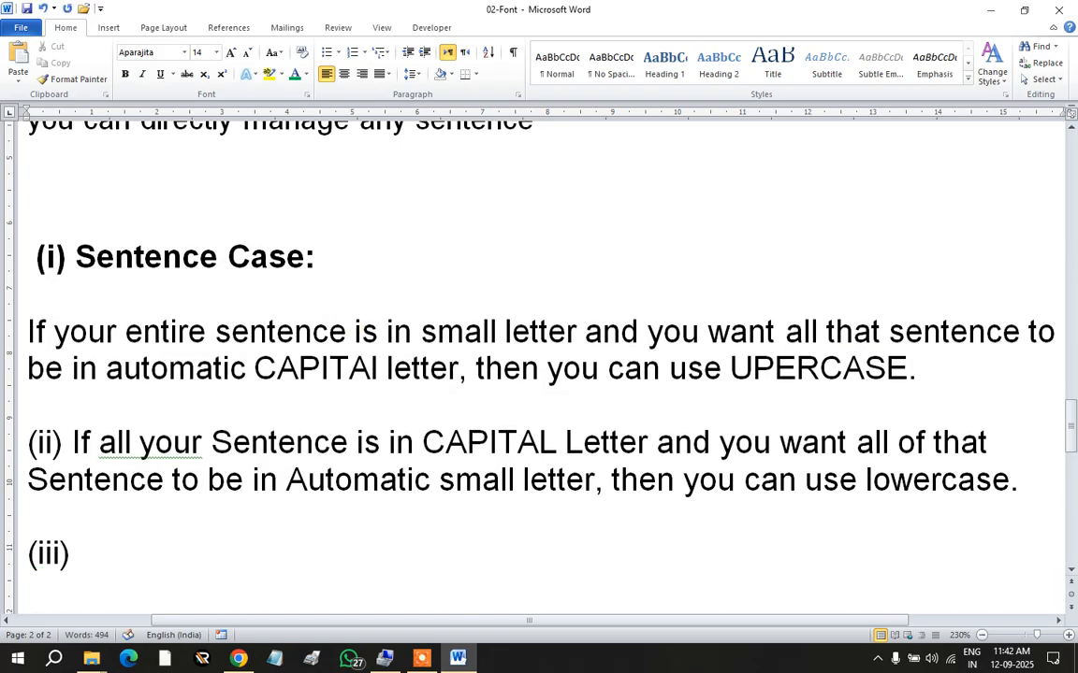
key("Return")
left_click(335, 259)
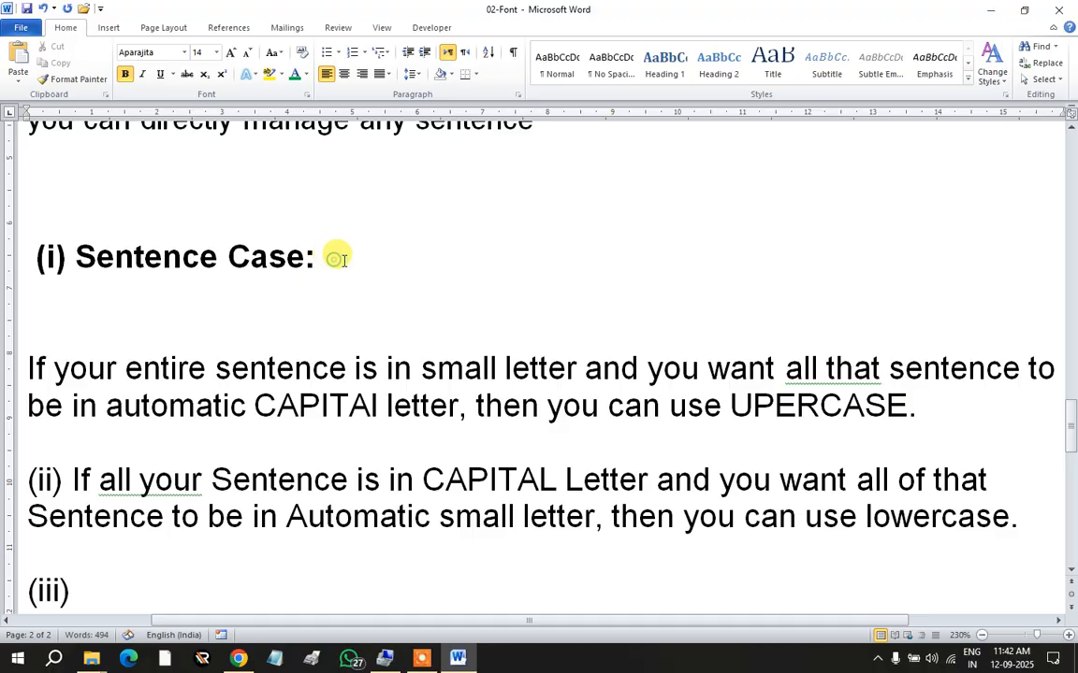
key("ctrl+v")
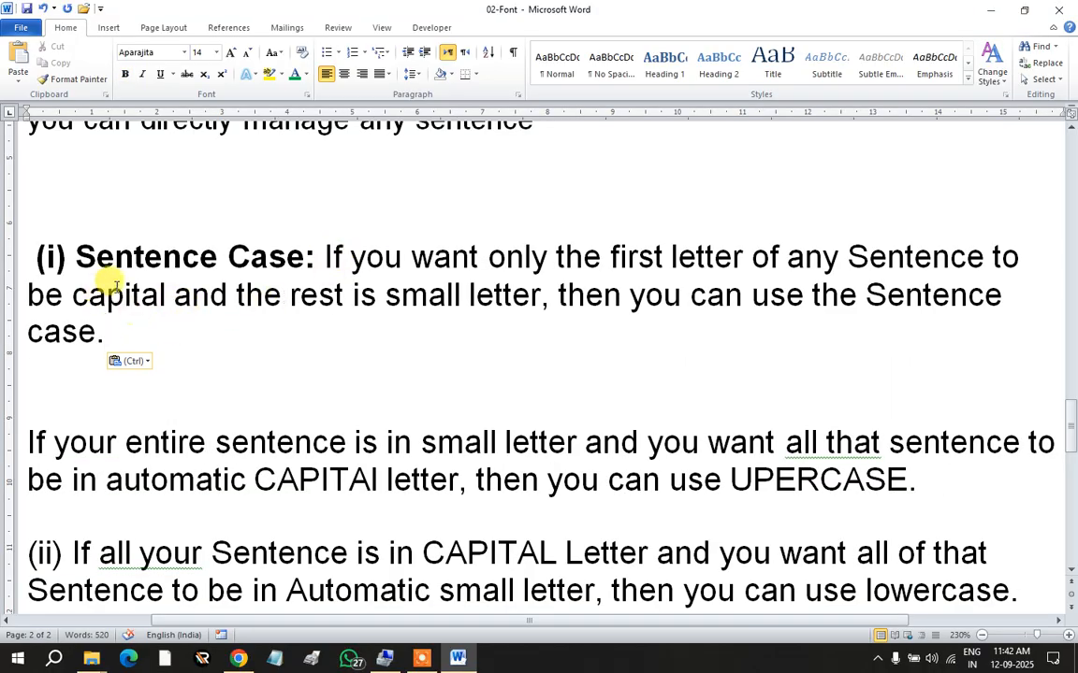
left_click(280, 52)
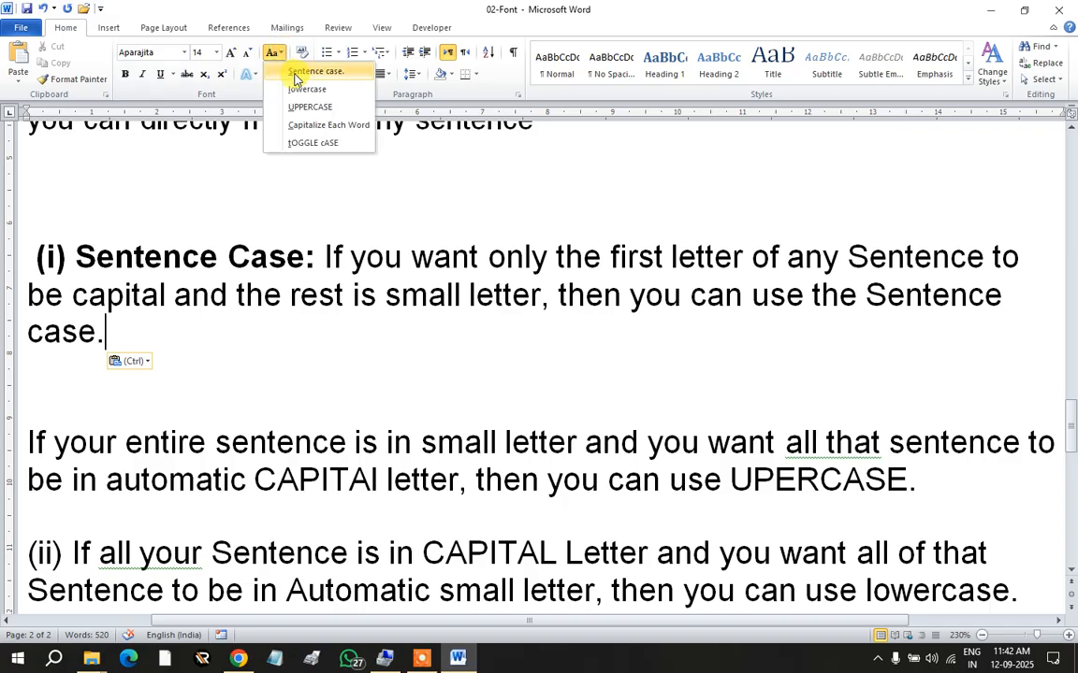
left_click(196, 269)
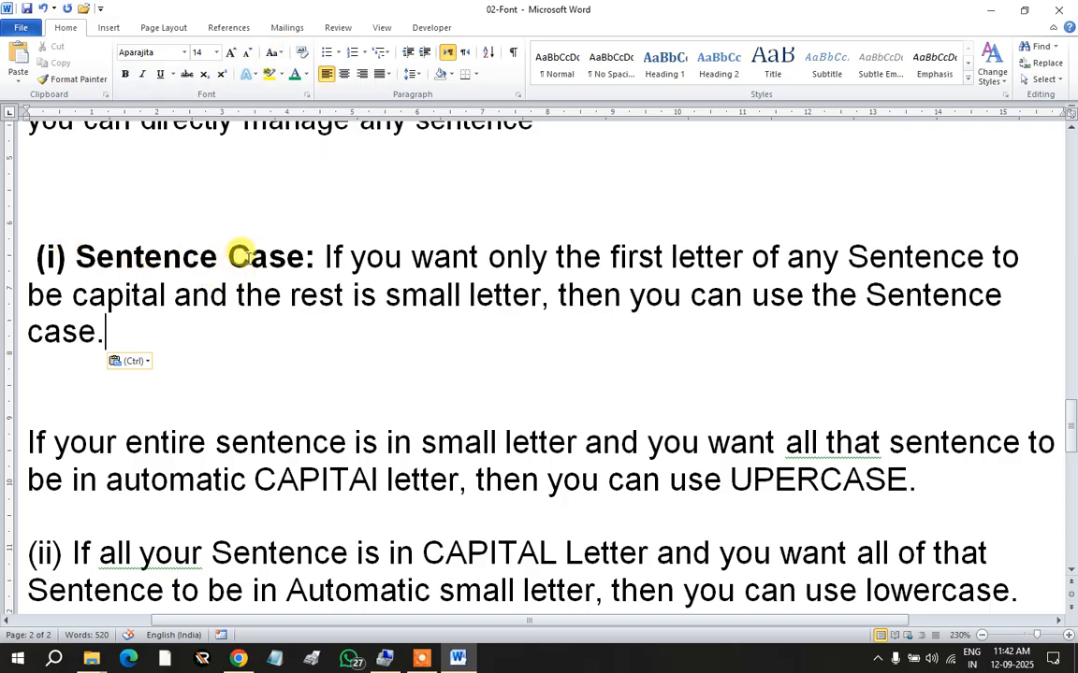
left_click(329, 255)
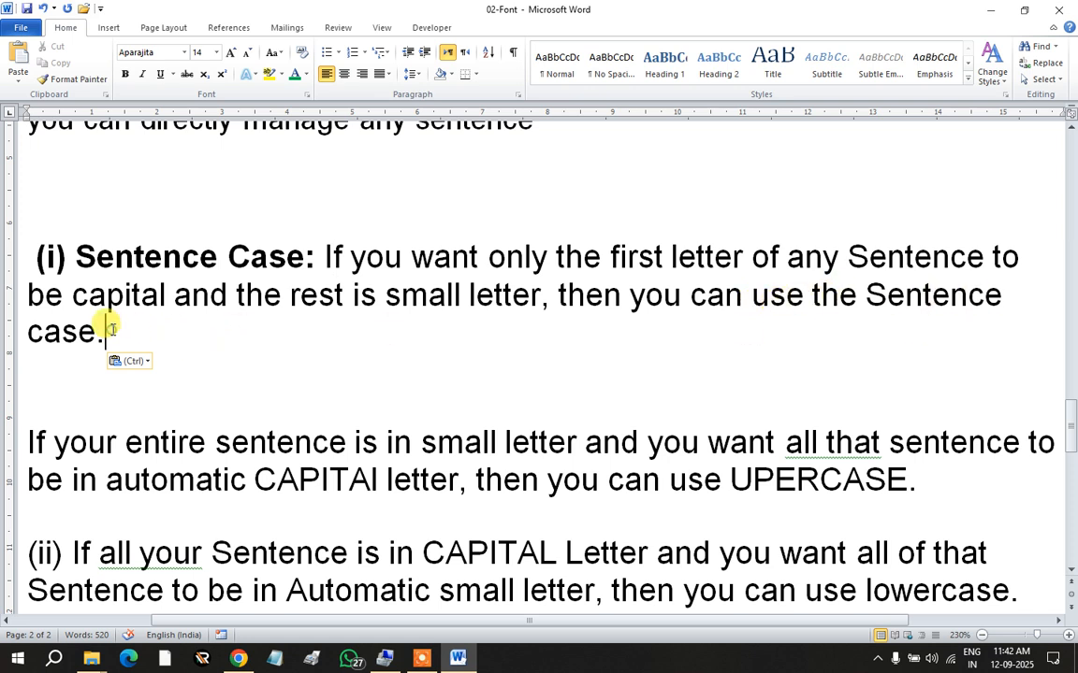
type("f")
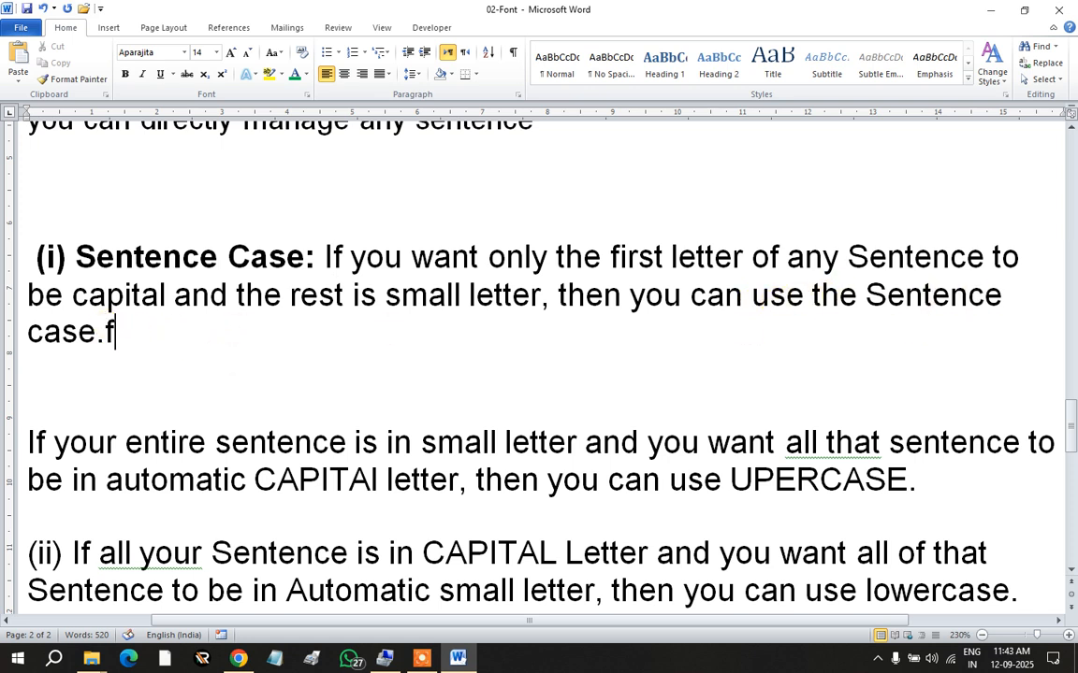
type("hgjfgh")
key("BackSpace")
key("BackSpace")
key("BackSpace")
key("BackSpace")
key("BackSpace")
key("BackSpace")
key("BackSpace")
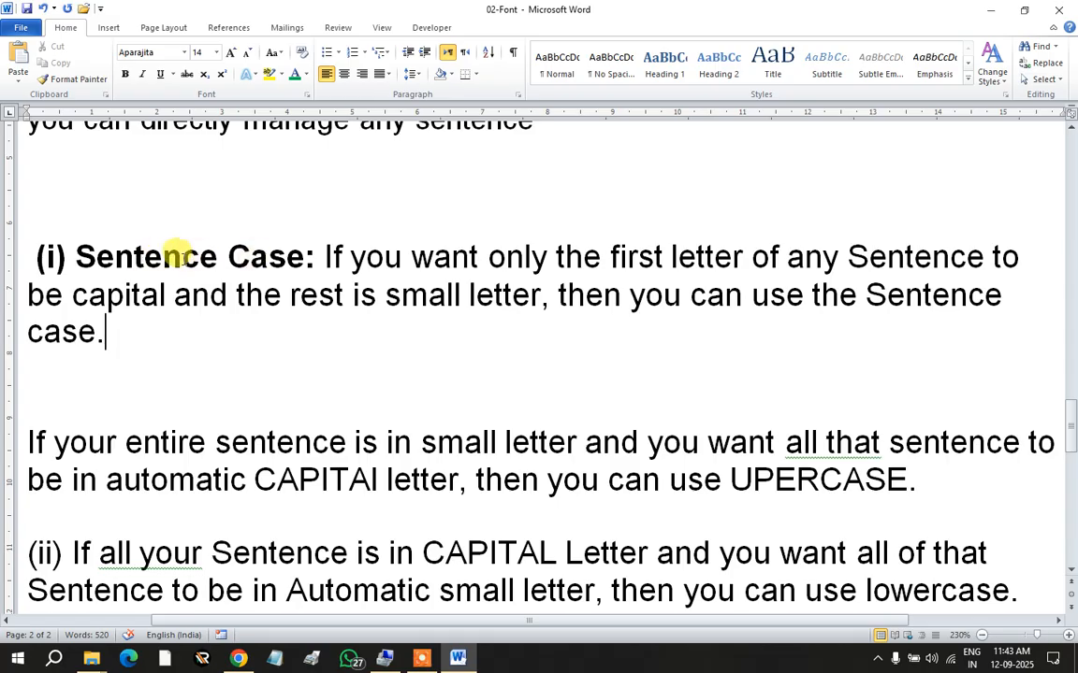
left_click(322, 245)
left_click_drag(322, 245, 346, 260)
left_click(337, 257)
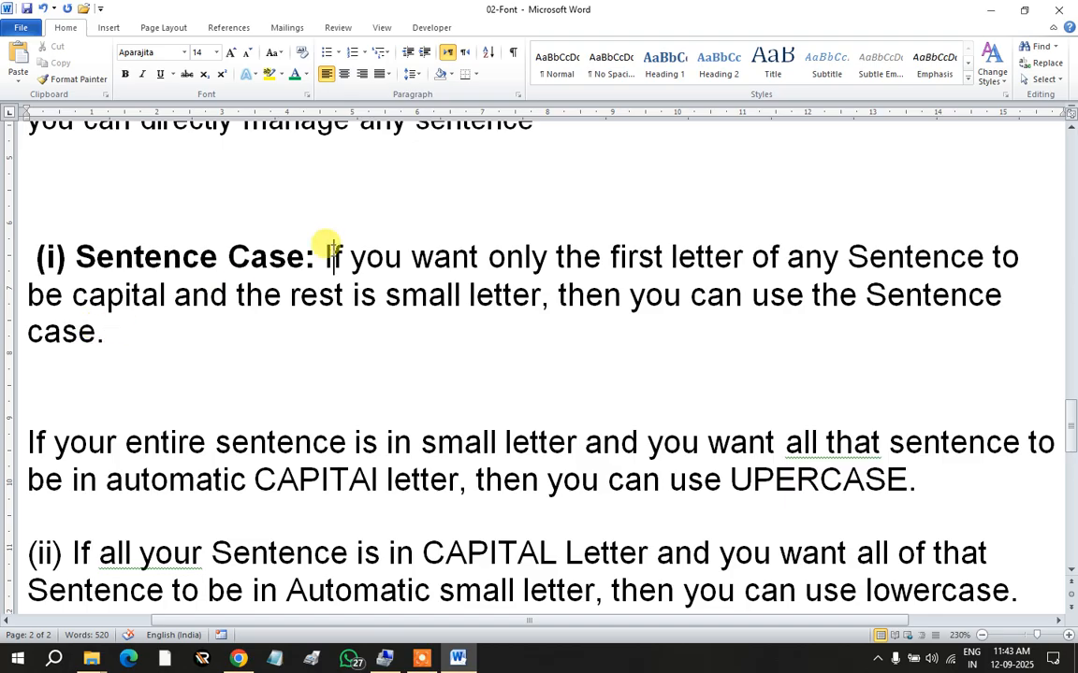
left_click_drag(323, 253, 109, 329)
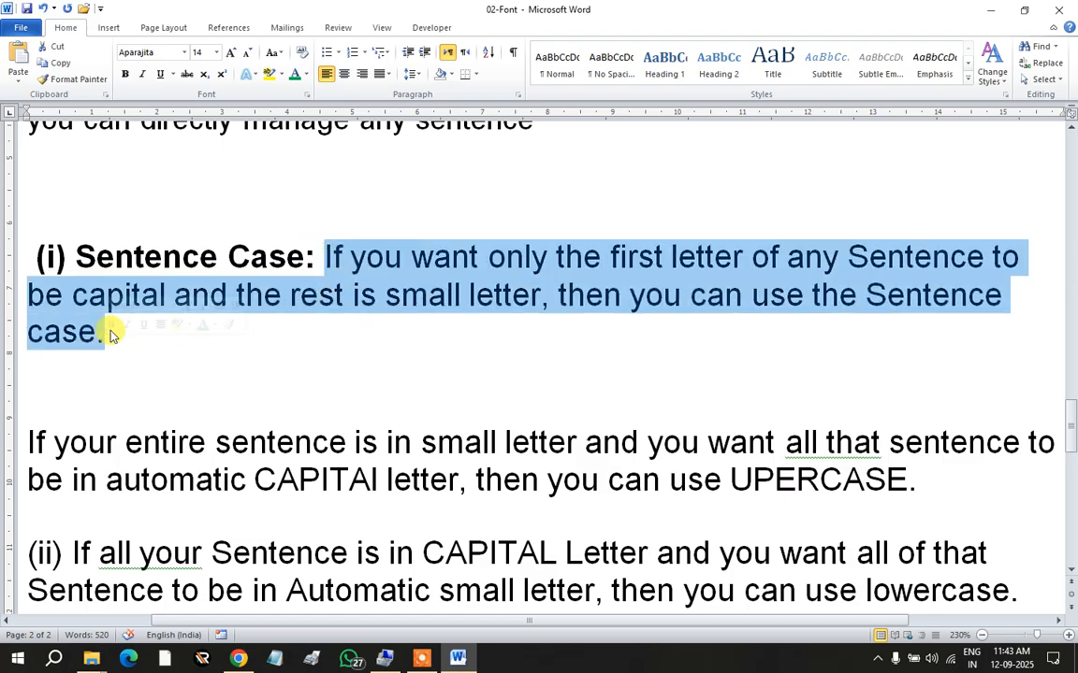
left_click(281, 62)
left_click(292, 70)
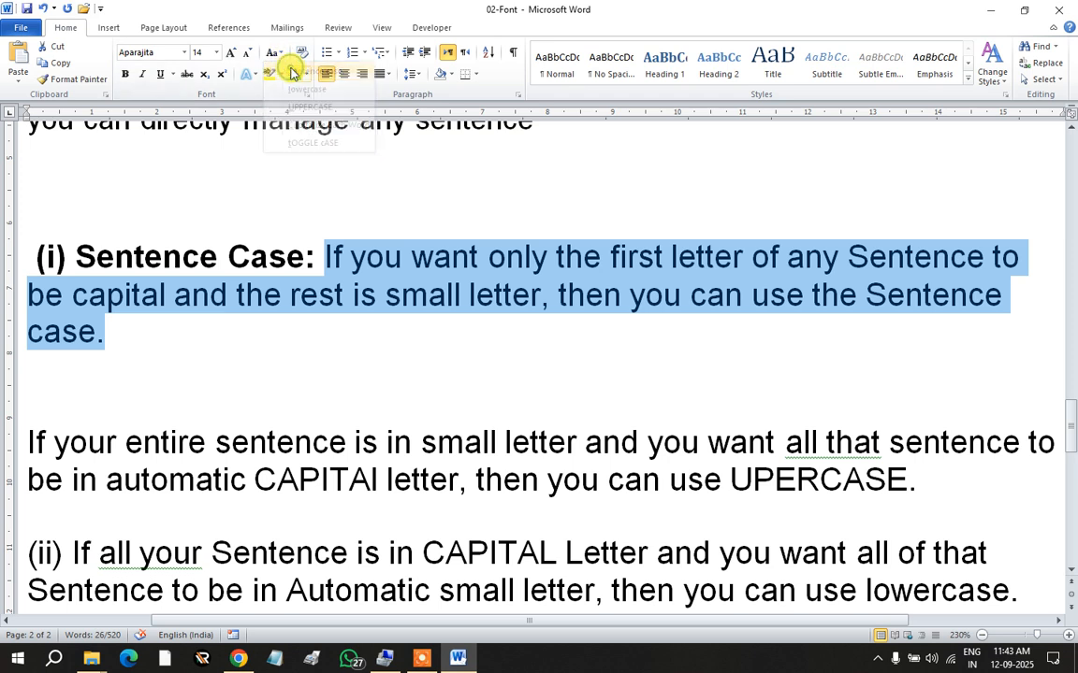
left_click(337, 264)
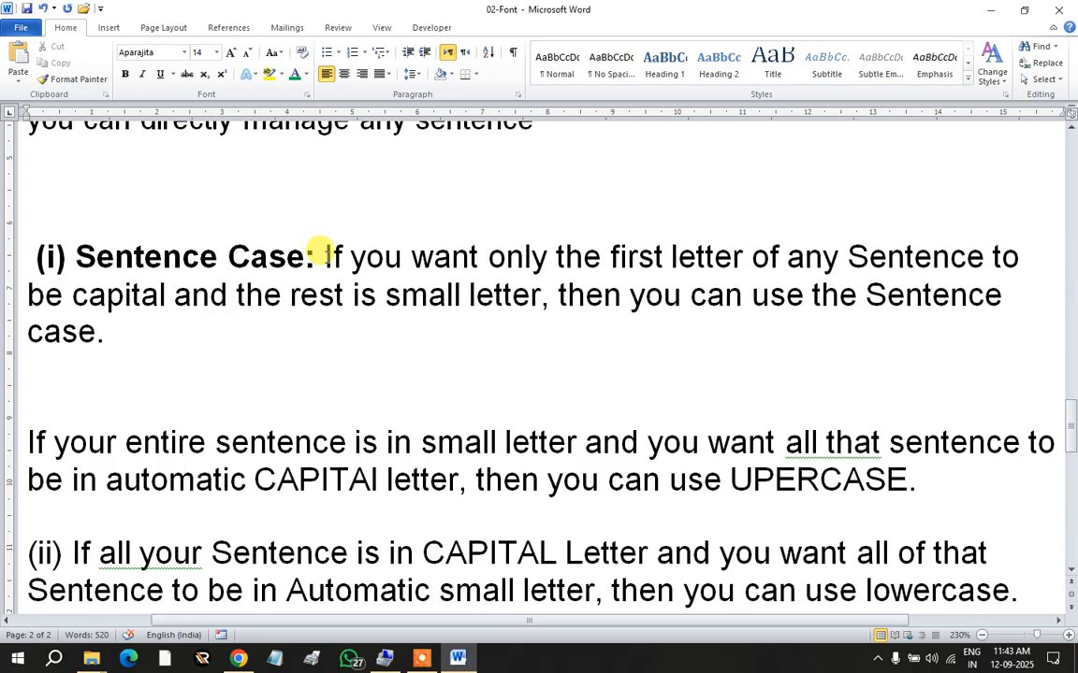
left_click_drag(325, 254, 330, 258)
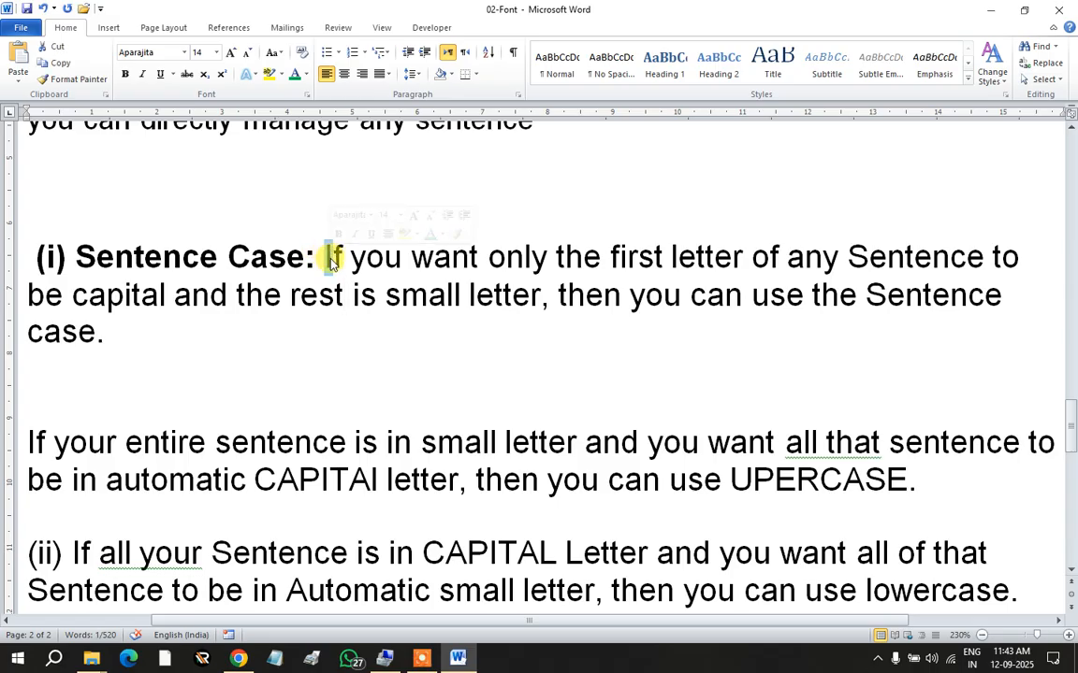
left_click(329, 256)
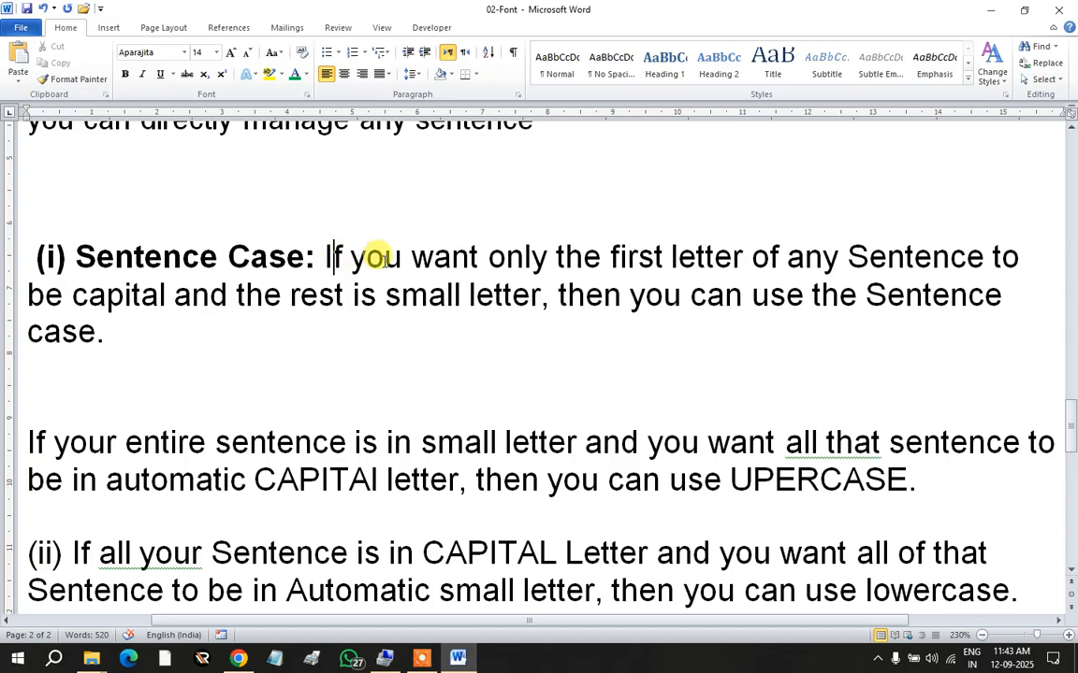
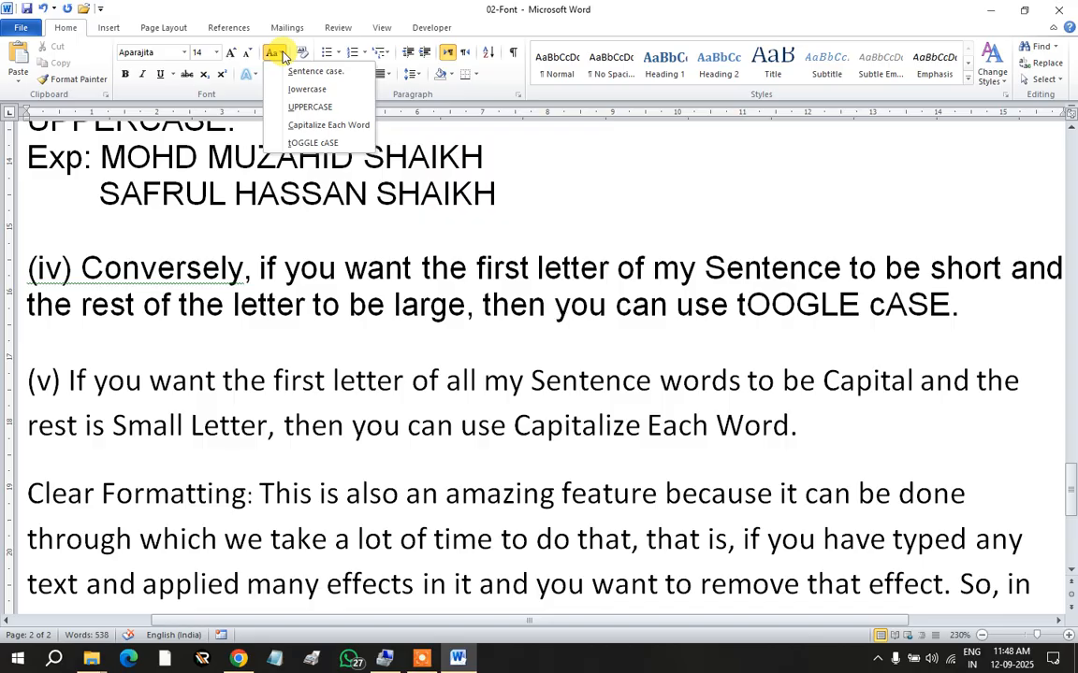
Step: Close the Change Case list without applying any case option
left_click(148, 257)
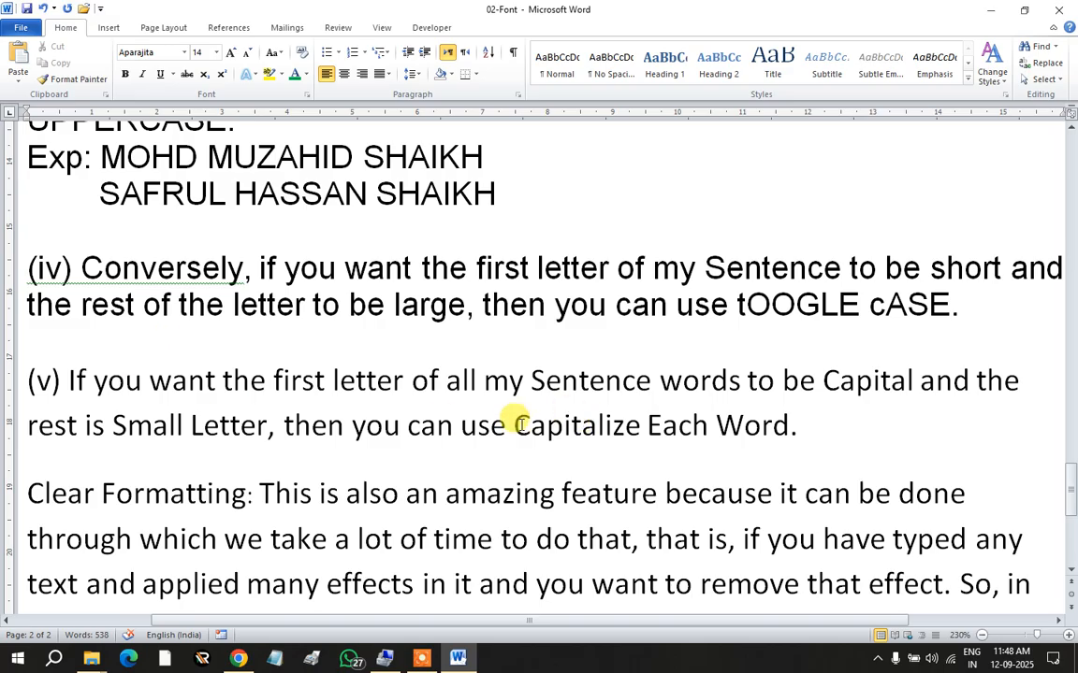
Step: Cut the (v) Capitalize Each Word paragraph and paste it above paragraph (iv)
left_click(510, 423)
left_click_drag(511, 423, 769, 439)
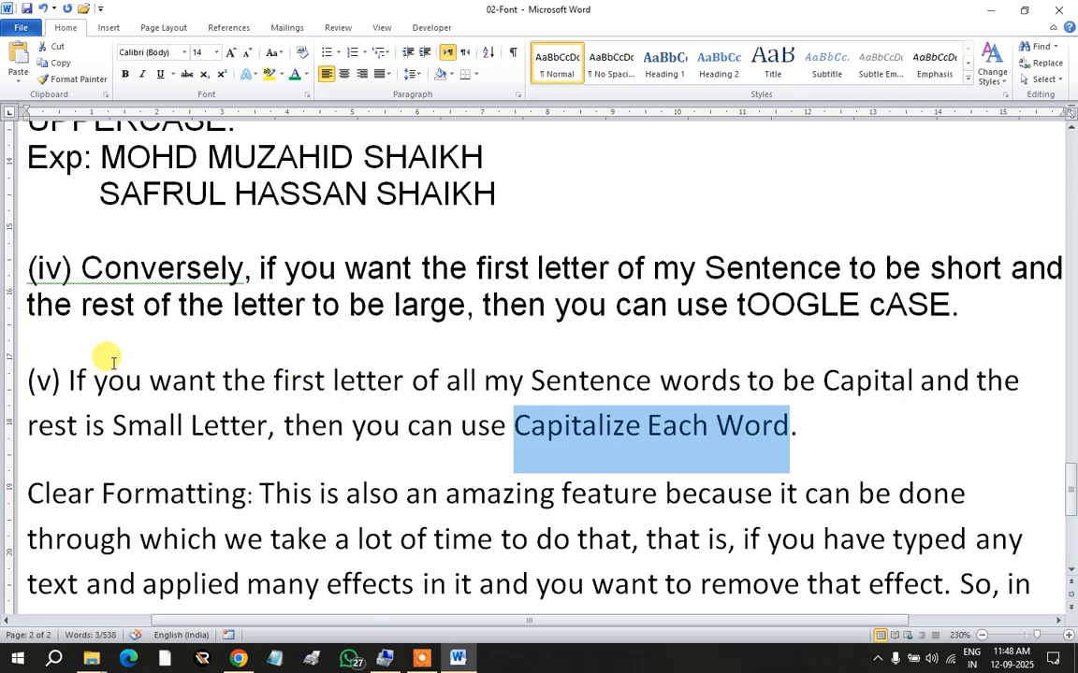
left_click_drag(28, 375, 796, 432)
key("ctrl+c")
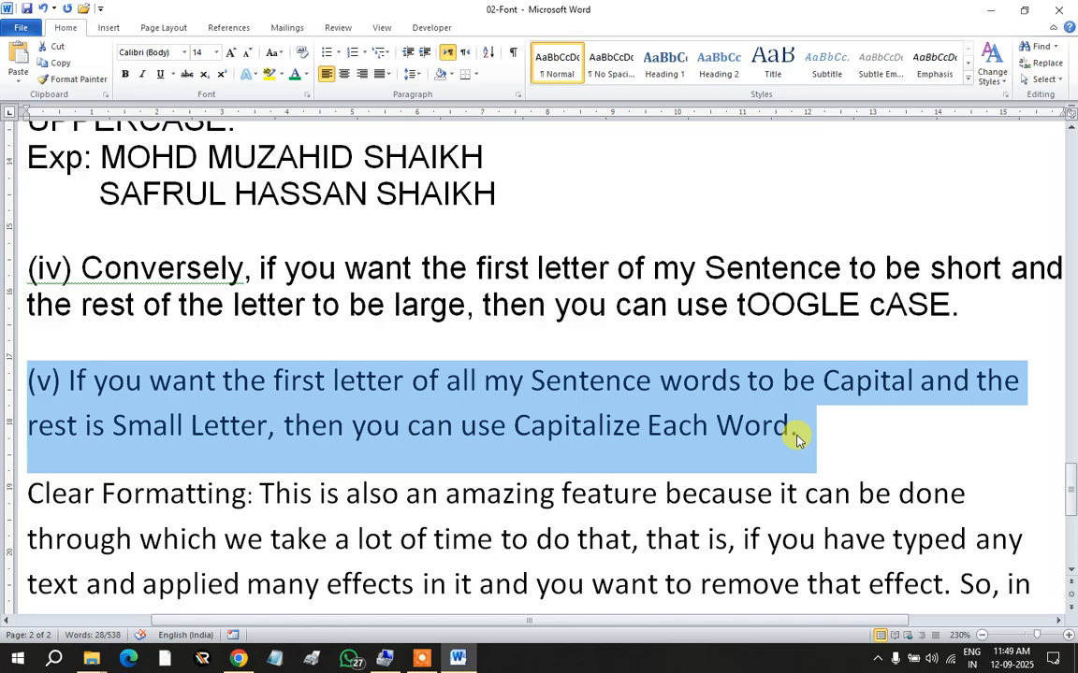
key("Delete")
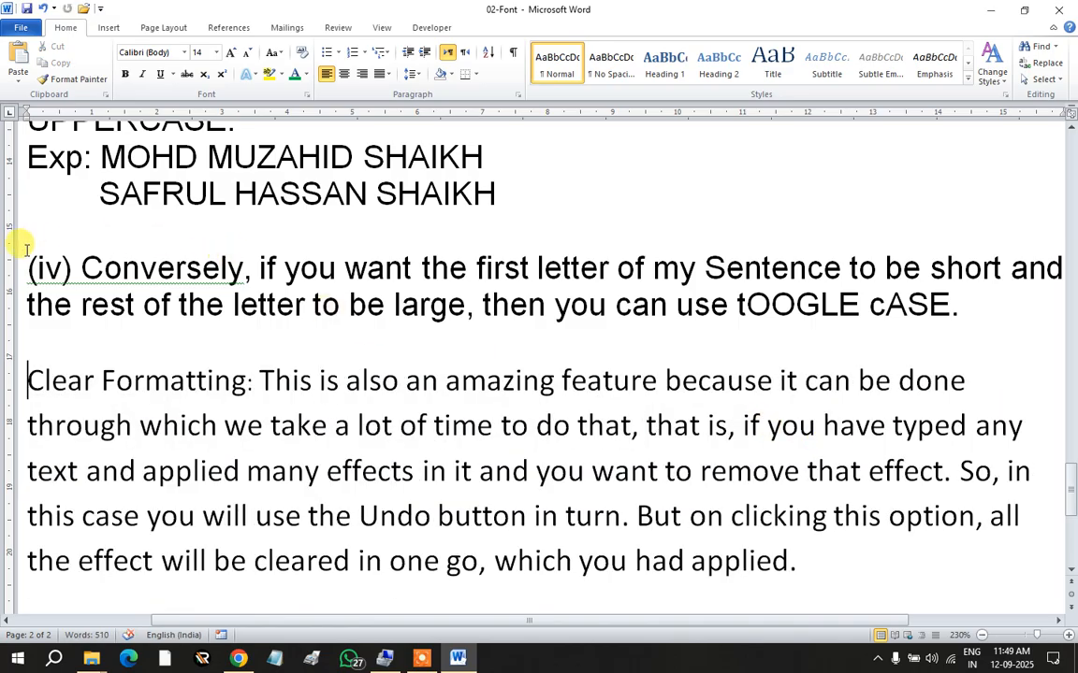
left_click(26, 253)
key("Return")
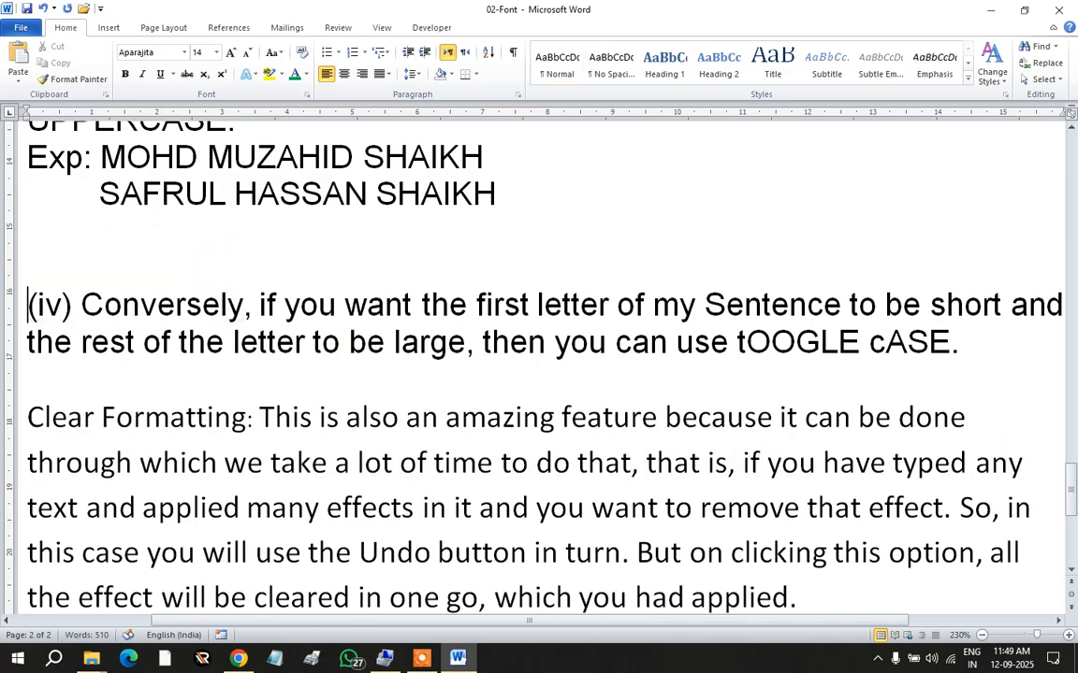
left_click(26, 254)
key("ctrl+v")
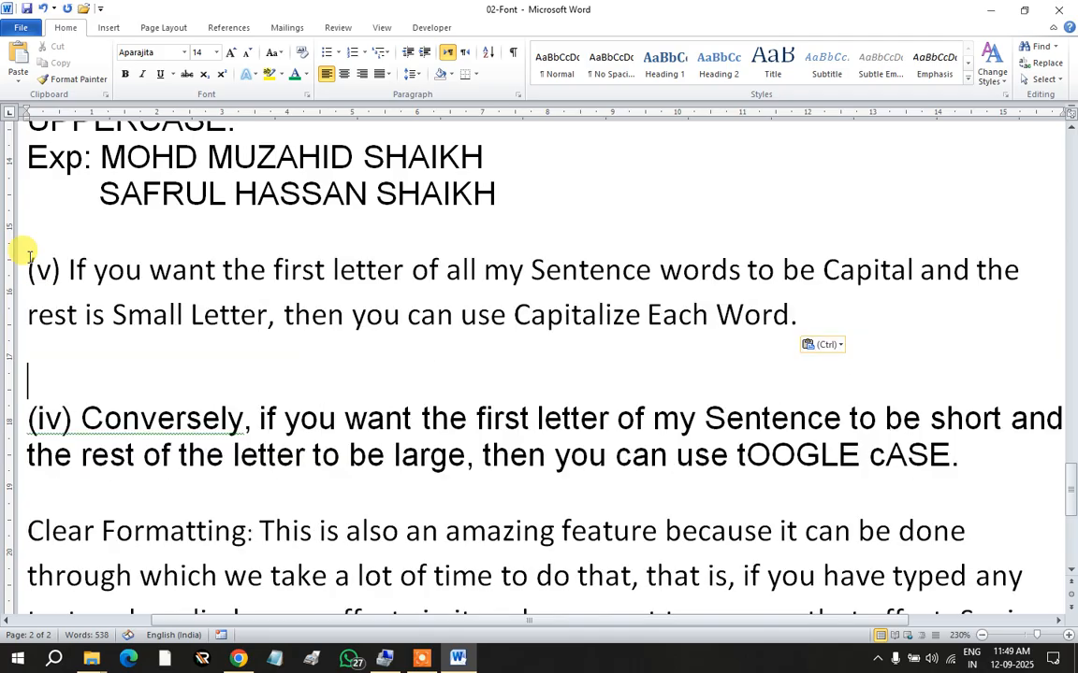
Step: Renumber the moved paragraph (iv) and the toggle case one (v), then copy 'Capitalize Each Word'
left_click(35, 269)
type("i")
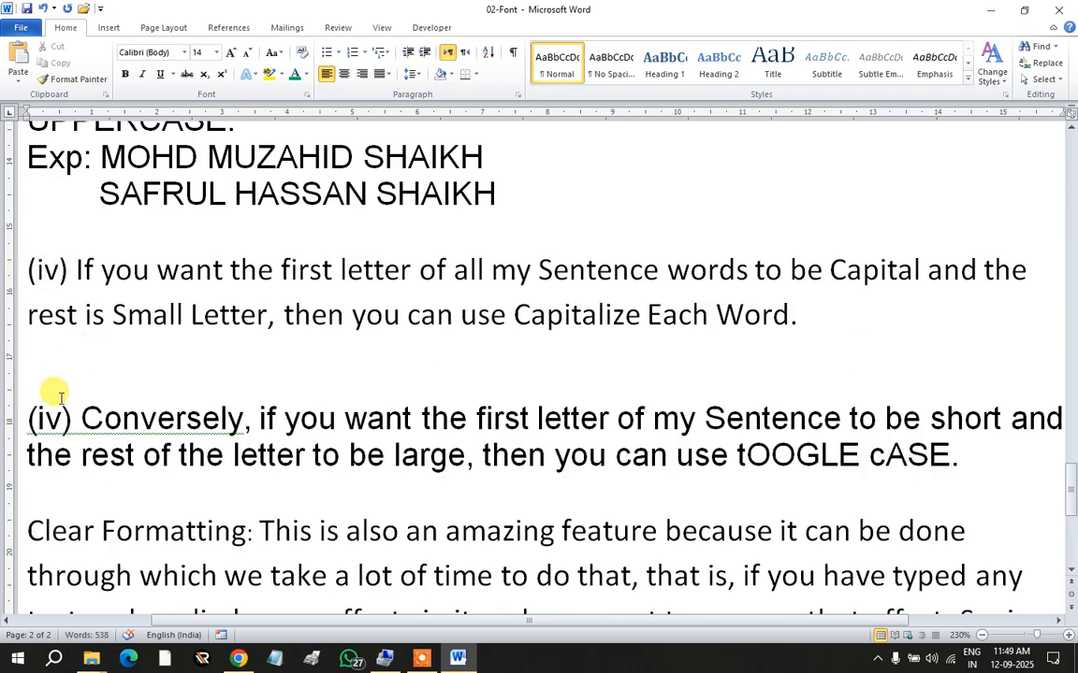
left_click(42, 418)
key("BackSpace")
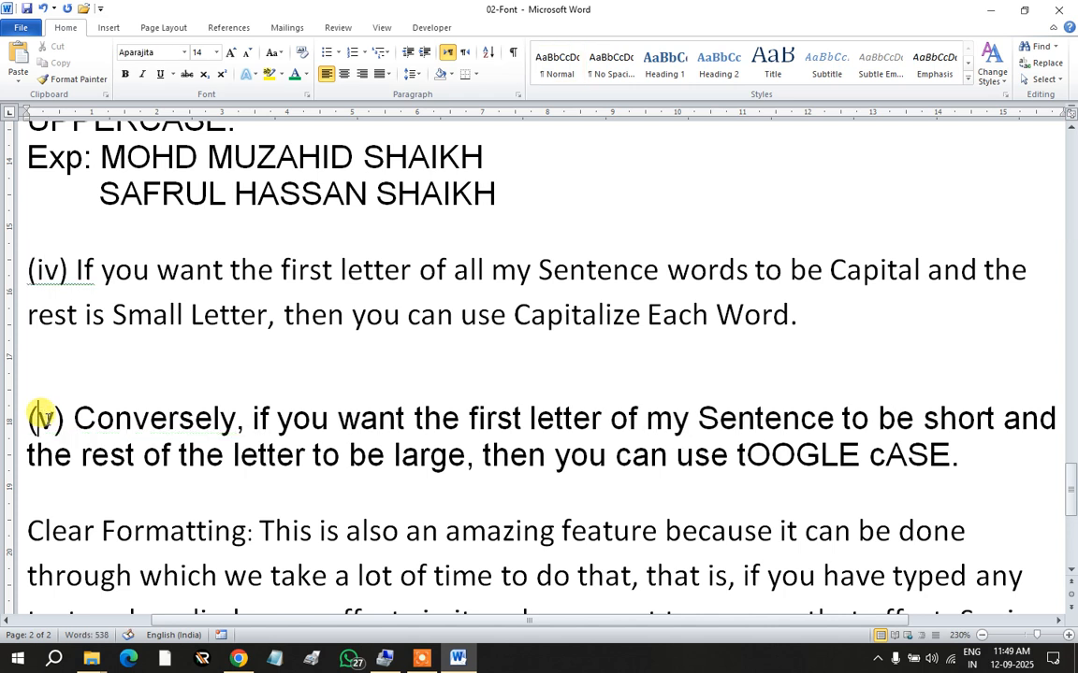
left_click_drag(516, 312, 765, 315)
key("ctrl+c")
key("ctrl+space")
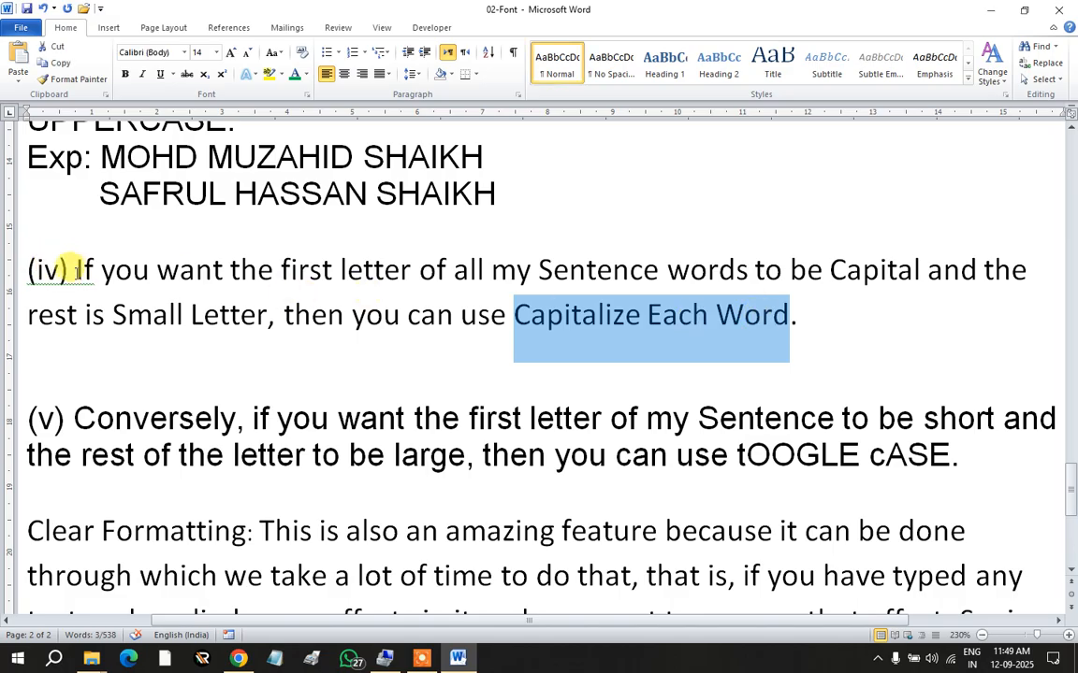
Step: Insert a bold '(iv) Capitalize Each Word:' lead-in before 'If', then select the explanation
left_click(68, 269)
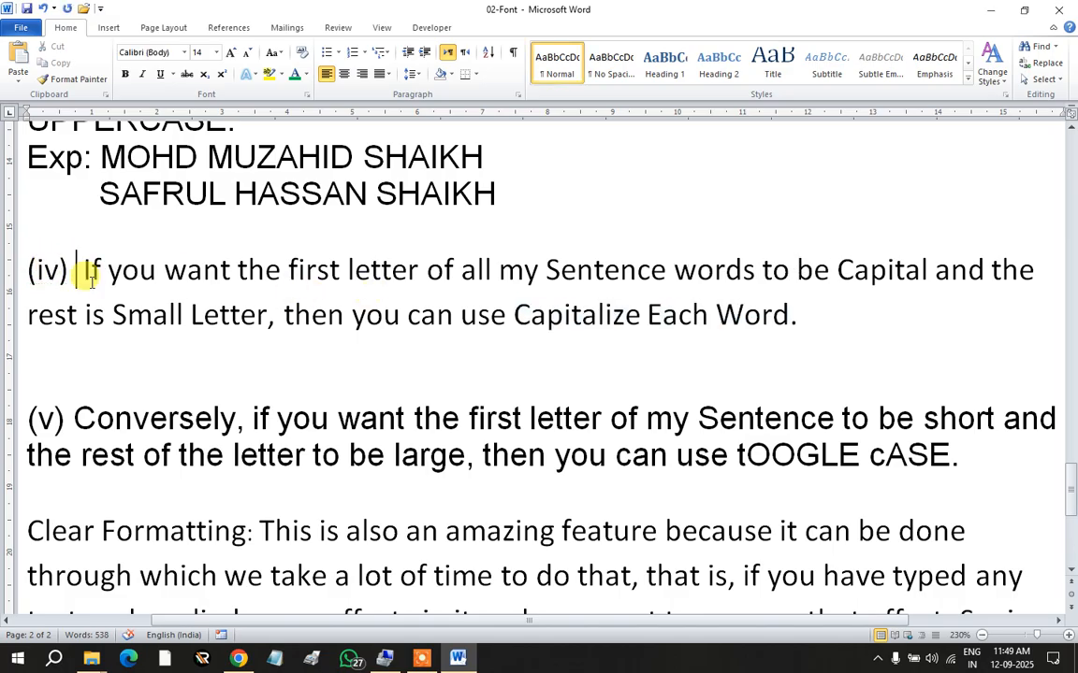
key("ctrl+v")
type(":")
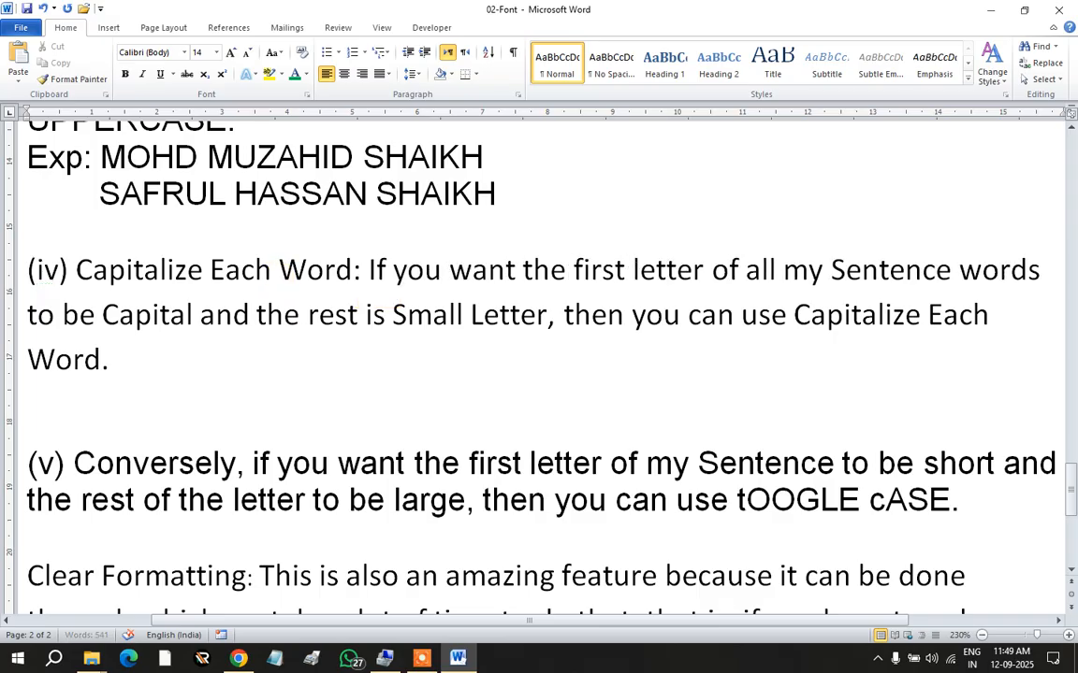
left_click_drag(358, 269, 28, 269)
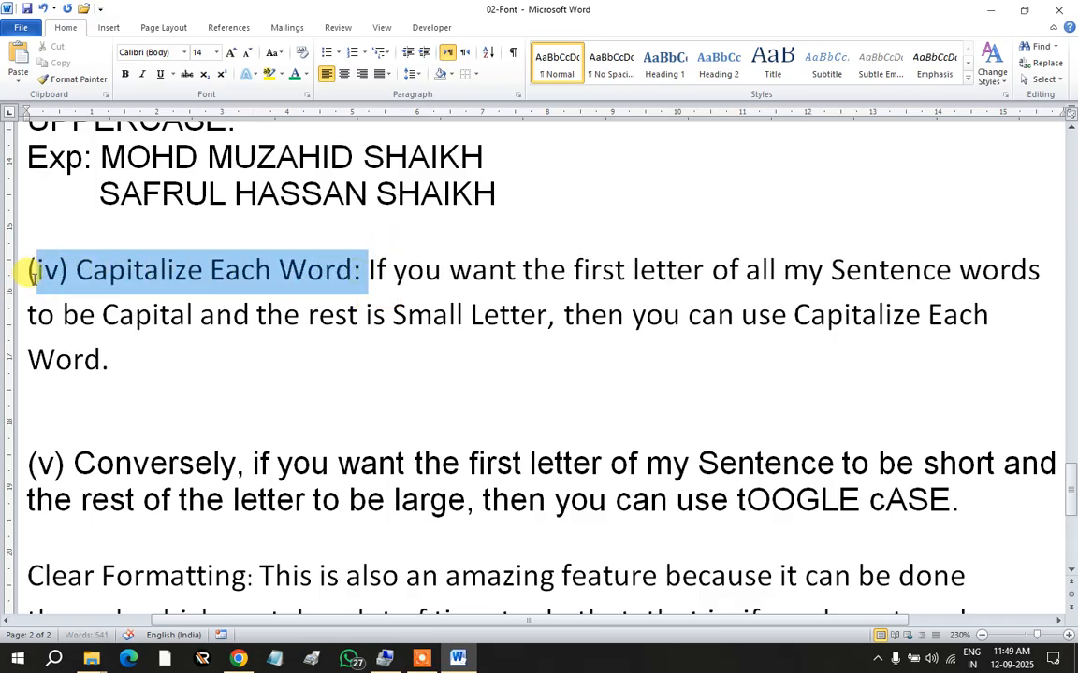
left_click(125, 75)
left_click(229, 337)
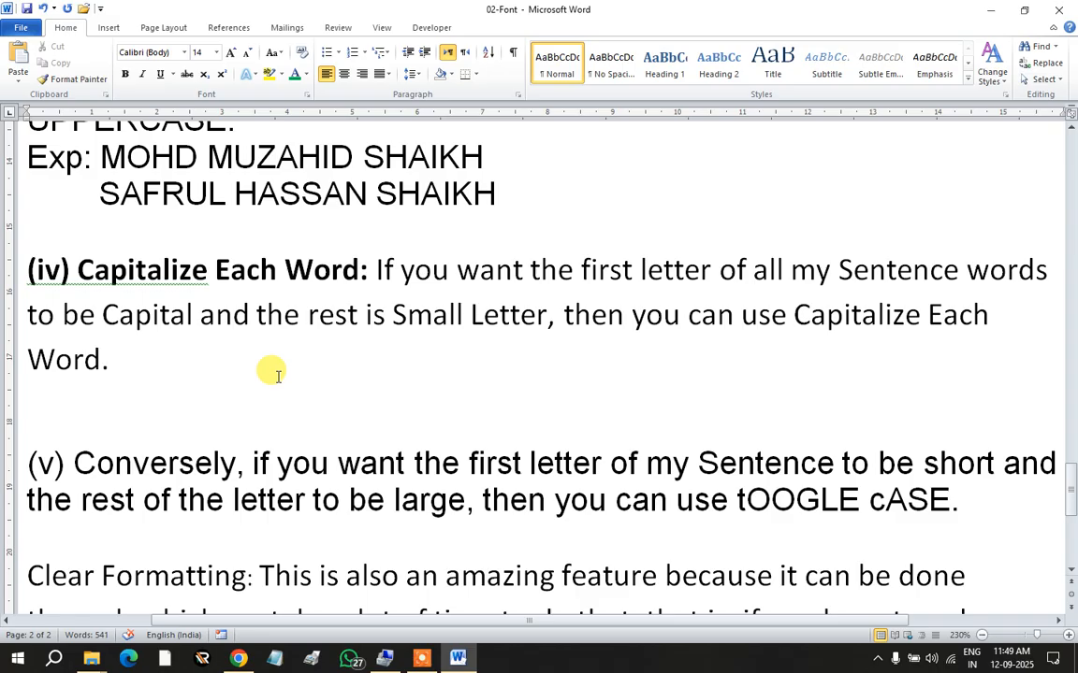
left_click(375, 268)
left_click_drag(375, 268, 169, 366)
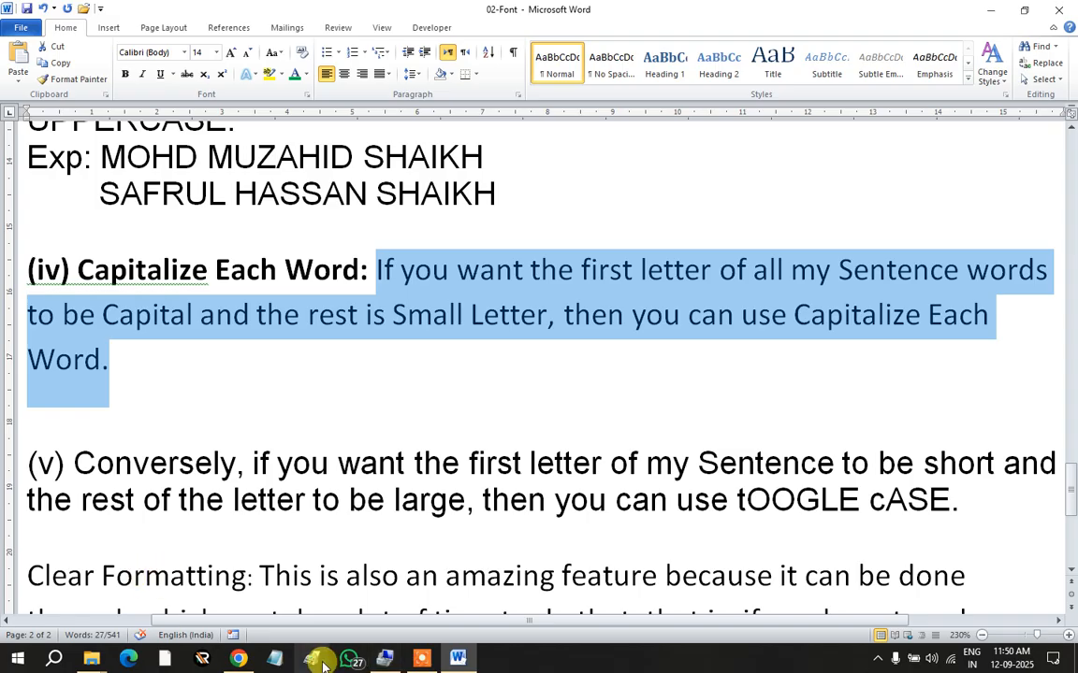
Step: Open a Notepad note over the document and type '1) Letter A to Z' and '2) Word:'
left_click(276, 661)
left_click_drag(433, 493, 402, 149)
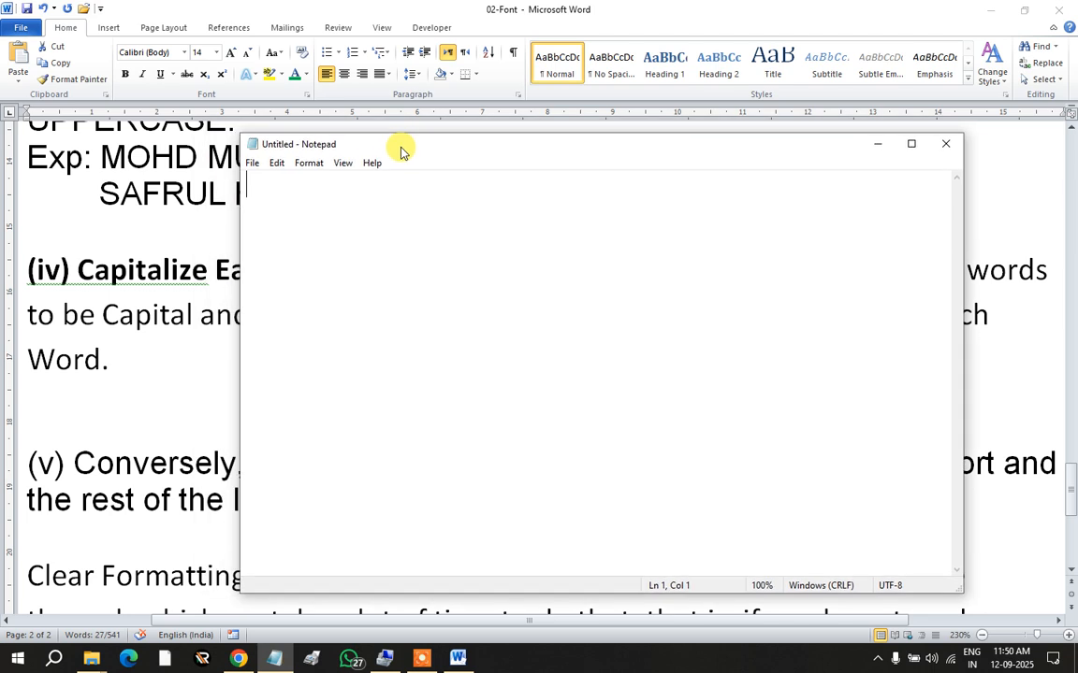
left_click(277, 198)
type("1) ")
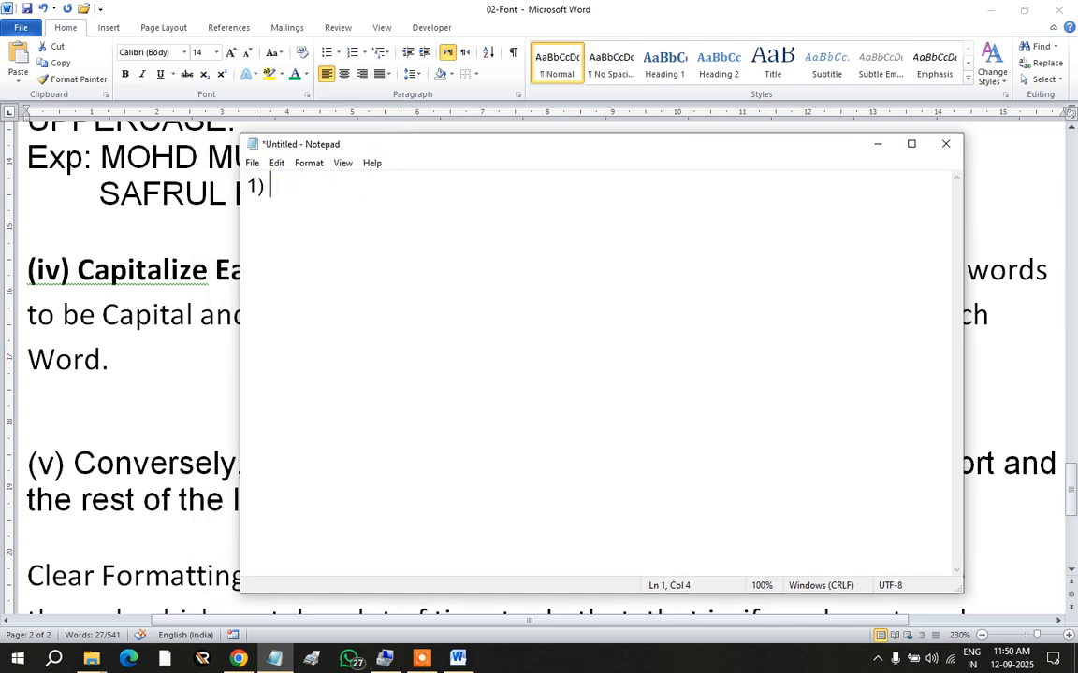
type("Letter A to Z")
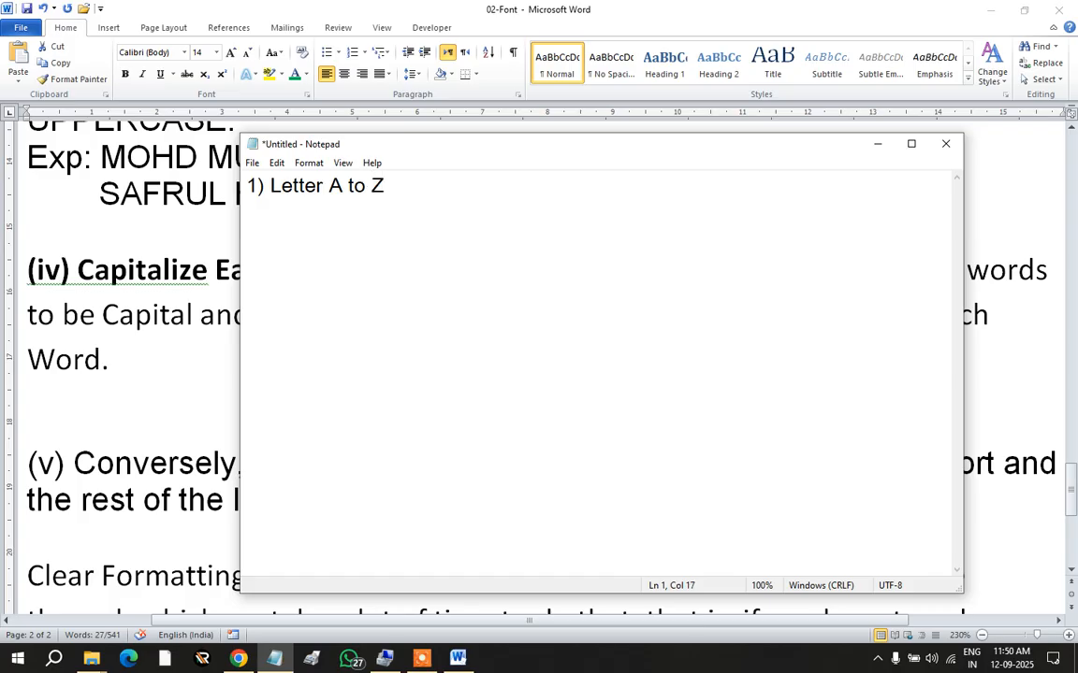
key("Return")
type("2) Word")
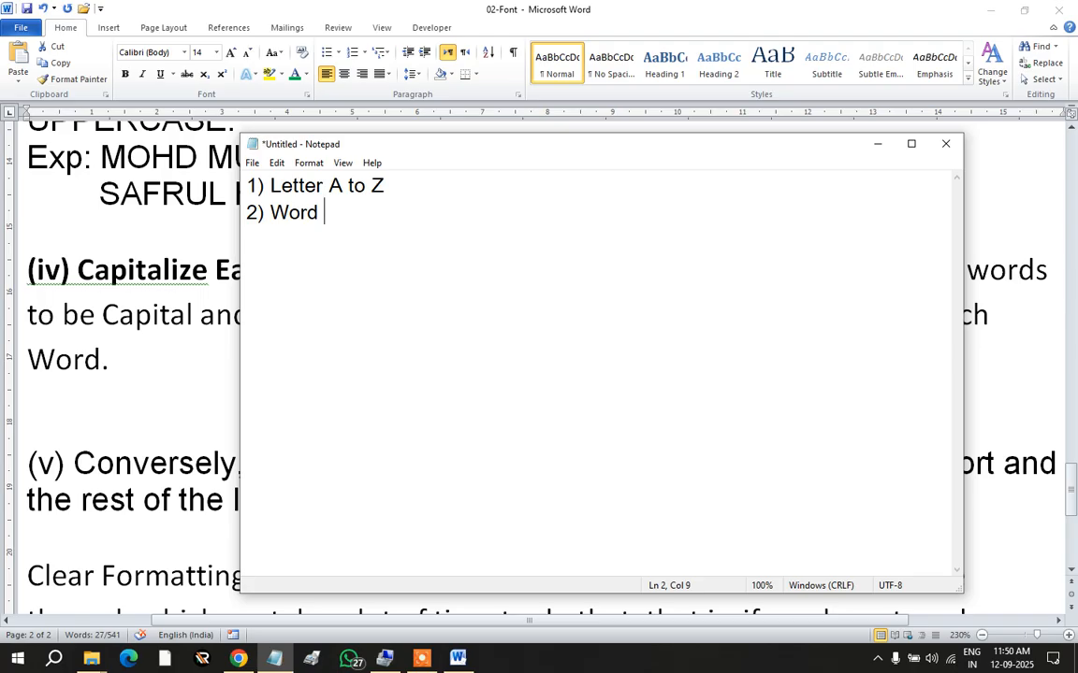
type(":")
Step: Add a colon before 'A to Z' and complete line 2 with 'and , that ,'
left_click(328, 186)
type(":")
left_click(335, 214)
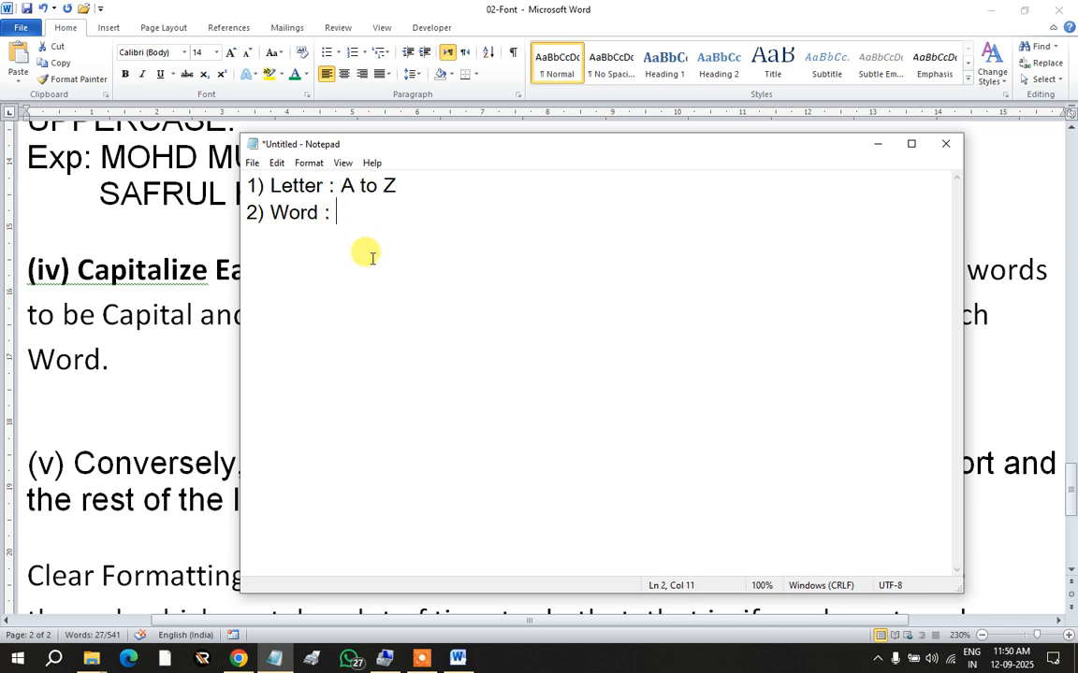
type("ad")
key("BackSpace")
type("nd ")
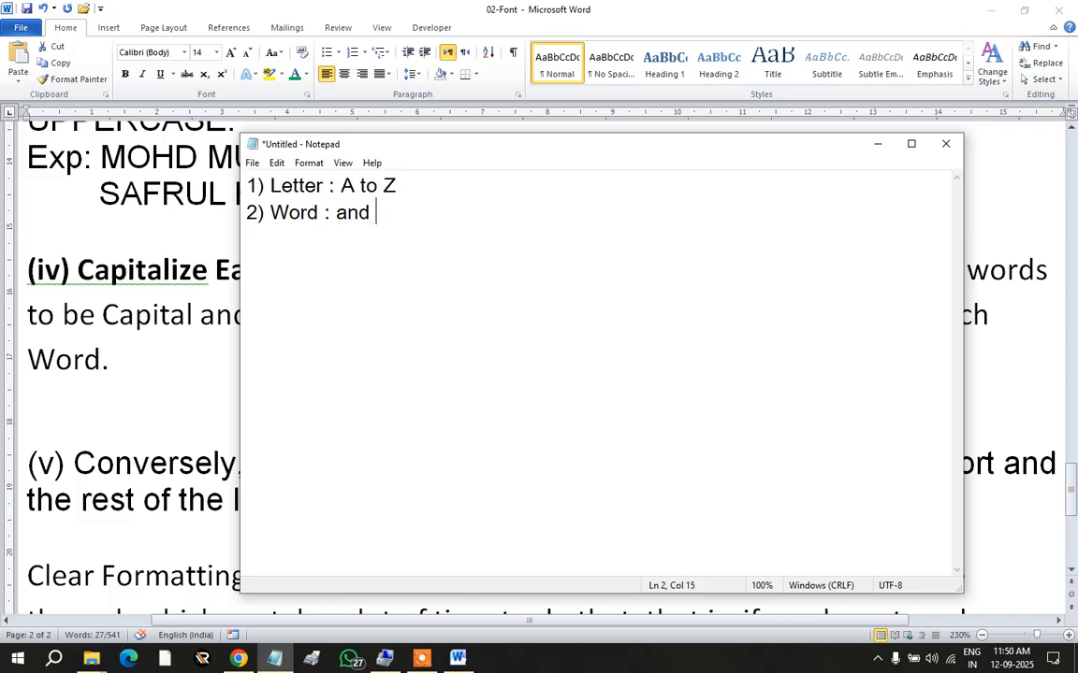
type(", that ")
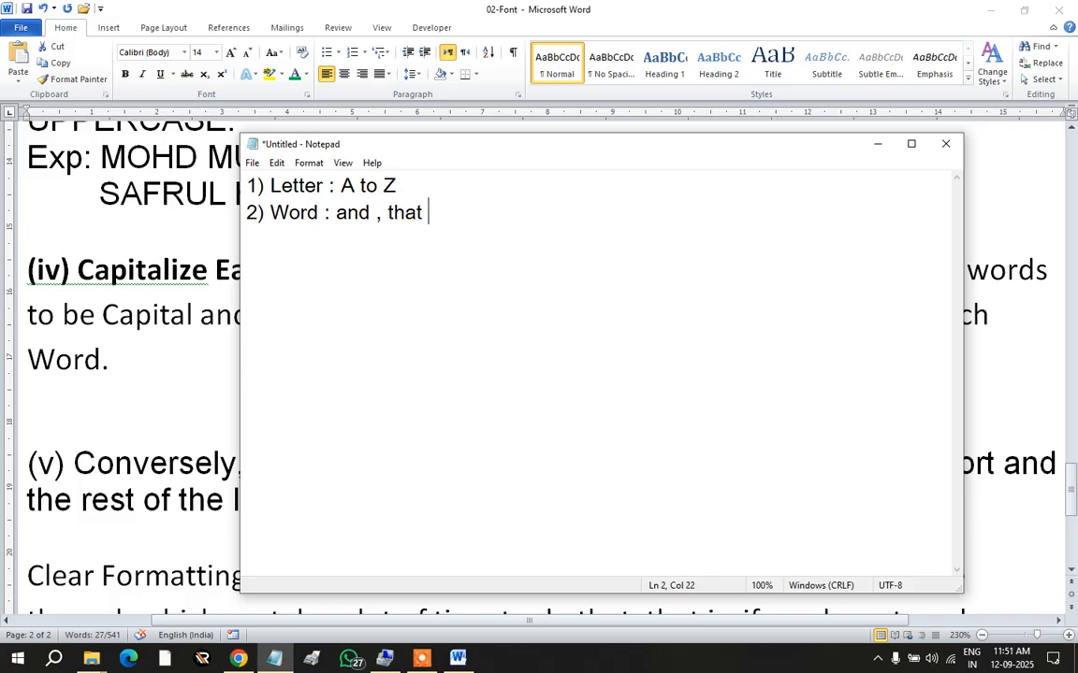
type(",")
Step: Add '3) Sentence : mai kal school nahe jawonga.' and close Notepad without saving
key("Return")
type("3) Sen")
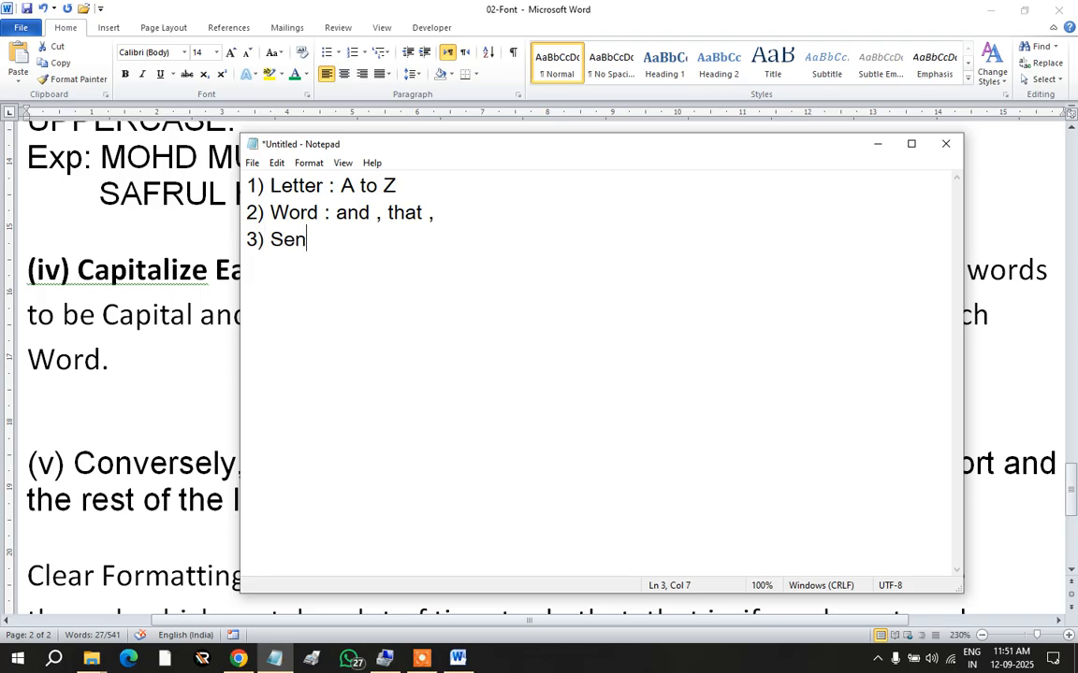
type("tence :")
type("mai ")
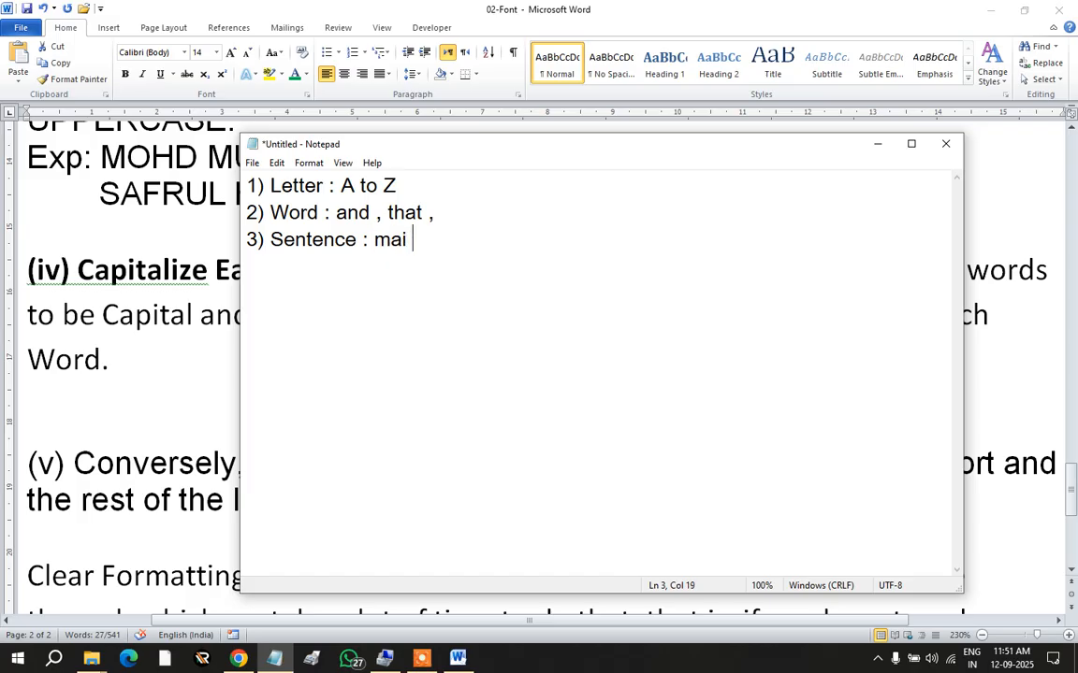
type("kal school nahe jawonga")
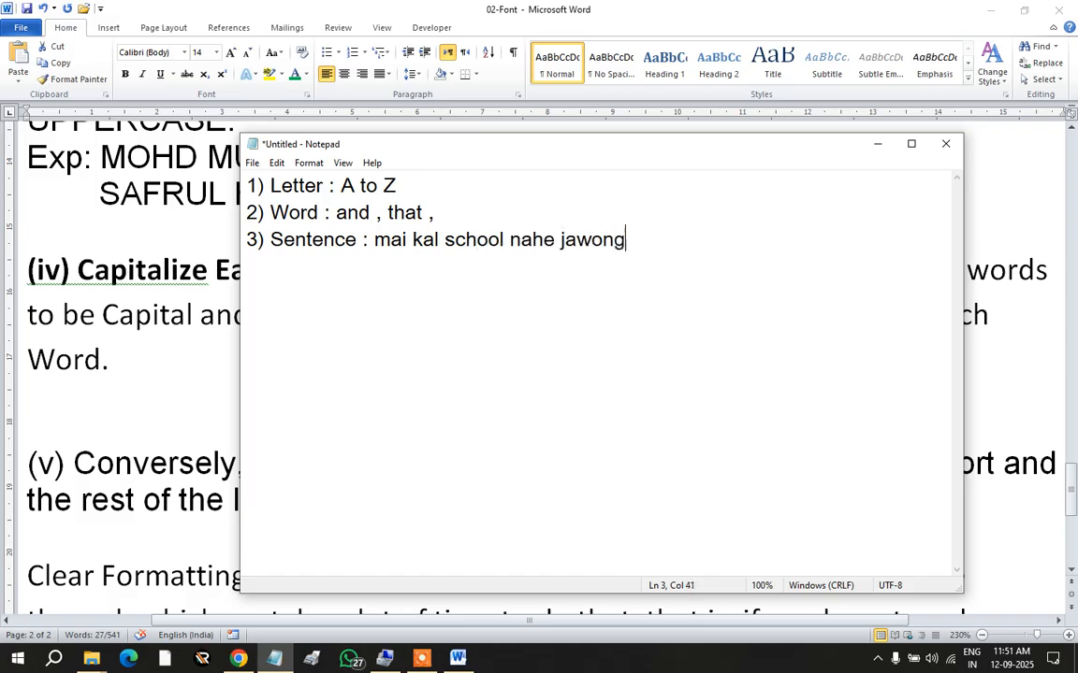
key("BackSpace")
type(".")
left_click(946, 143)
left_click(568, 326)
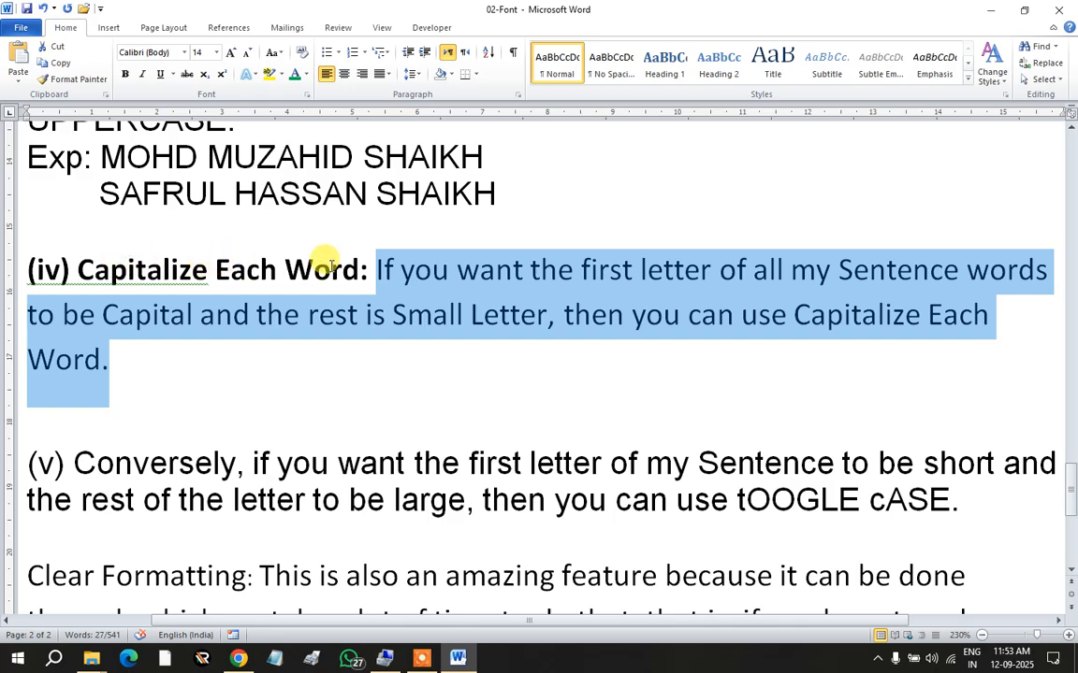
Step: Apply Capitalize Each Word to the (iv) explanation and point out the new capitals Y, C and W
left_click(282, 56)
left_click(285, 125)
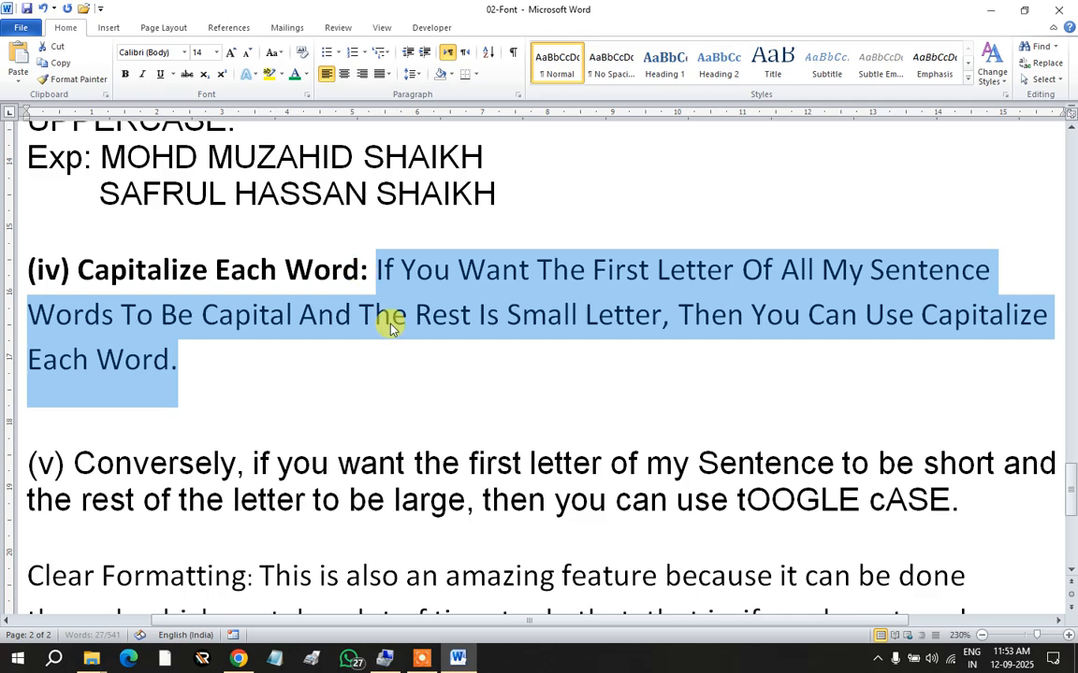
left_click(415, 361)
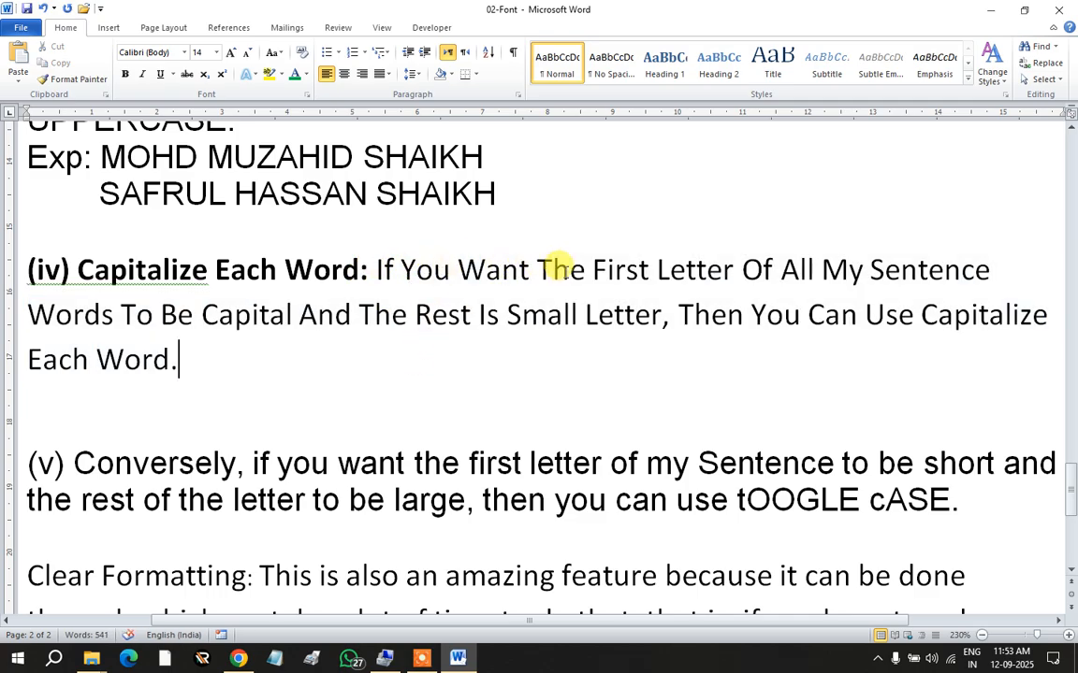
left_click_drag(751, 315, 757, 316)
left_click(865, 315)
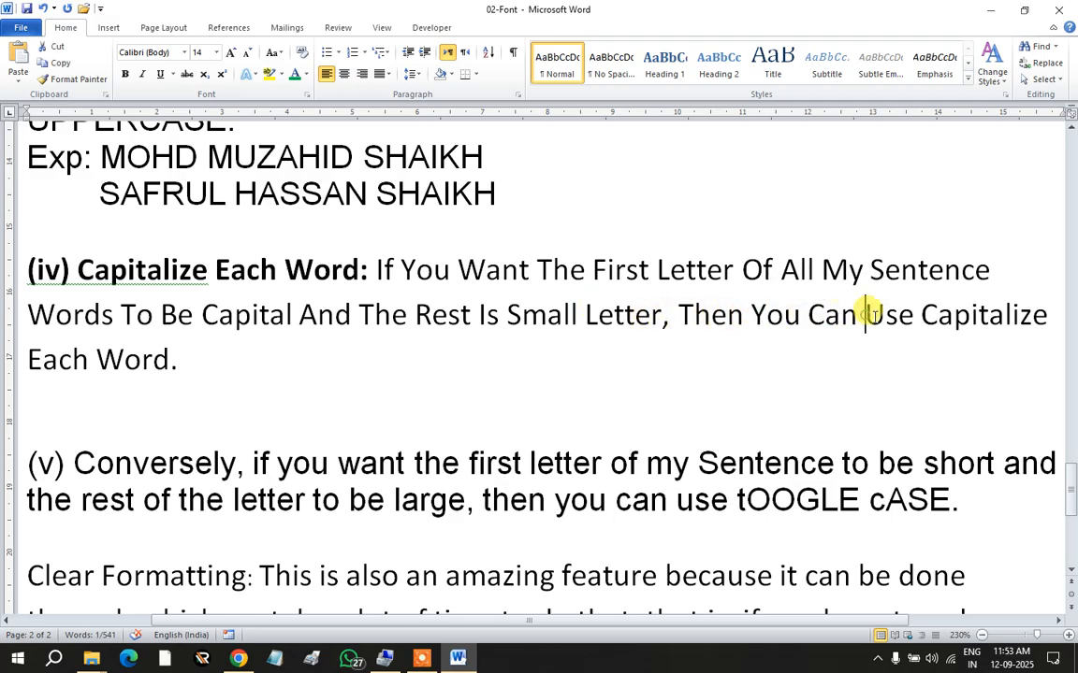
left_click_drag(920, 315, 933, 315)
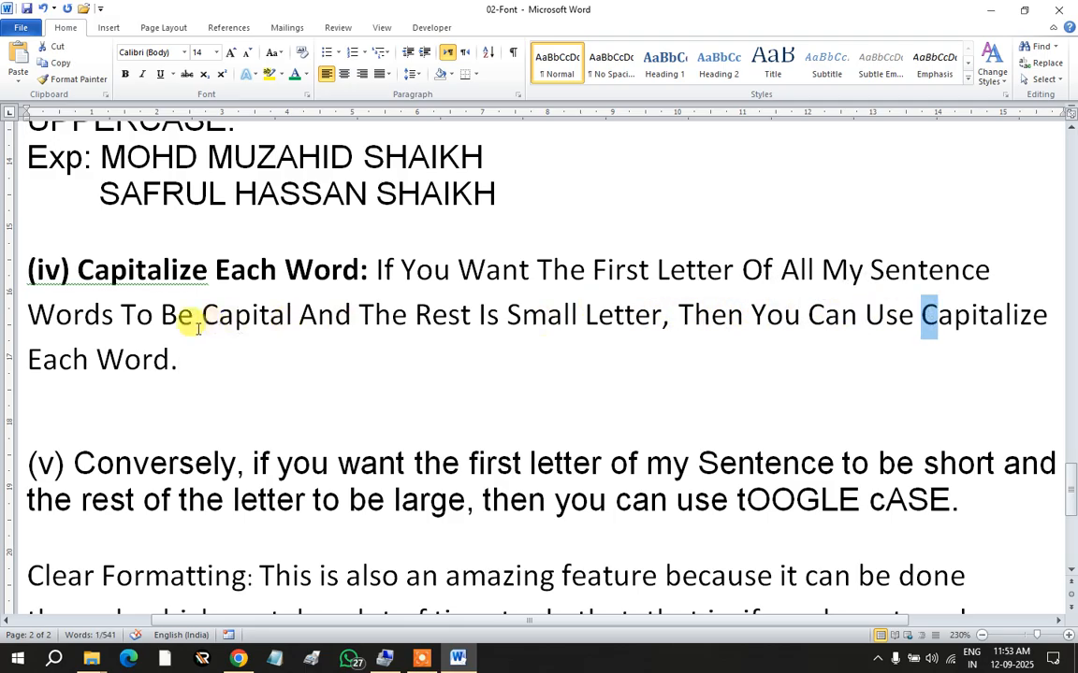
left_click_drag(96, 358, 114, 360)
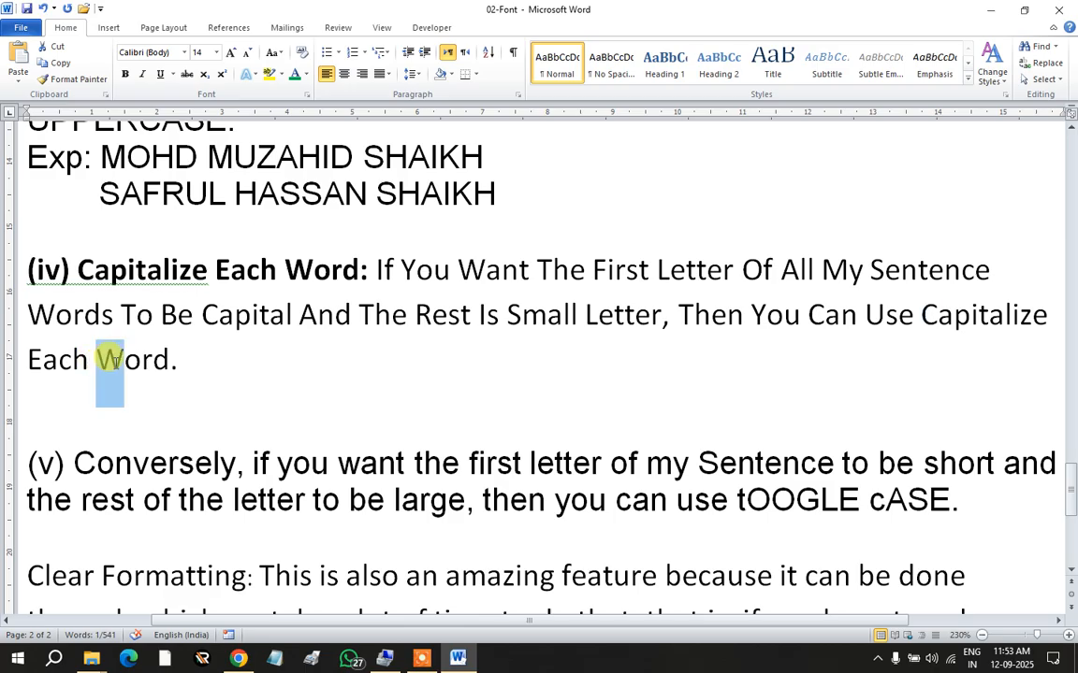
left_click(270, 379)
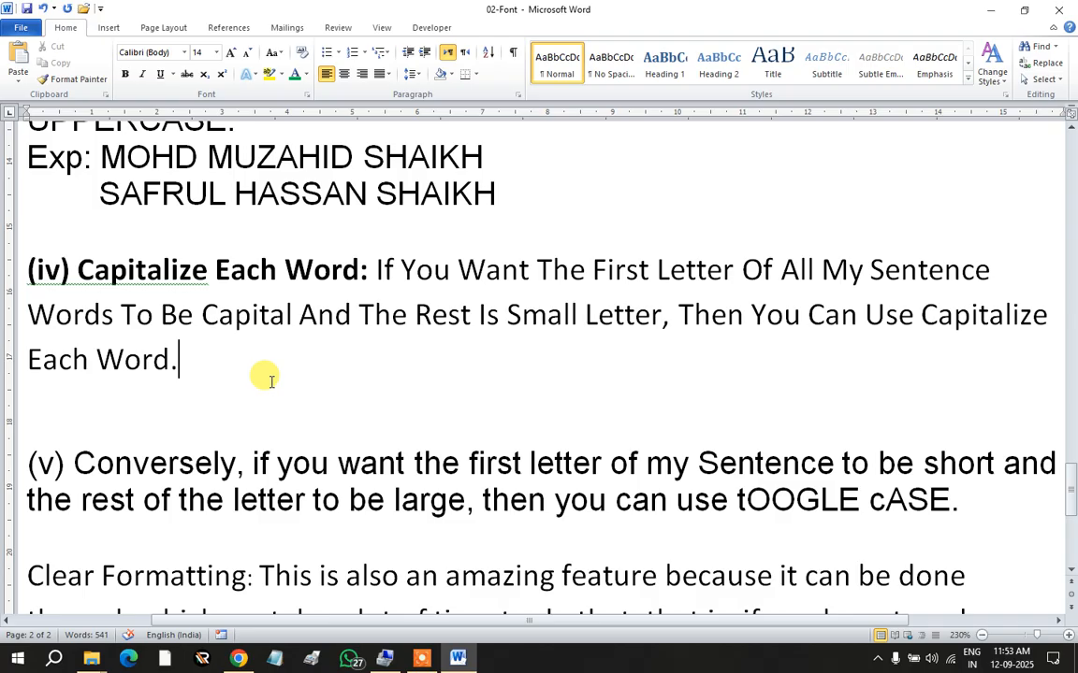
scroll(192, 361, "down", 2)
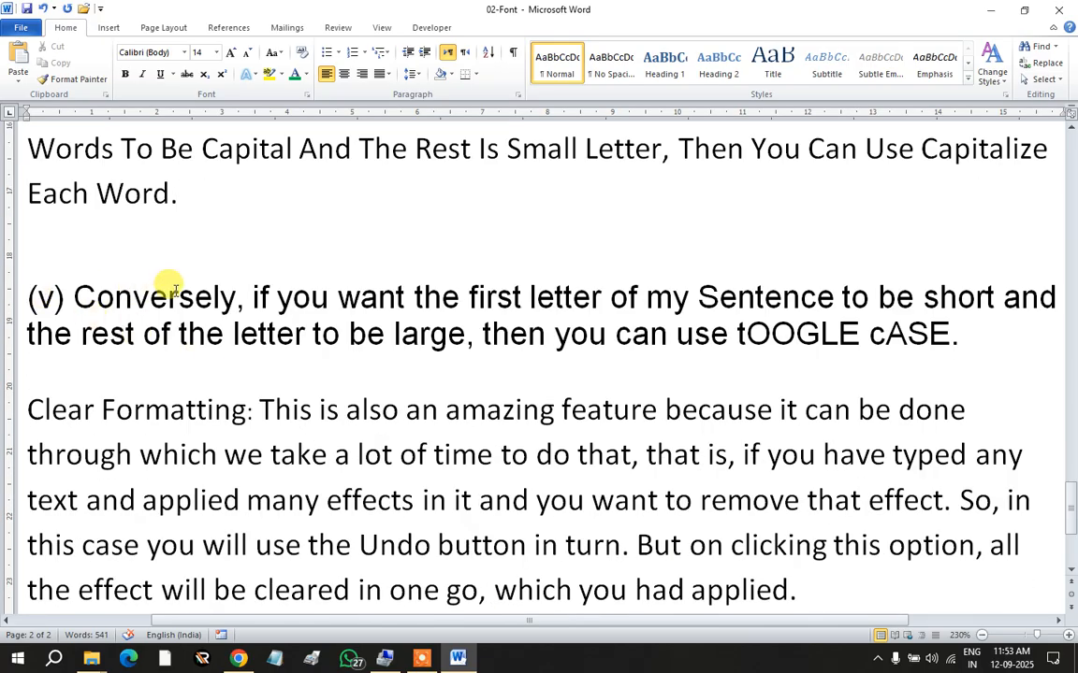
Step: Type a bold 'Toogle Case:' label before 'Conversely' in paragraph (v)
left_click(274, 52)
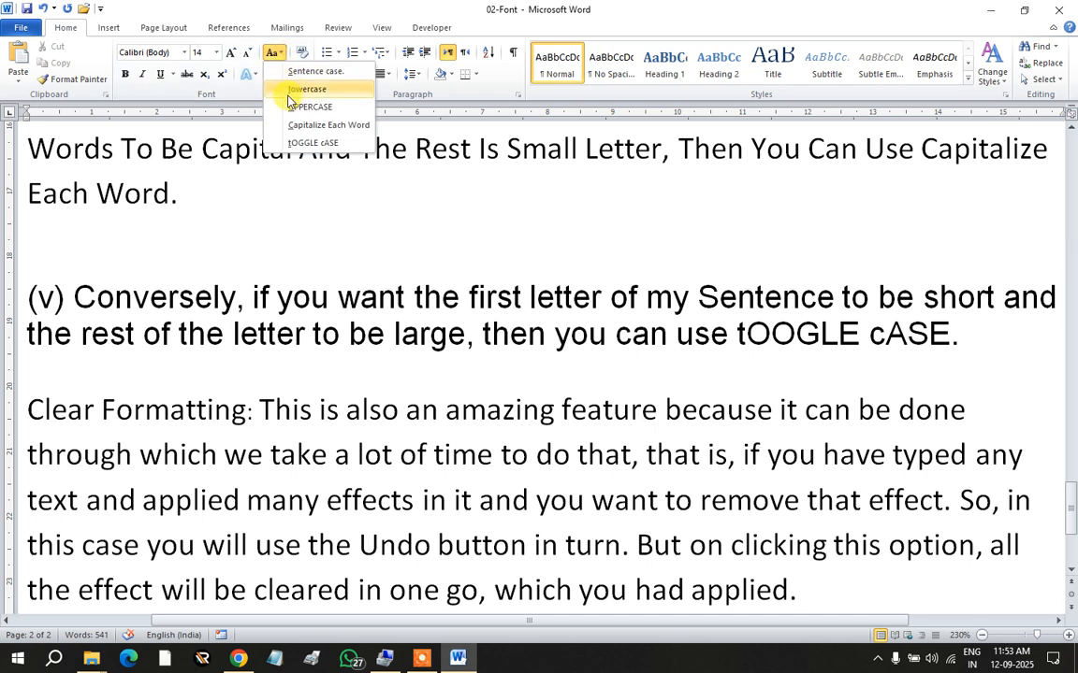
left_click(278, 260)
left_click(75, 295)
scroll(204, 315, "up", 2)
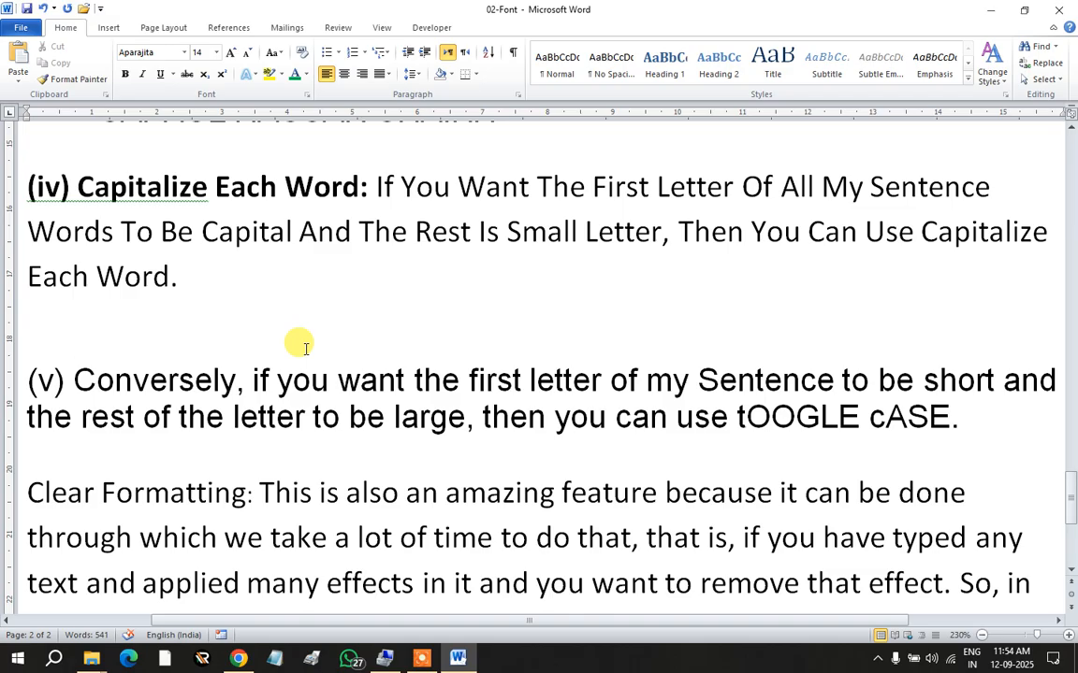
type("Toogle ")
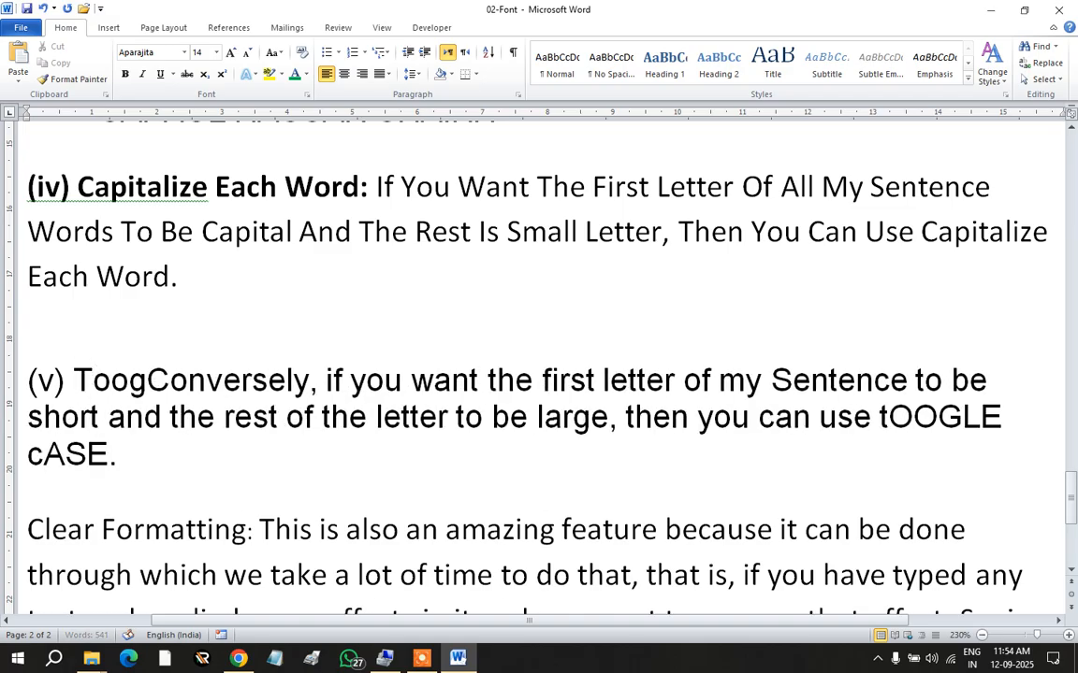
type("Case")
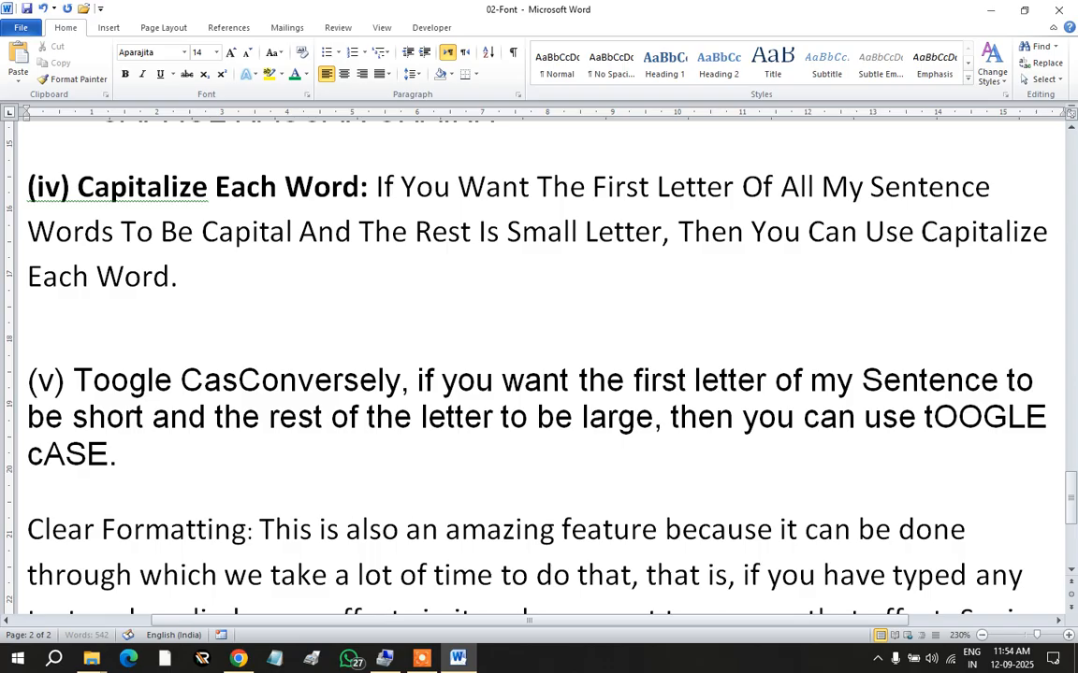
type(":")
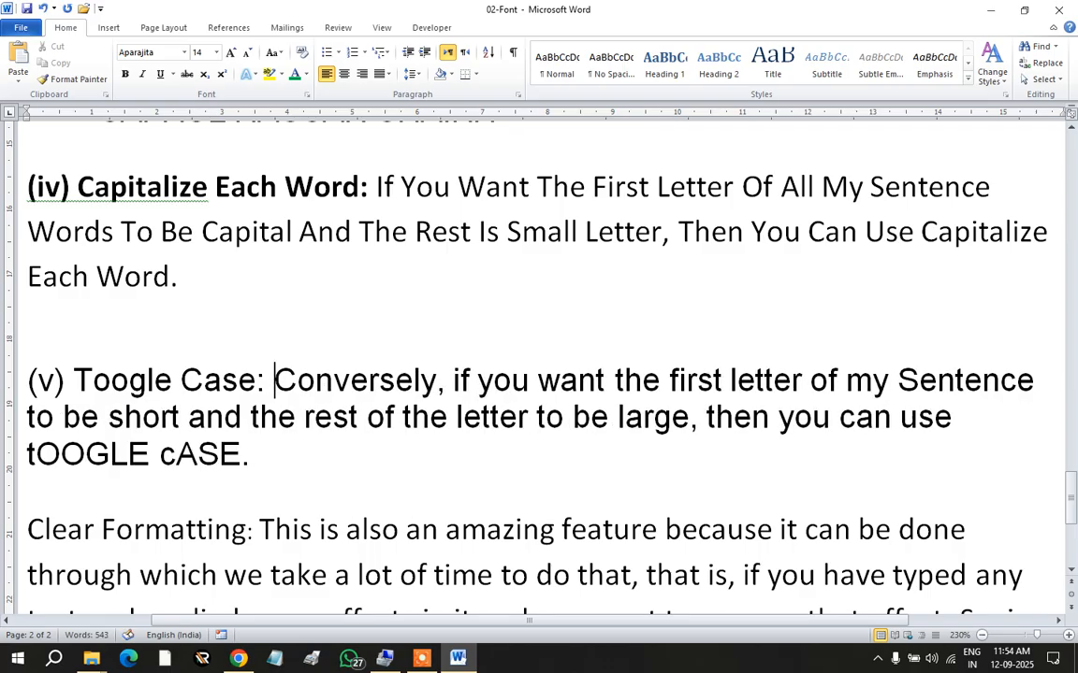
left_click_drag(267, 379, 14, 379)
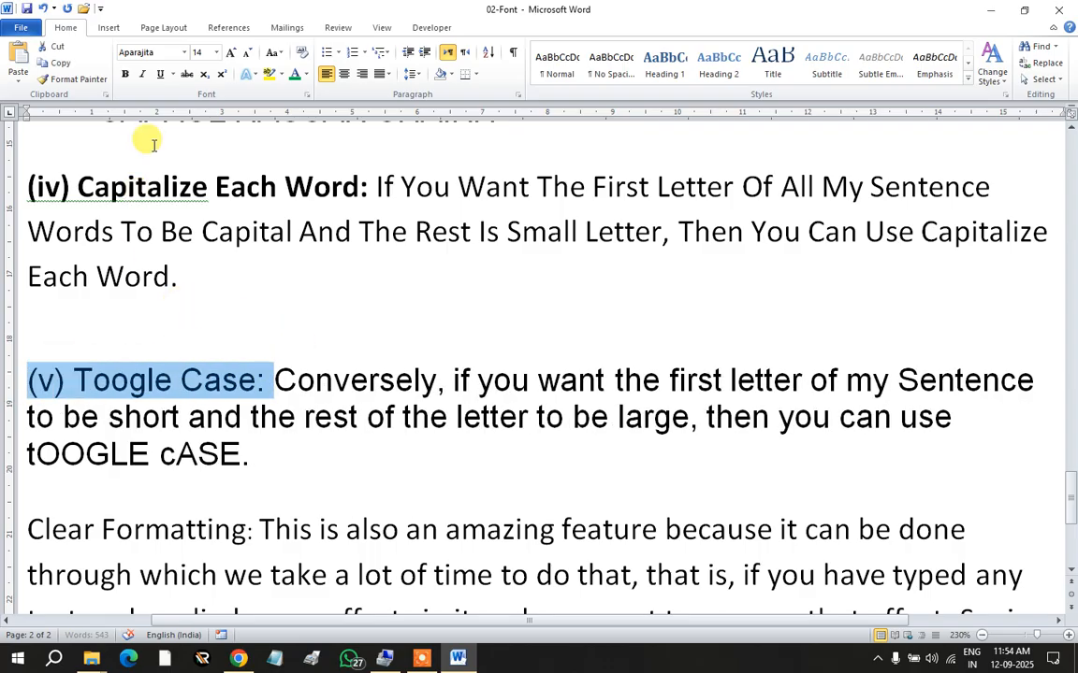
left_click(125, 74)
left_click(300, 378)
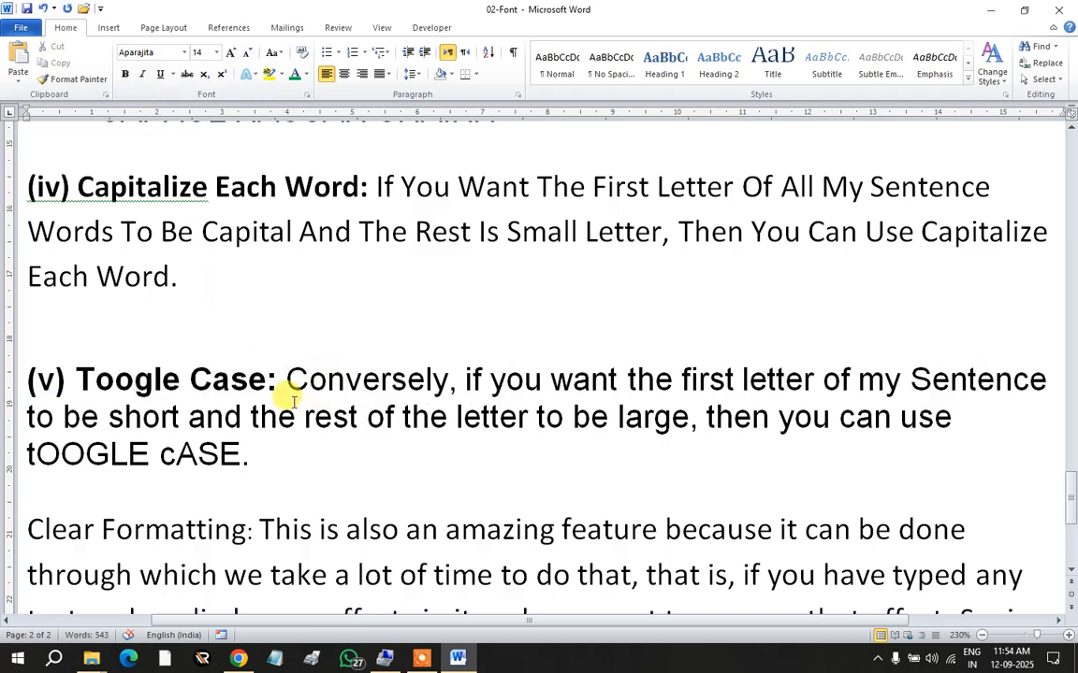
Step: Point out the lowercase 'i' of 'if' in the (v) explanation
scroll(282, 392, "down", 1)
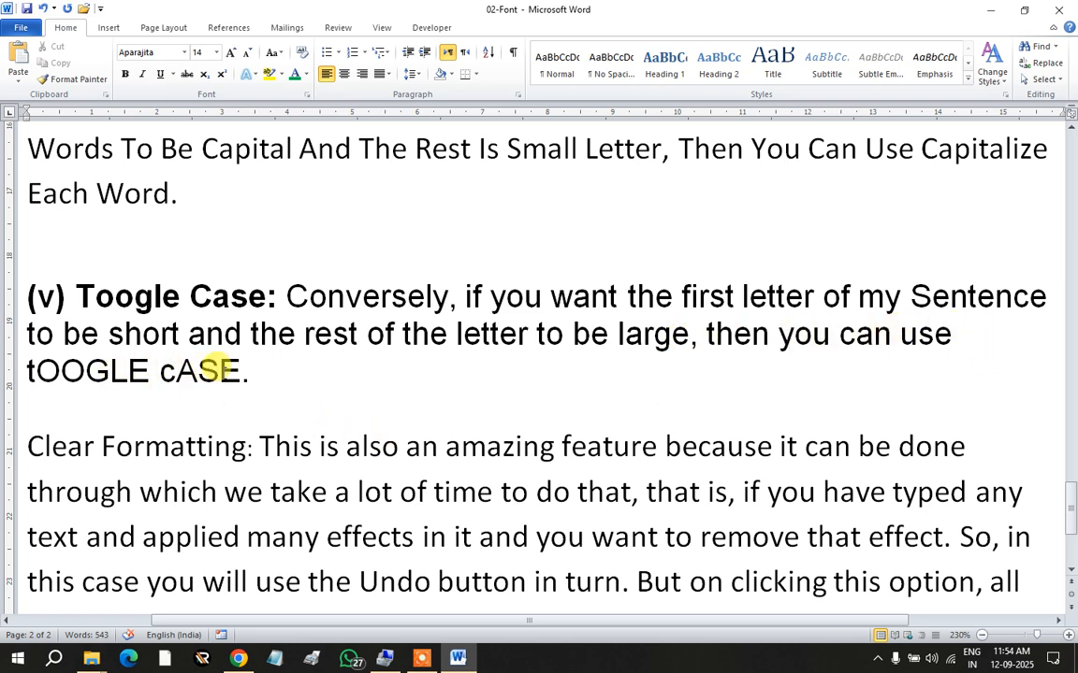
scroll(311, 365, "up", 1)
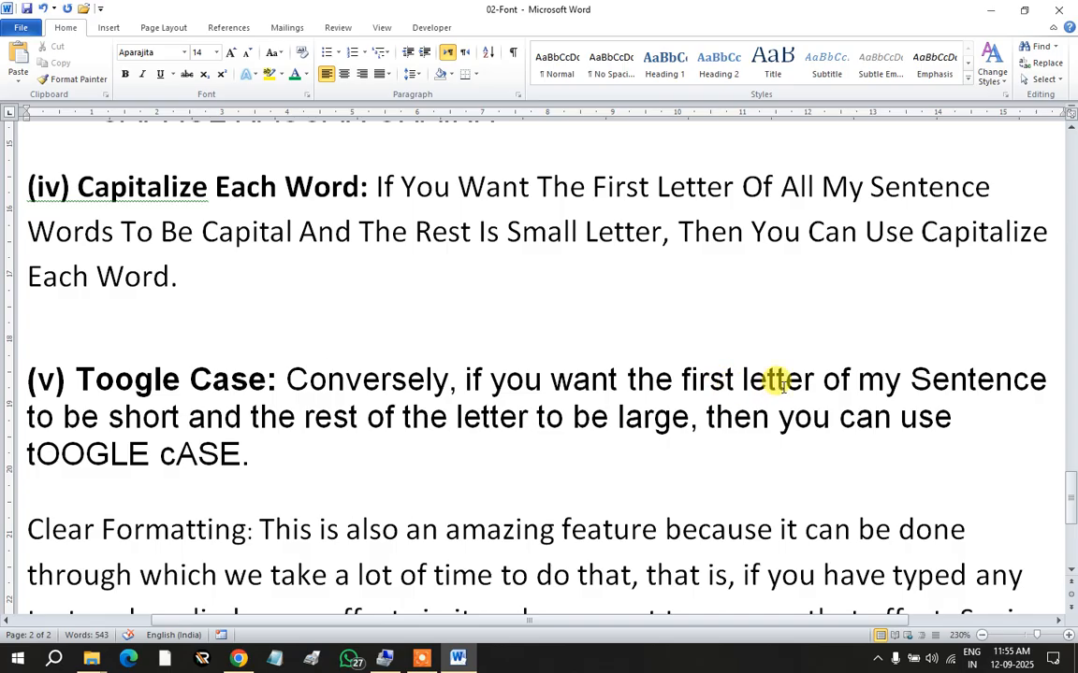
left_click_drag(465, 379, 472, 377)
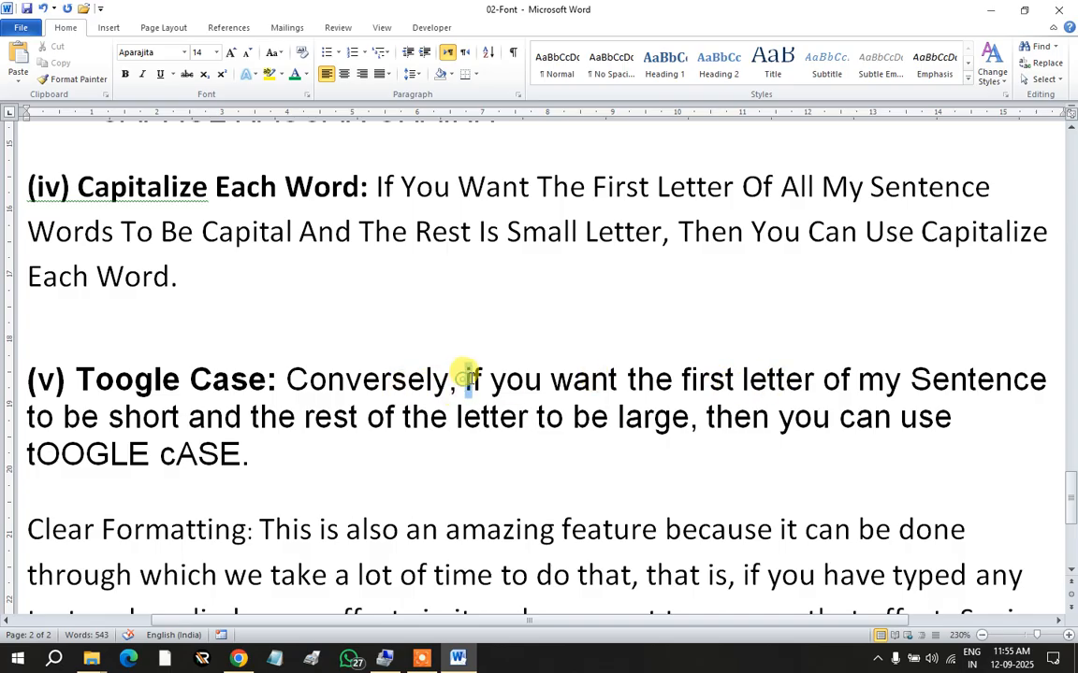
left_click(443, 455)
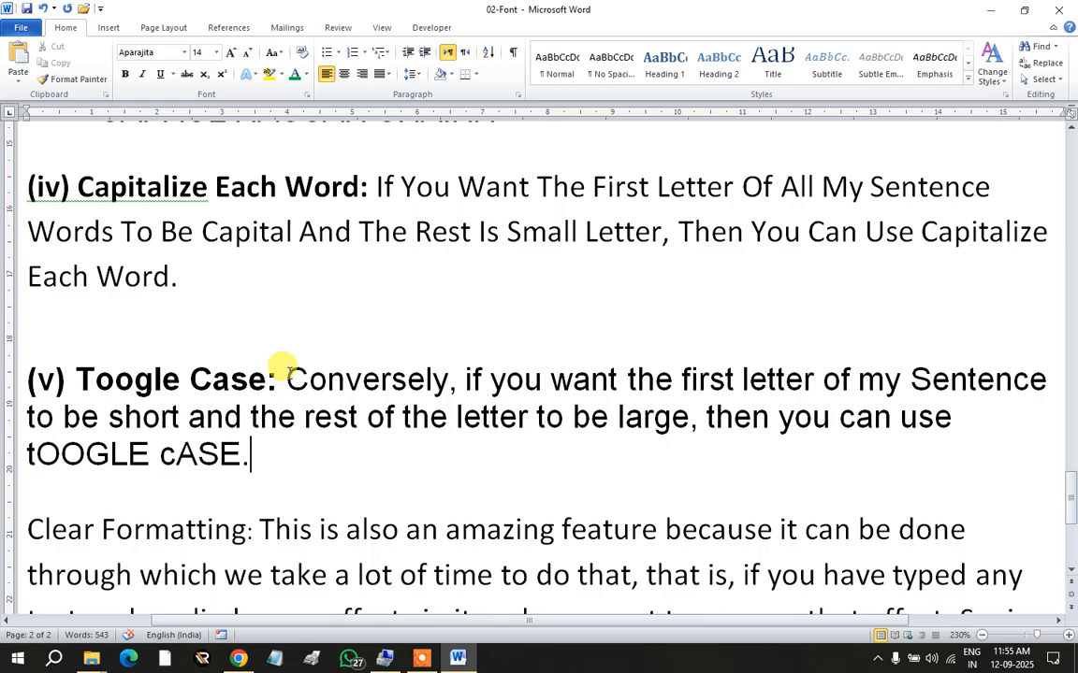
Step: Apply tOGGLE cASE to the (v) explanation and point out the inverted letters
left_click_drag(282, 372, 250, 470)
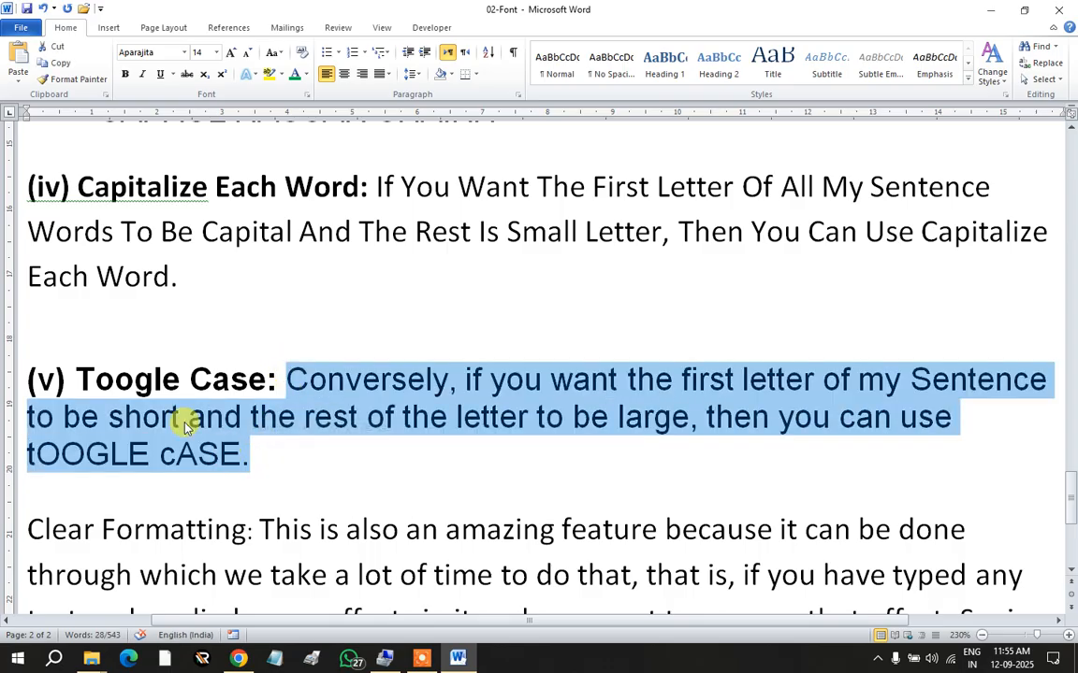
left_click(286, 53)
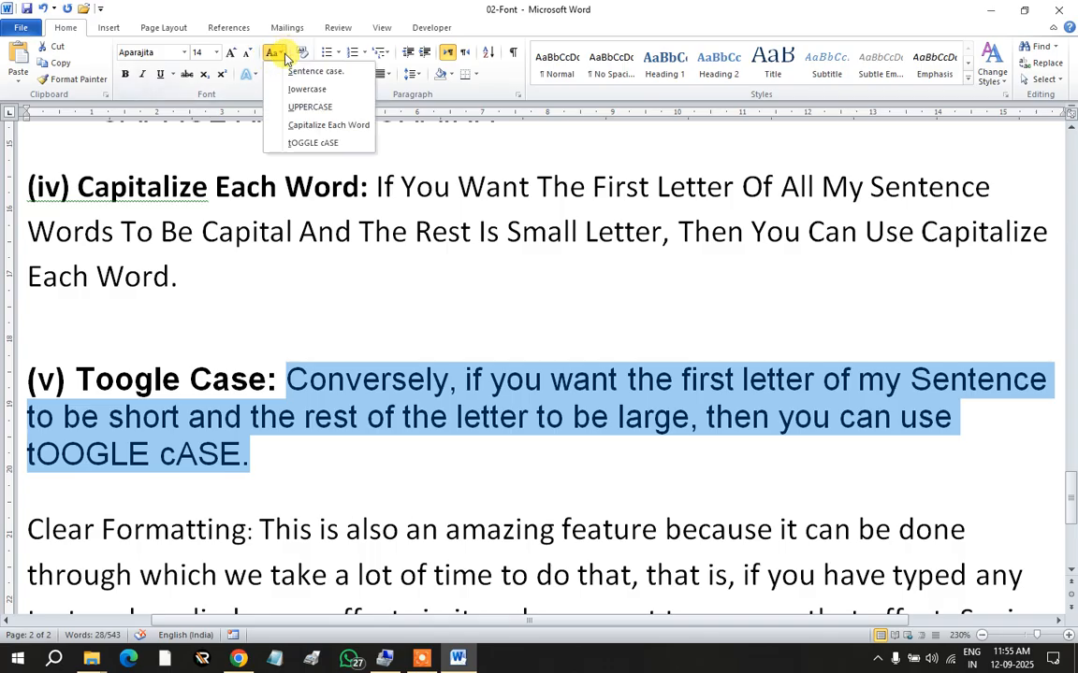
left_click(285, 139)
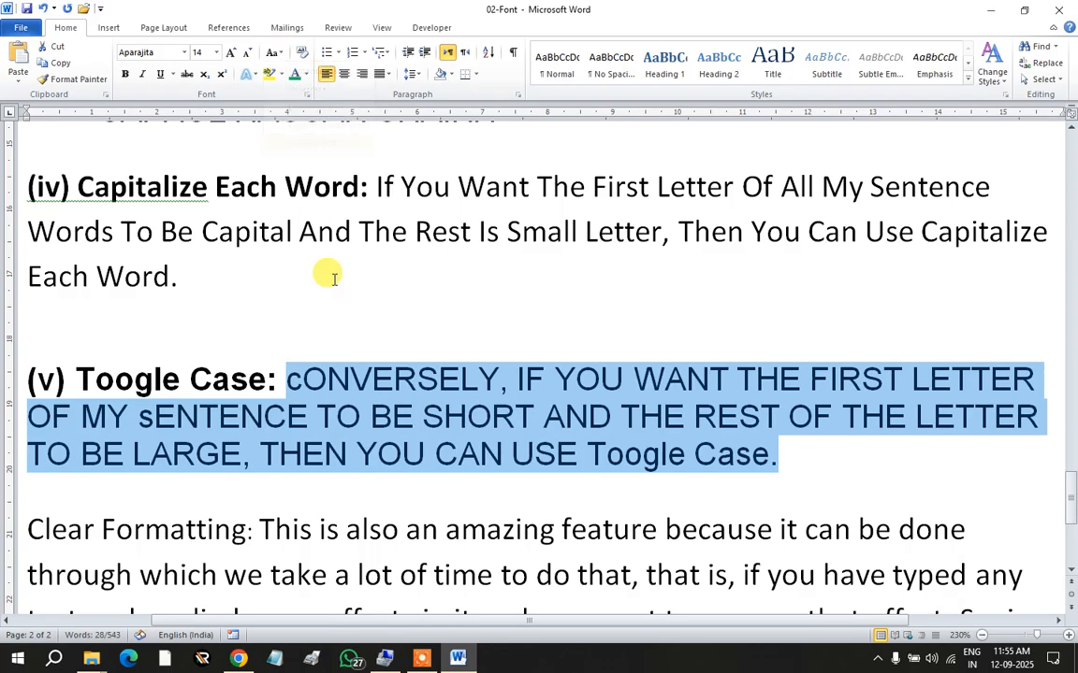
left_click(351, 419)
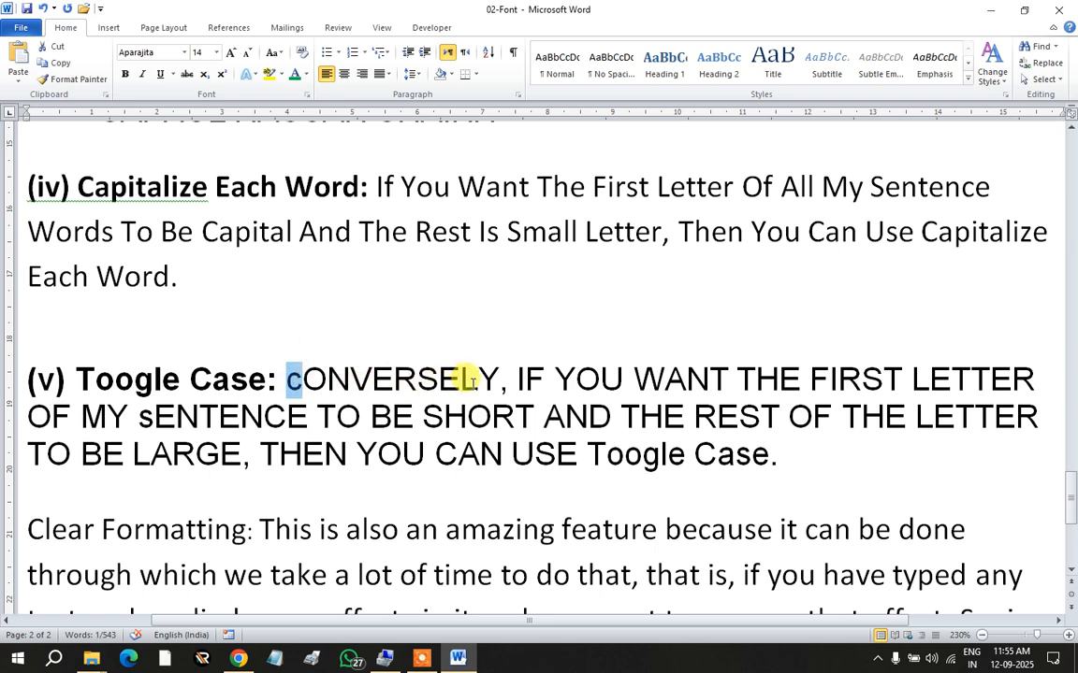
left_click_drag(517, 378, 529, 378)
left_click(665, 380)
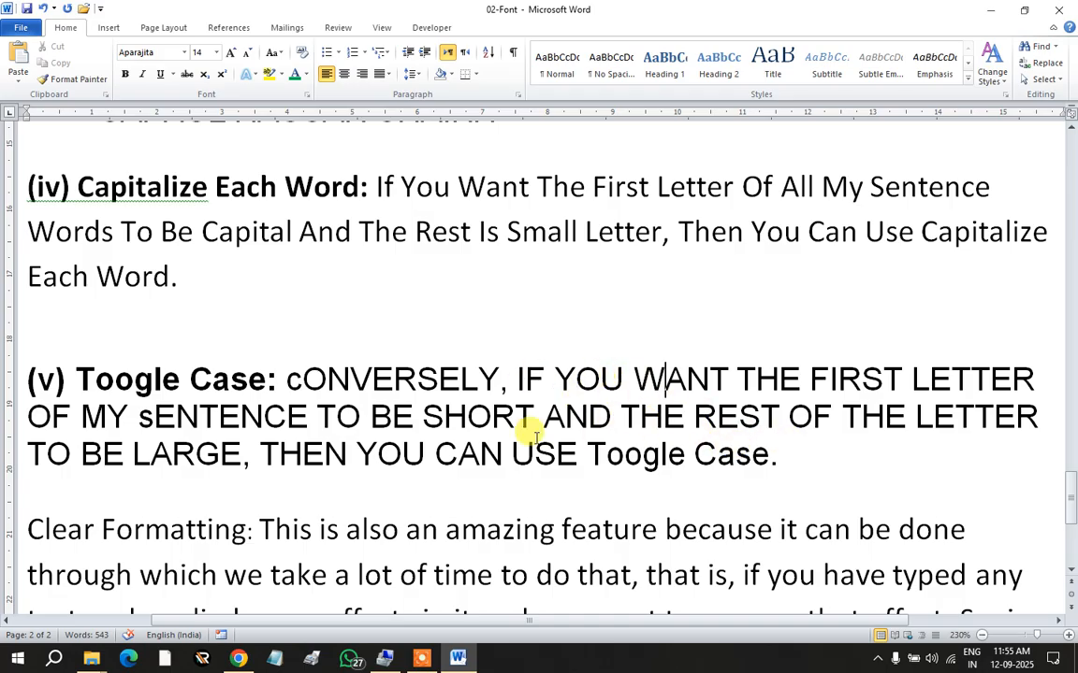
Step: Clear the (v) explanation's formatting, then change its case and toggle it again
left_click_drag(778, 459, 289, 380)
left_click(300, 53)
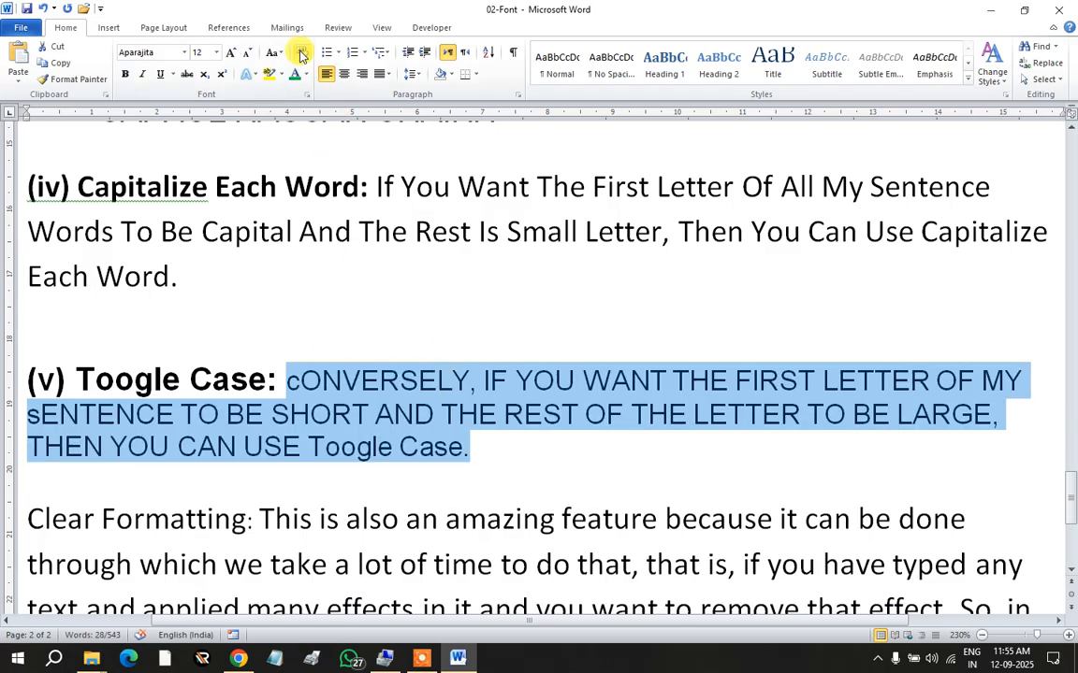
left_click(400, 381)
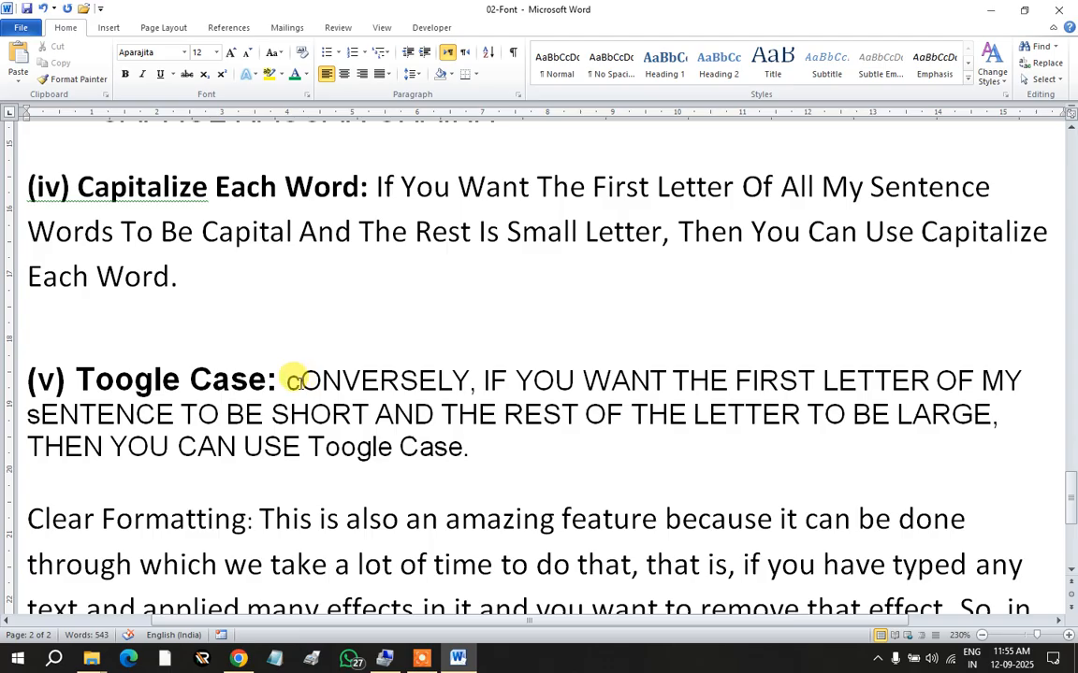
left_click_drag(280, 379, 479, 450)
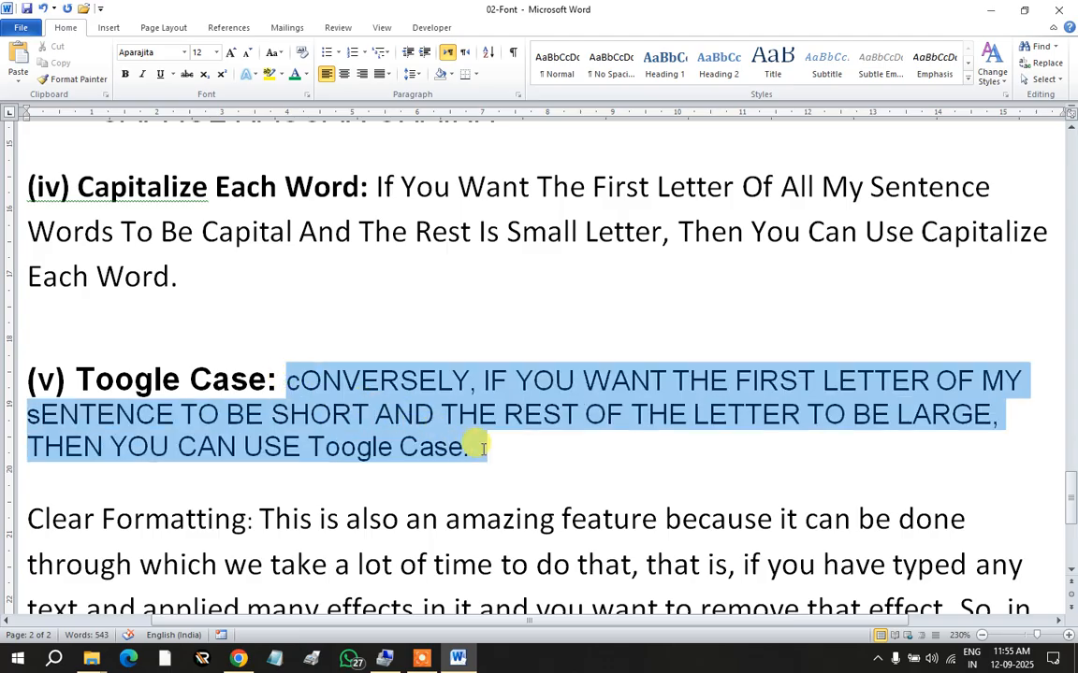
left_click(272, 52)
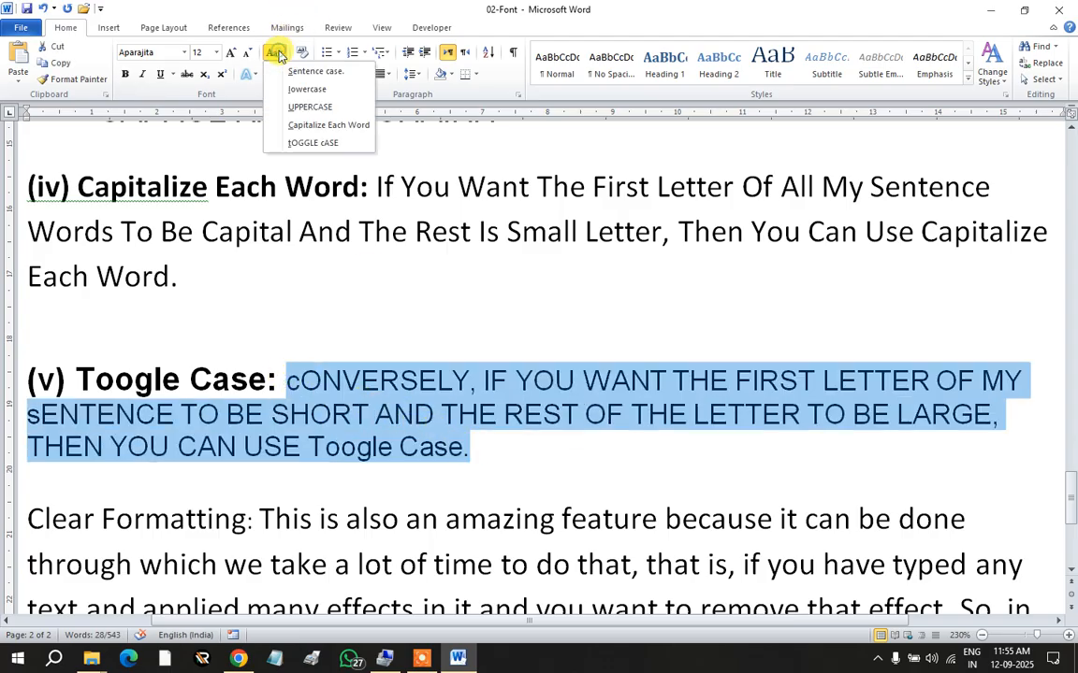
left_click(291, 72)
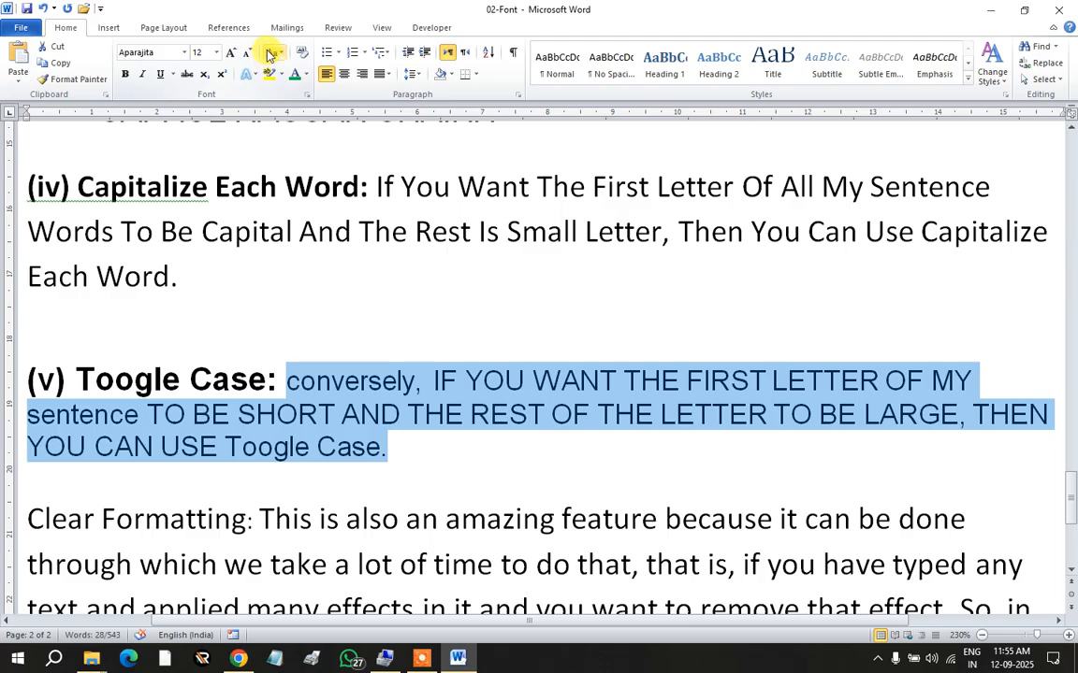
left_click(275, 54)
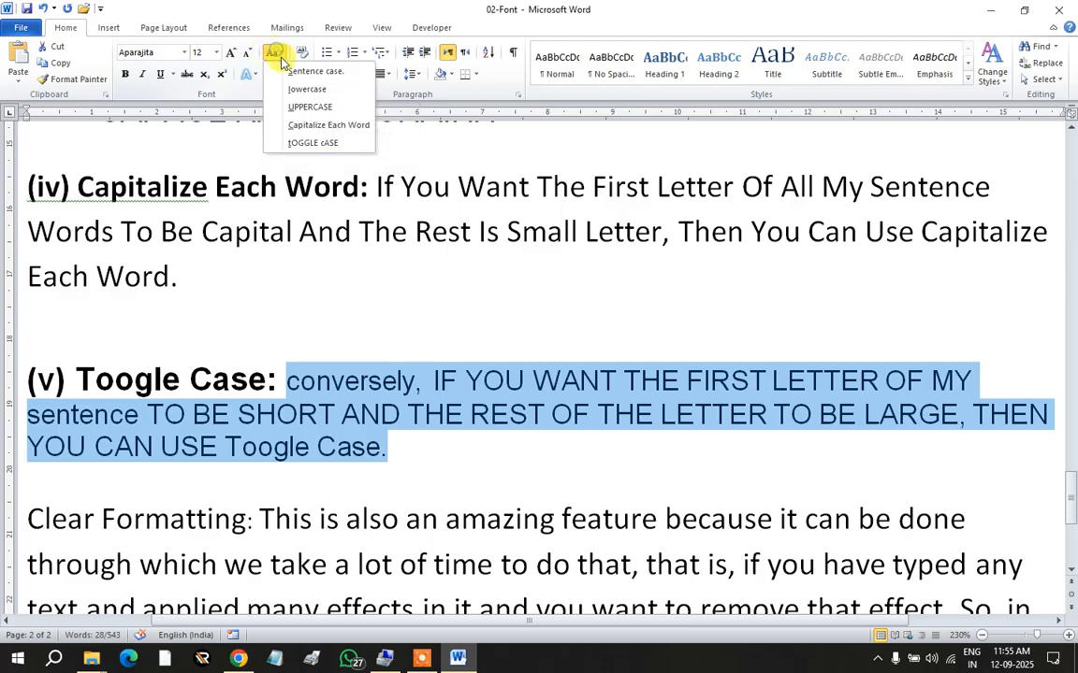
left_click(290, 140)
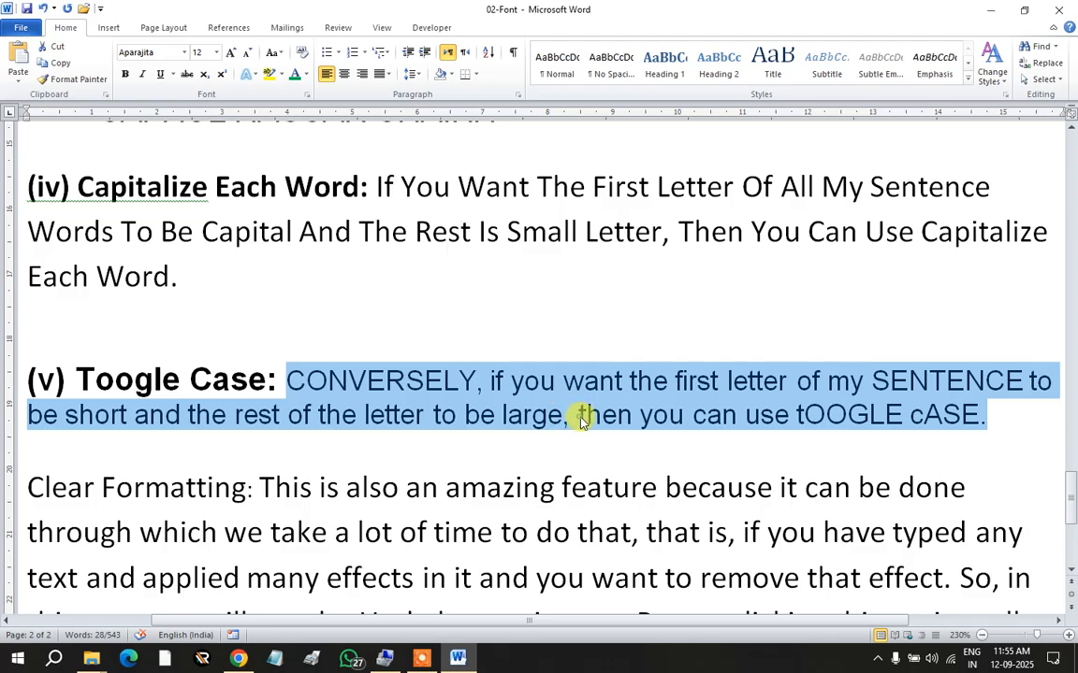
left_click(581, 420)
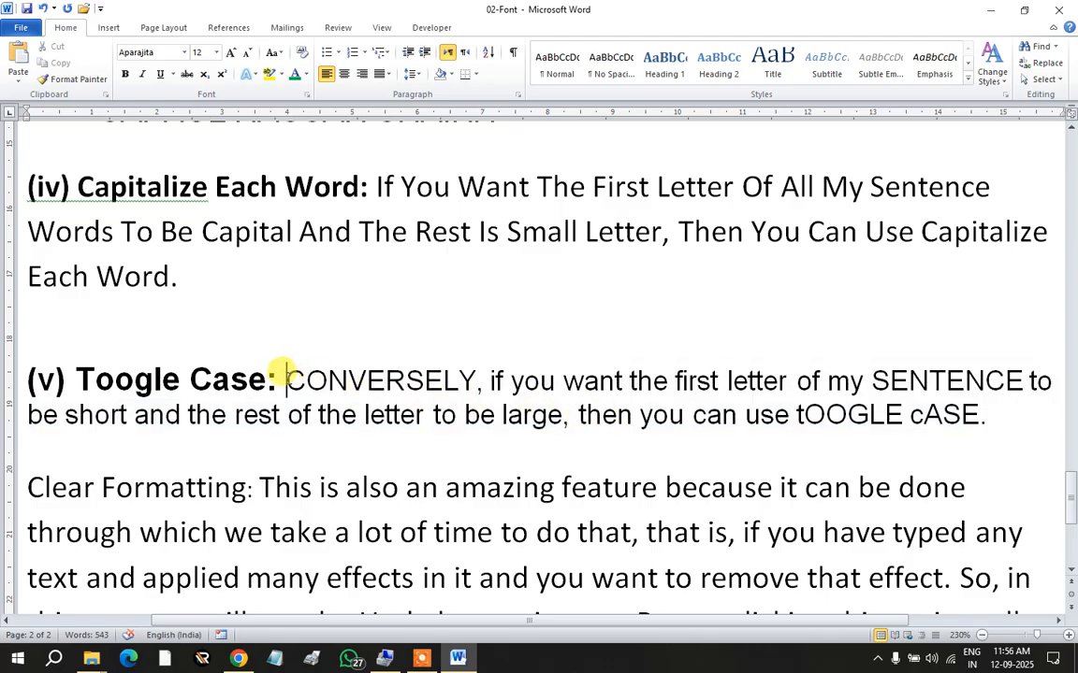
Step: Toggle the sentence back to 'conversely, IF YOU WANT…' and select the Clear Formatting opening words
left_click_drag(285, 379, 921, 440)
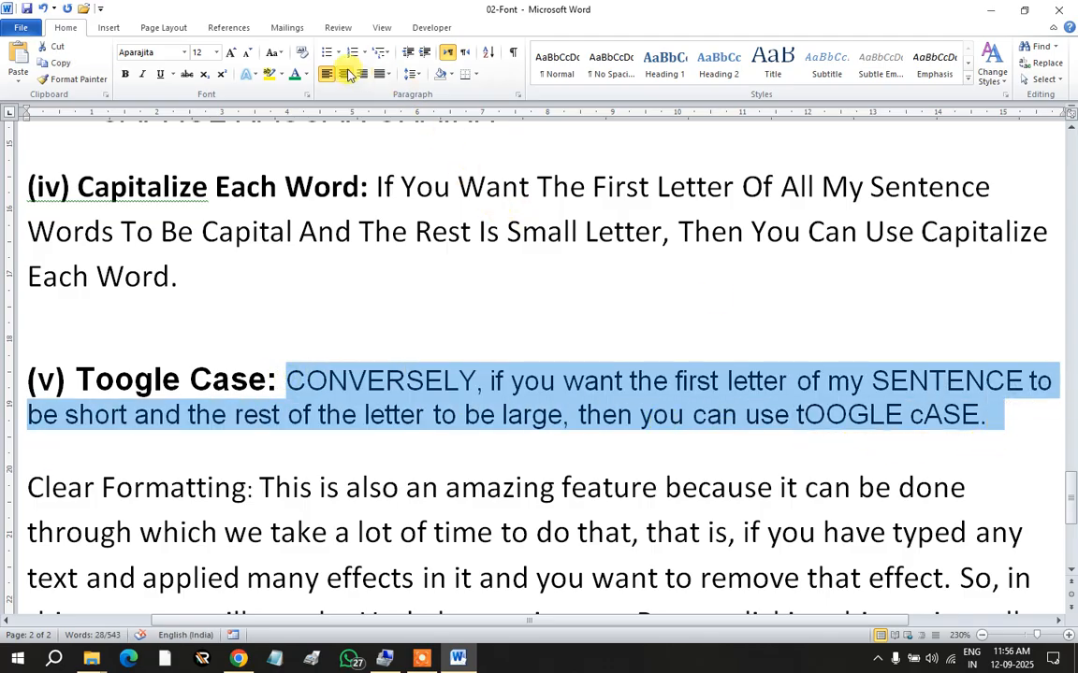
left_click(274, 51)
left_click(318, 143)
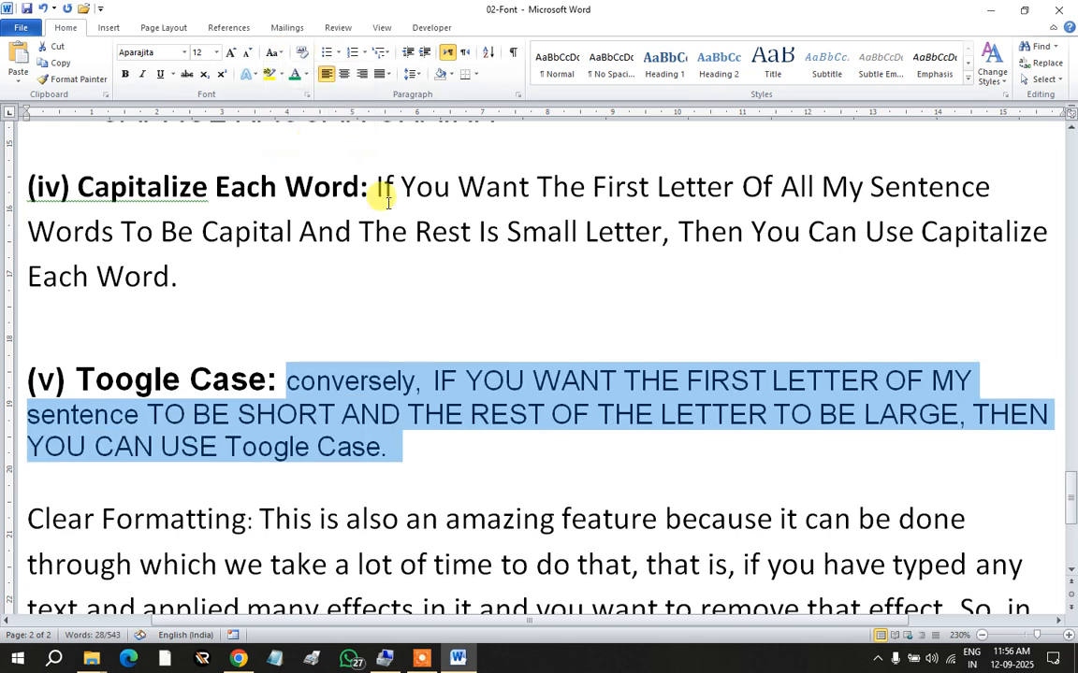
left_click(493, 444)
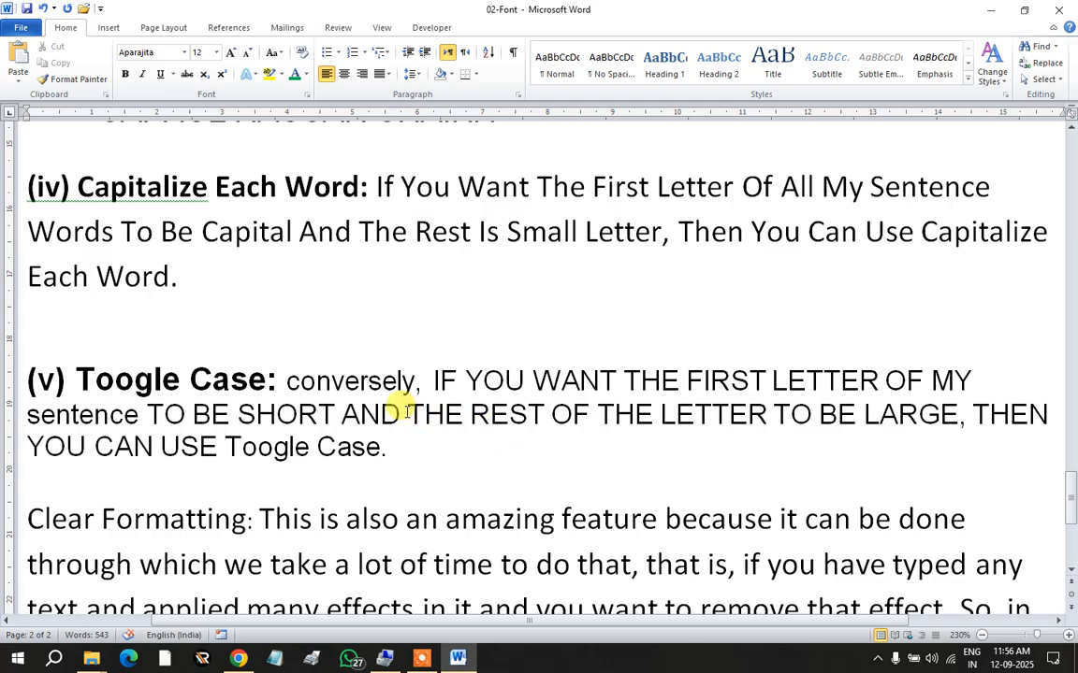
scroll(407, 410, "down", 1)
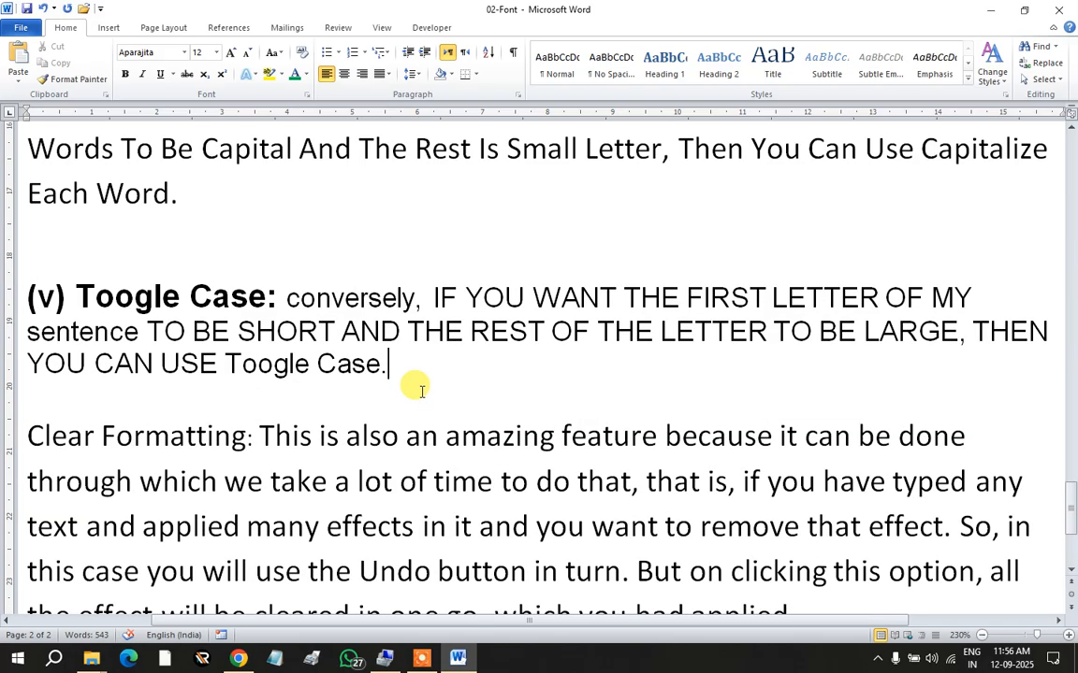
left_click_drag(260, 428, 760, 447)
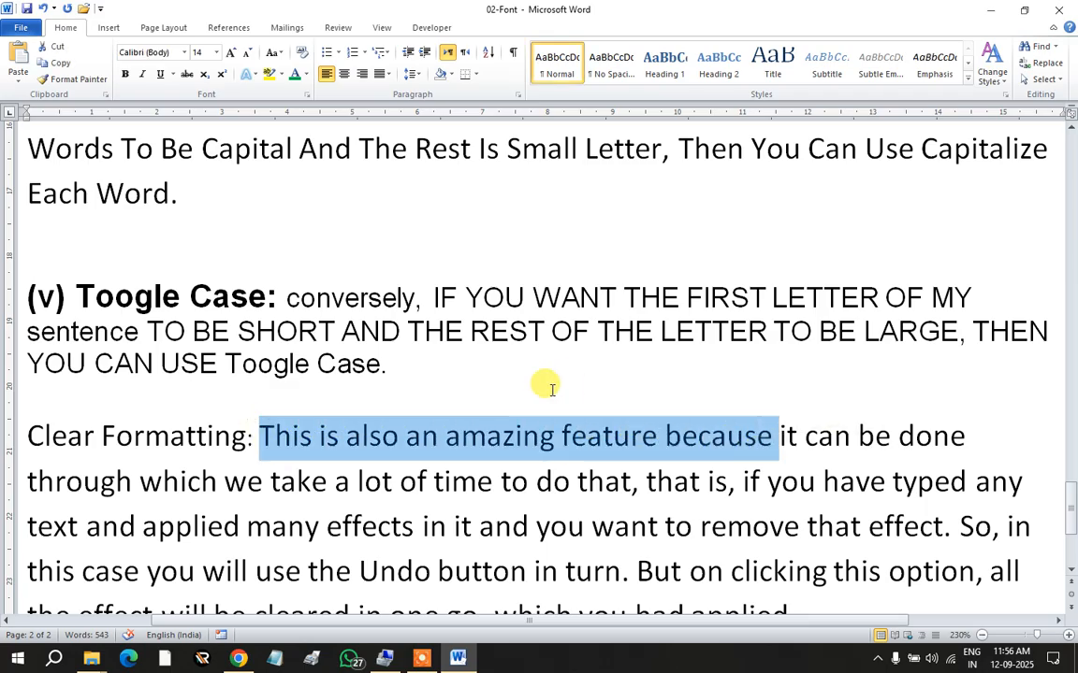
Step: Toggle 'This is also an amazing feature because' to 'tHIS IS ALSO AN AMAZING FEATURE BECAUSE'
left_click(272, 52)
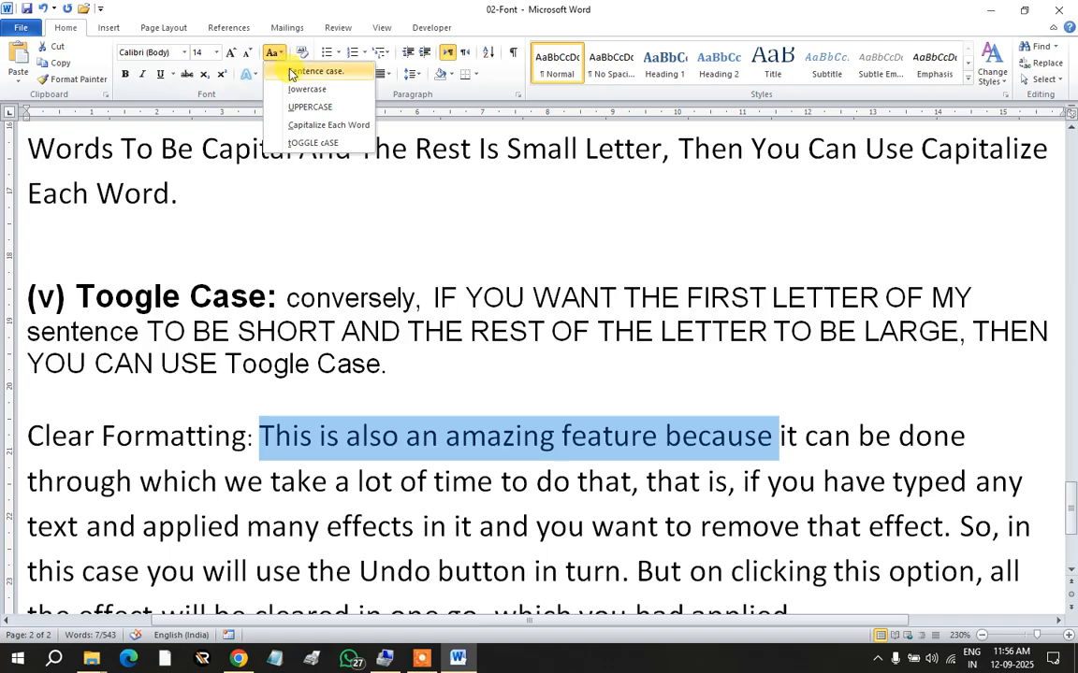
left_click(307, 142)
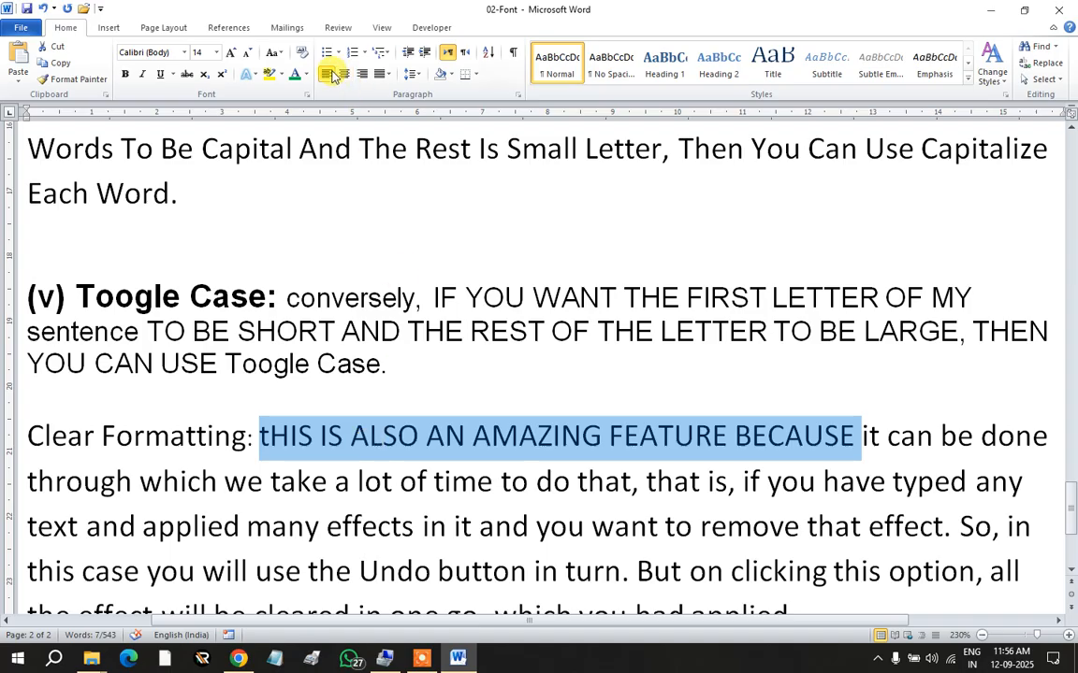
left_click(278, 53)
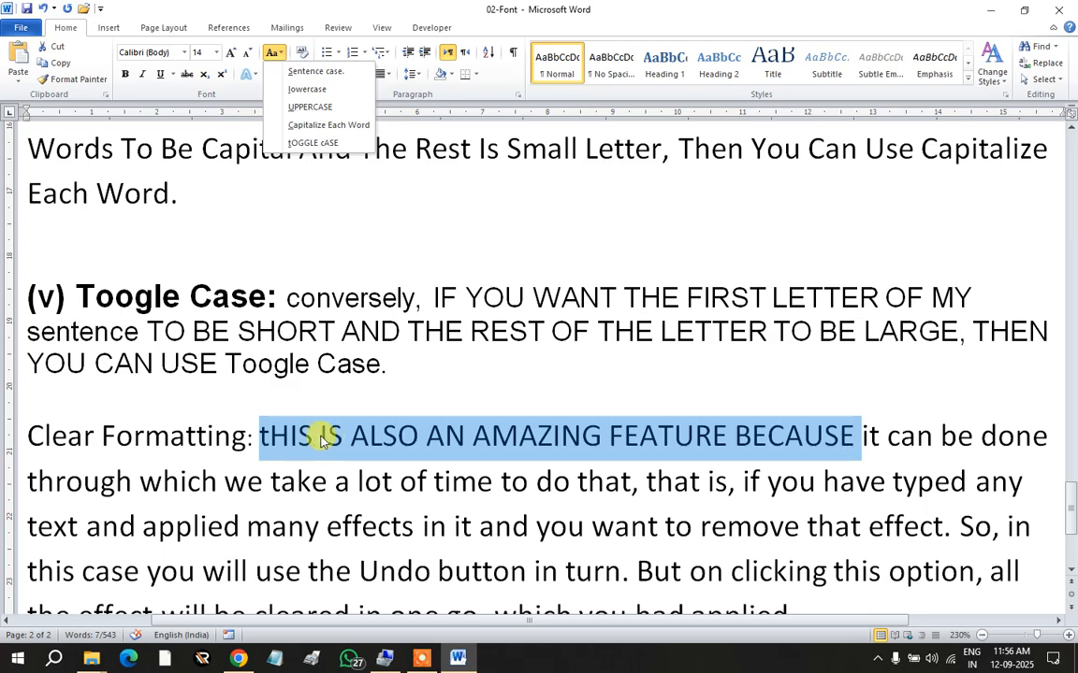
left_click(360, 439)
left_click(352, 435)
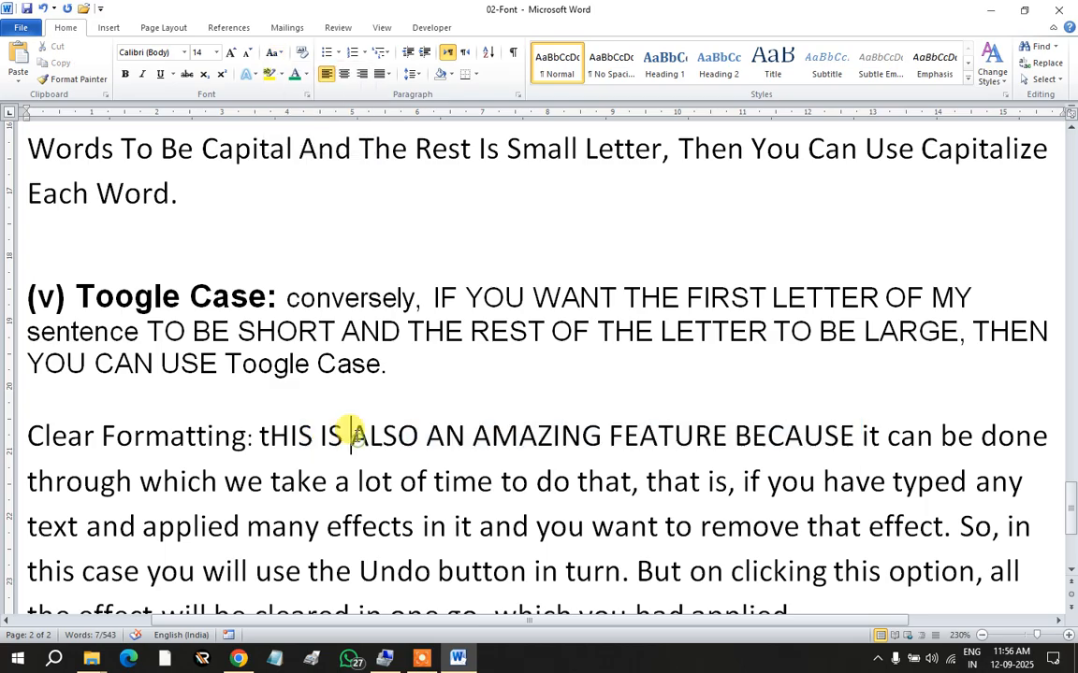
left_click_drag(360, 436, 370, 437)
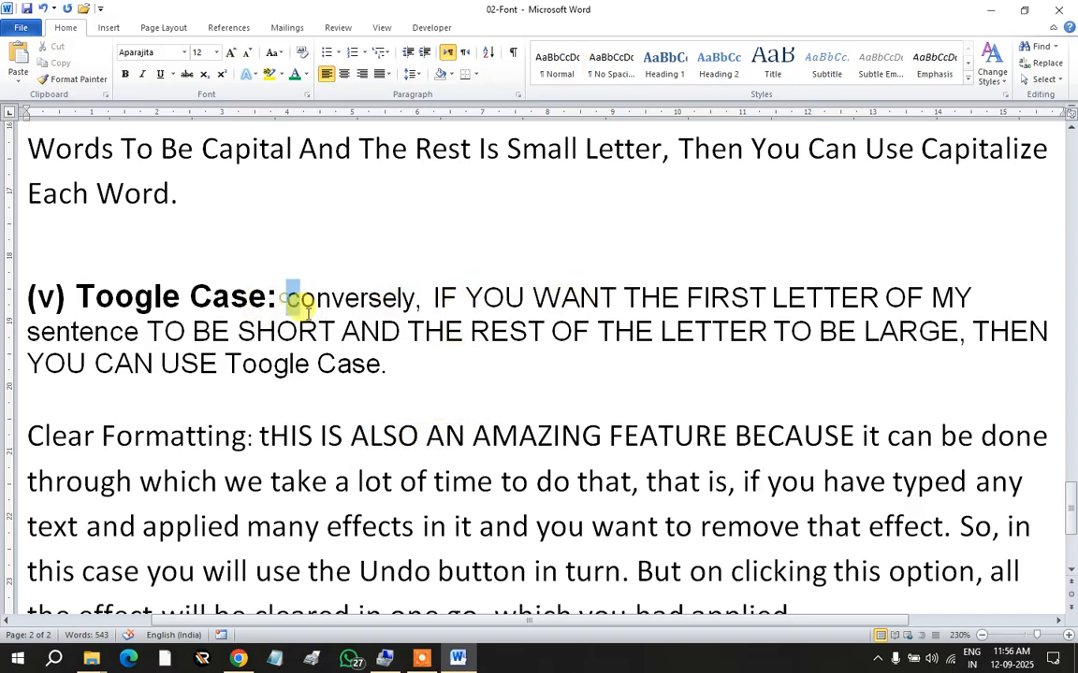
Step: Toggle the Toogle Case sentence so it reads 'CONVERSELY, if you want…'
left_click_drag(286, 297, 372, 357)
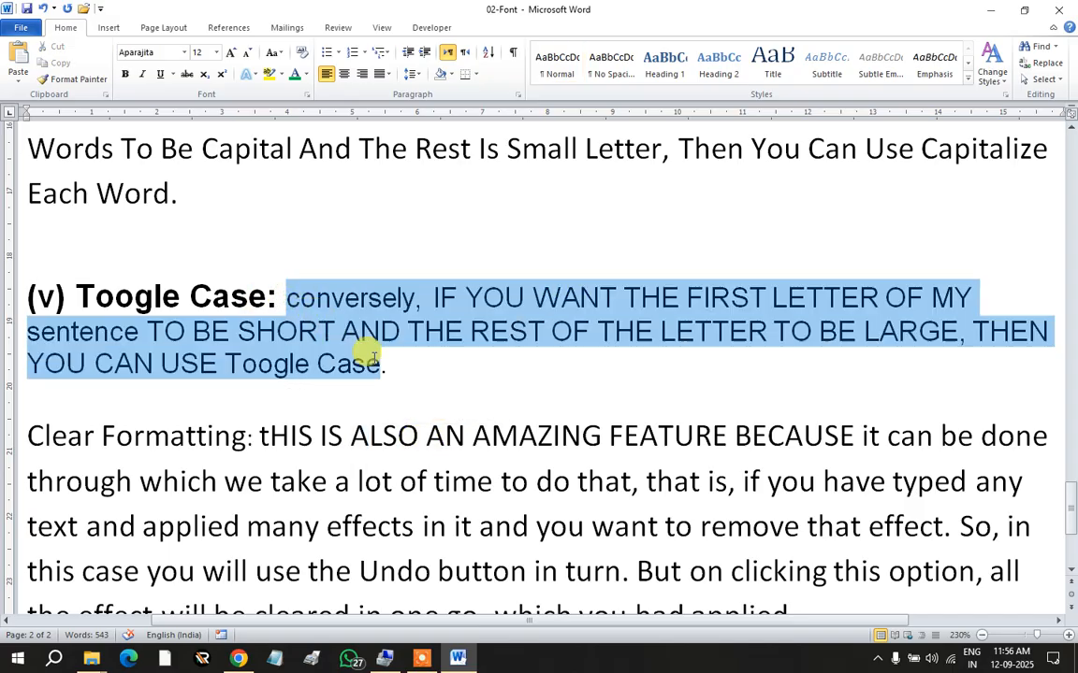
left_click(277, 52)
left_click(296, 138)
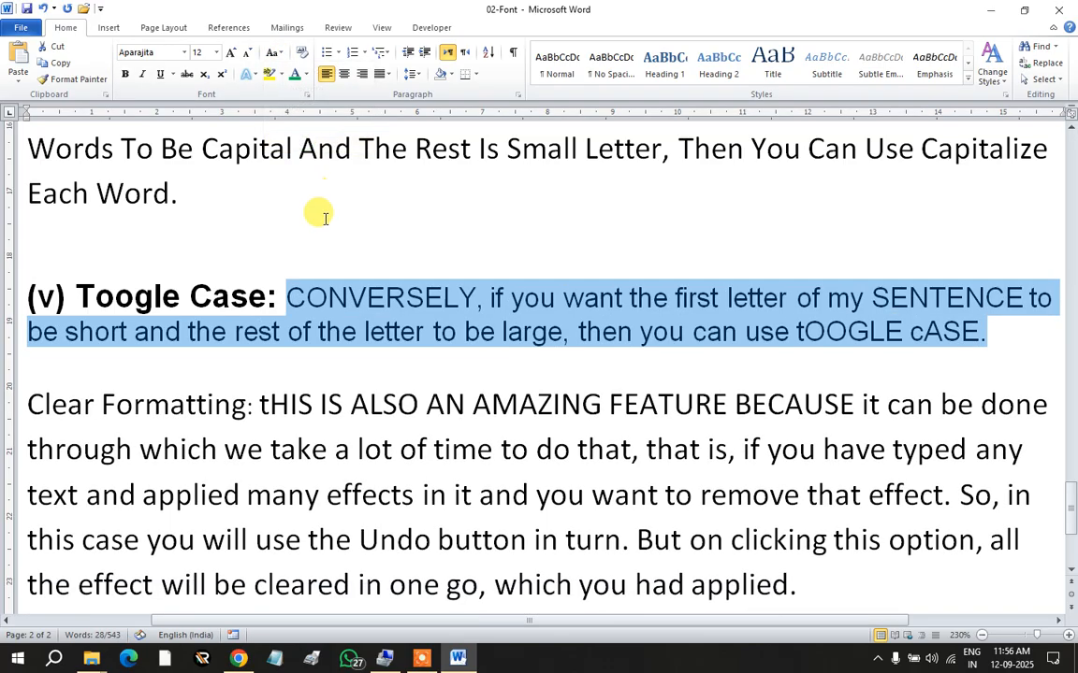
left_click(467, 320)
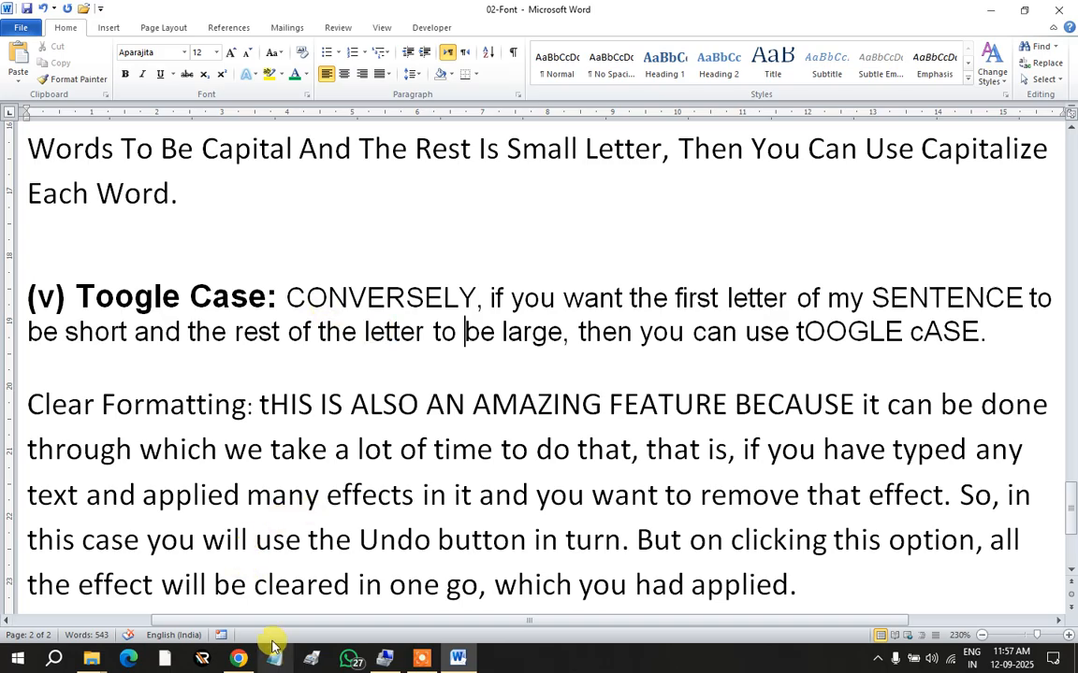
Step: Start a new blank page after the Clear Formatting paragraph
scroll(327, 341, "down", 3)
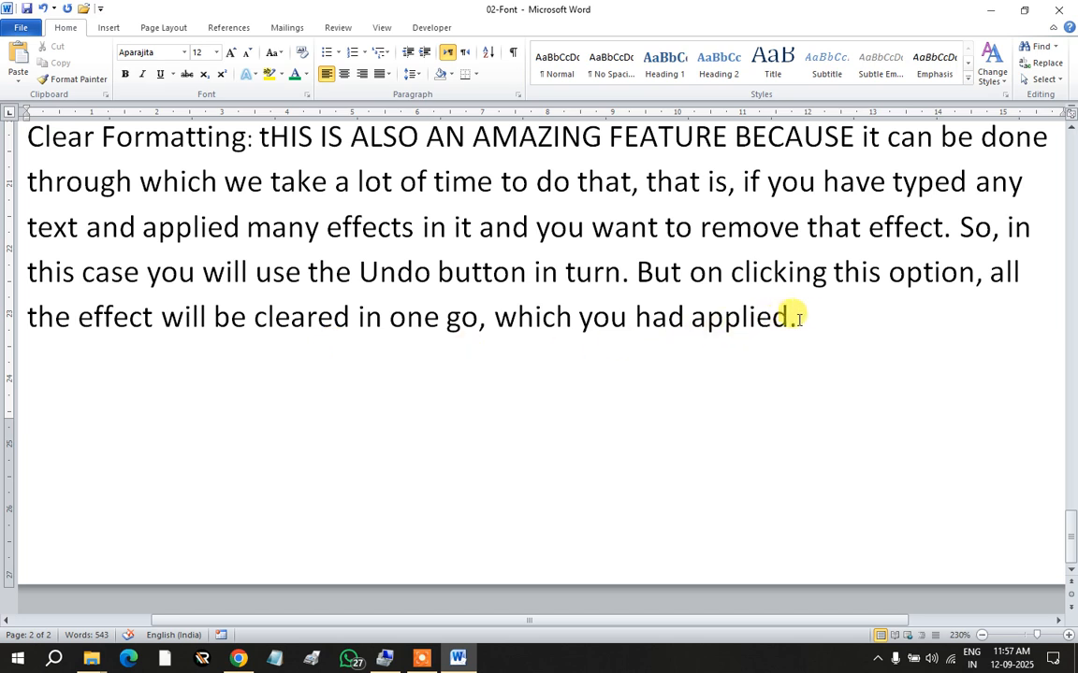
left_click_drag(800, 319, 868, 397)
key("Return")
key("Return")
key("Return")
key("Return")
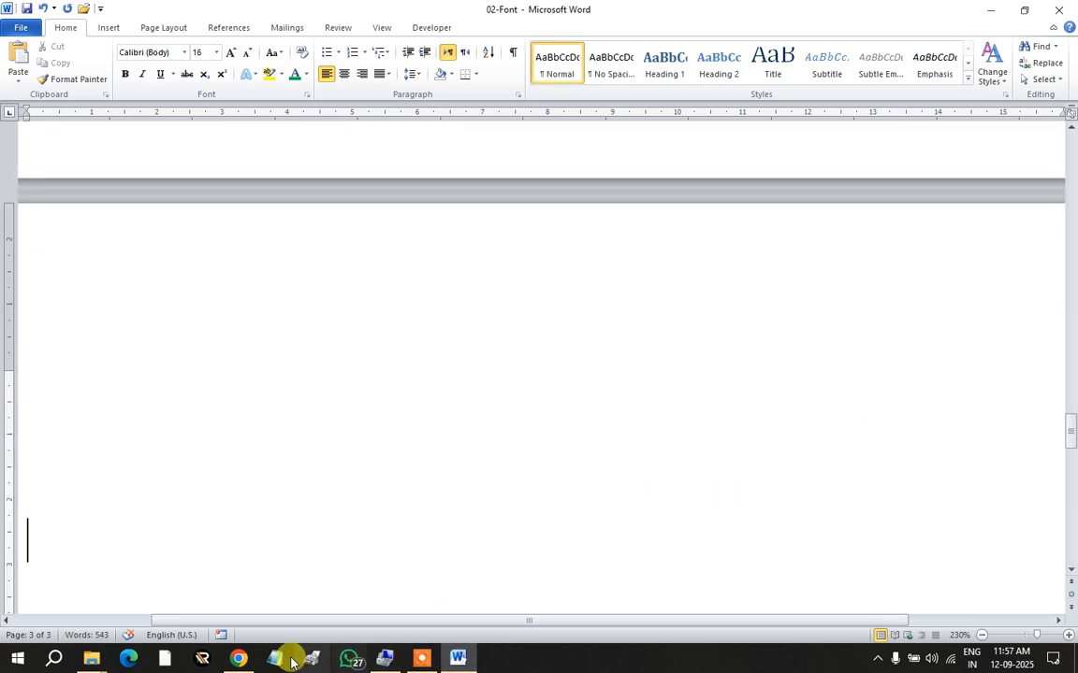
Step: In a new Chrome tab, search 'plane text copy', then search 'text'
left_click(246, 662)
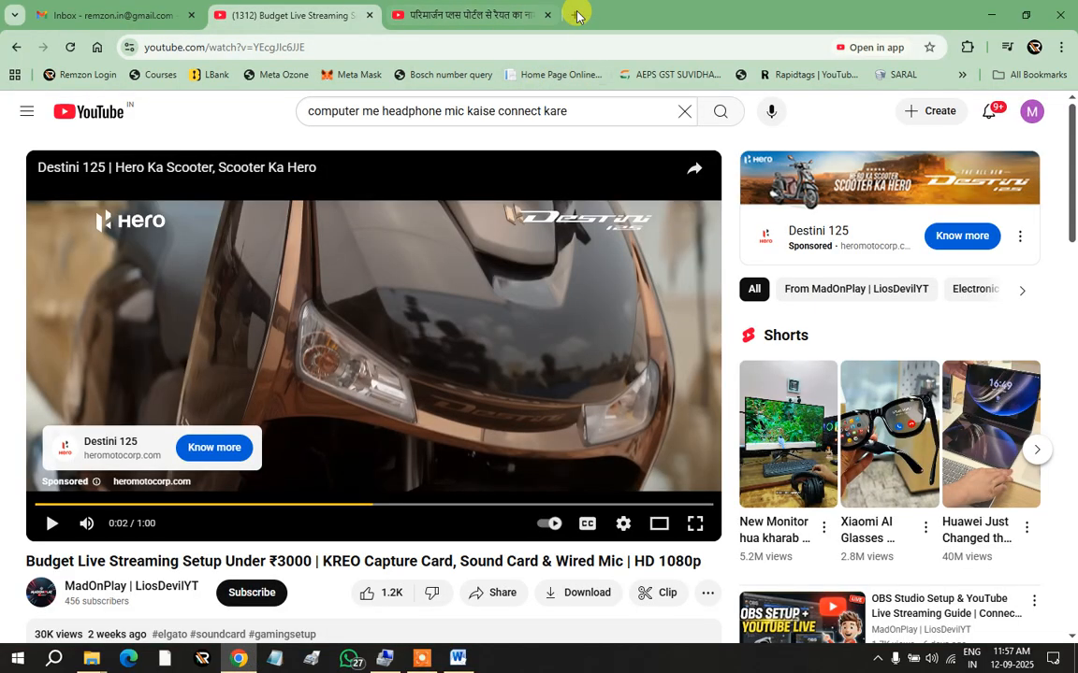
left_click(575, 15)
left_click(570, 43)
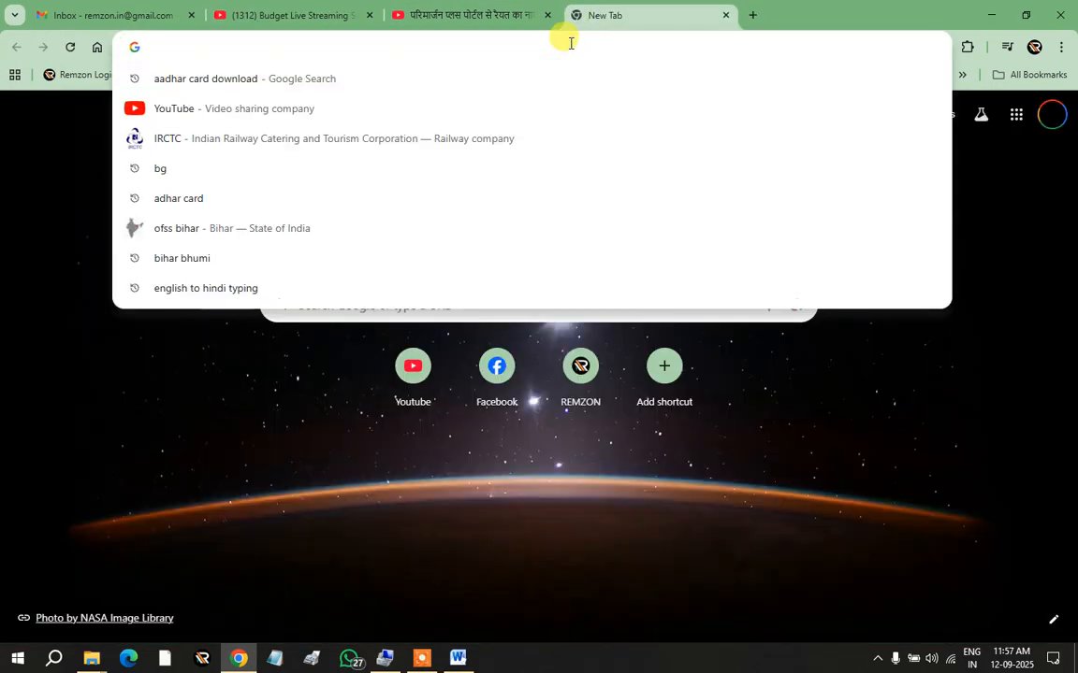
type("text")
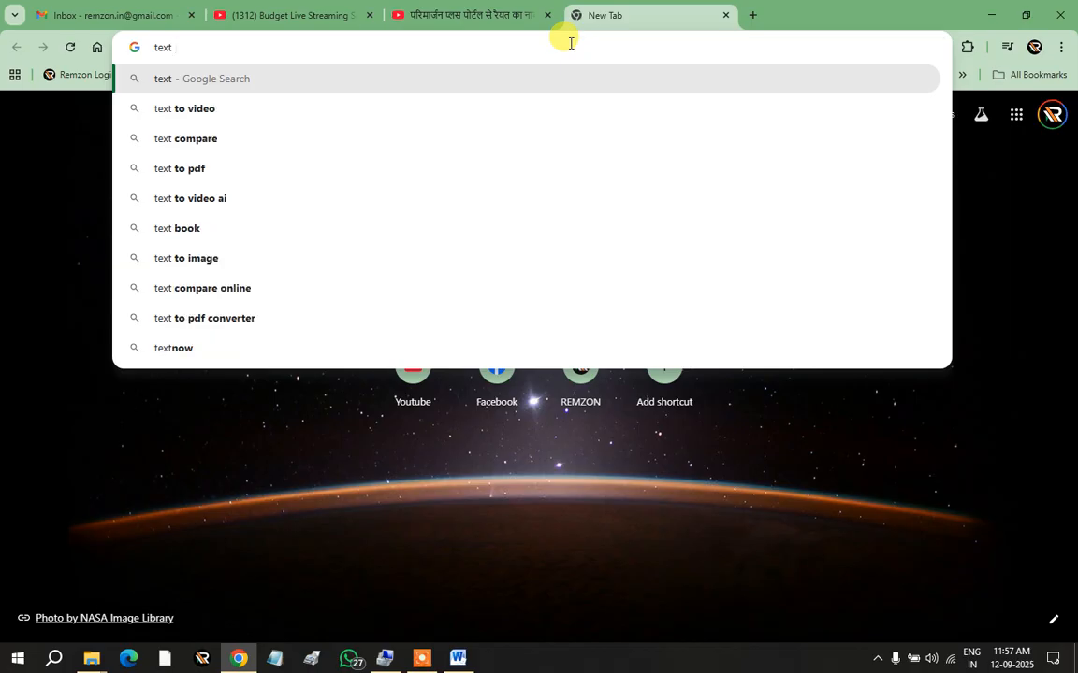
type(" copy")
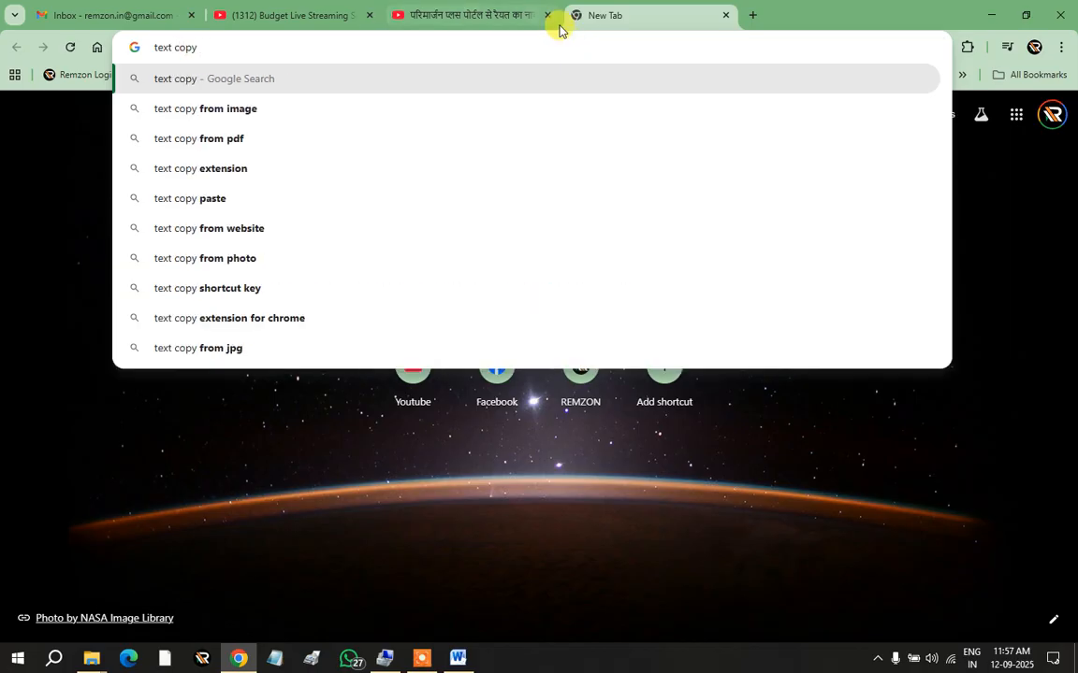
left_click(155, 47)
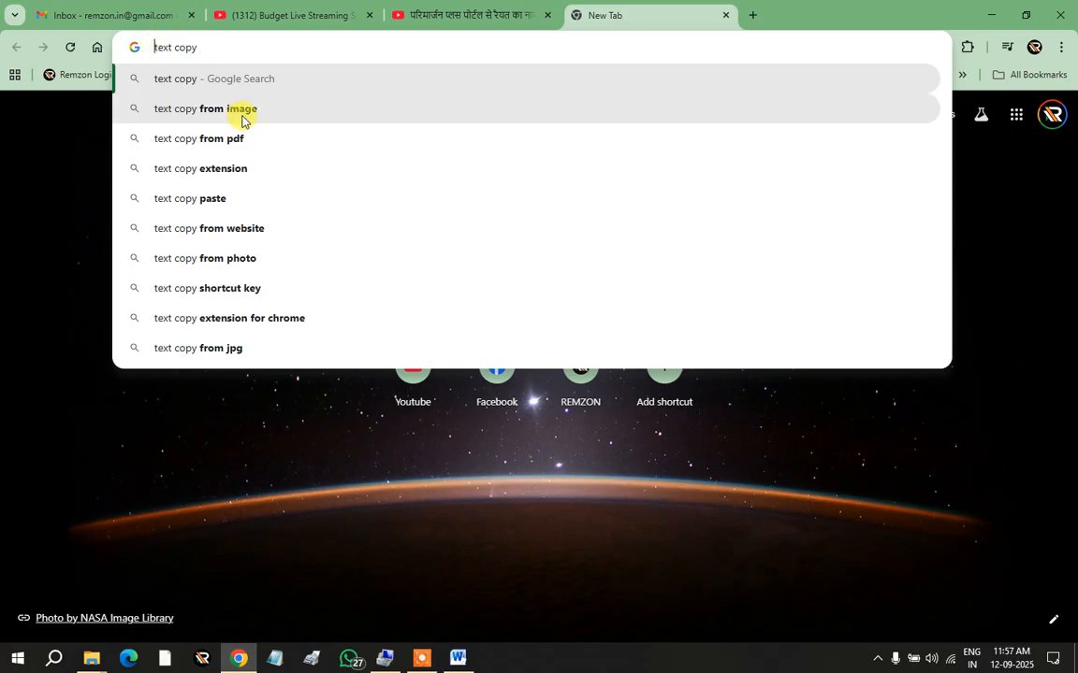
type("plane")
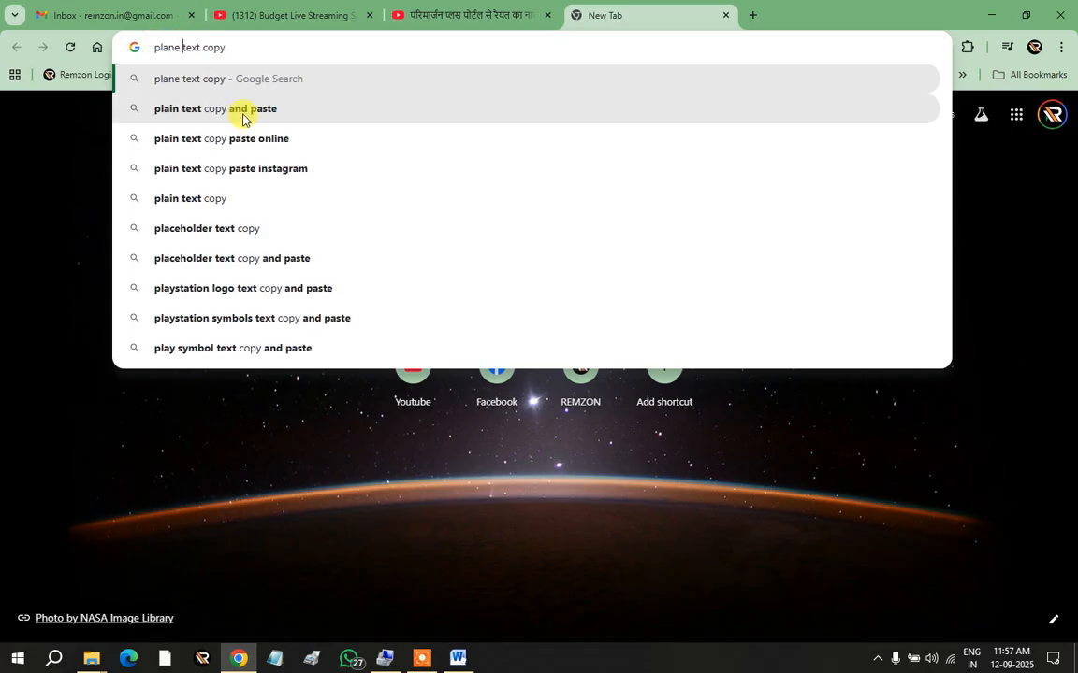
key("Return")
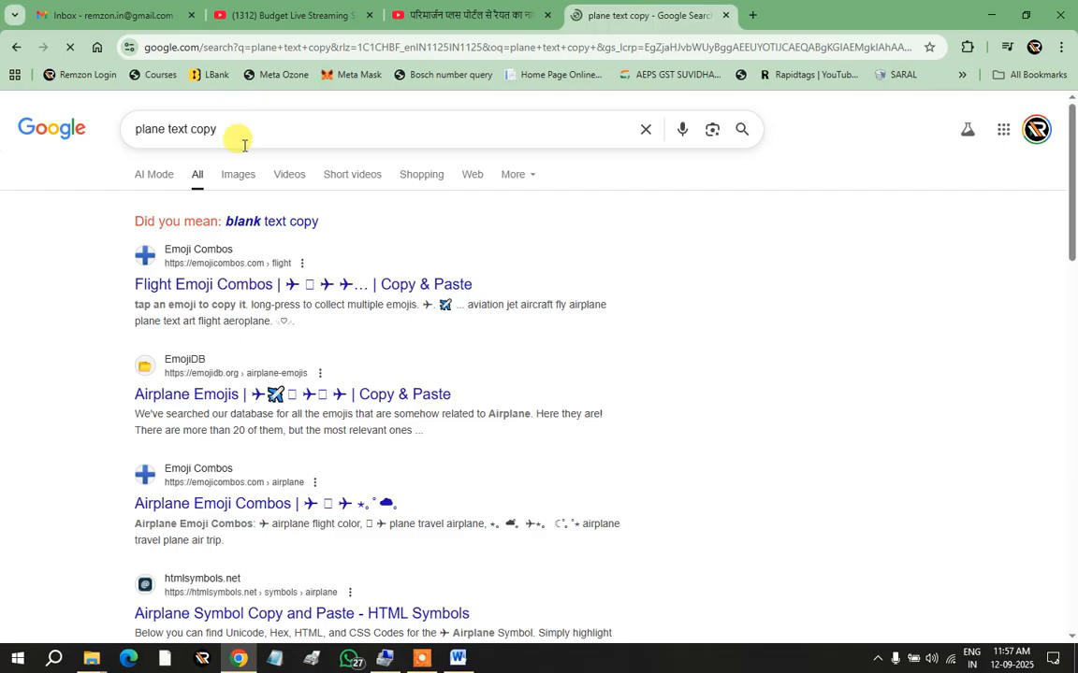
left_click(165, 47)
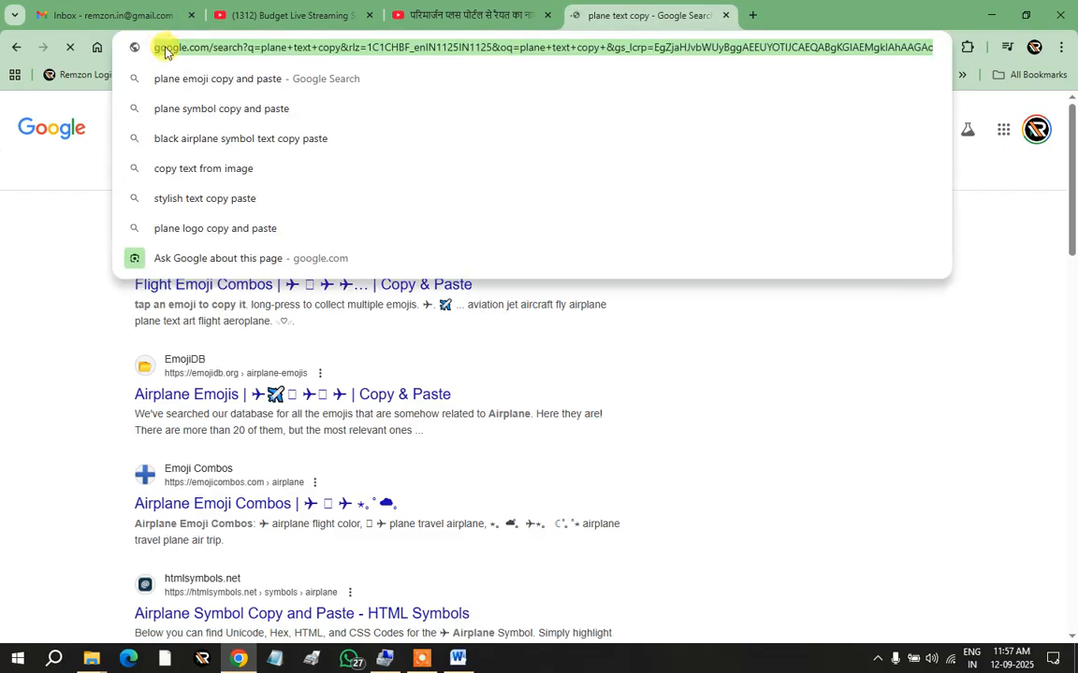
key("BackSpace")
type("text")
key("Return")
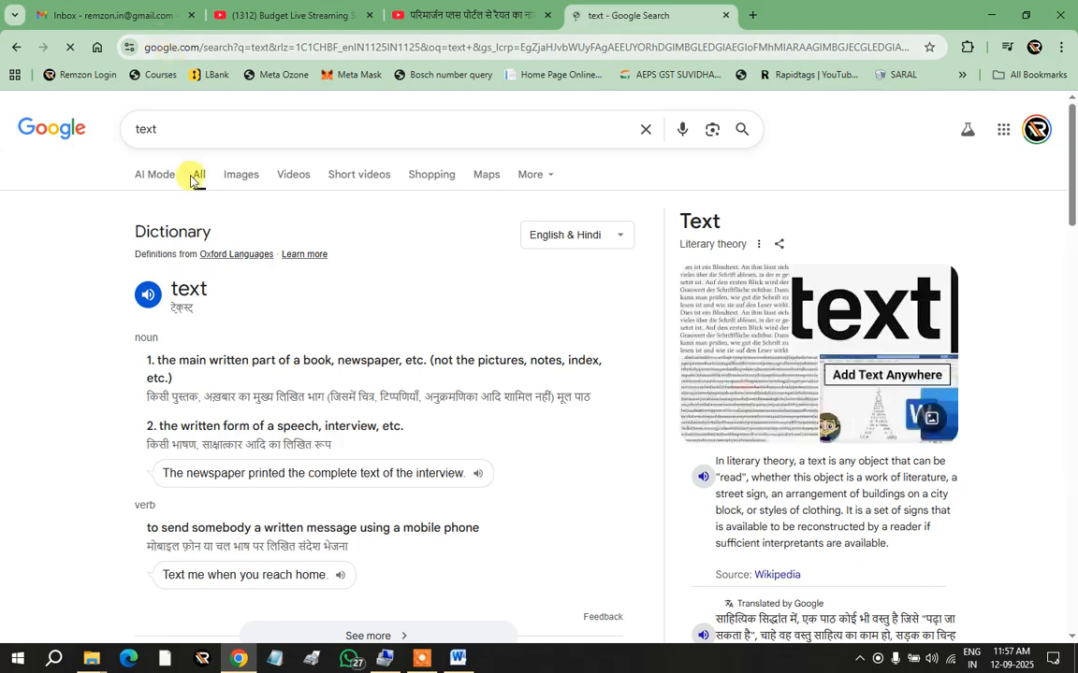
Step: Copy the first paragraph of Wikipedia's Text (literary theory) article
scroll(271, 412, "down", 3)
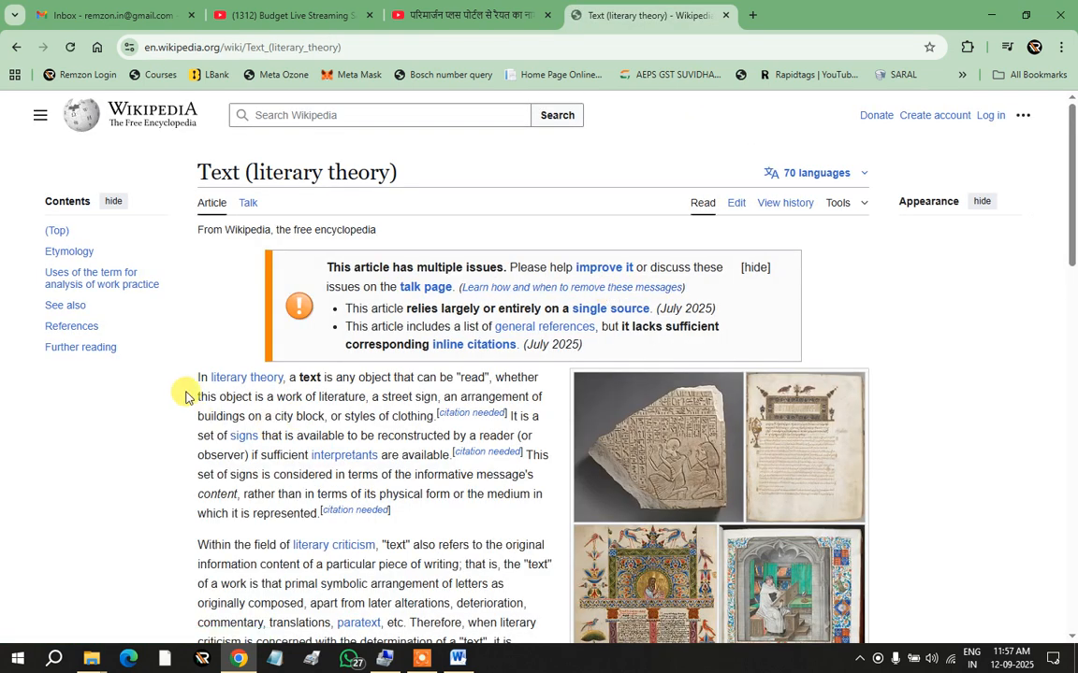
left_click_drag(195, 473, 320, 606)
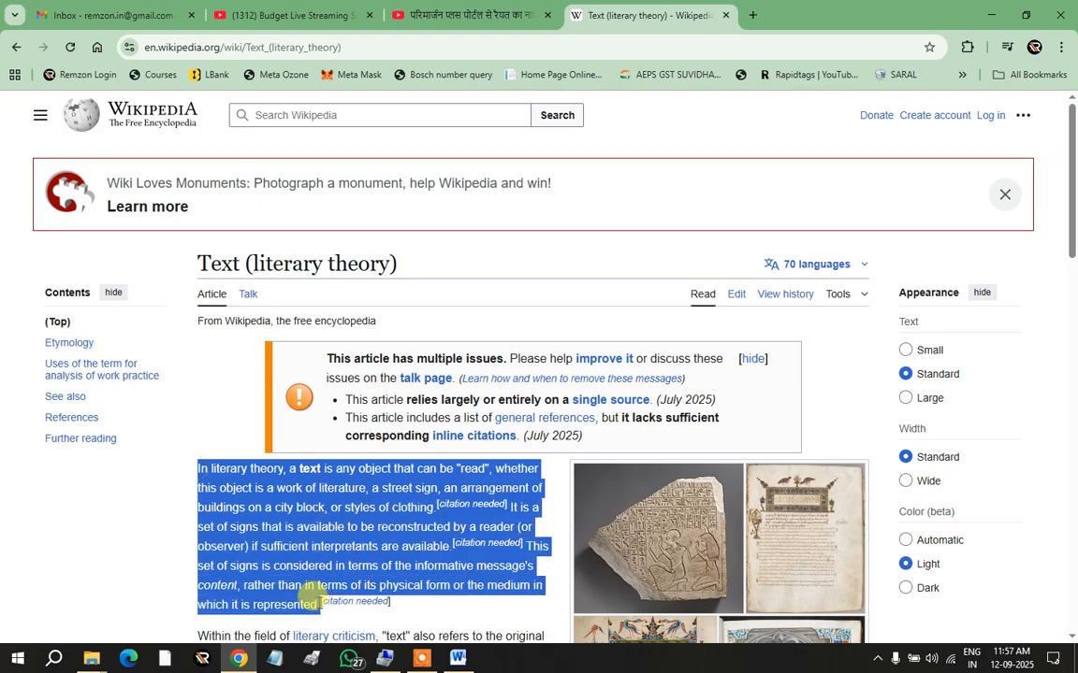
right_click(311, 527)
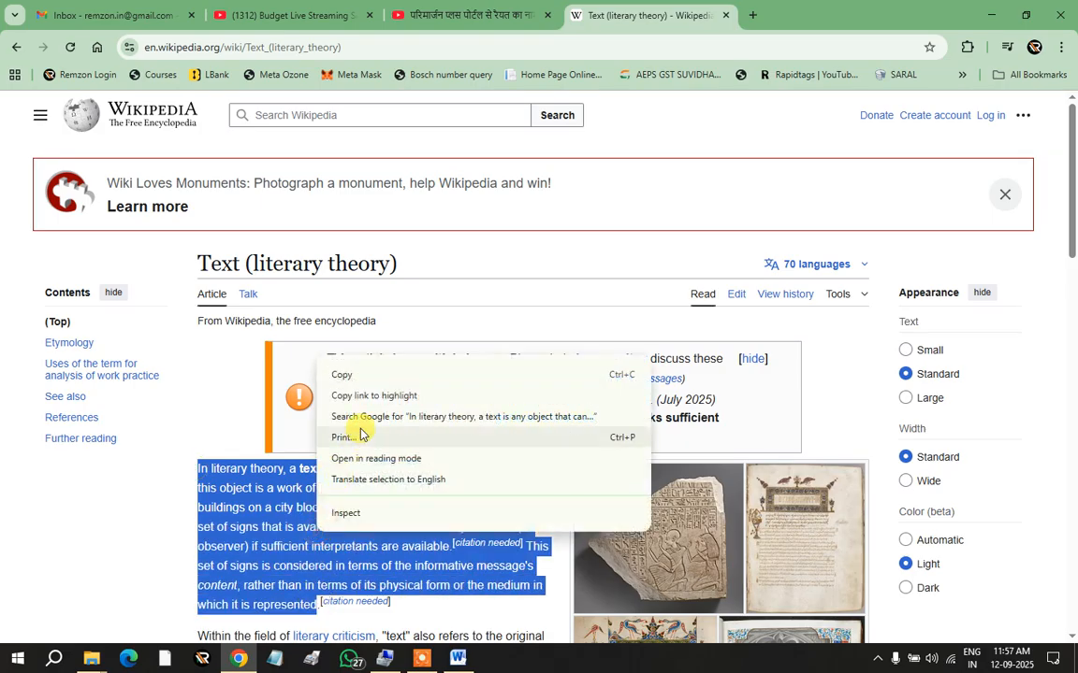
left_click(344, 377)
Step: Back in Word, paste the copied literary-theory paragraph at the top of page 3
left_click(457, 658)
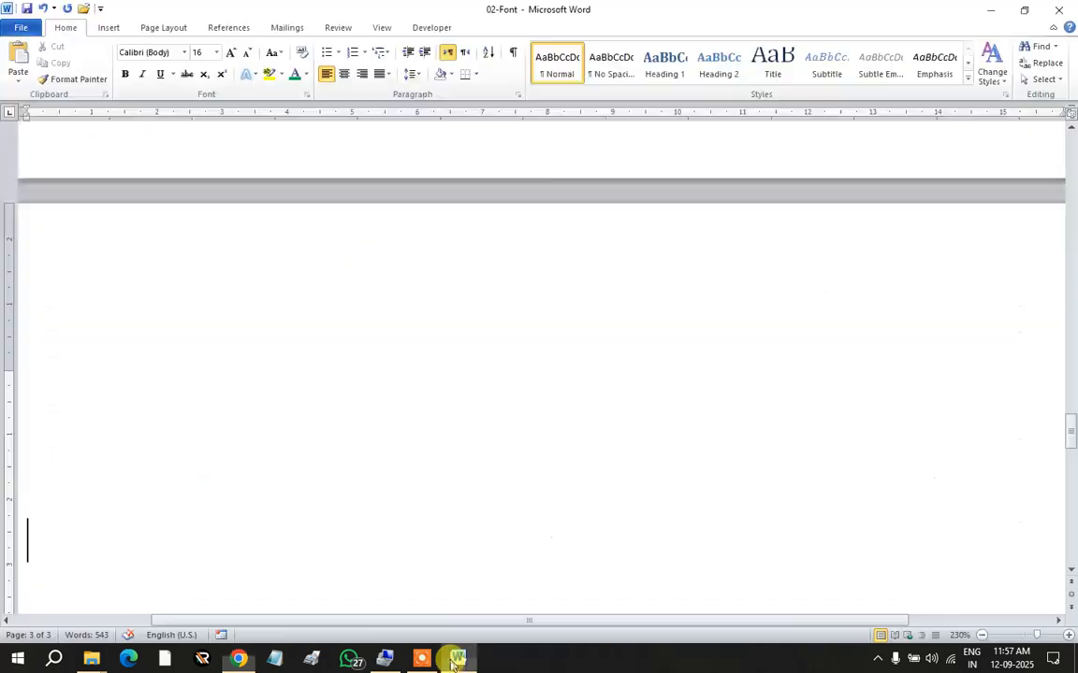
left_click(84, 296)
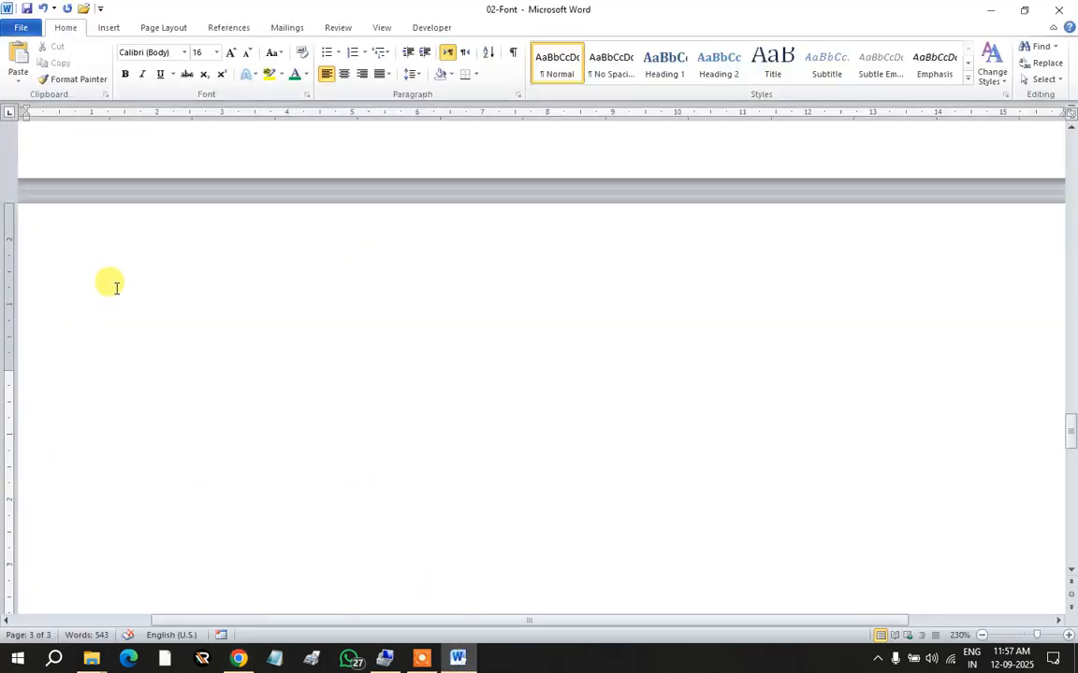
key("ctrl+v")
Step: Clear the pasted paragraph's formatting and set it in Cambria (Headings)
left_click_drag(320, 553, 310, 184)
left_click(301, 52)
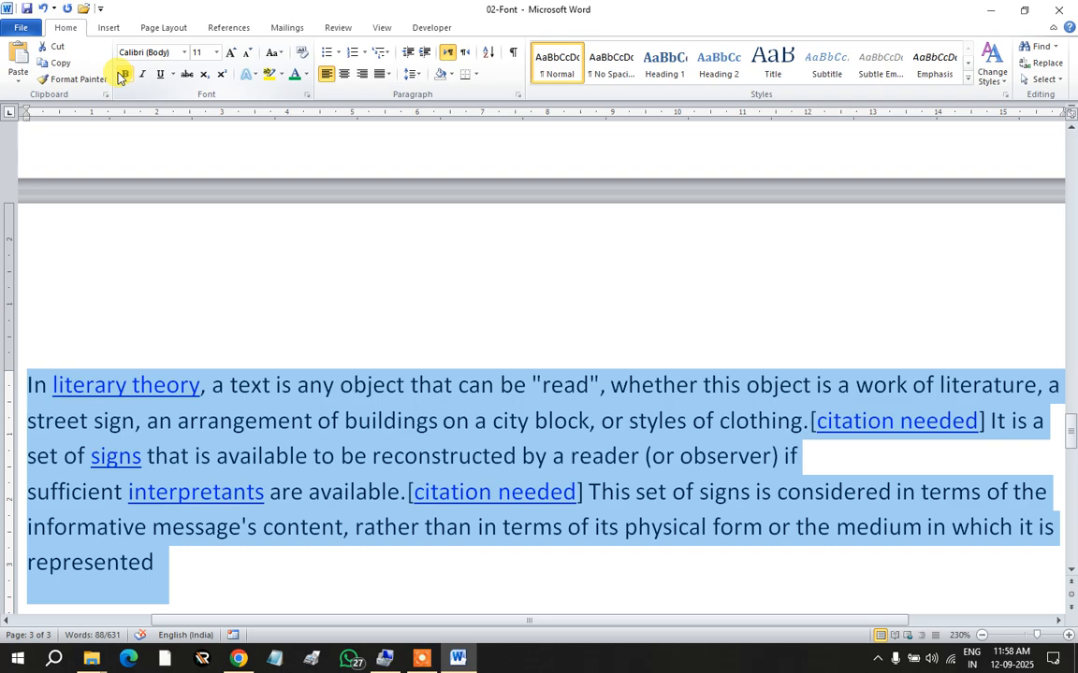
left_click(184, 52)
left_click(173, 89)
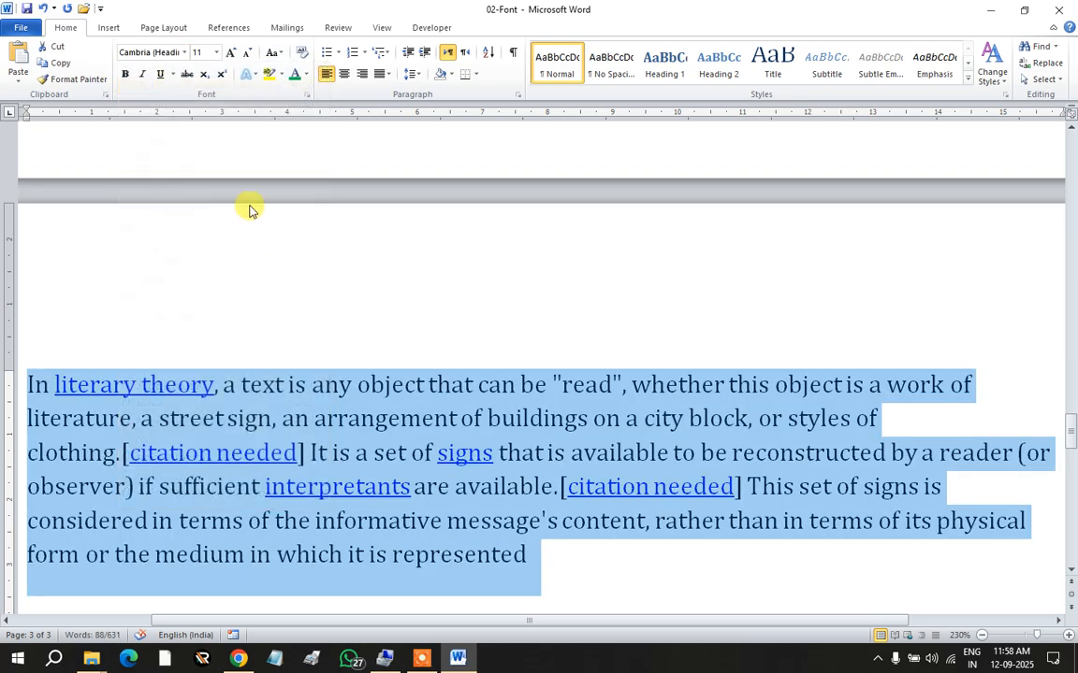
left_click(221, 386)
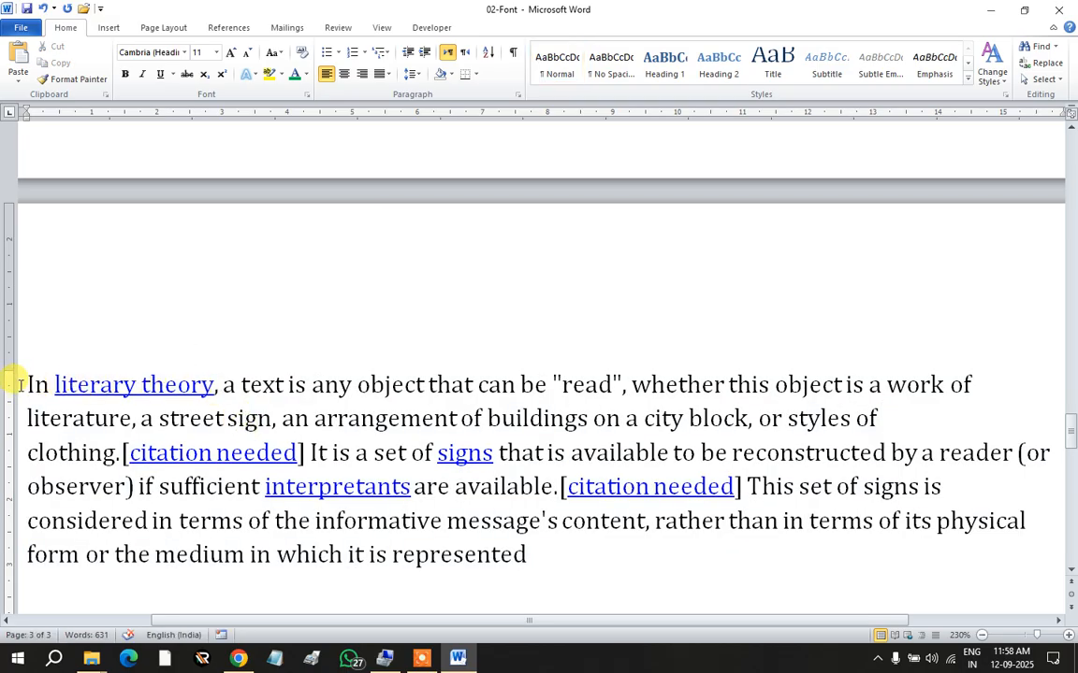
Step: Try thick and then single underlines on the paragraph, then clear all its formatting
left_click_drag(527, 555, 24, 382)
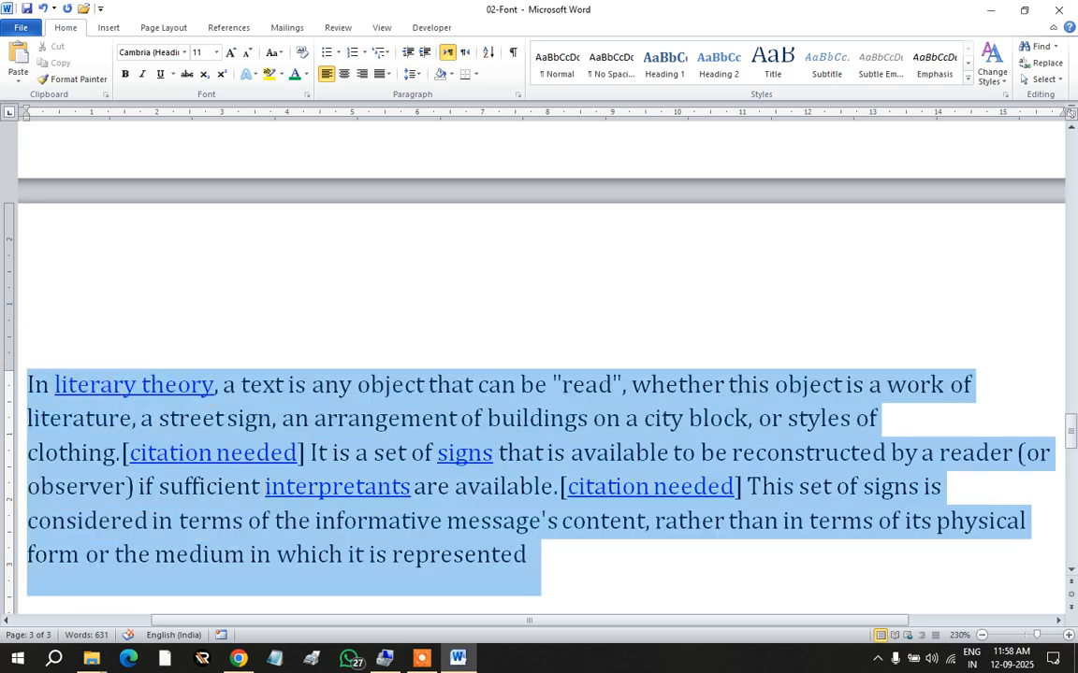
left_click(173, 75)
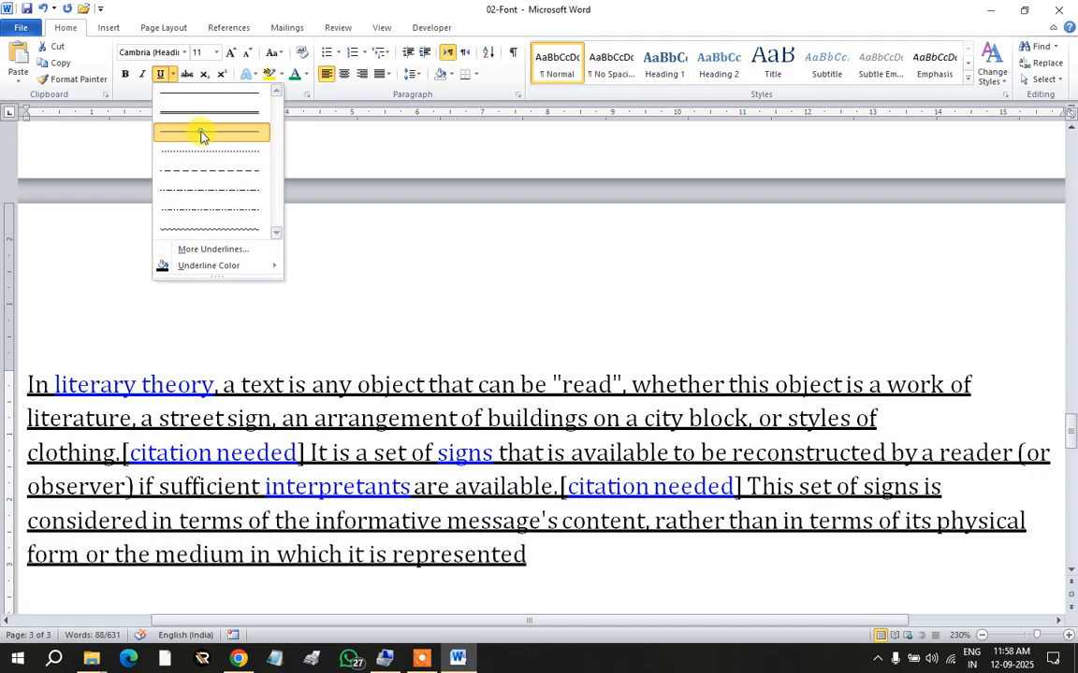
left_click(204, 133)
left_click(173, 78)
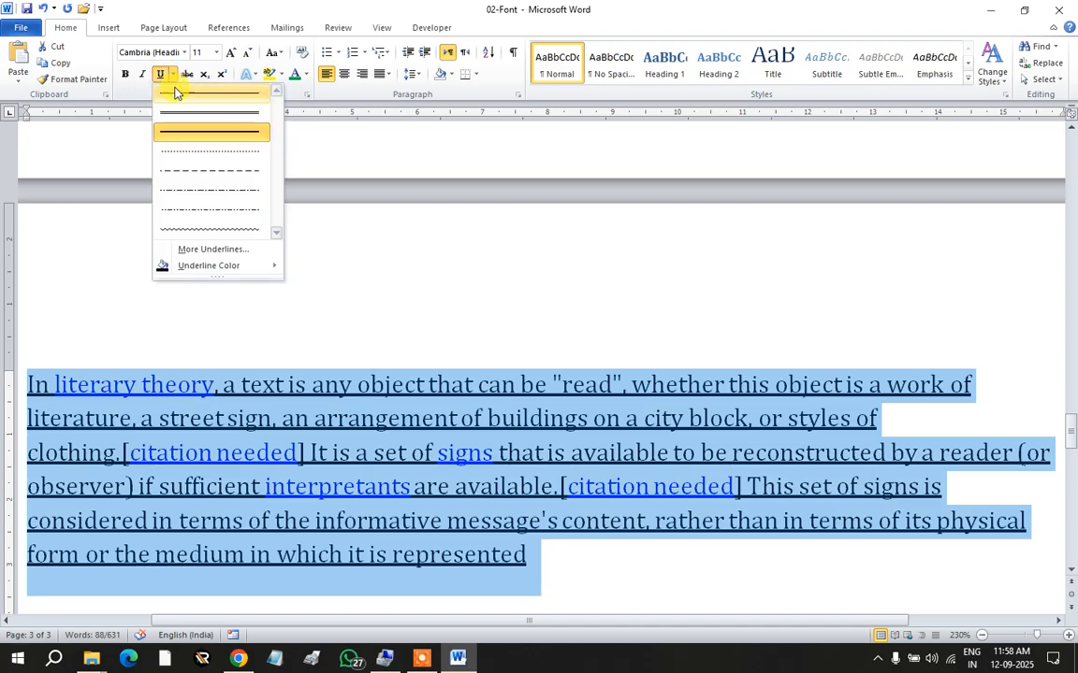
left_click(181, 97)
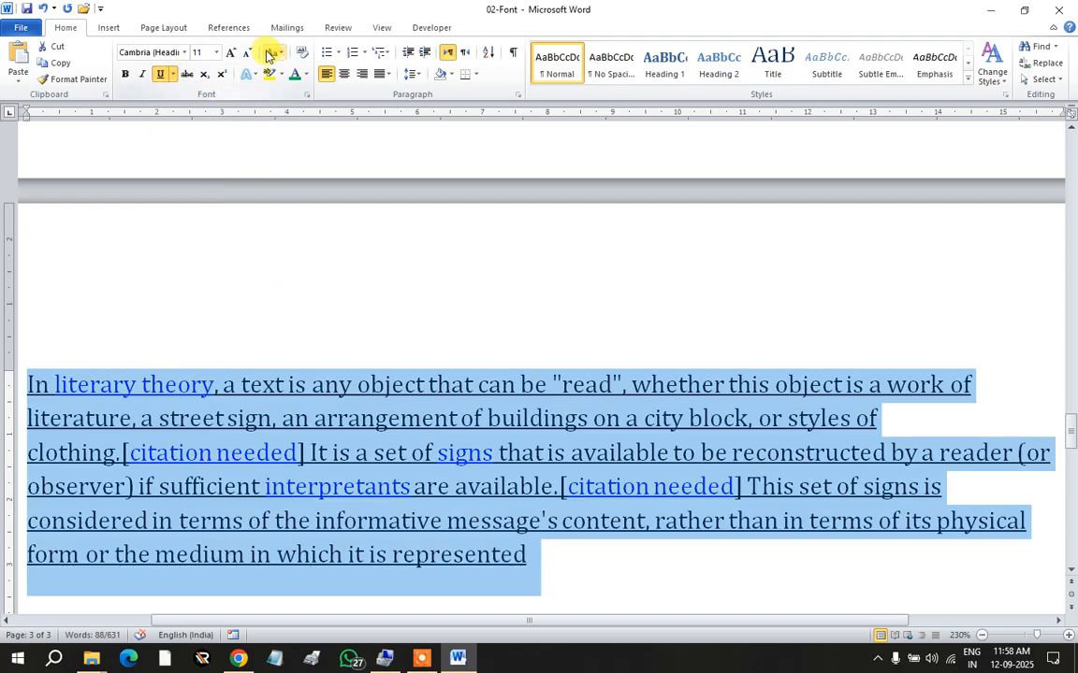
left_click(300, 55)
left_click(253, 355)
Step: Remove the underline from the link words signs, interpretants, both citation and both needed links
left_click(181, 385)
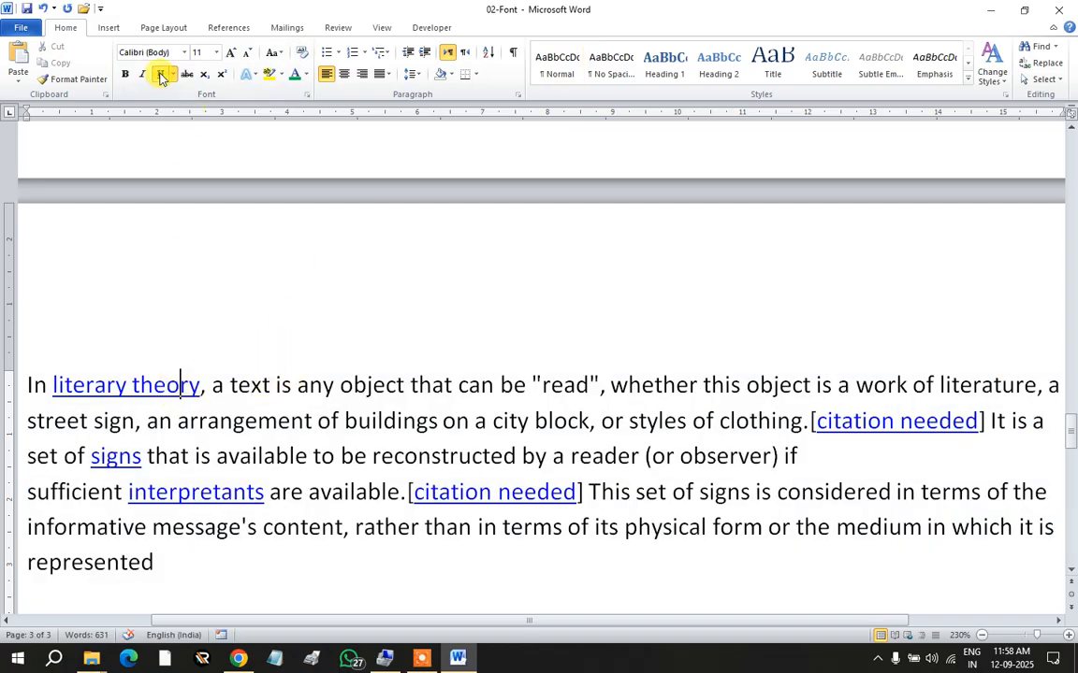
left_click(94, 385)
left_click(113, 456)
left_click(159, 75)
left_click(159, 79)
left_click(458, 493)
left_click(164, 79)
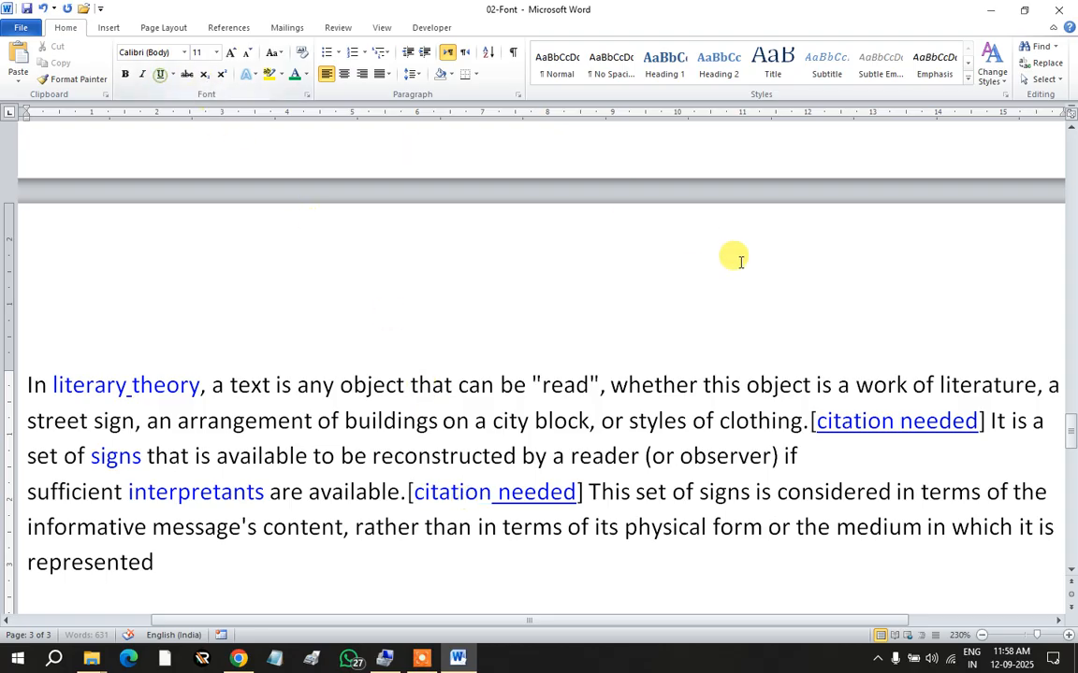
left_click(844, 422)
left_click(161, 77)
left_click(549, 491)
left_click(161, 75)
left_click(926, 421)
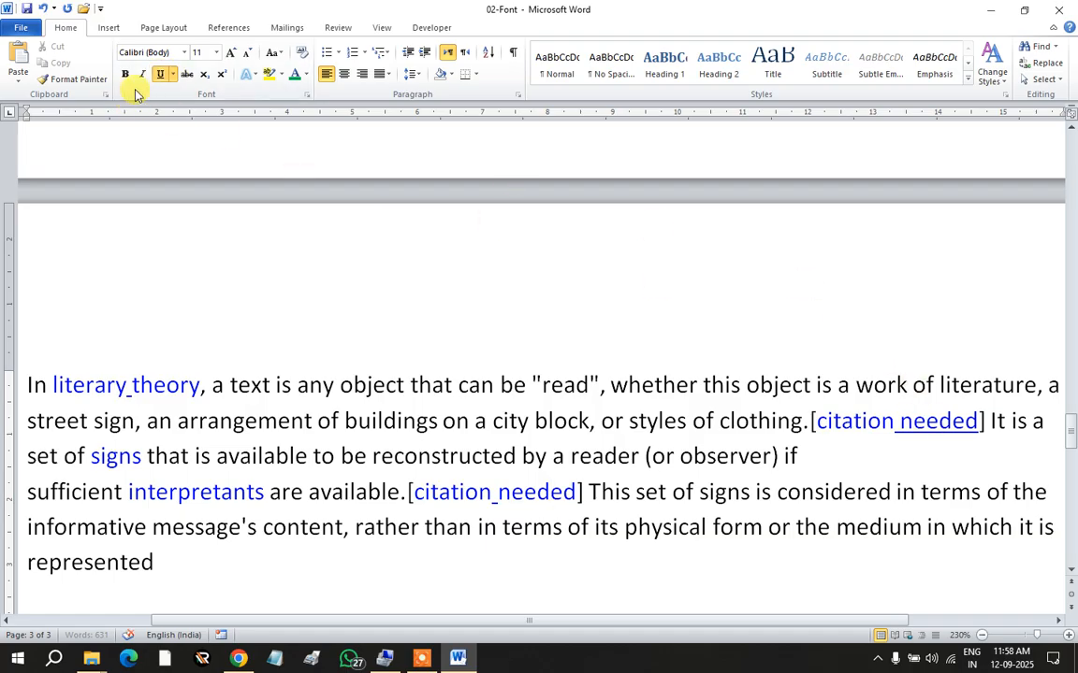
left_click(161, 77)
left_click(603, 456)
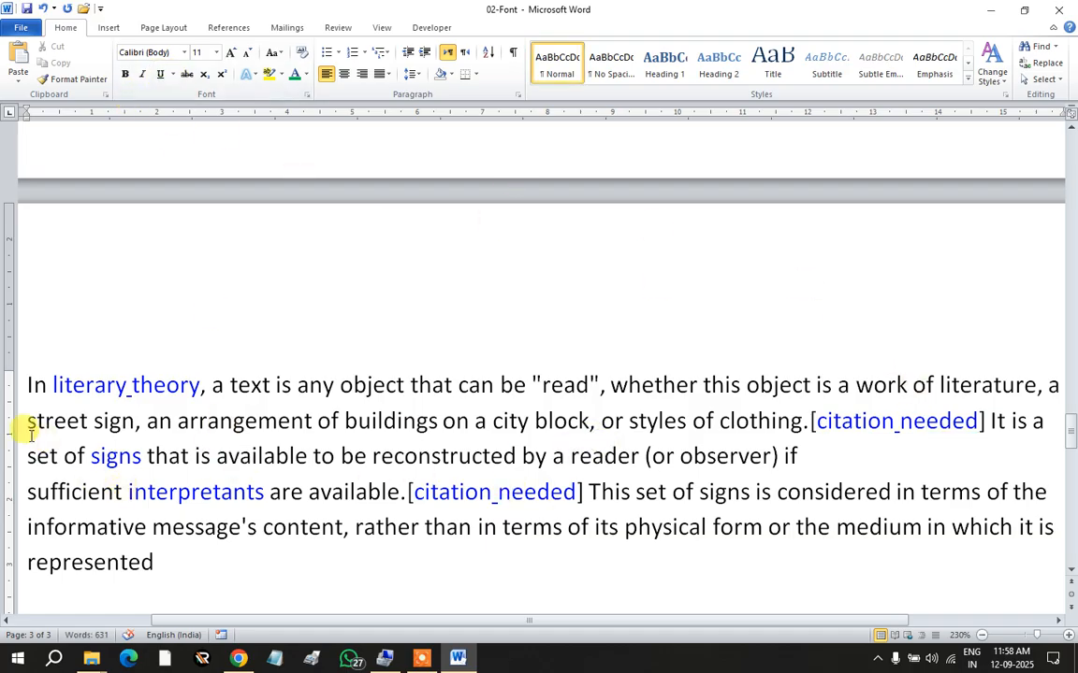
Step: Set the whole paragraph's font colour to Automatic black
triple_click(168, 562)
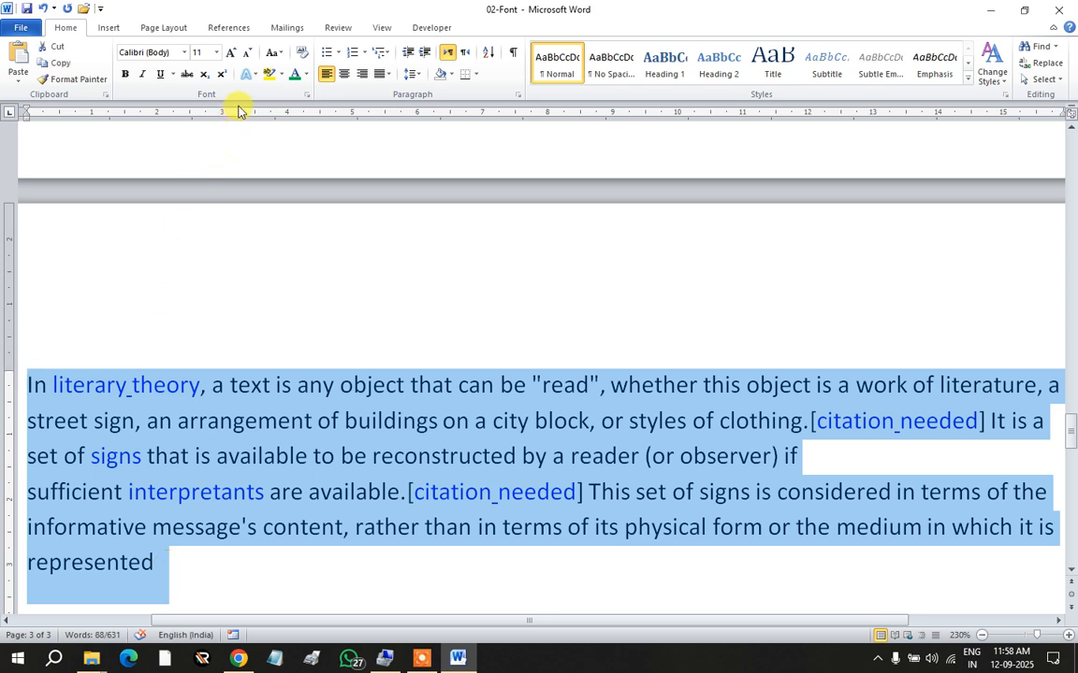
left_click(307, 79)
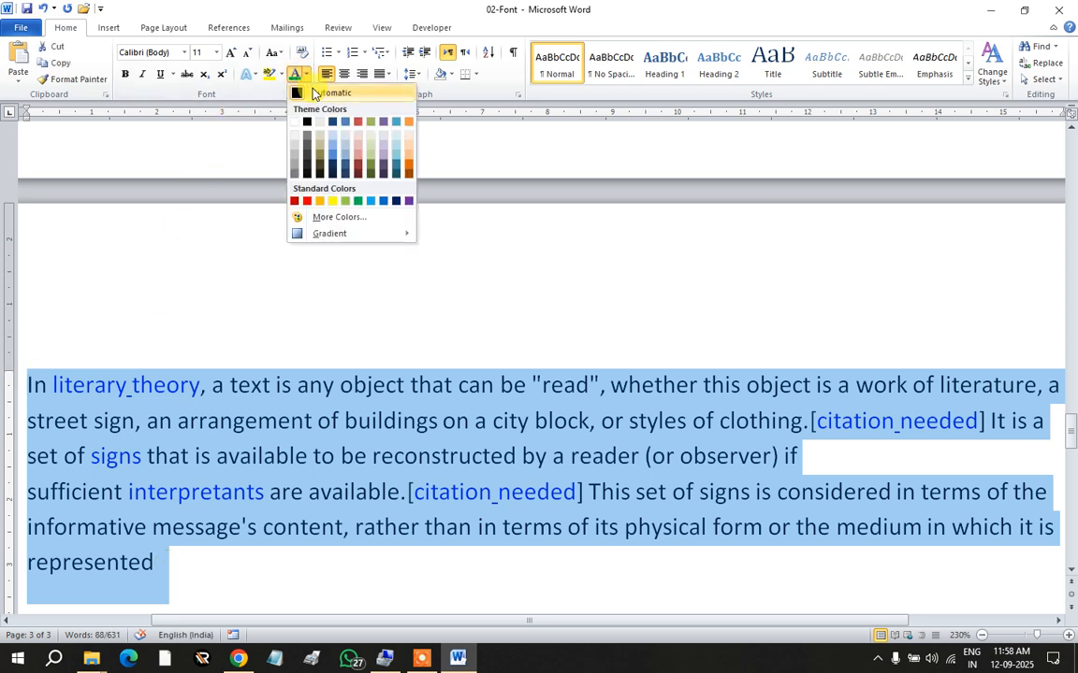
left_click(311, 90)
left_click(295, 432)
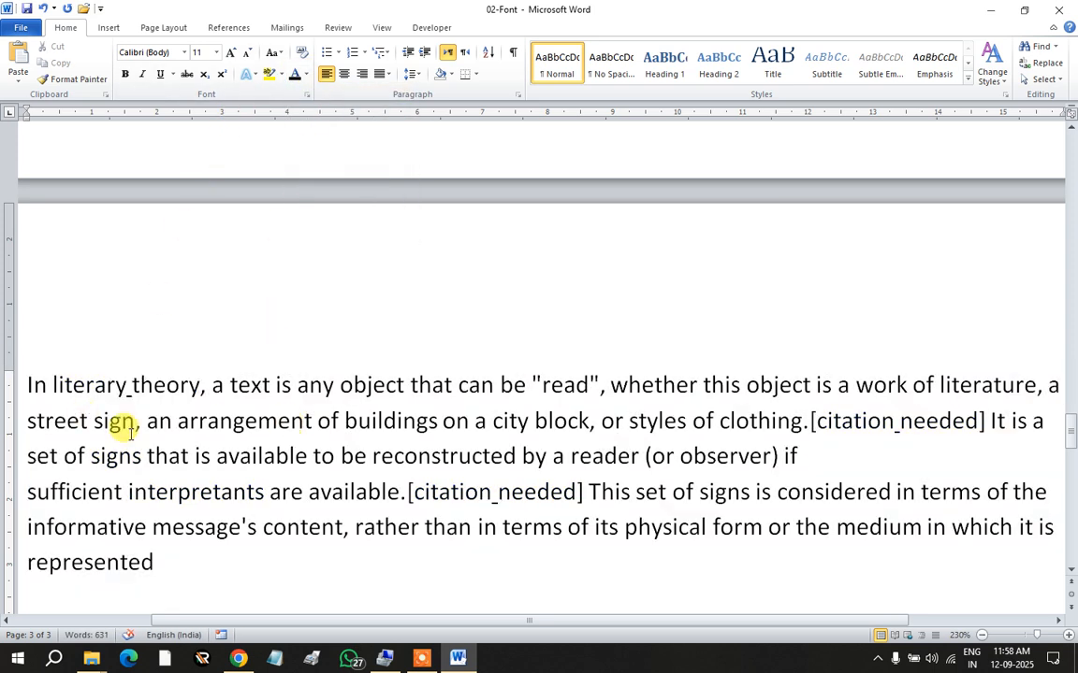
Step: Apply tOGGLE cASE to the whole paragraph so it reads 'iN LITERARY THEORY, A TEXT…'
left_click_drag(163, 564, 28, 379)
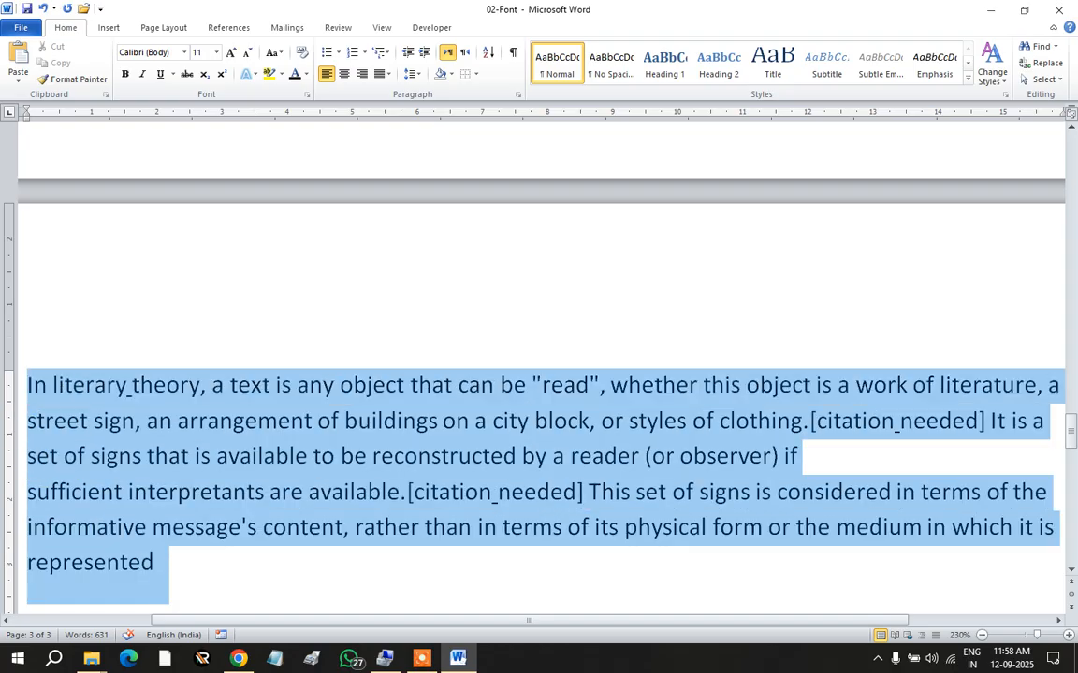
left_click(285, 58)
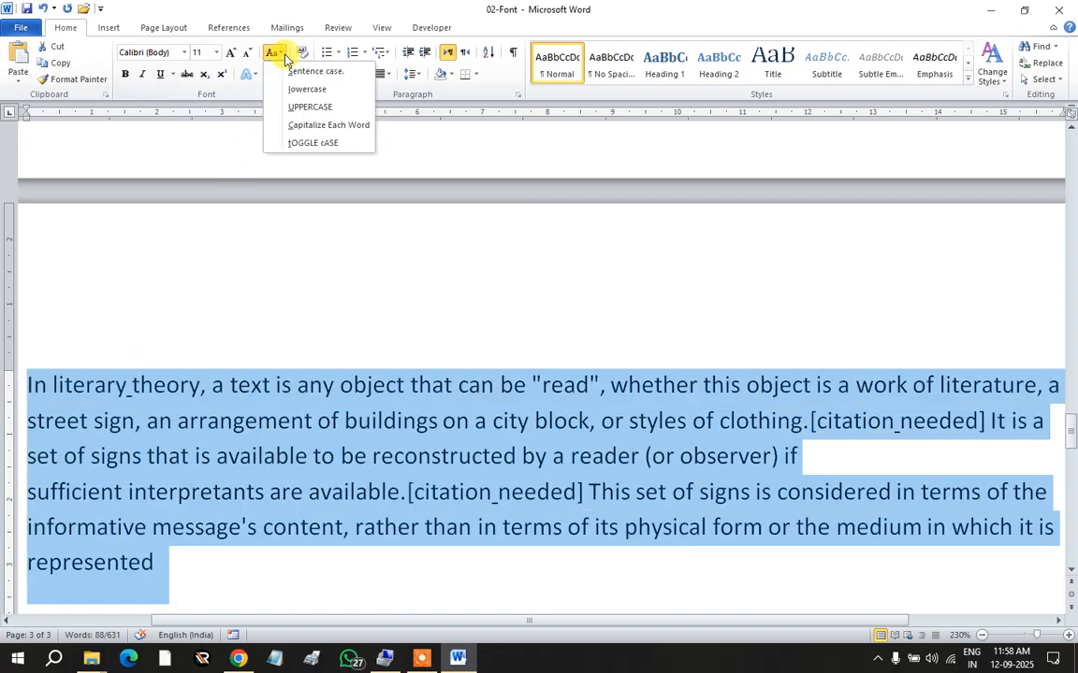
left_click(301, 139)
scroll(379, 490, "down", 2)
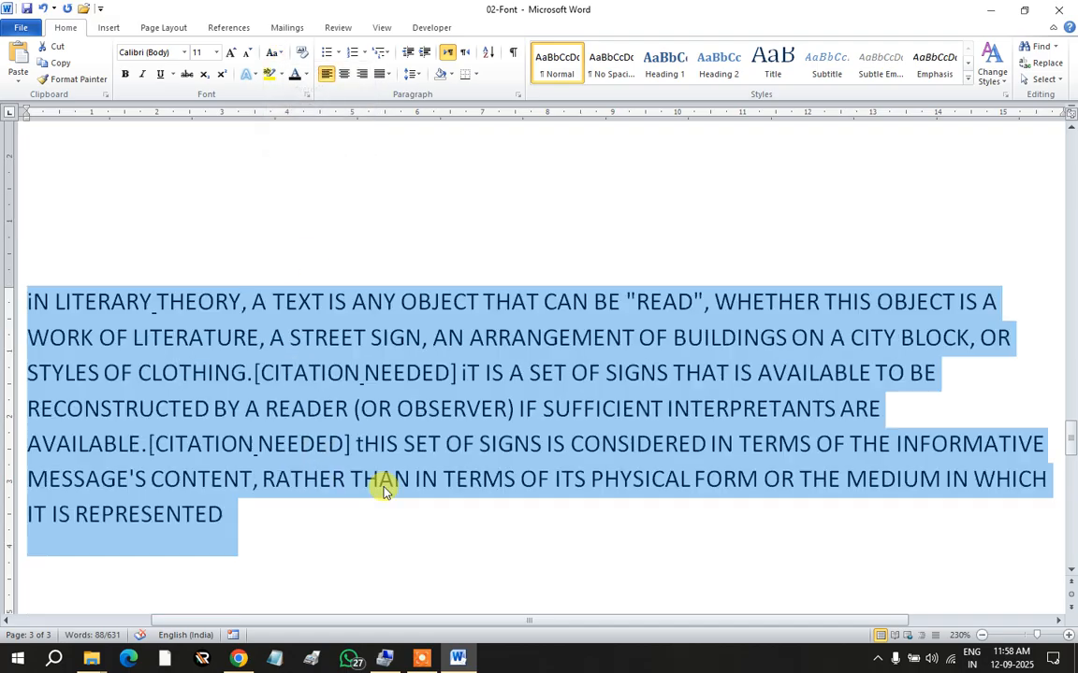
left_click(459, 517)
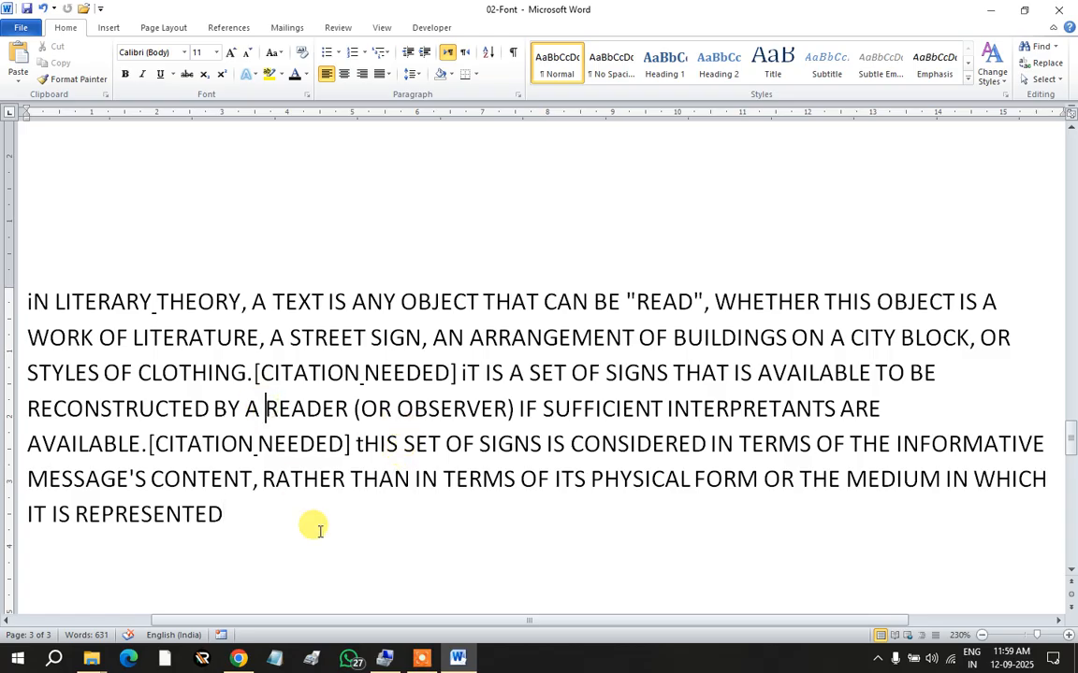
Step: Tidy the spaces and periods around the citation text, keeping the new characters un-underlined
type(".")
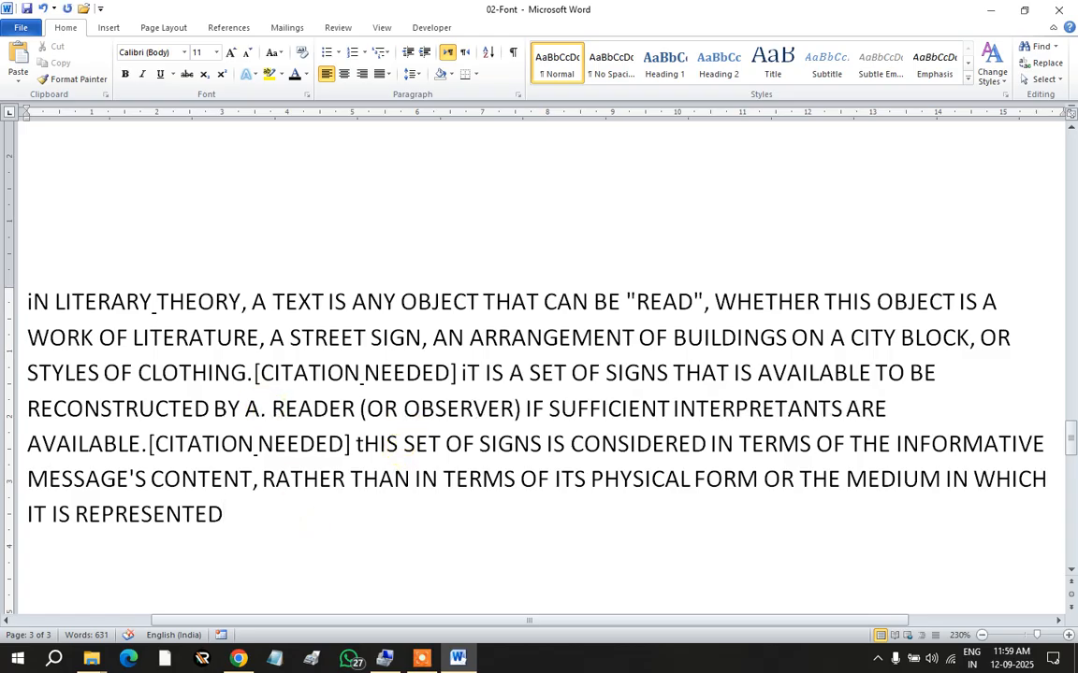
key("BackSpace")
key("BackSpace")
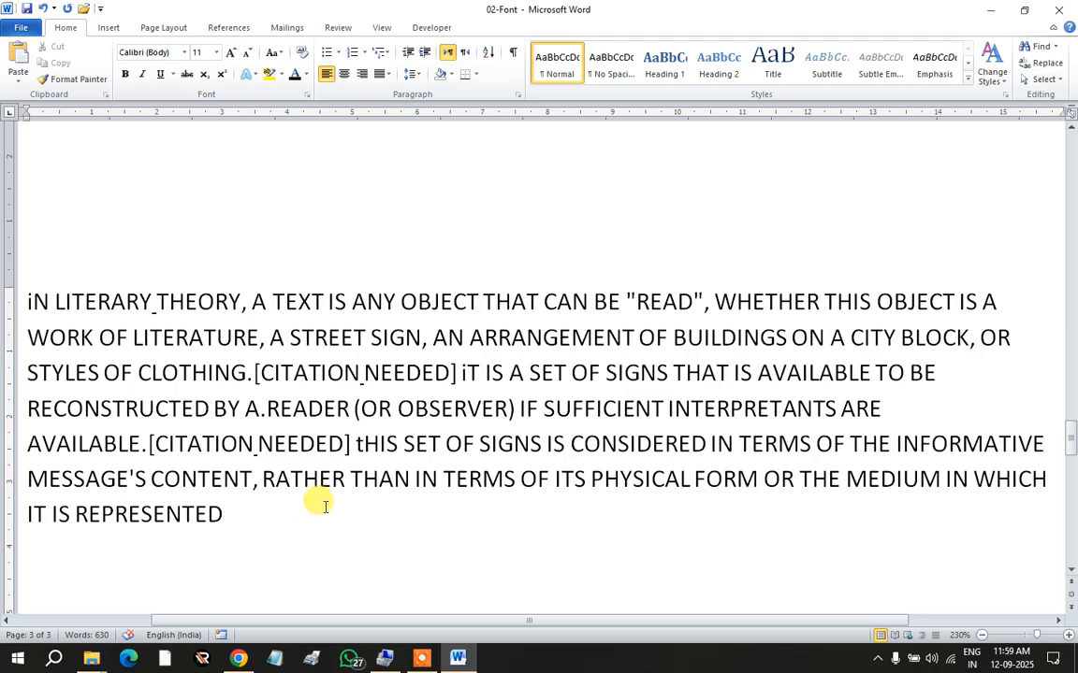
left_click(256, 443)
key("BackSpace")
type(".")
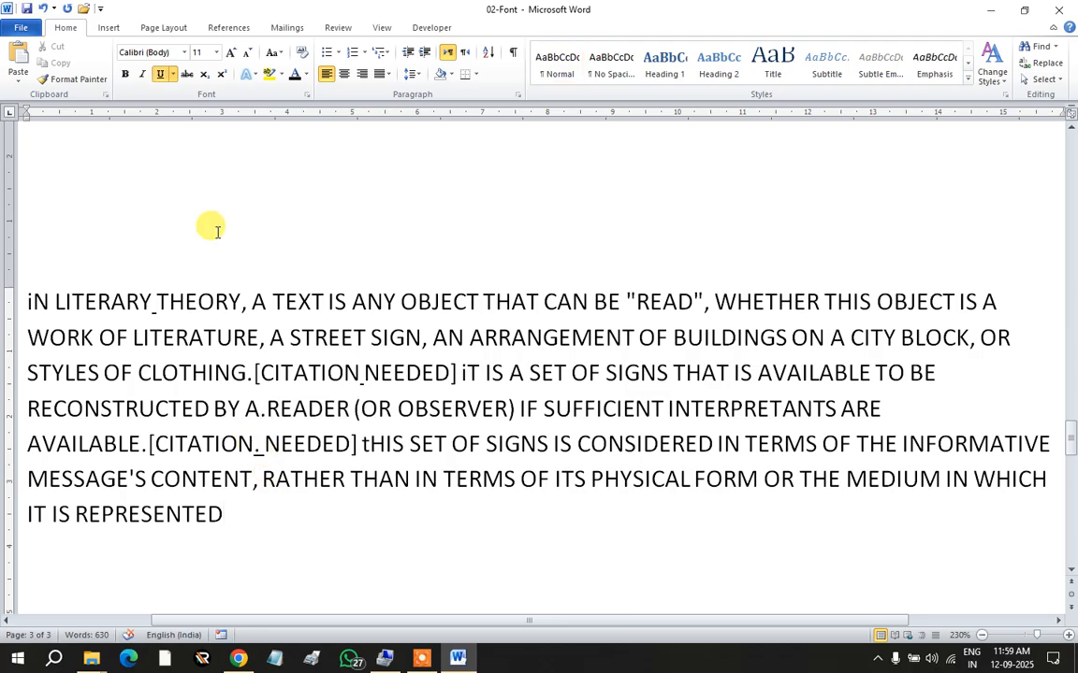
left_click(160, 74)
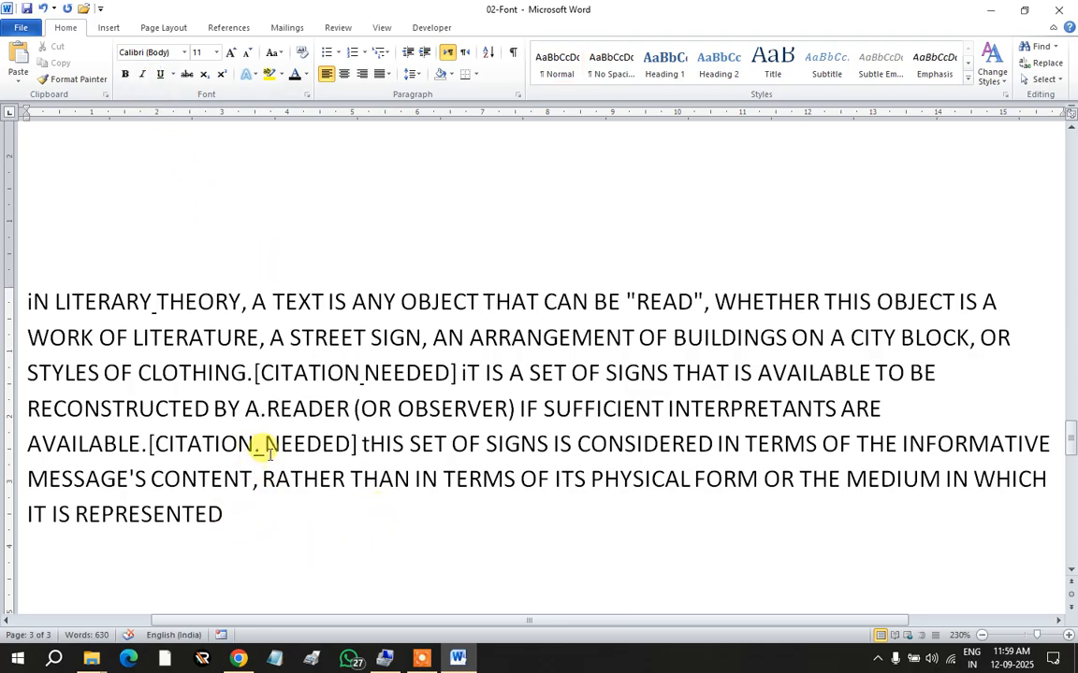
left_click_drag(278, 447, 214, 445)
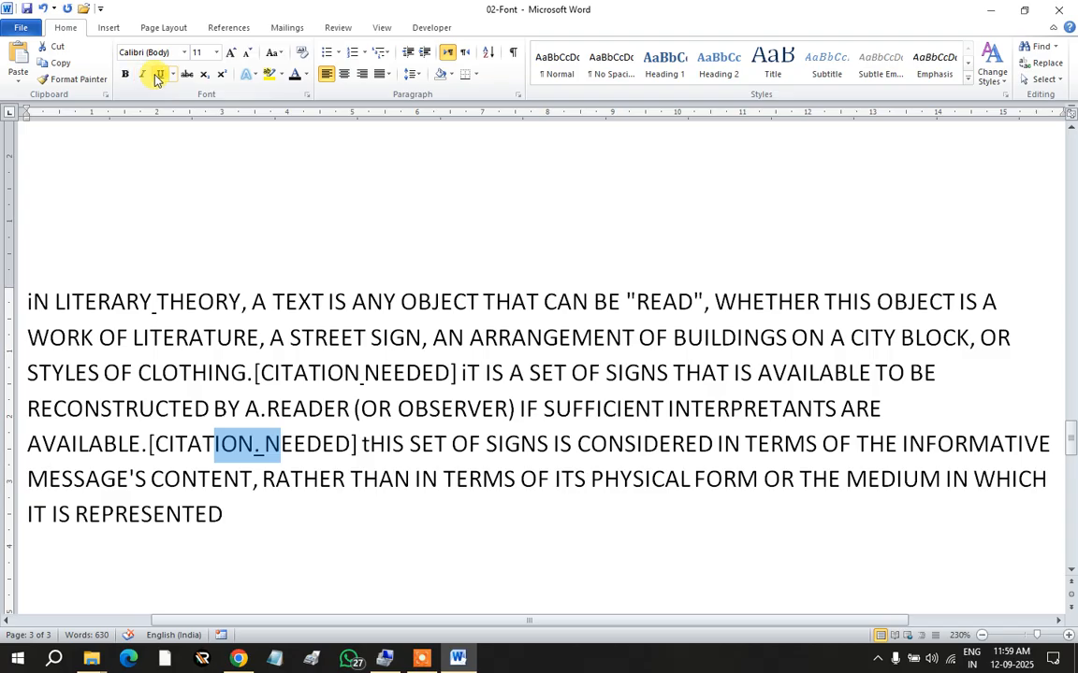
Step: Remove stray underlines from the paragraph and toggle its case twice, back to iN LITERARY capitals
left_click_drag(261, 531, 28, 300)
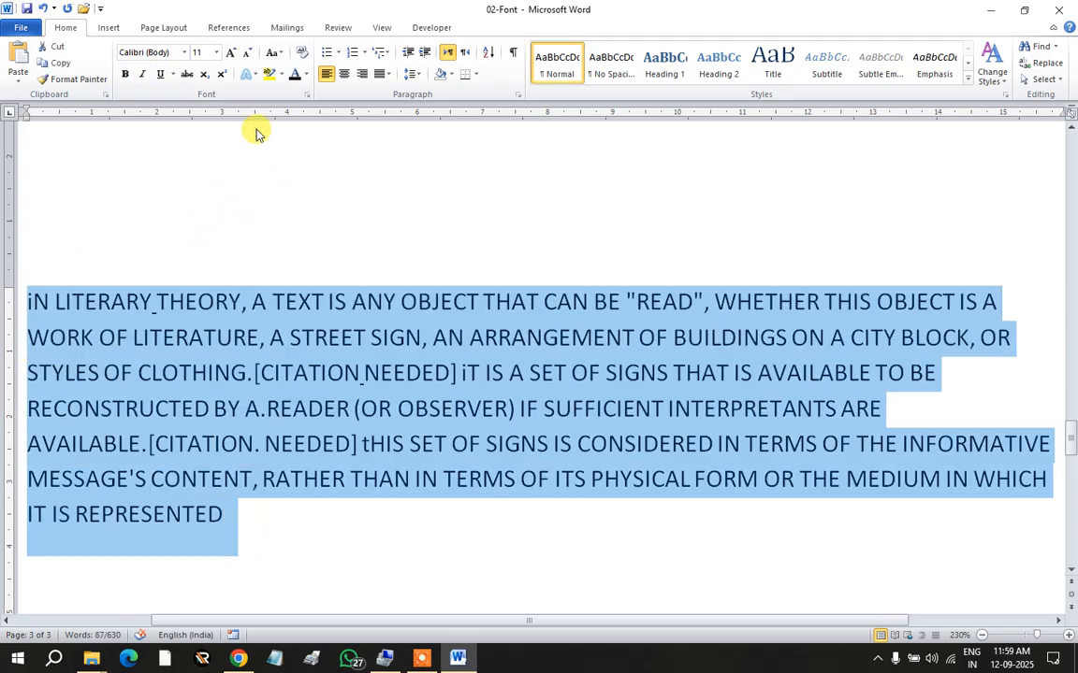
double_click(162, 77)
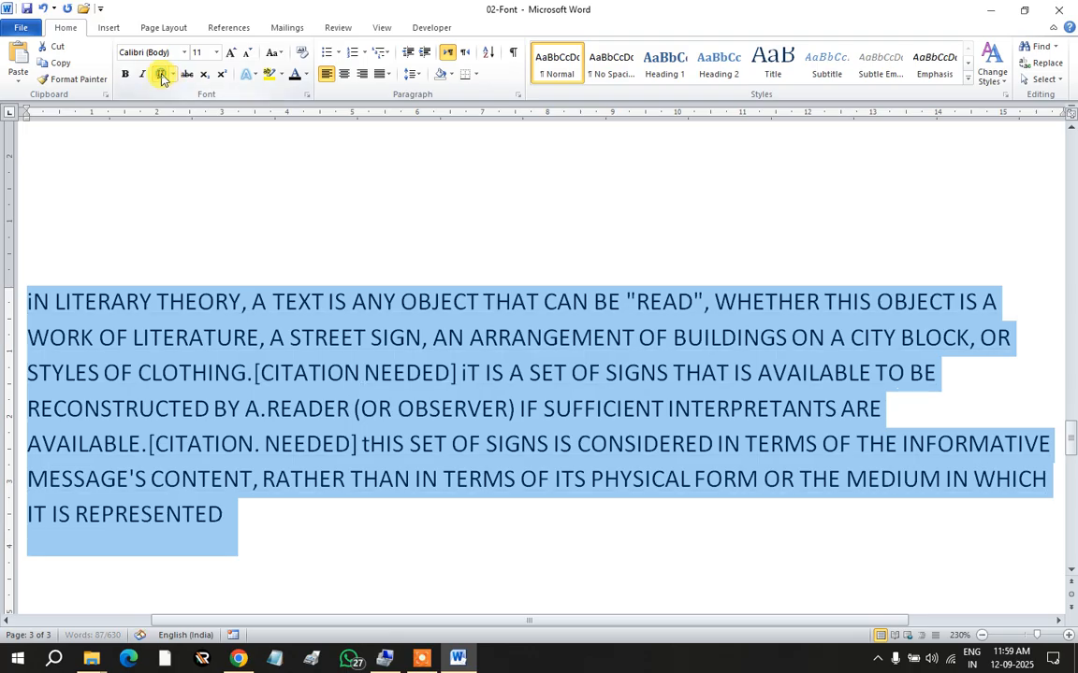
left_click(273, 52)
left_click(300, 140)
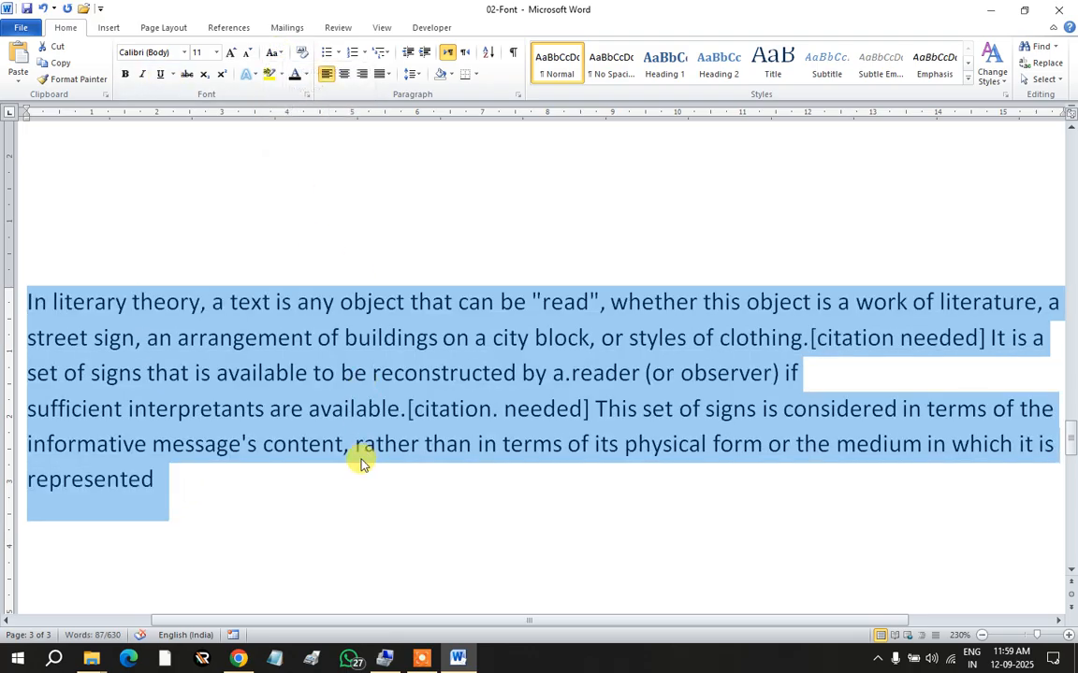
left_click(273, 52)
left_click(298, 141)
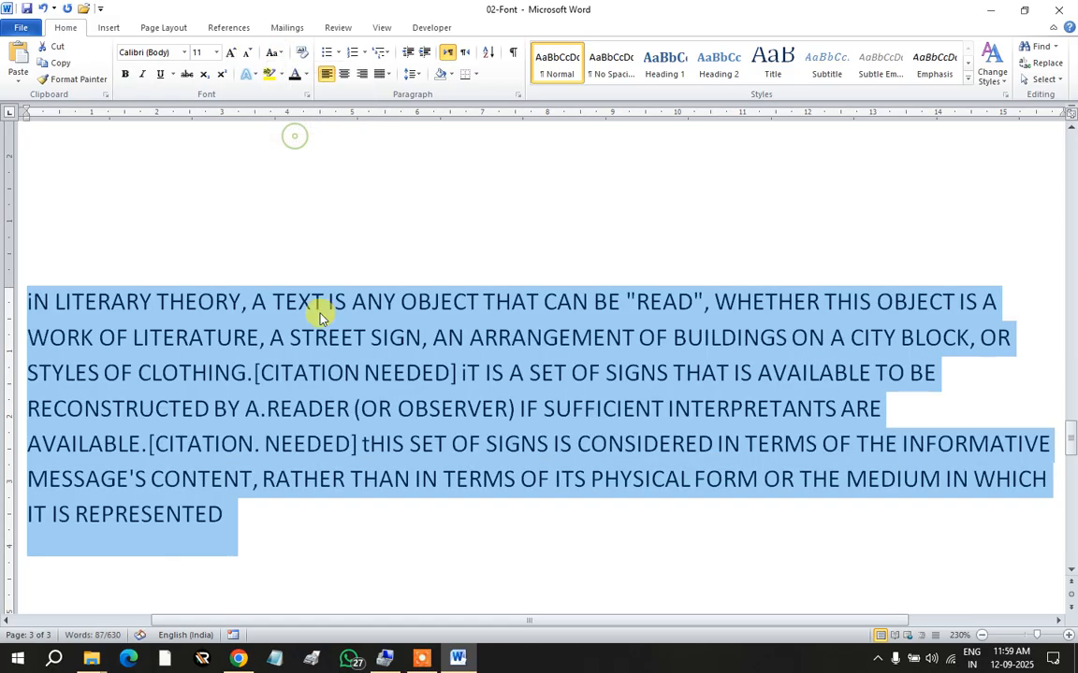
left_click(293, 538)
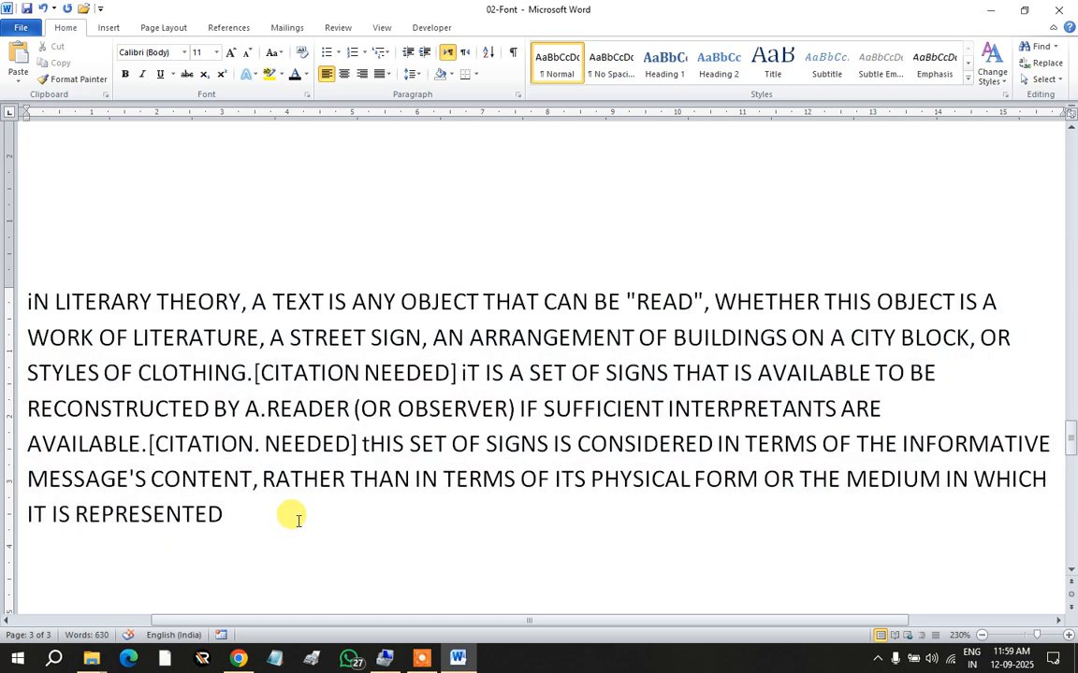
Step: Delete the '[' before CITATION, split paragraphs after CLOTHING. and at SUFFICIENT, and add '.' after IF
left_click(259, 372)
key("BackSpace")
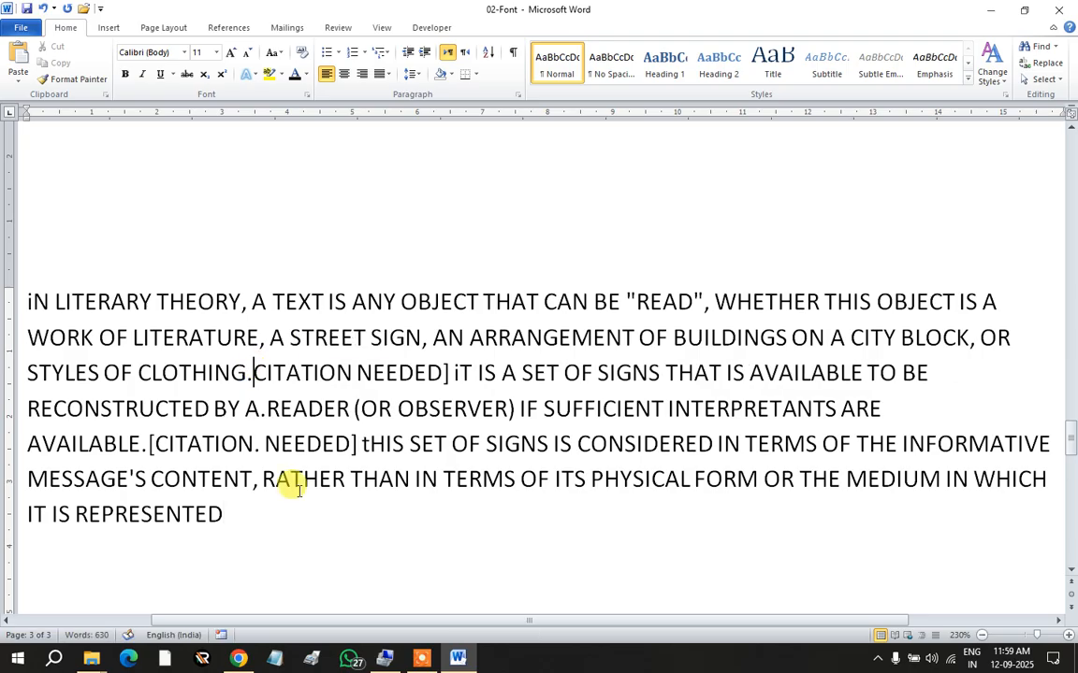
key("Return")
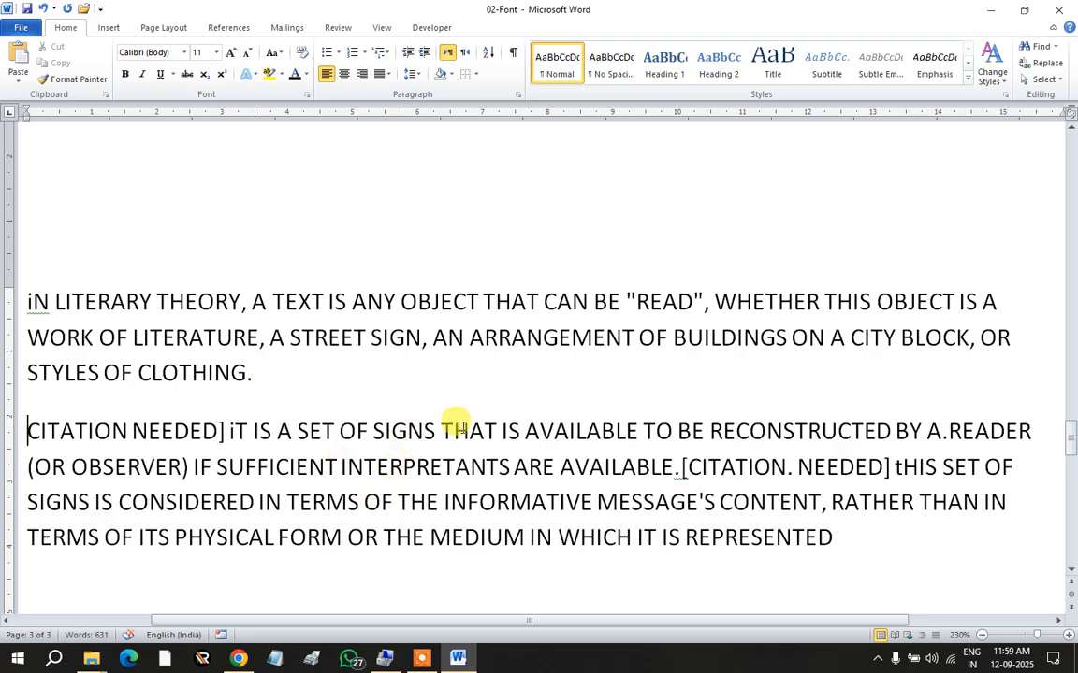
left_click(217, 465)
key("Return")
scroll(265, 409, "down", 3)
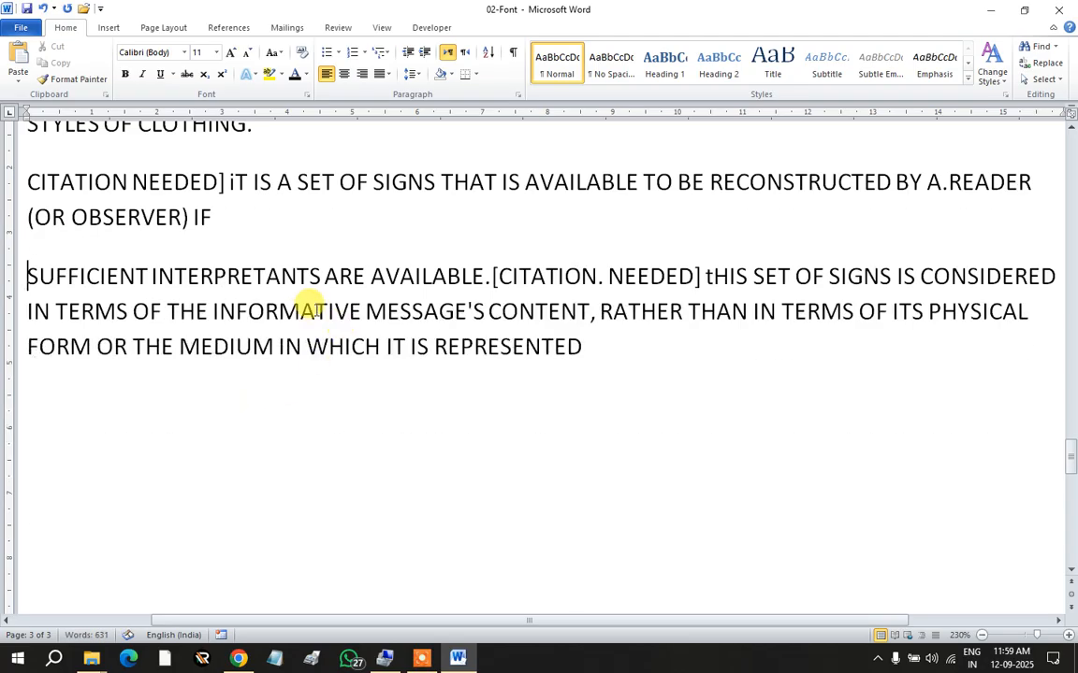
left_click(213, 227)
type(".")
scroll(244, 245, "up", 1)
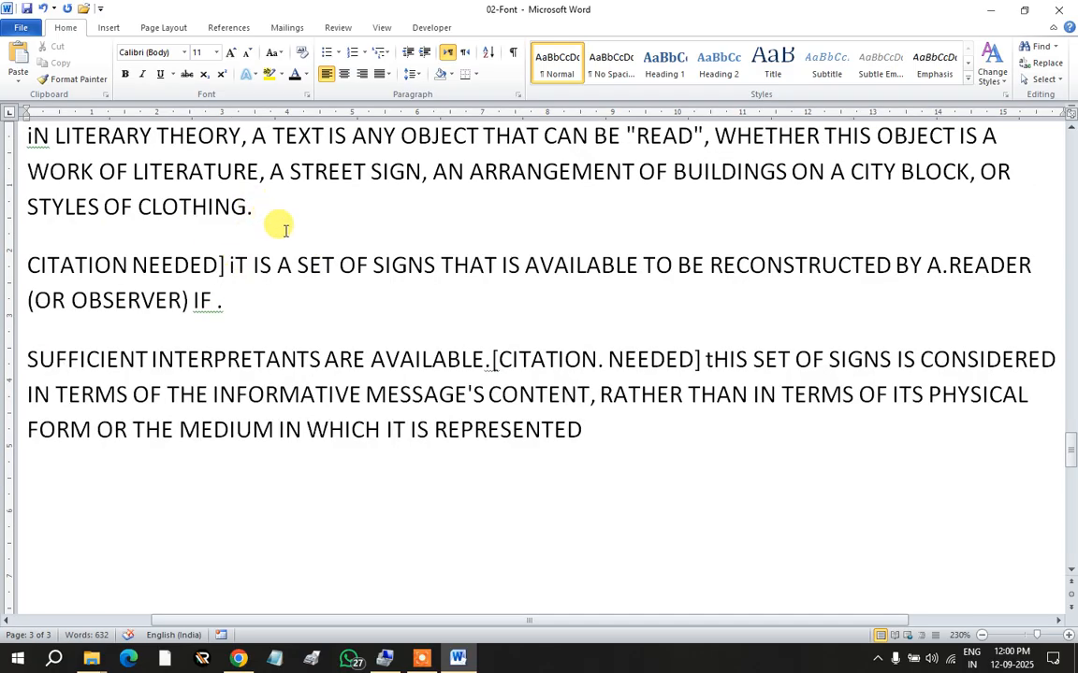
left_click_drag(597, 428, 42, 255)
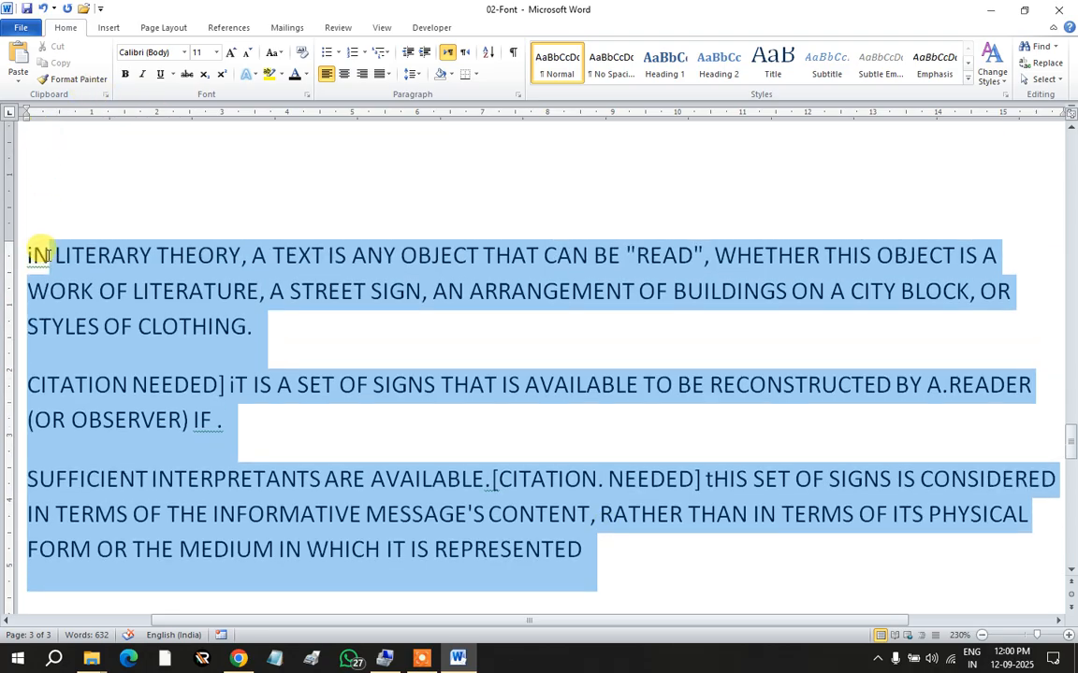
Step: Toggle the case of all three paragraphs twice, leaving their capitals unchanged
left_click(273, 53)
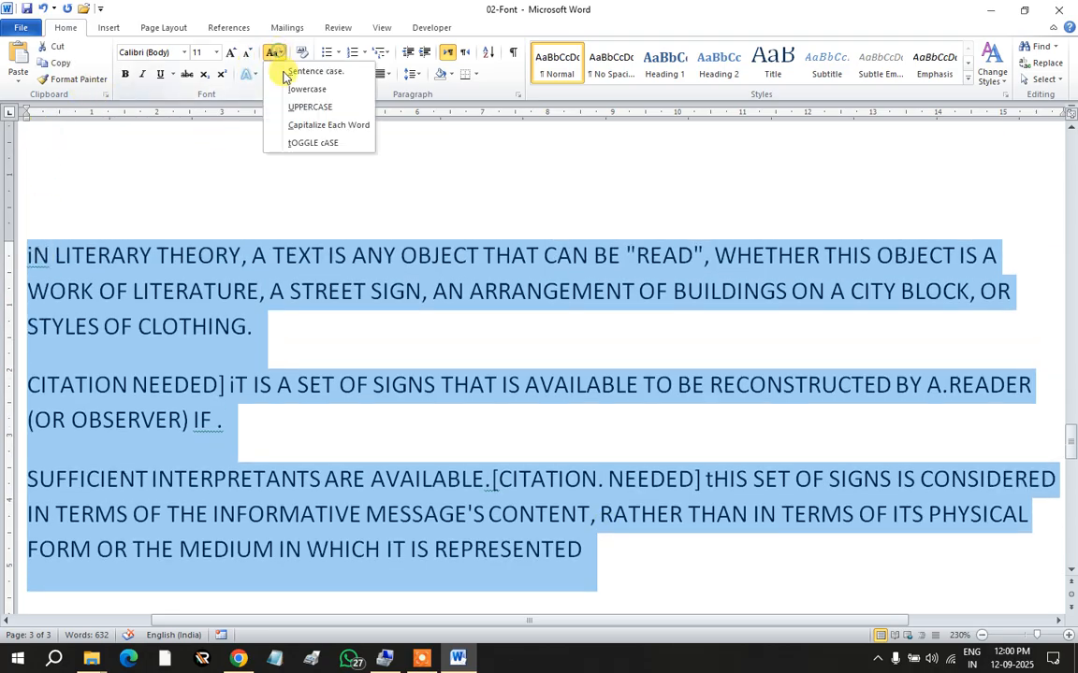
left_click(304, 143)
left_click(277, 53)
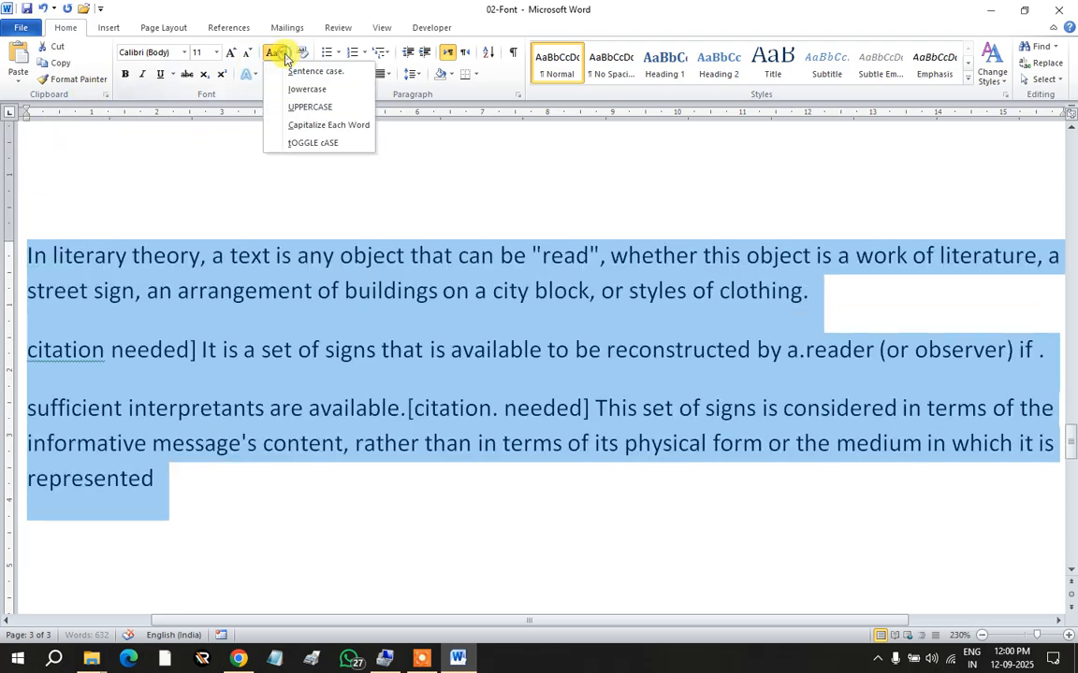
left_click(306, 139)
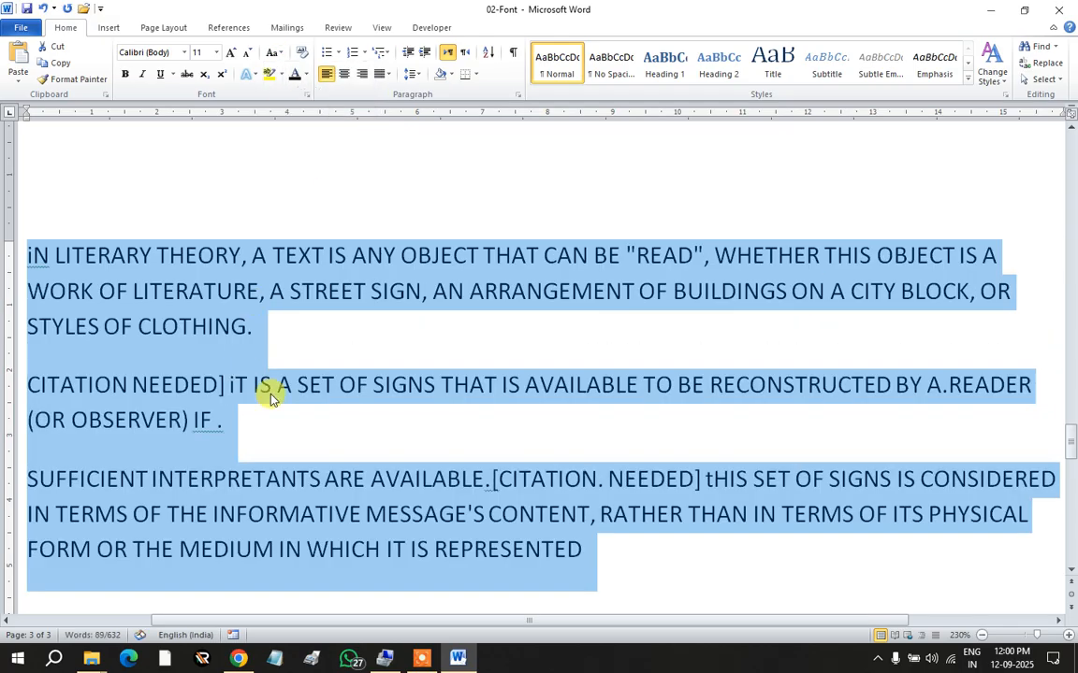
left_click(386, 359)
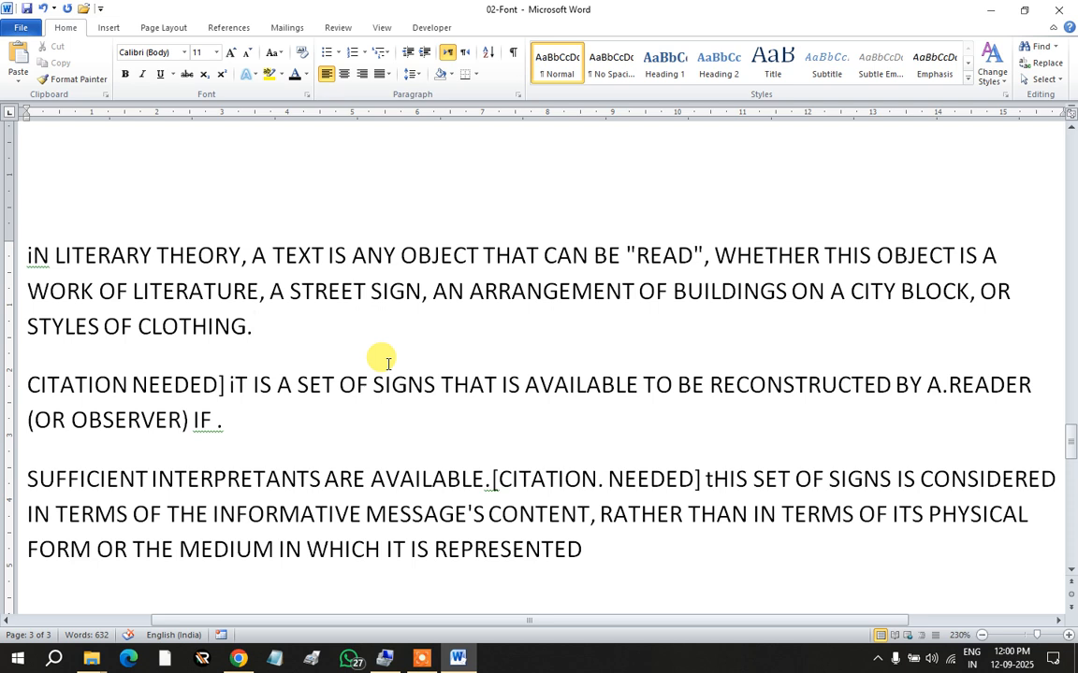
Step: Scroll to paragraph (v) and select the words 'tOOGLE cASE' to inspect them
scroll(386, 359, "down", 2)
scroll(386, 360, "up", 10)
scroll(387, 360, "down", 3)
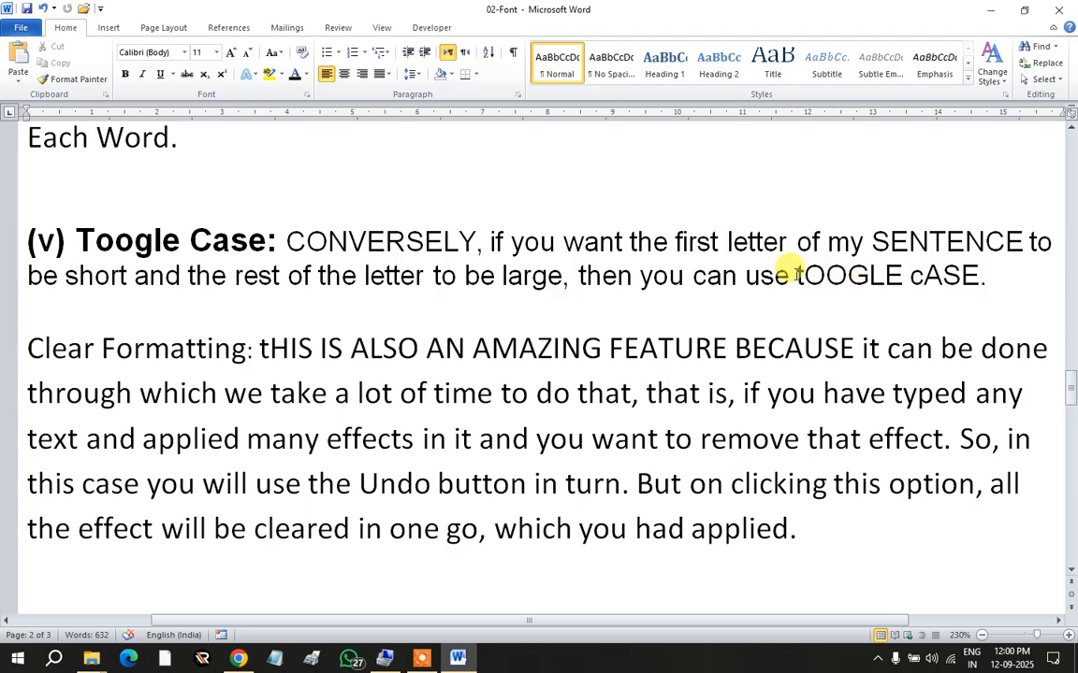
left_click_drag(796, 275, 975, 271)
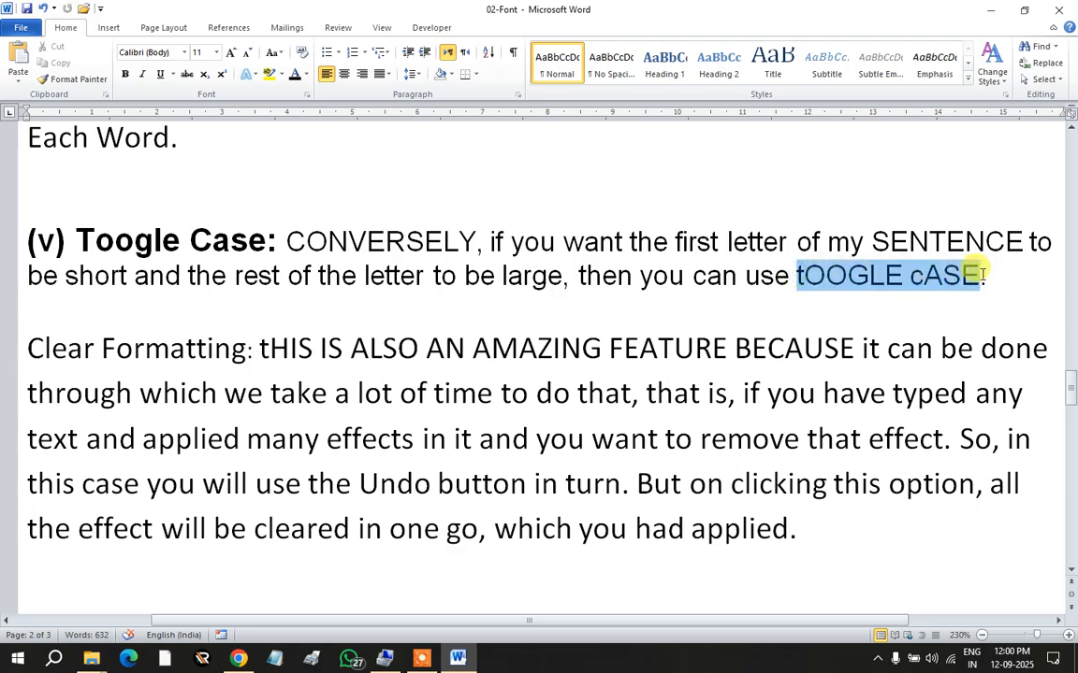
left_click(810, 283)
double_click(803, 271)
left_click_drag(805, 274, 972, 281)
left_click(863, 303)
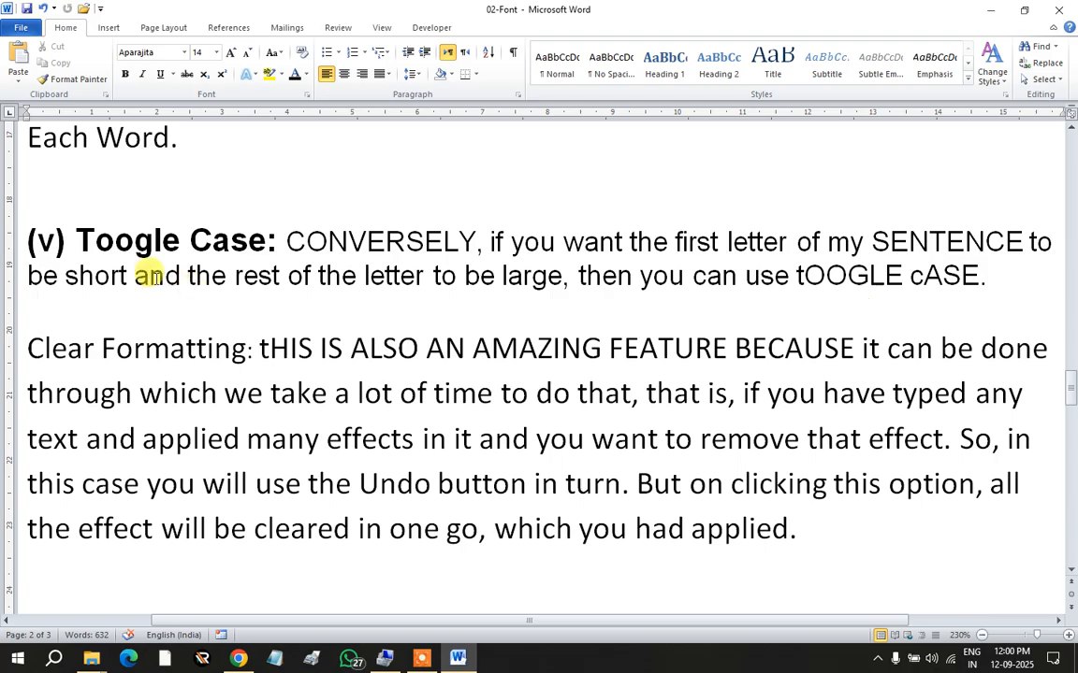
scroll(140, 293, "down", 2)
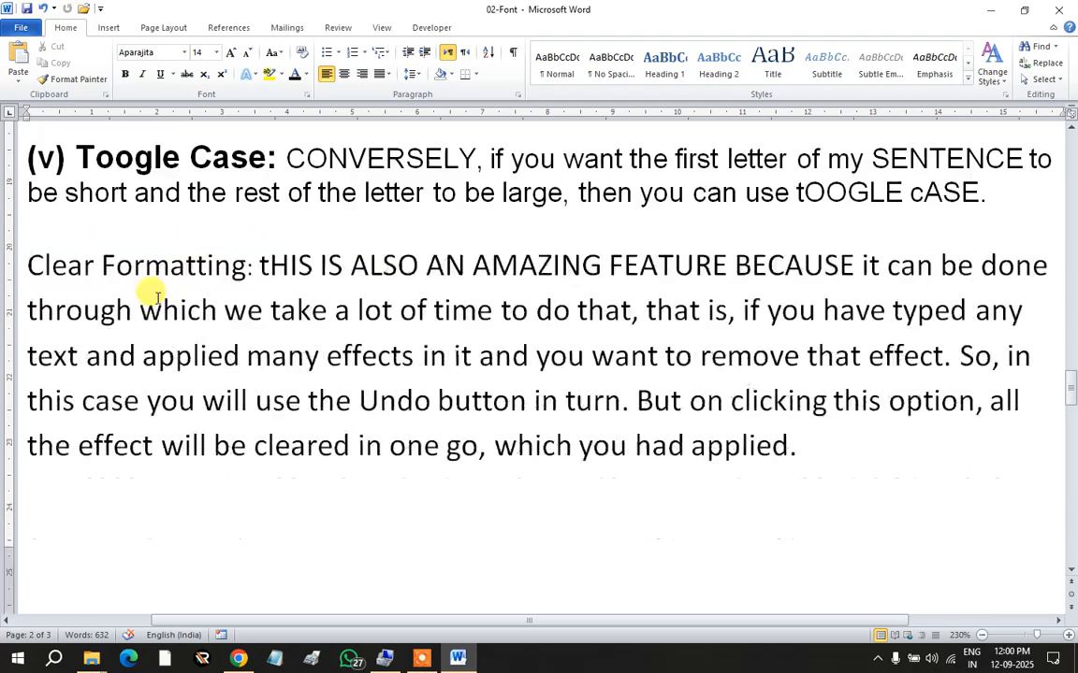
left_click(28, 265)
scroll(28, 264, "up", 4)
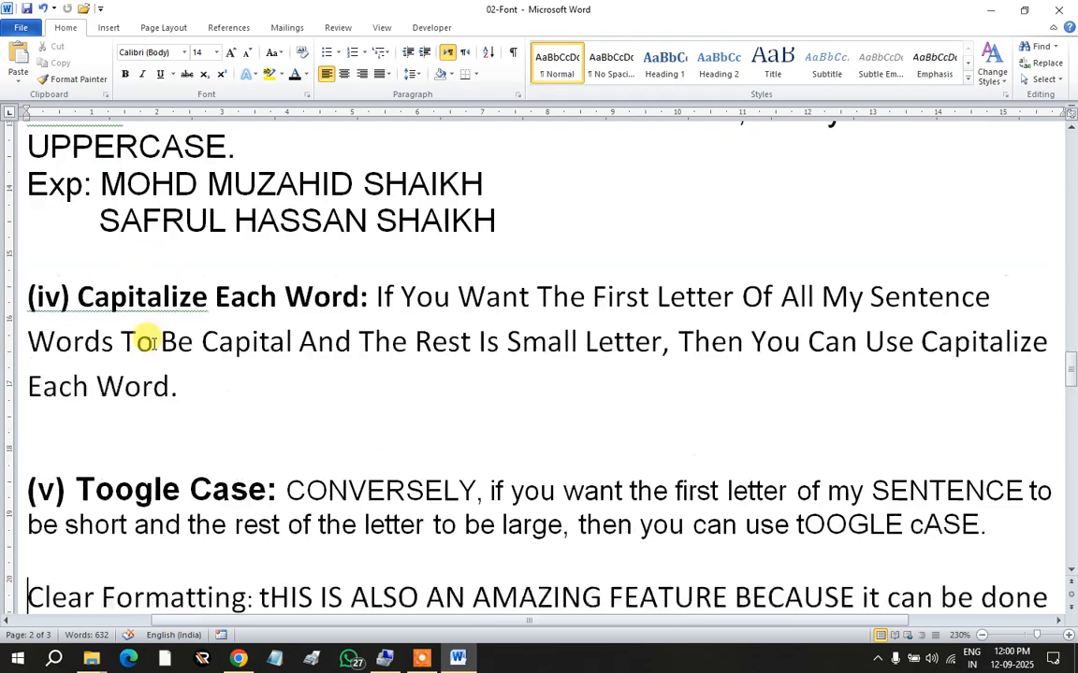
scroll(47, 340, "up", 3)
scroll(56, 337, "up", 5)
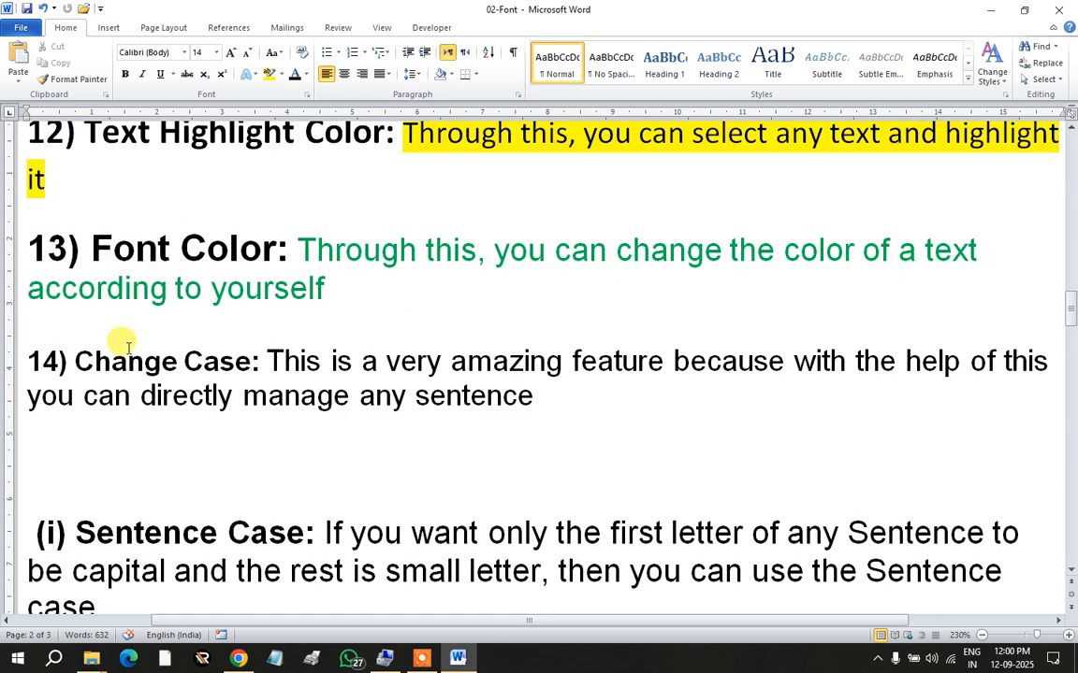
scroll(128, 348, "down", 1)
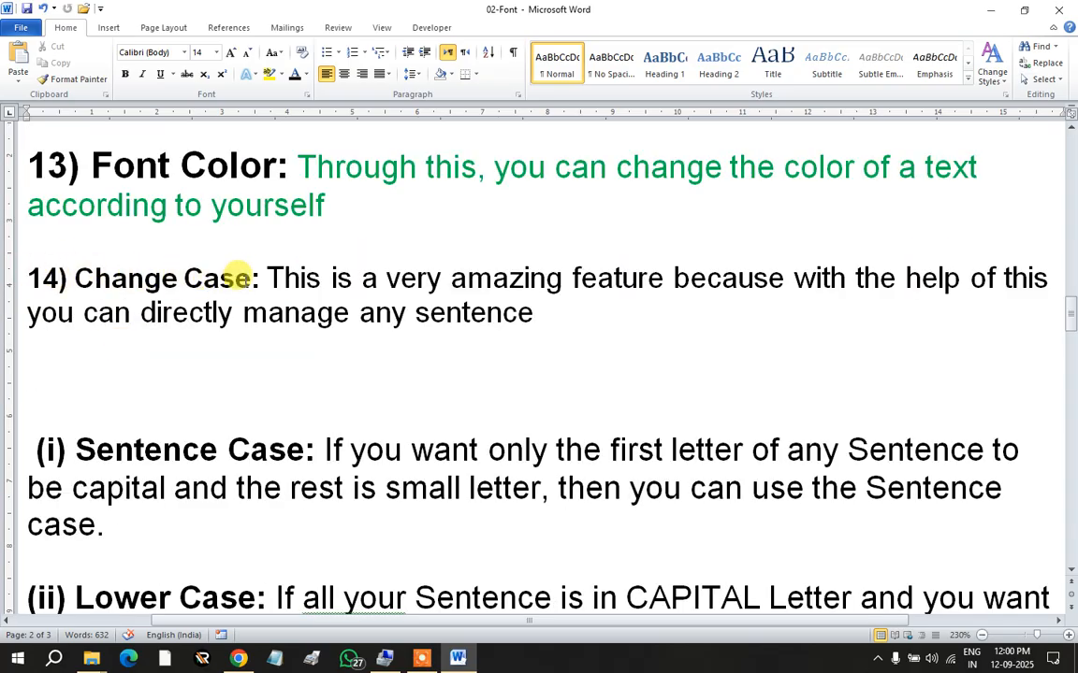
left_click_drag(251, 278, 74, 277)
left_click(95, 450)
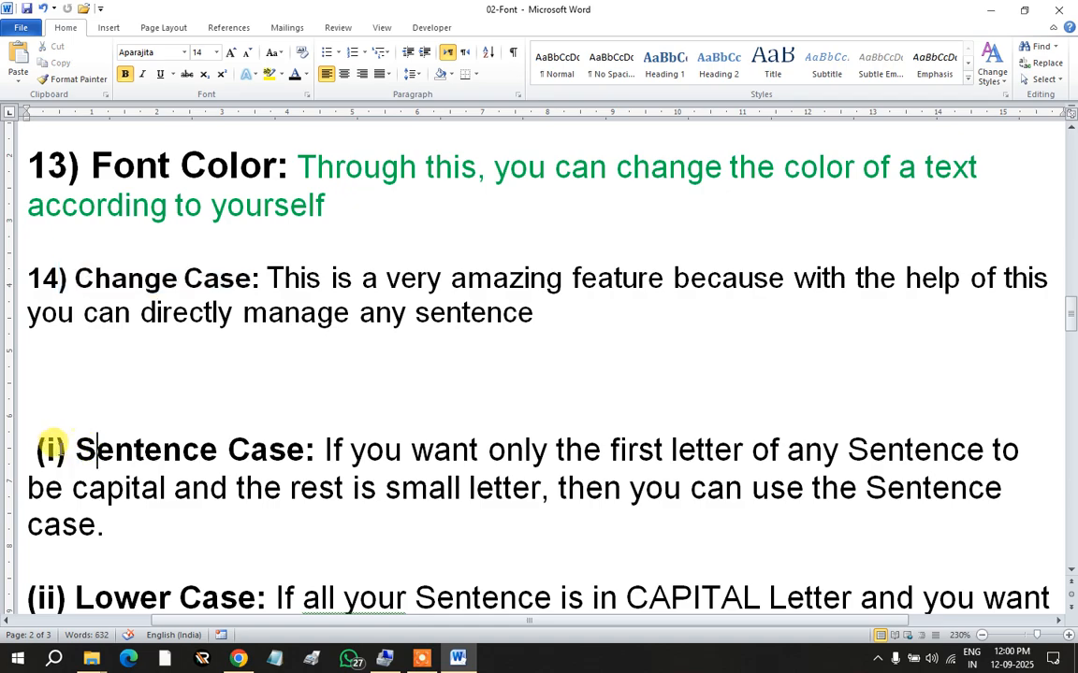
scroll(53, 451, "down", 1)
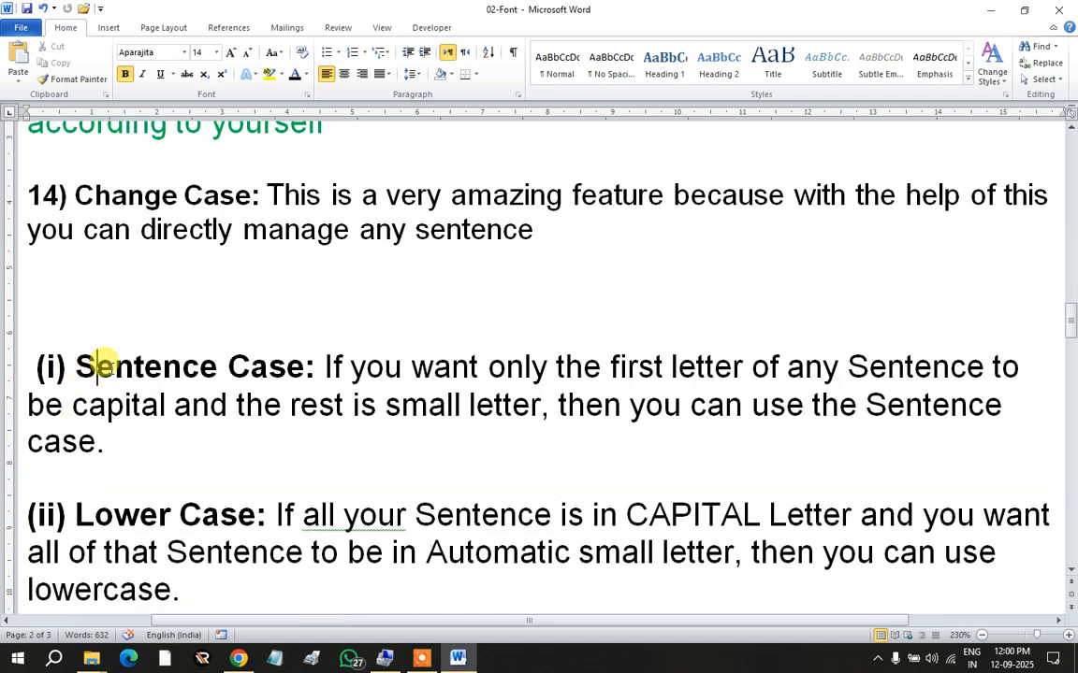
left_click(282, 57)
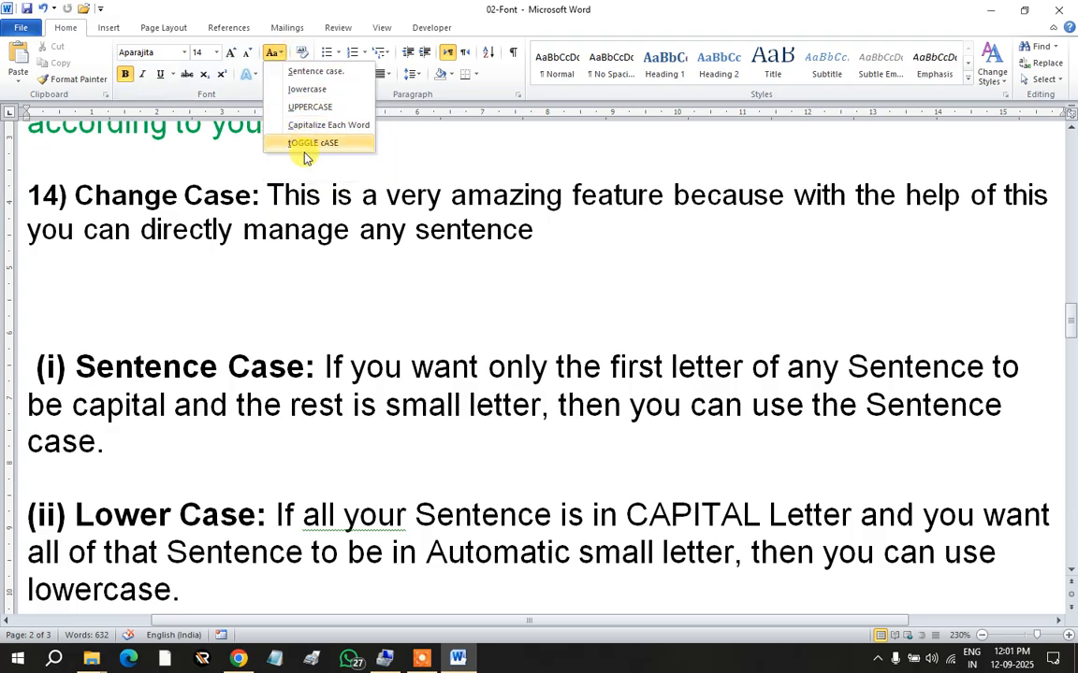
left_click(305, 283)
scroll(207, 344, "down", 5)
scroll(204, 346, "down", 5)
scroll(202, 348, "up", 13)
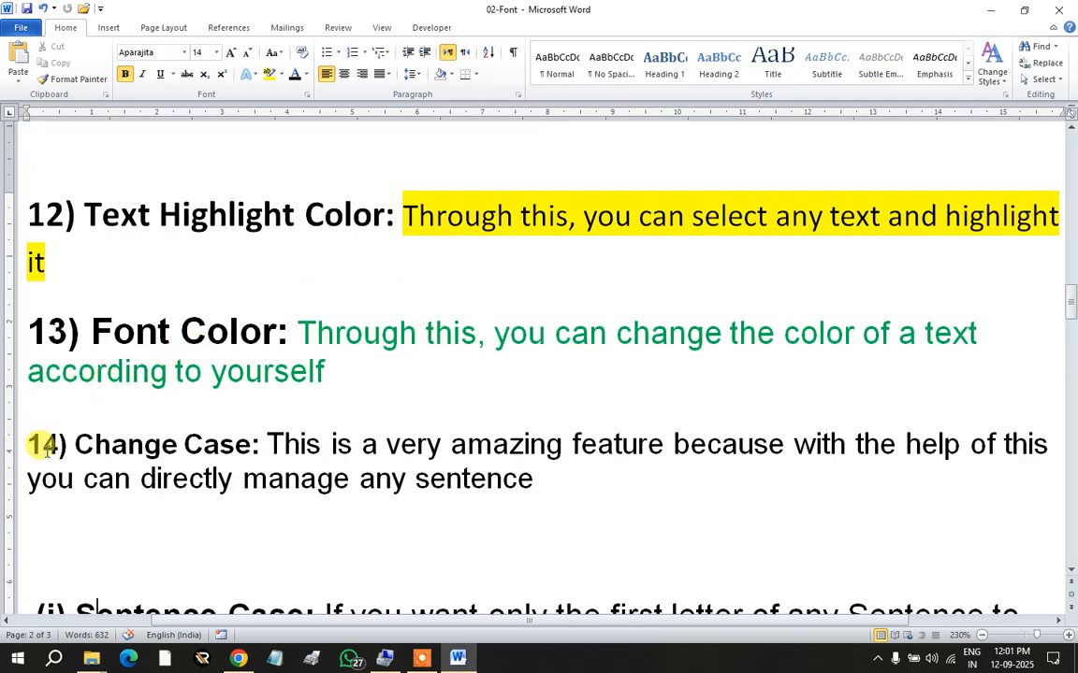
scroll(131, 364, "down", 18)
scroll(139, 360, "down", 2)
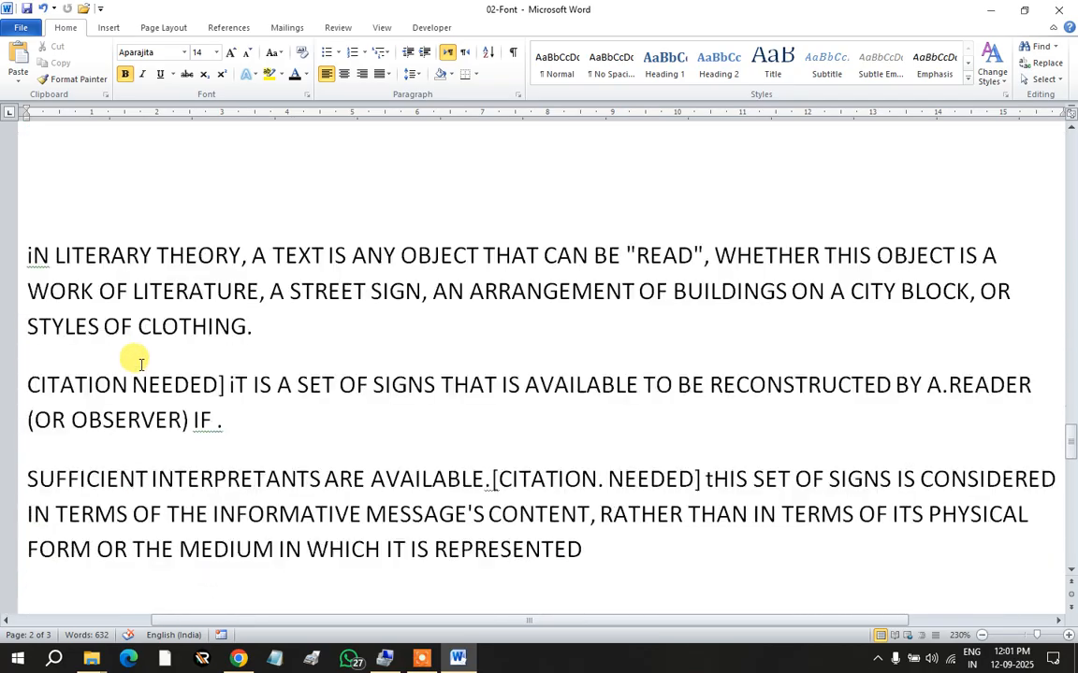
scroll(132, 356, "up", 8)
Step: Number the heading '15) Clear Formatting:' and make that label bold
left_click(20, 262)
type("15)")
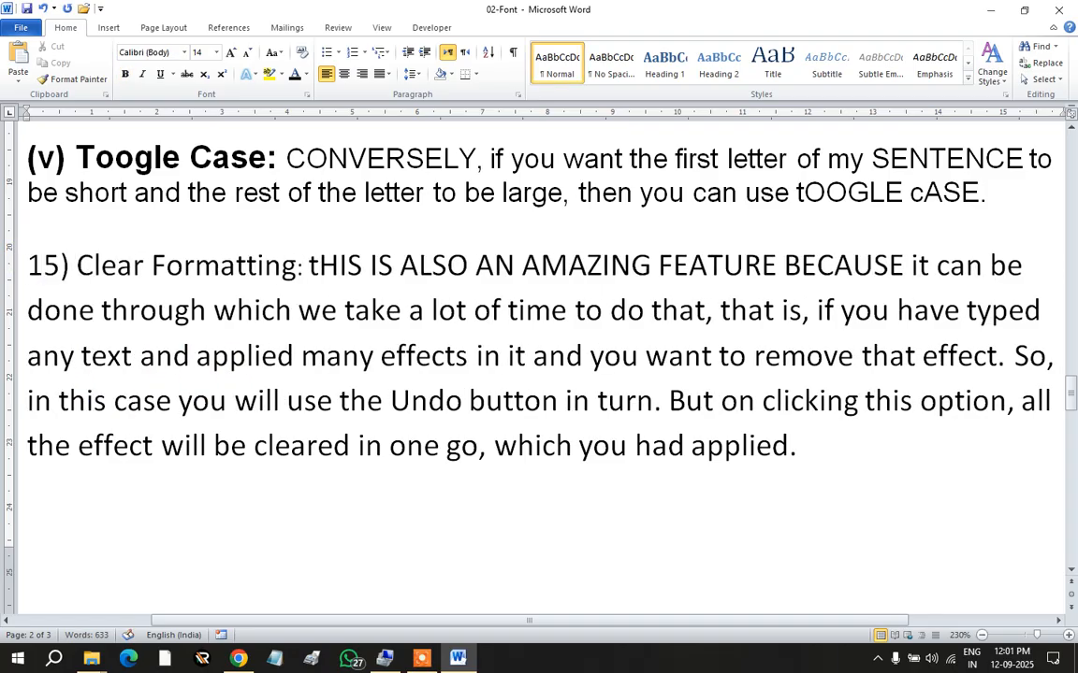
left_click_drag(304, 265, 33, 266)
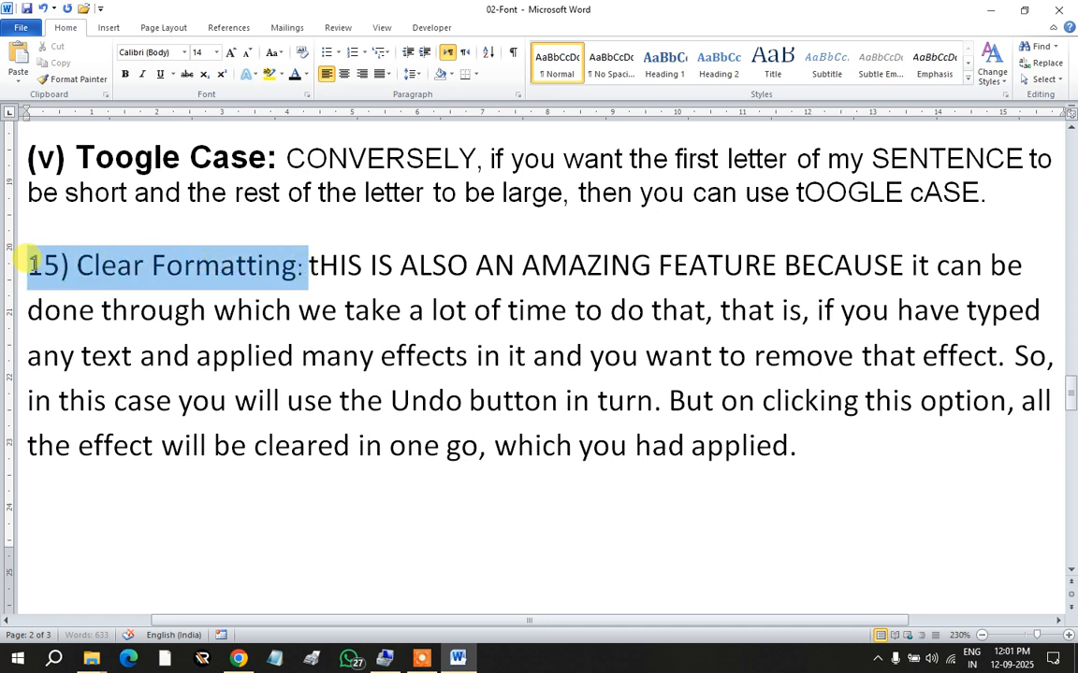
left_click(124, 74)
left_click(236, 312)
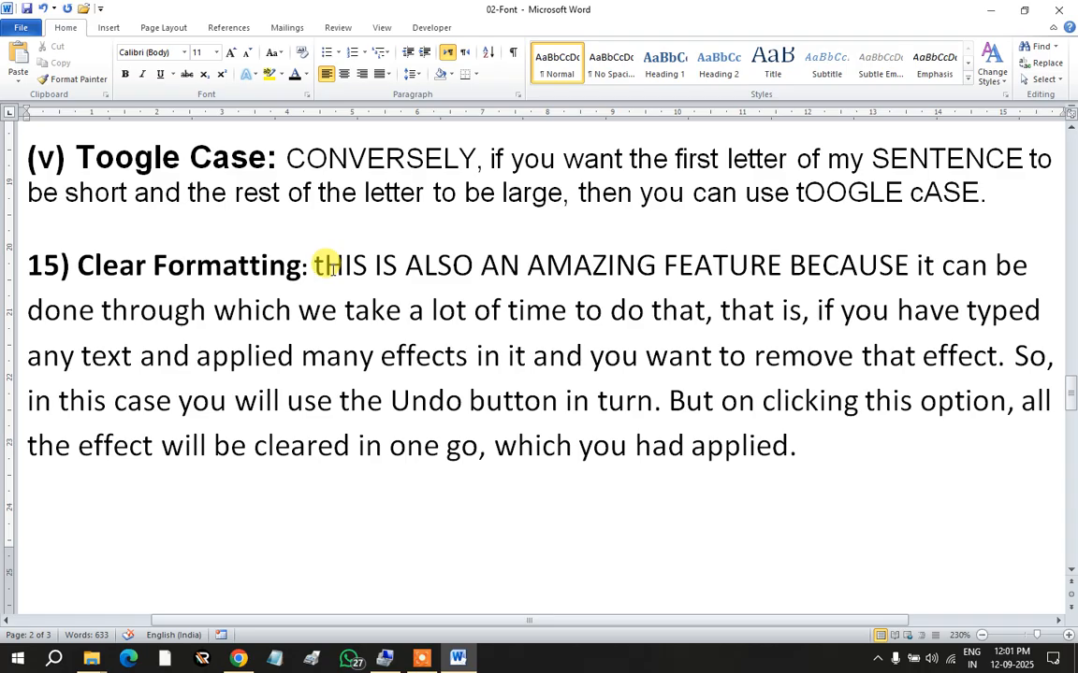
Step: Clear the formatting from the explanation text, shrinking it to default 11-pt Calibri
left_click_drag(313, 266, 790, 443)
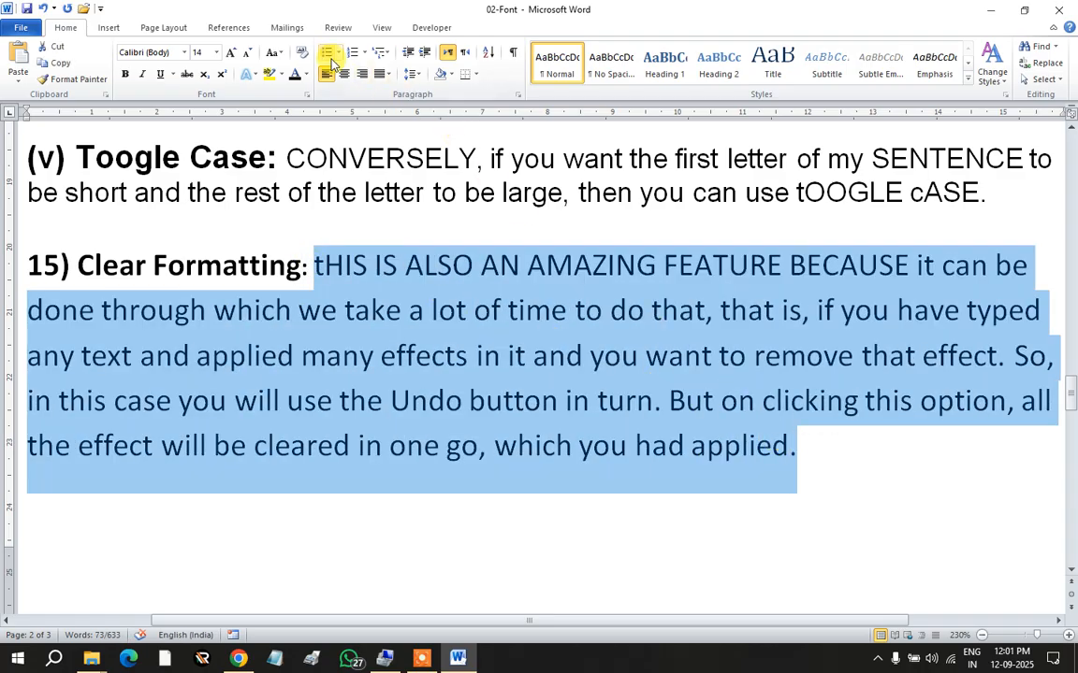
left_click(303, 52)
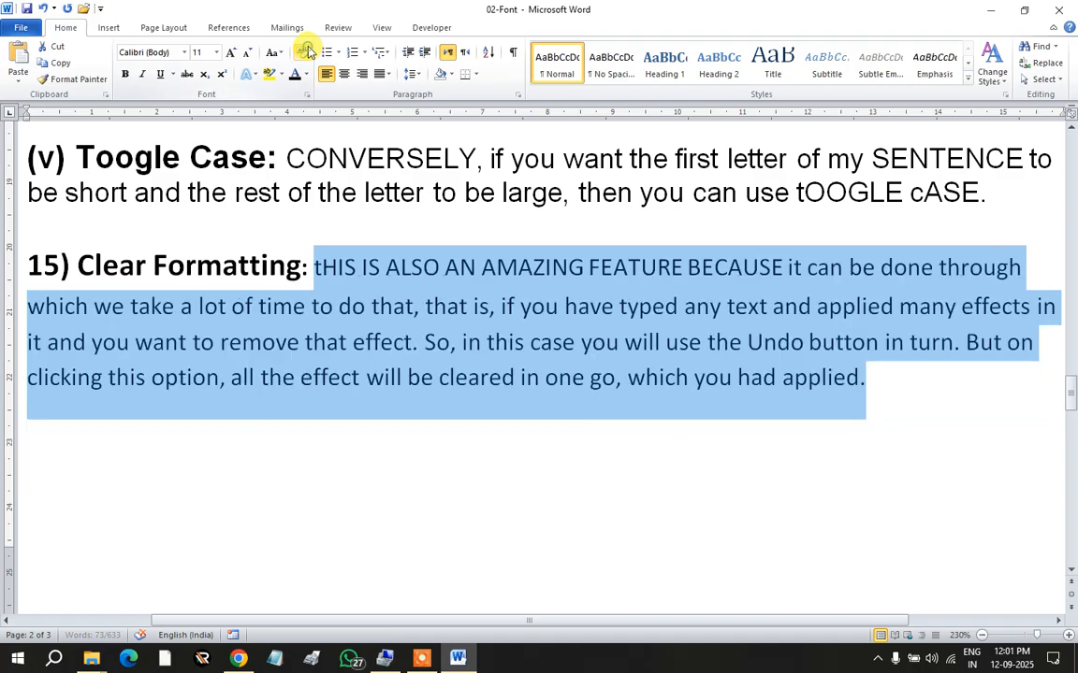
left_click(446, 352)
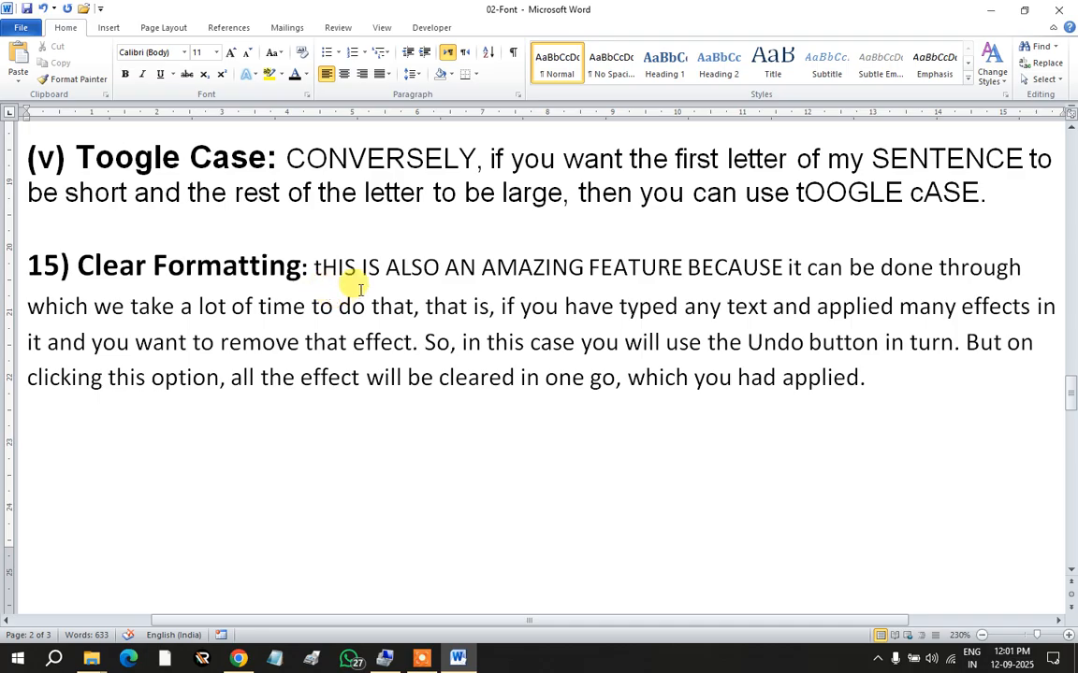
Step: Give 'effect' an orange text effect and highlight 'which' in yellow
double_click(370, 341)
left_click(248, 77)
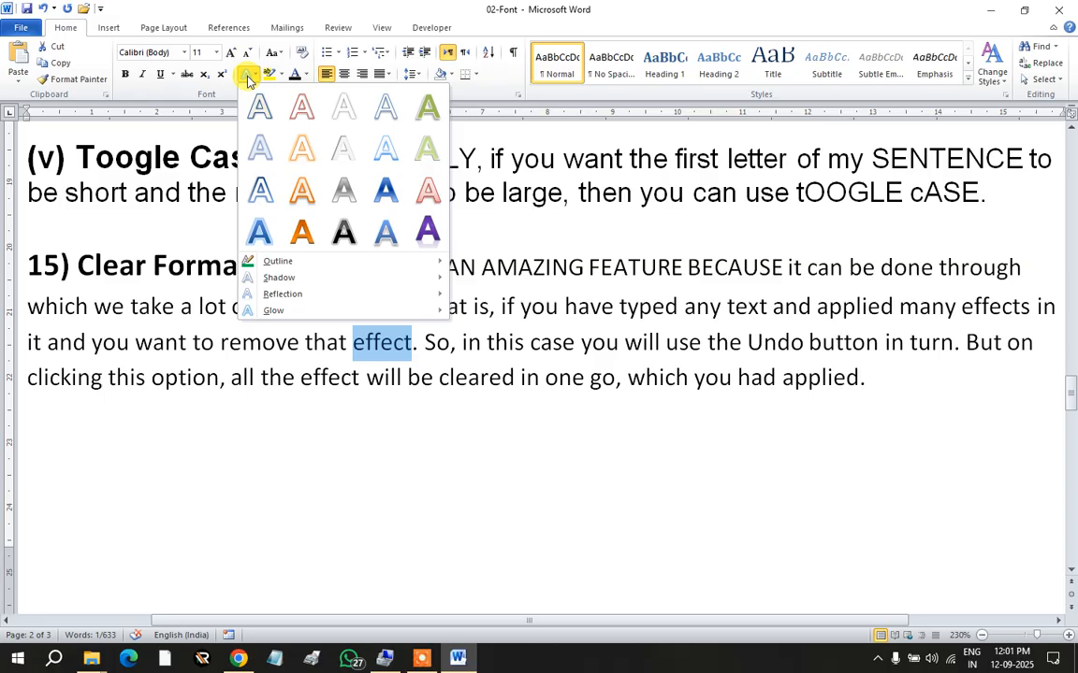
left_click(308, 144)
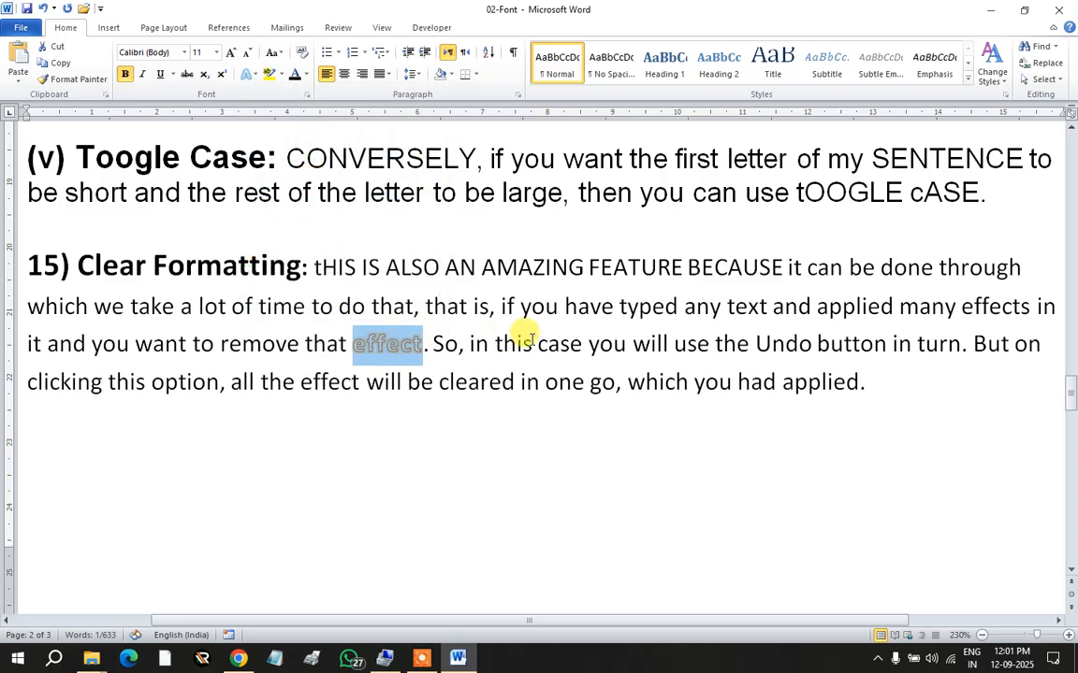
double_click(637, 379)
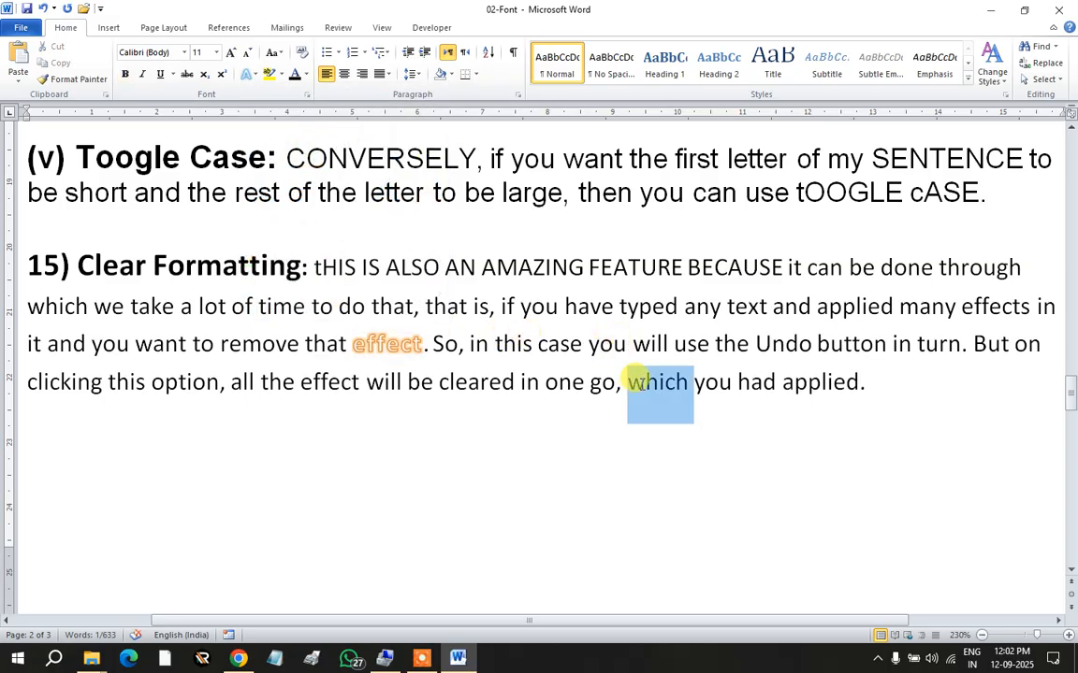
left_click(267, 74)
double_click(782, 346)
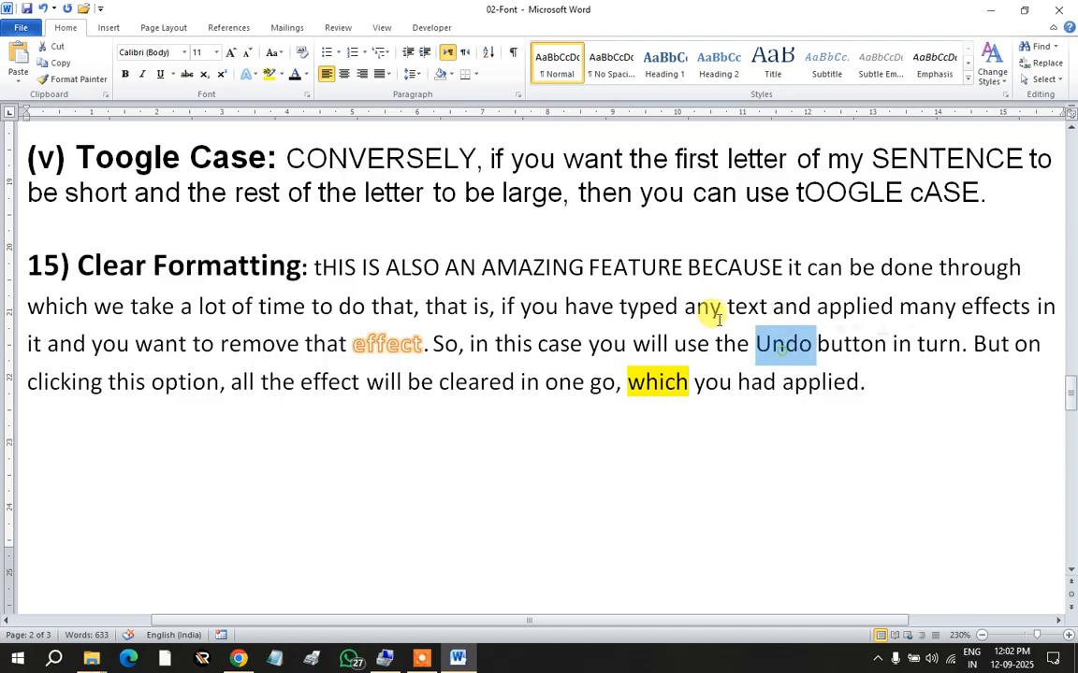
left_click(368, 447)
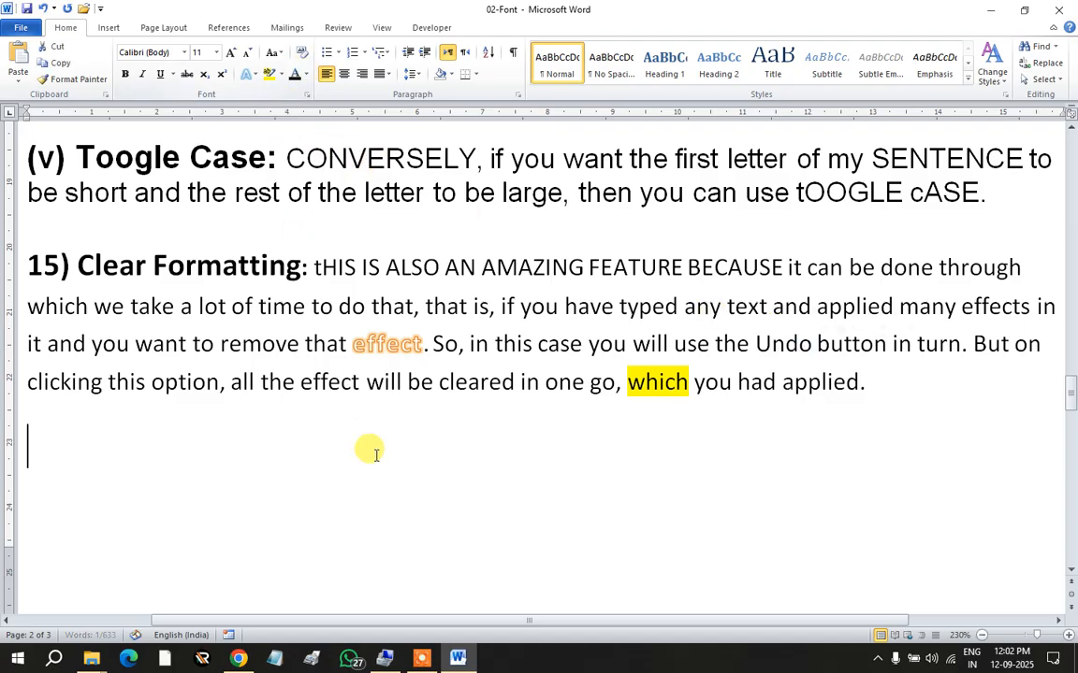
Step: Colour the words 'want' and 'typed any text' red
double_click(167, 340)
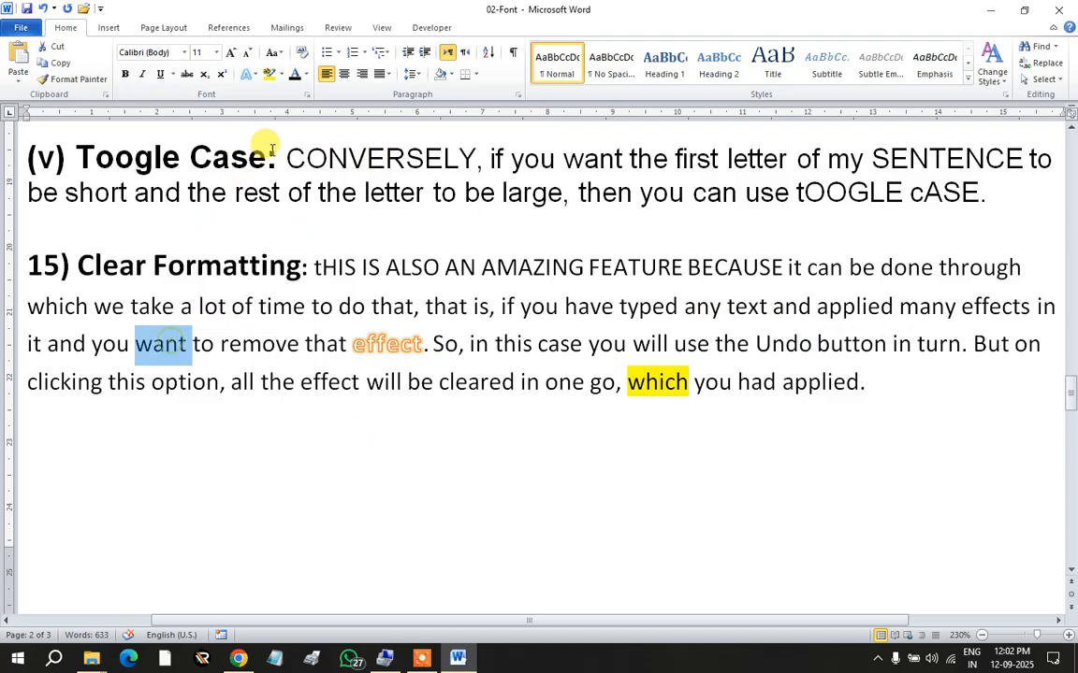
left_click(304, 76)
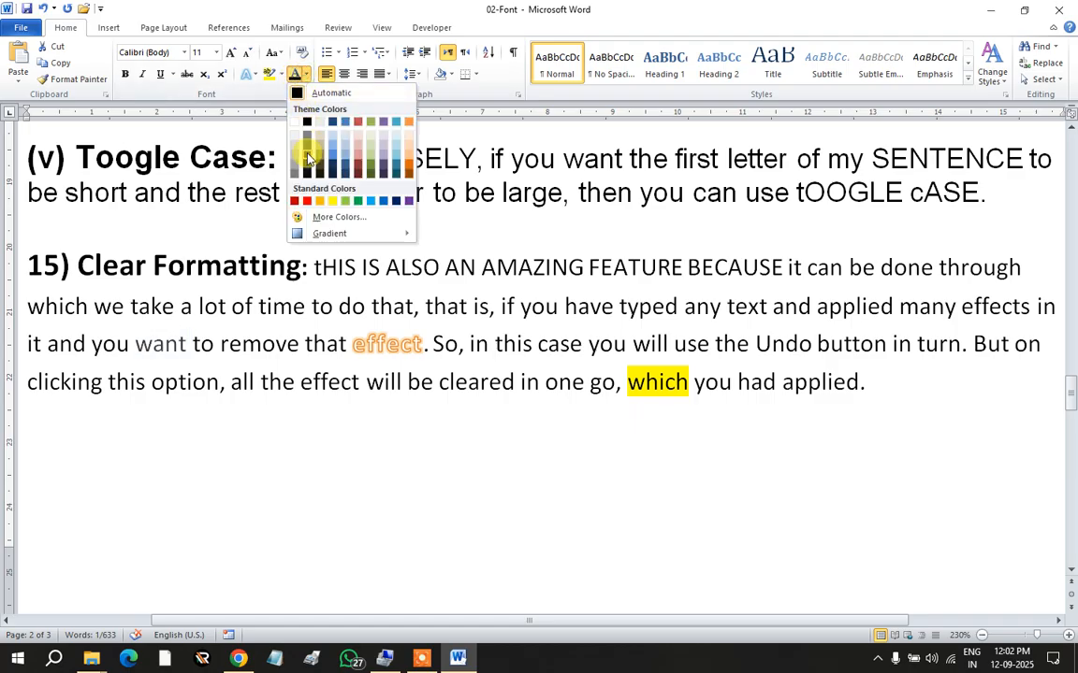
left_click(308, 200)
left_click(560, 412)
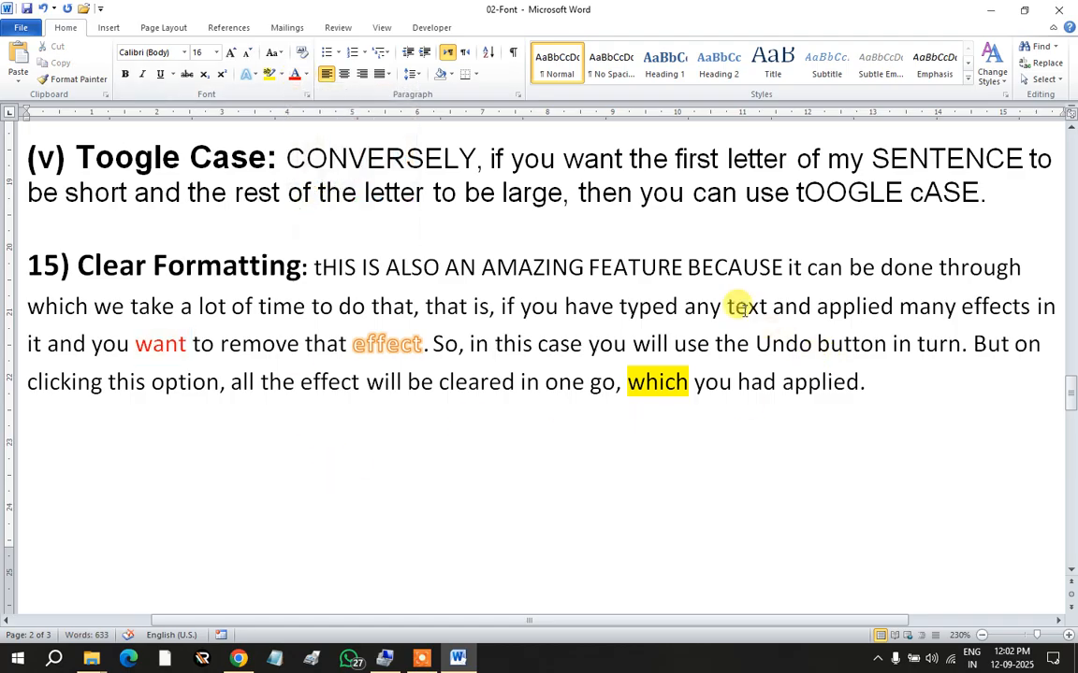
left_click_drag(620, 301, 748, 298)
left_click(296, 79)
left_click(857, 306)
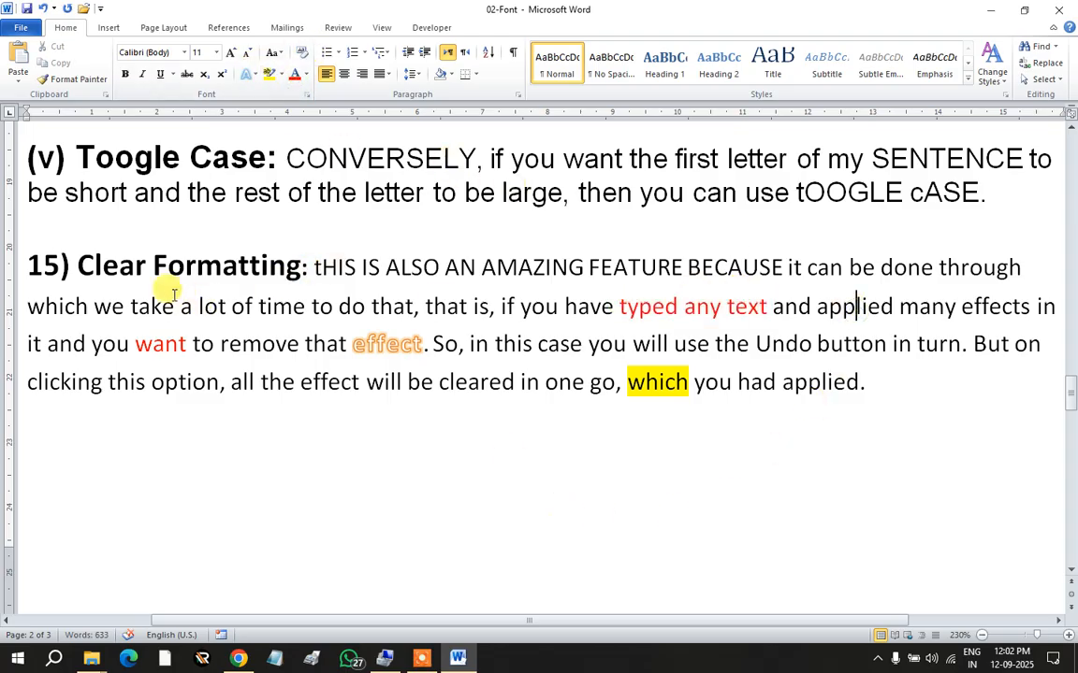
Step: Underline 'which we take' and make 'ALSO AN AMAZING' bold
left_click_drag(28, 305, 178, 305)
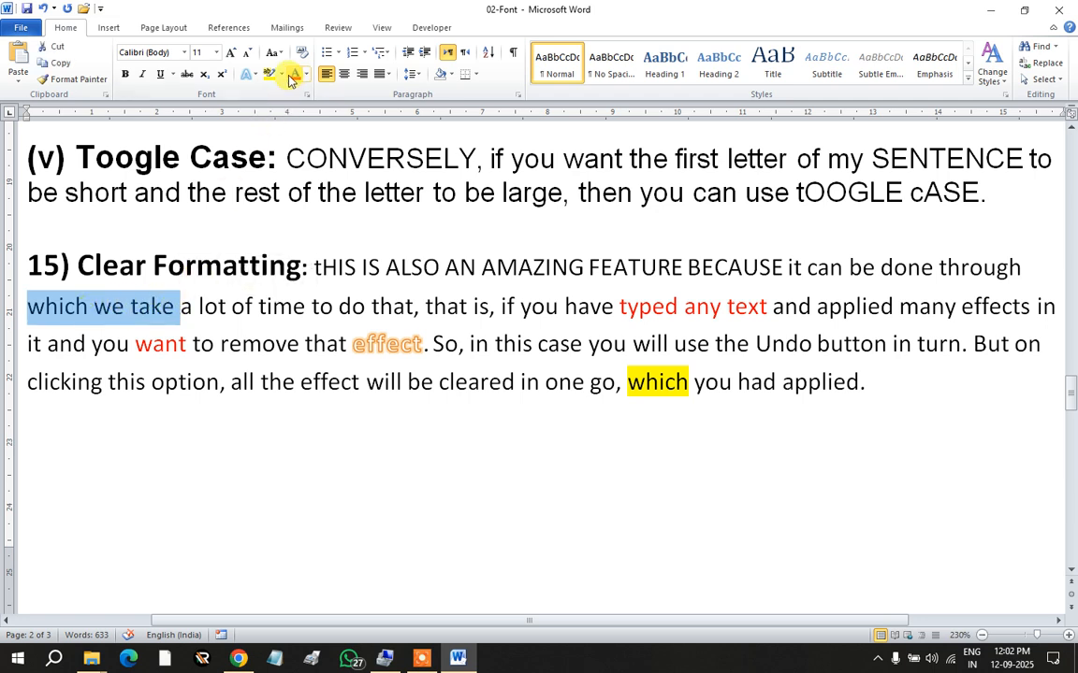
left_click(159, 74)
left_click(192, 380)
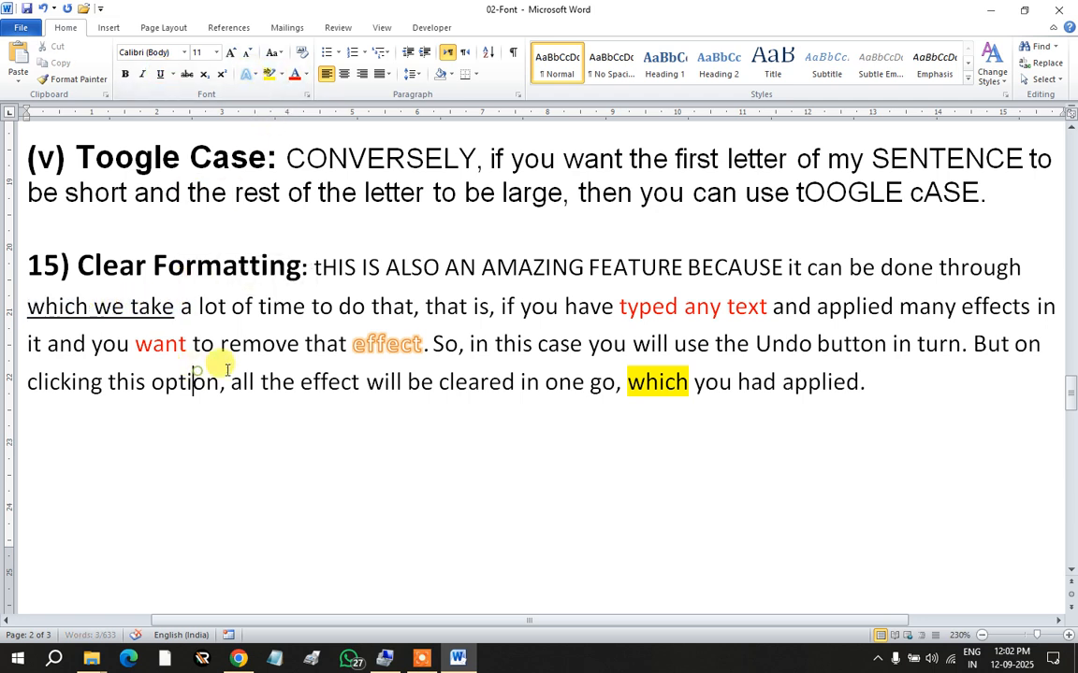
left_click_drag(384, 267, 529, 271)
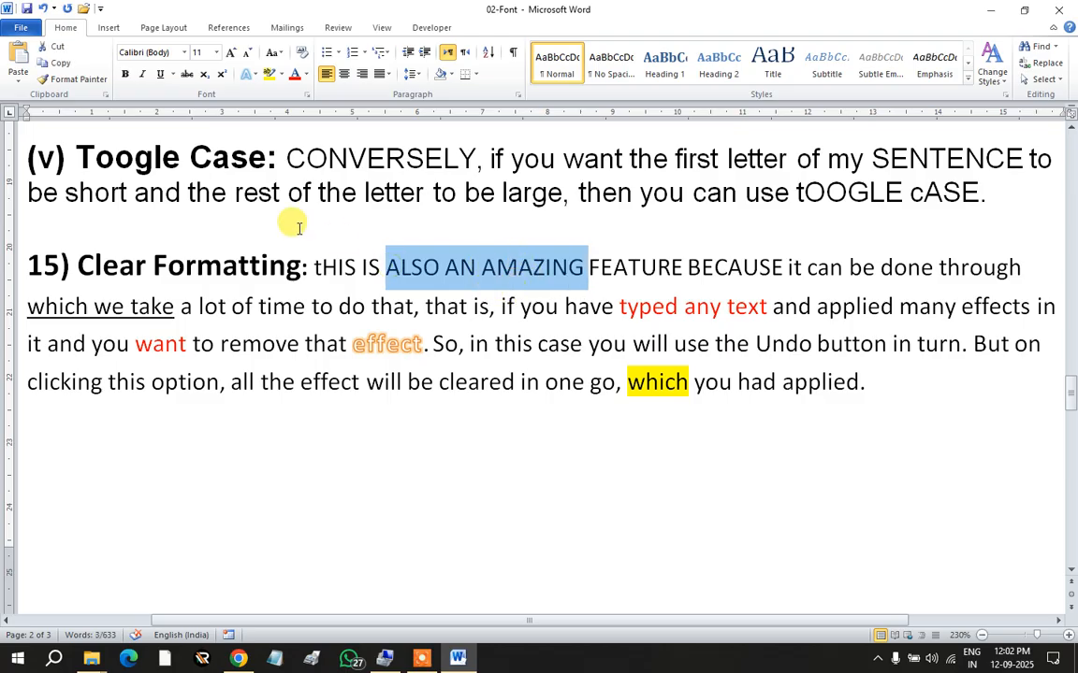
left_click(126, 74)
left_click(631, 343)
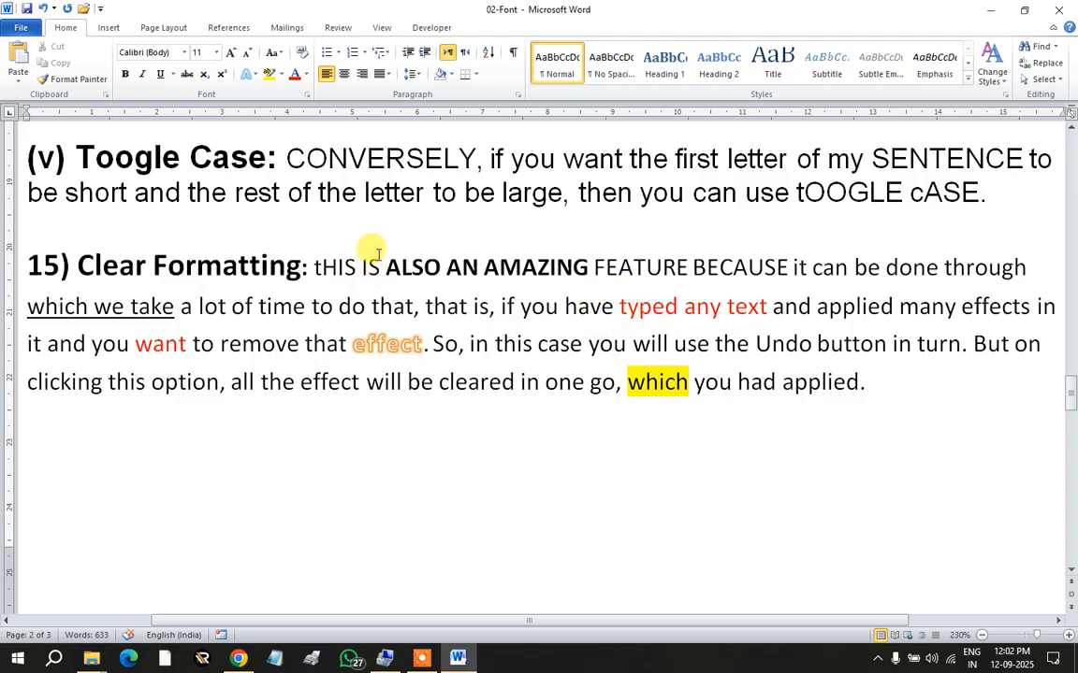
Step: Remove the yellow highlight from the word 'which'
left_click(675, 382)
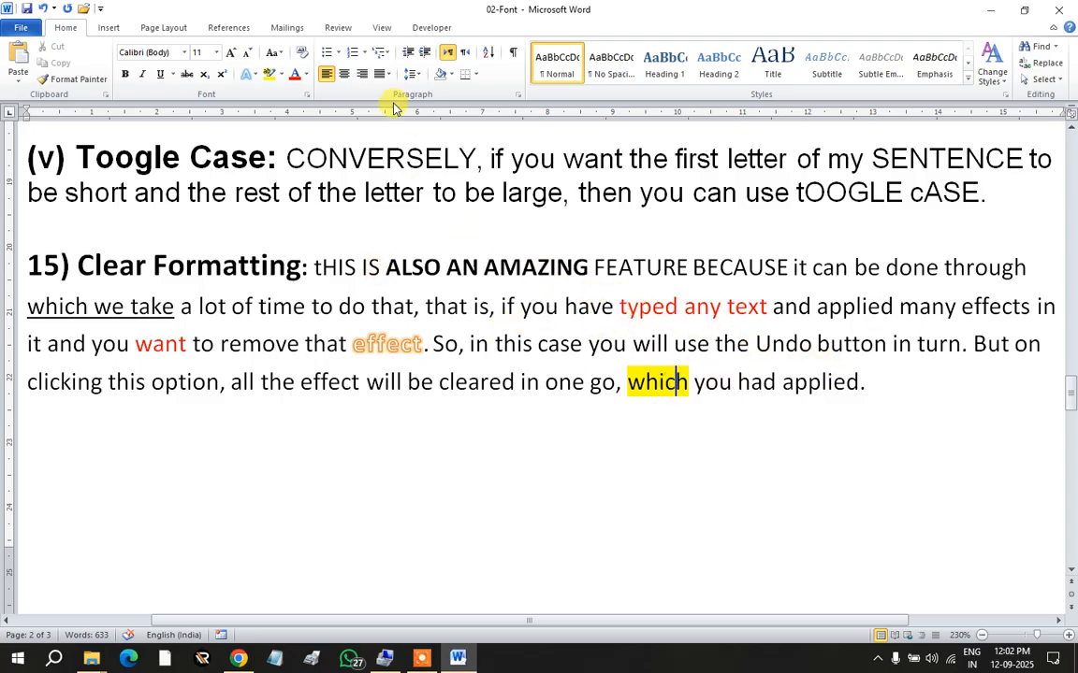
double_click(648, 385)
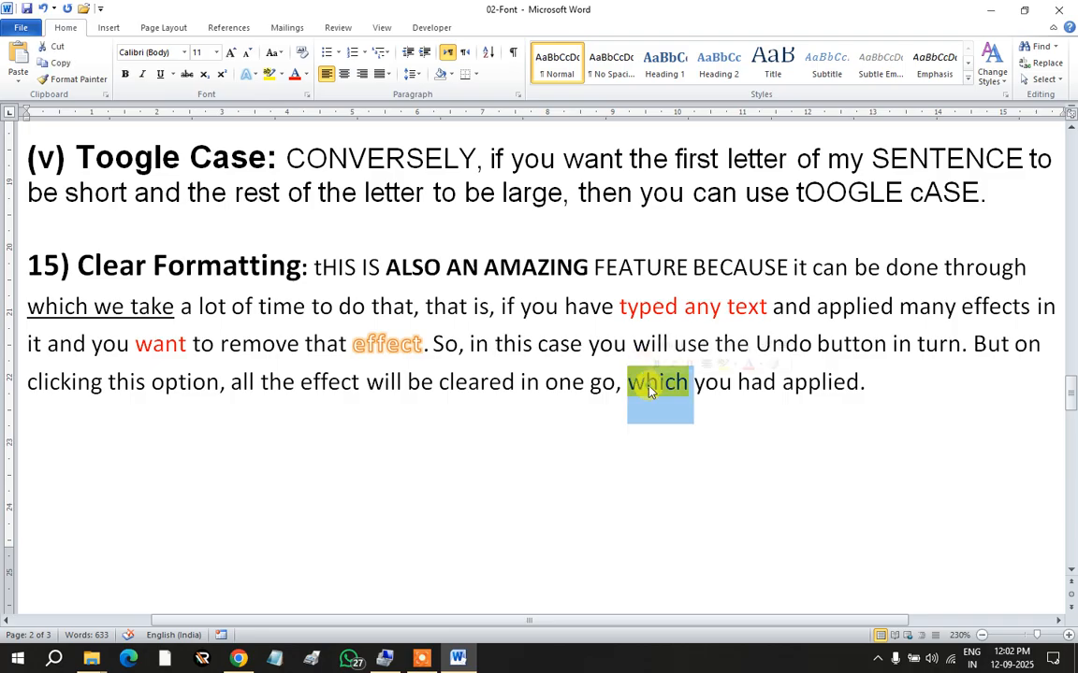
left_click(282, 75)
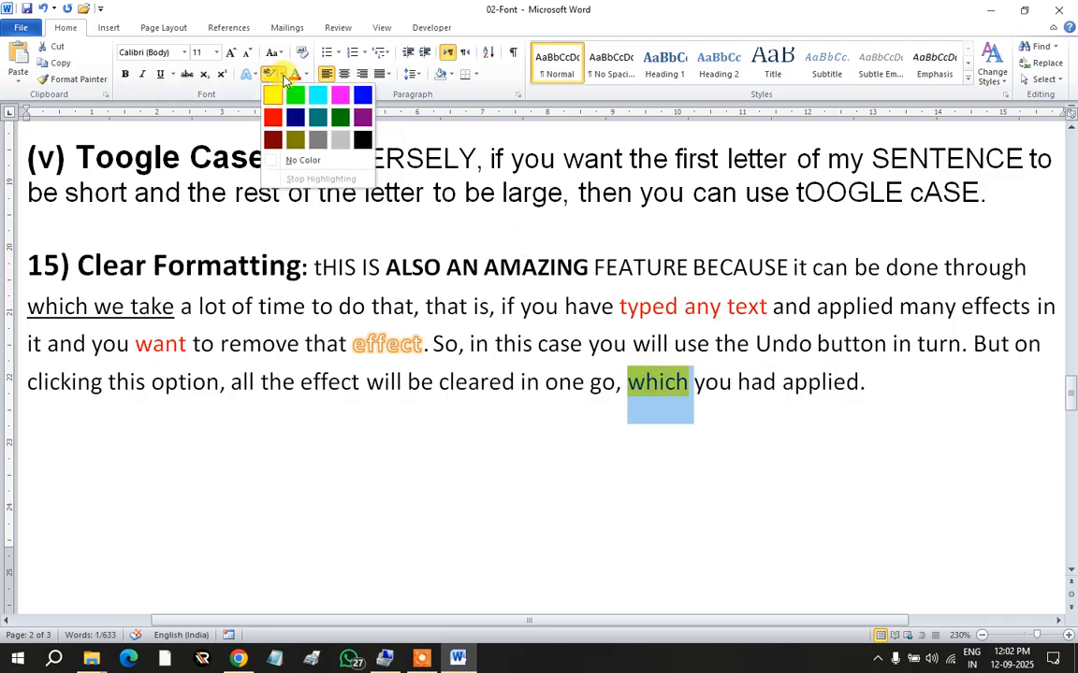
left_click(297, 159)
left_click(806, 400)
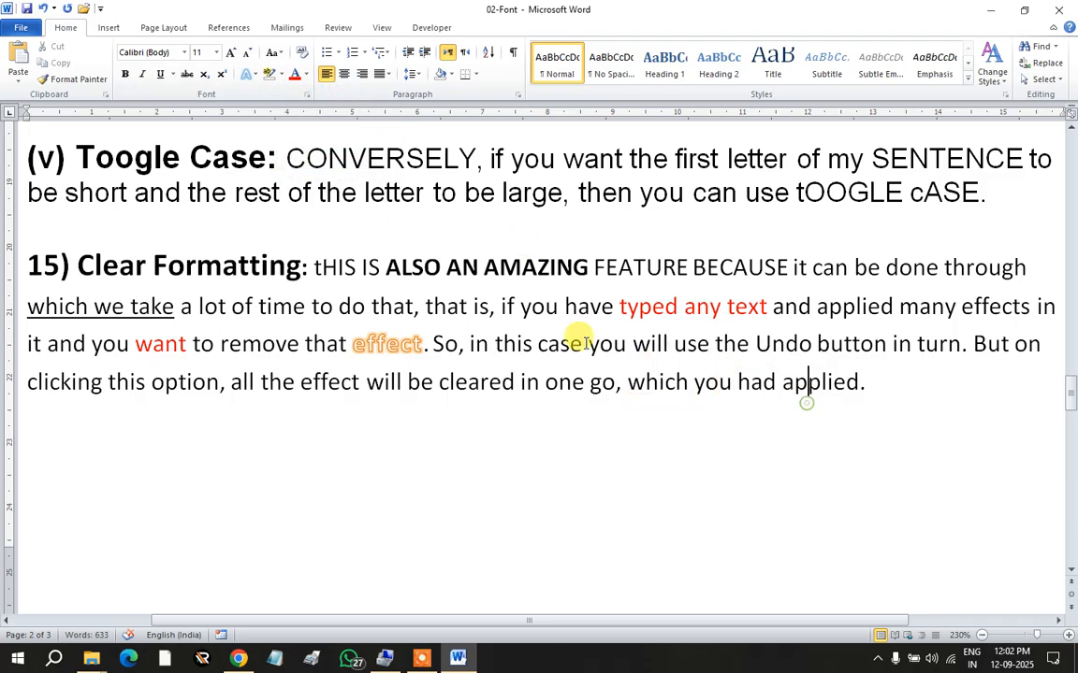
Step: Apply Clear Formatting to the whole paragraph, removing the bold, red, underline and orange-effect words
left_click_drag(870, 382, 325, 268)
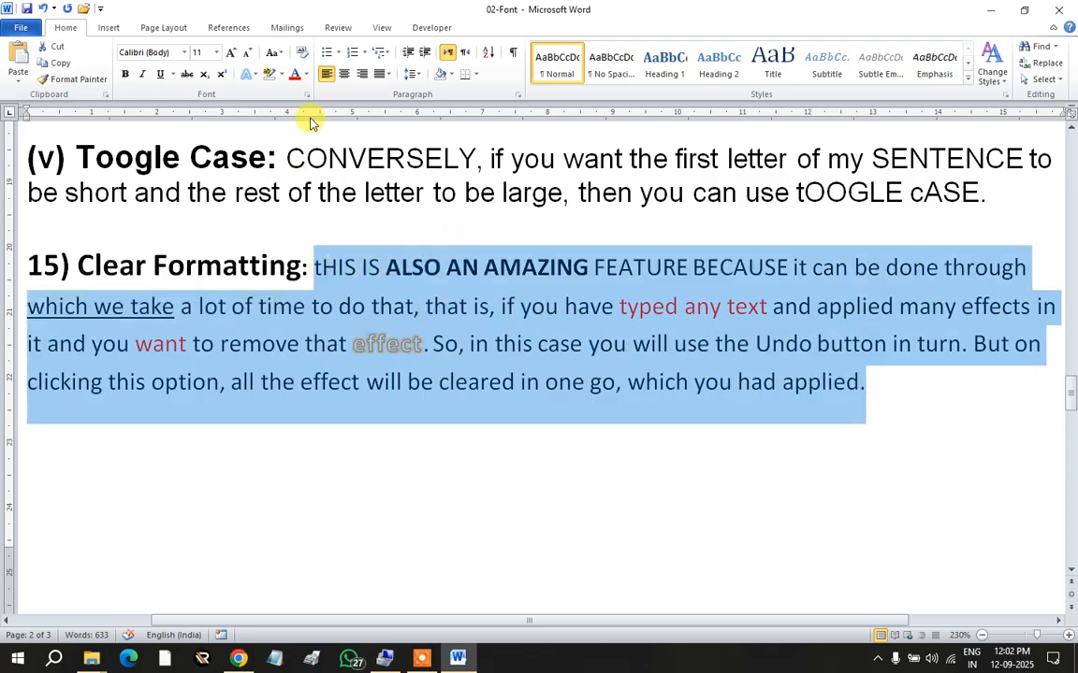
left_click(301, 52)
left_click(558, 378)
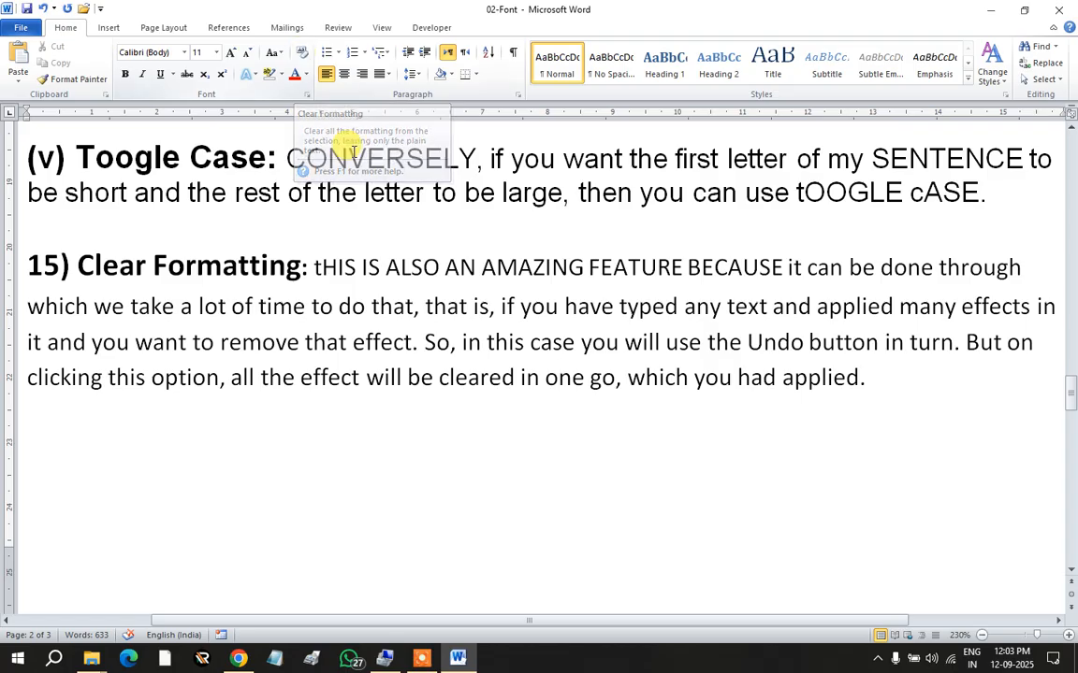
scroll(284, 276, "down", 1)
Step: Select the pasted text from 'IN LITERARY THEORY' to its end and delete it
scroll(278, 273, "up", 2)
scroll(283, 277, "down", 10)
scroll(469, 385, "up", 8)
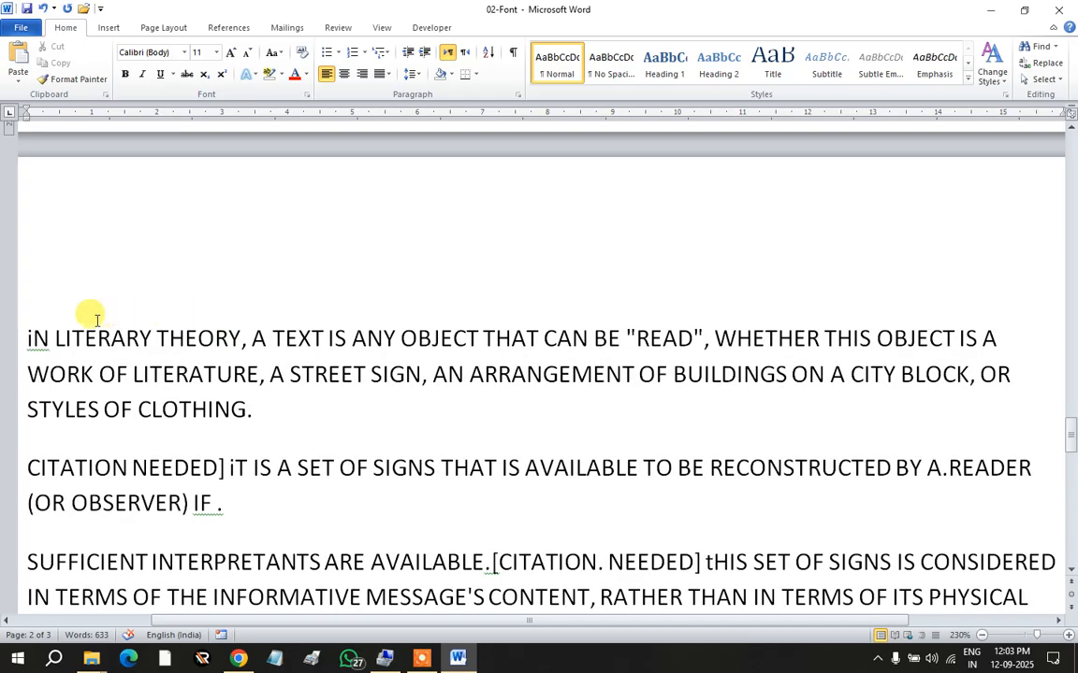
left_click_drag(25, 332, 858, 548)
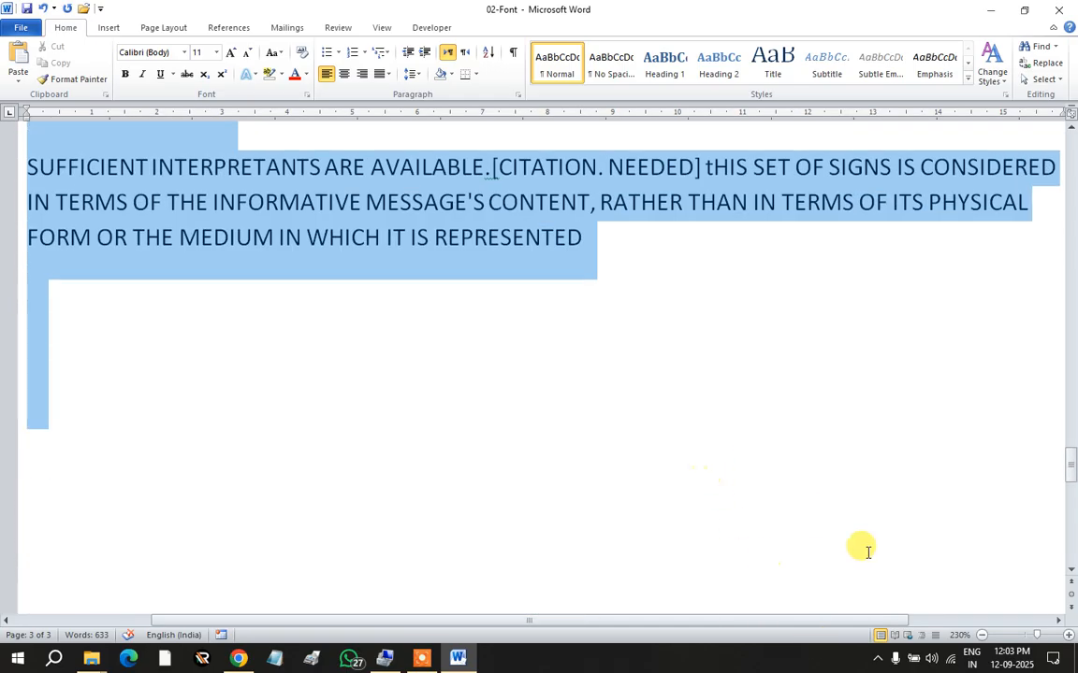
key("Delete")
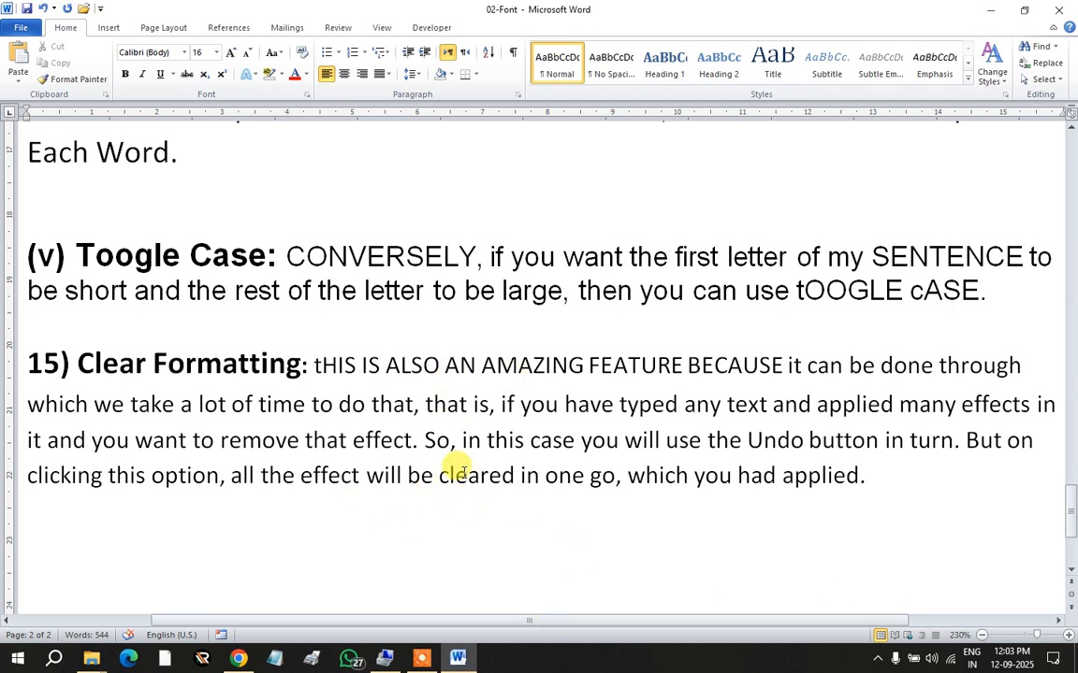
Step: Open a new Notepad note, type a phone number, and close the window
left_click(272, 659)
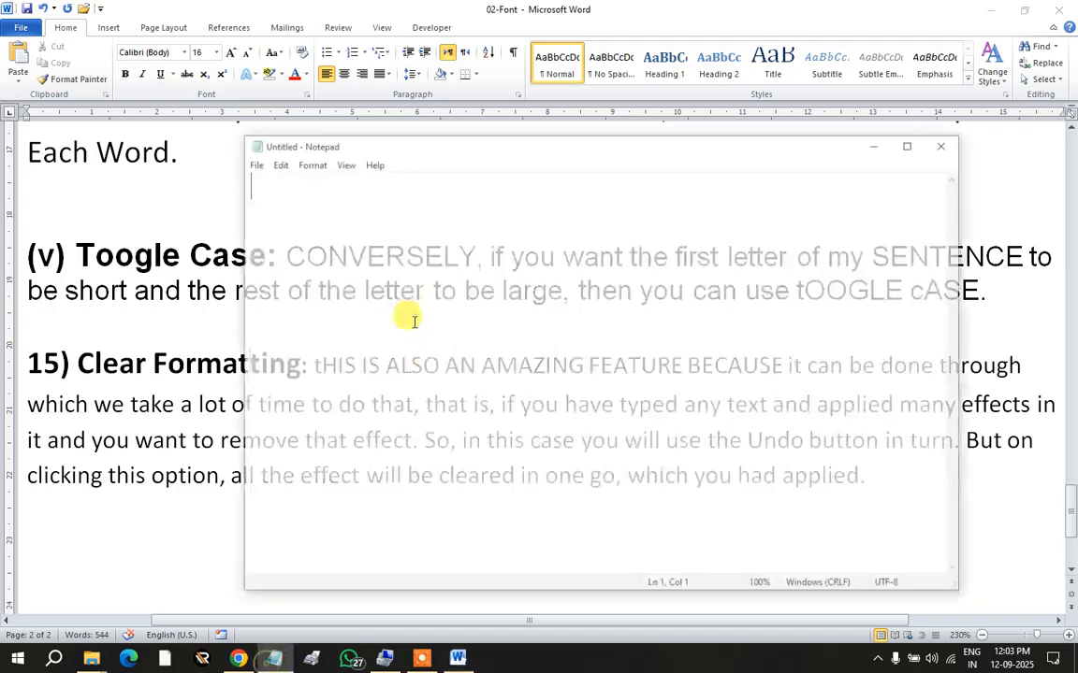
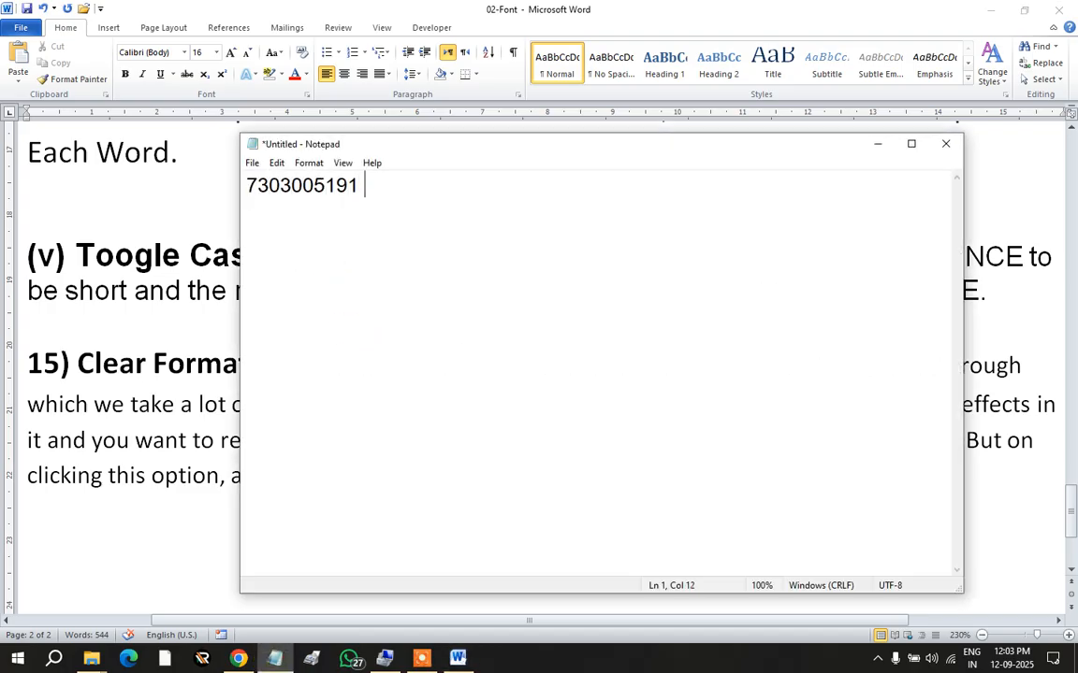
left_click(944, 143)
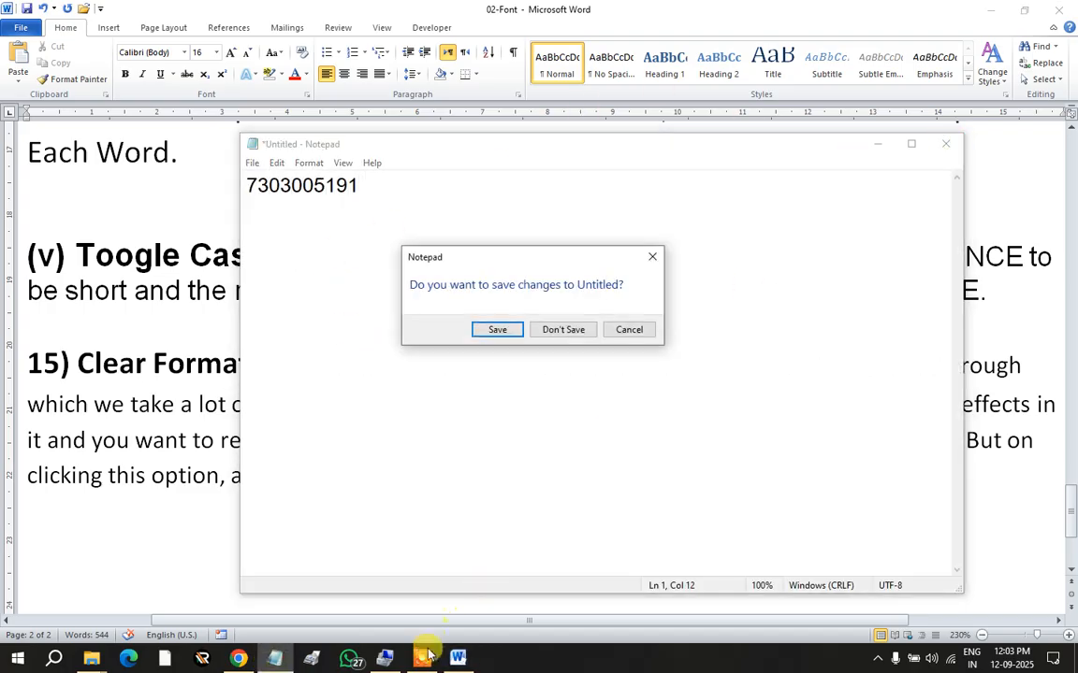